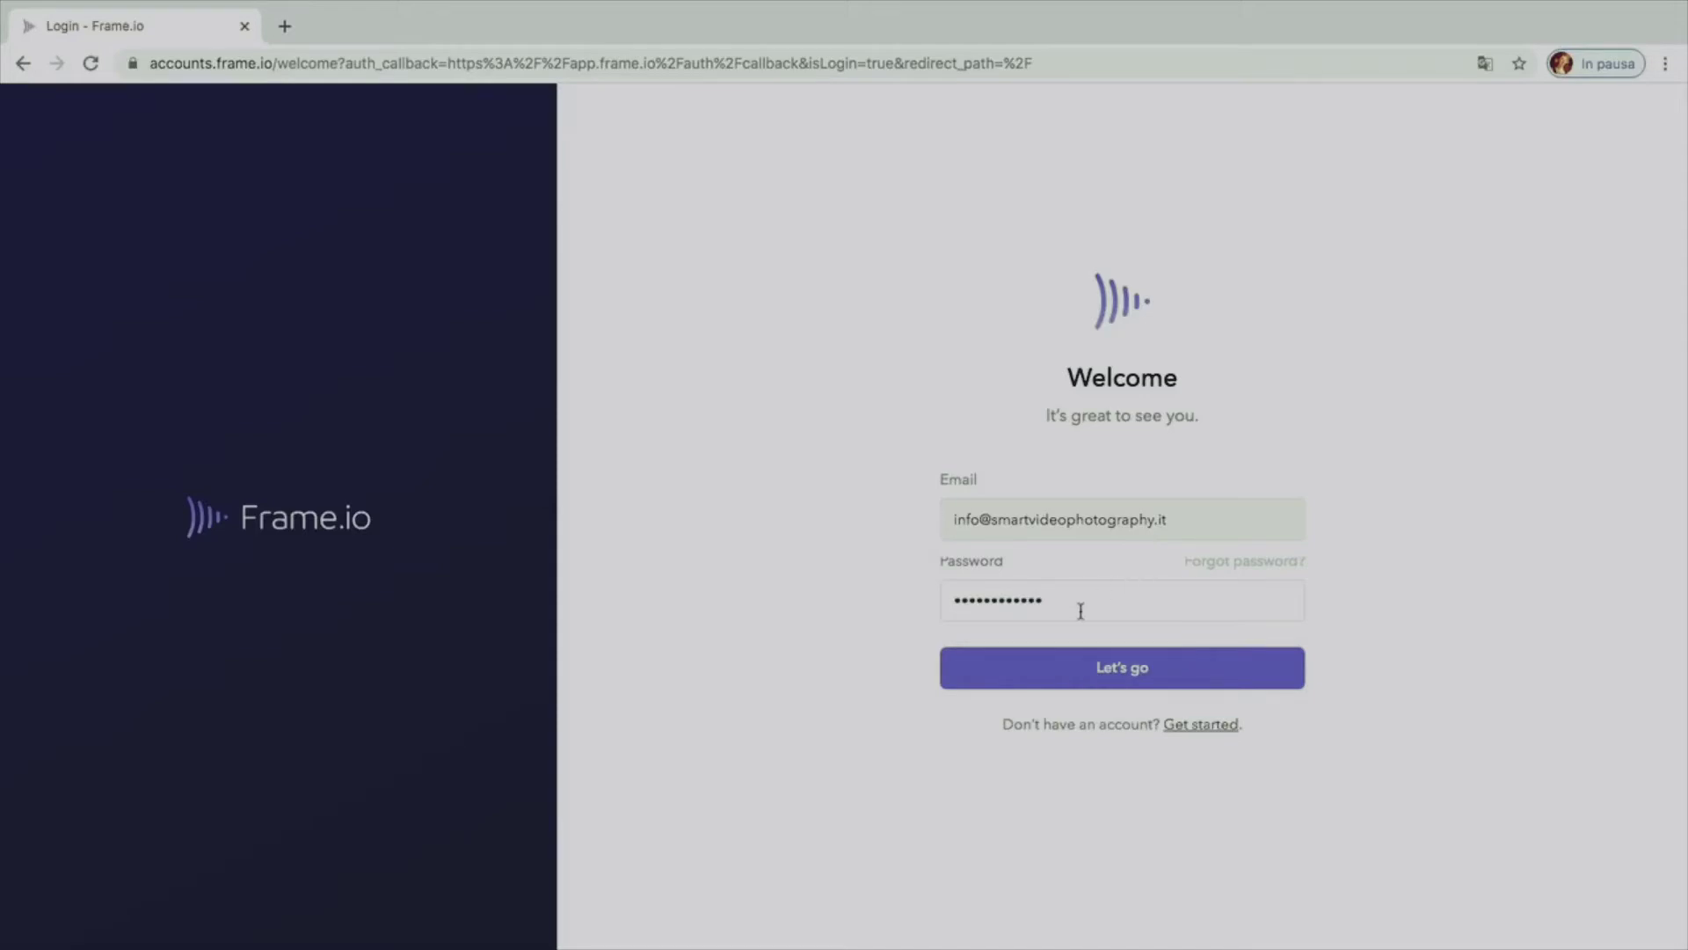
Log in to Frame.io and open the progetti folder in Demo Project's Media tab
{"action": "left_click", "coordinate": [1115, 662]}
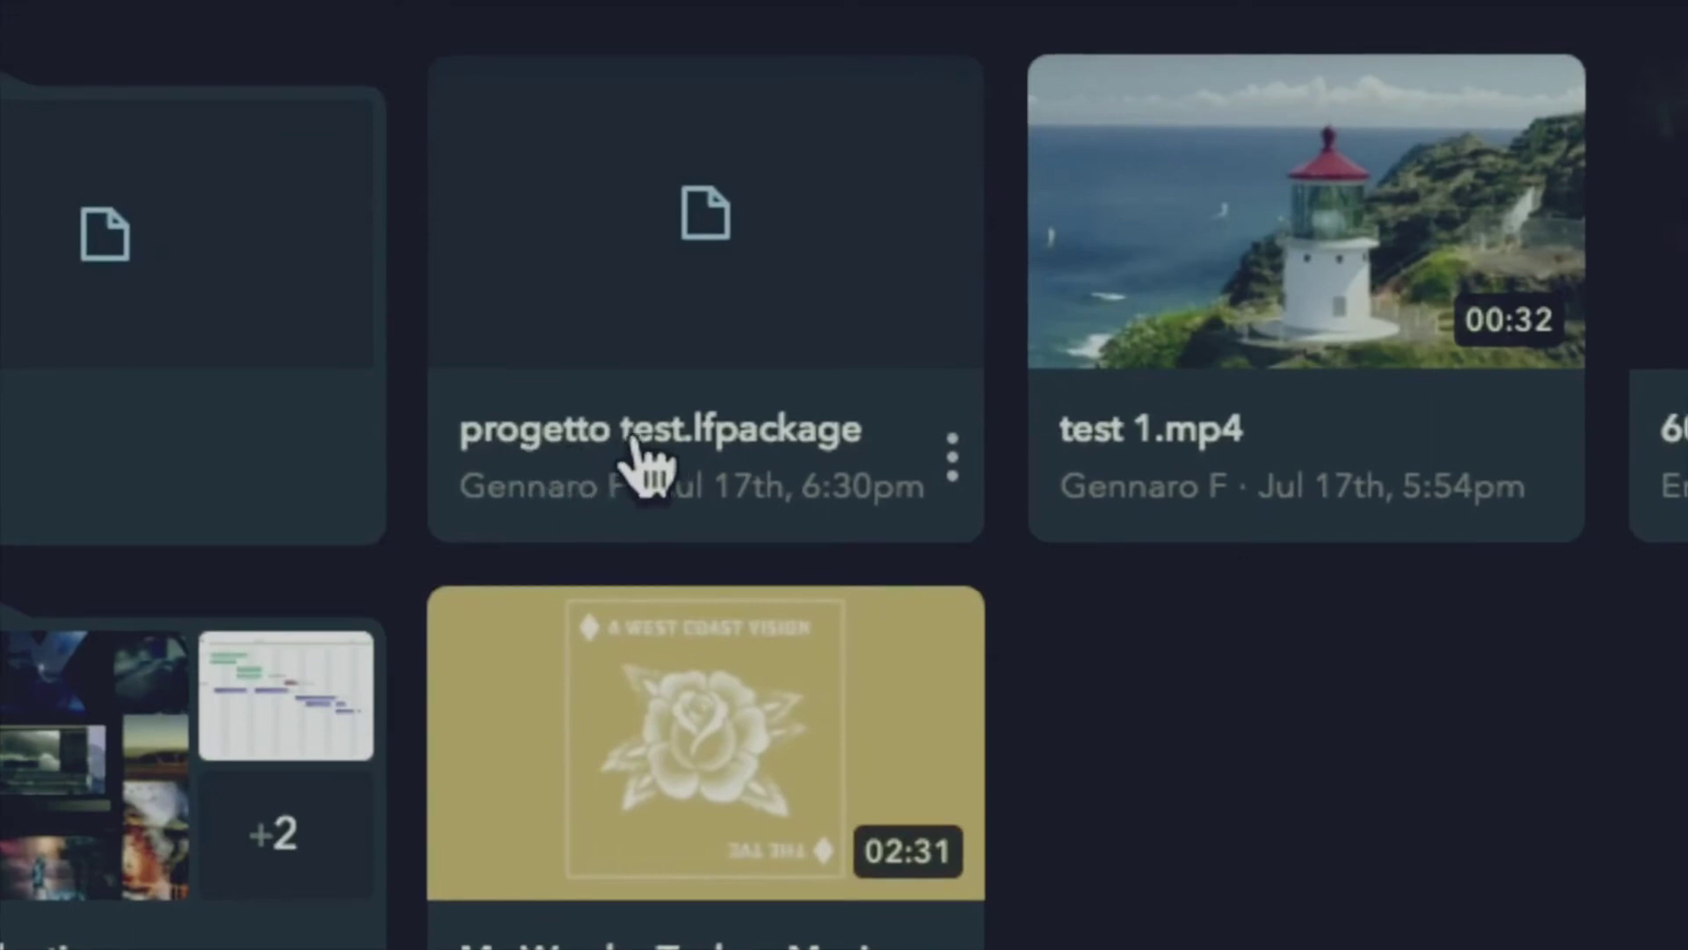
{"action": "left_click", "coordinate": [7, 497]}
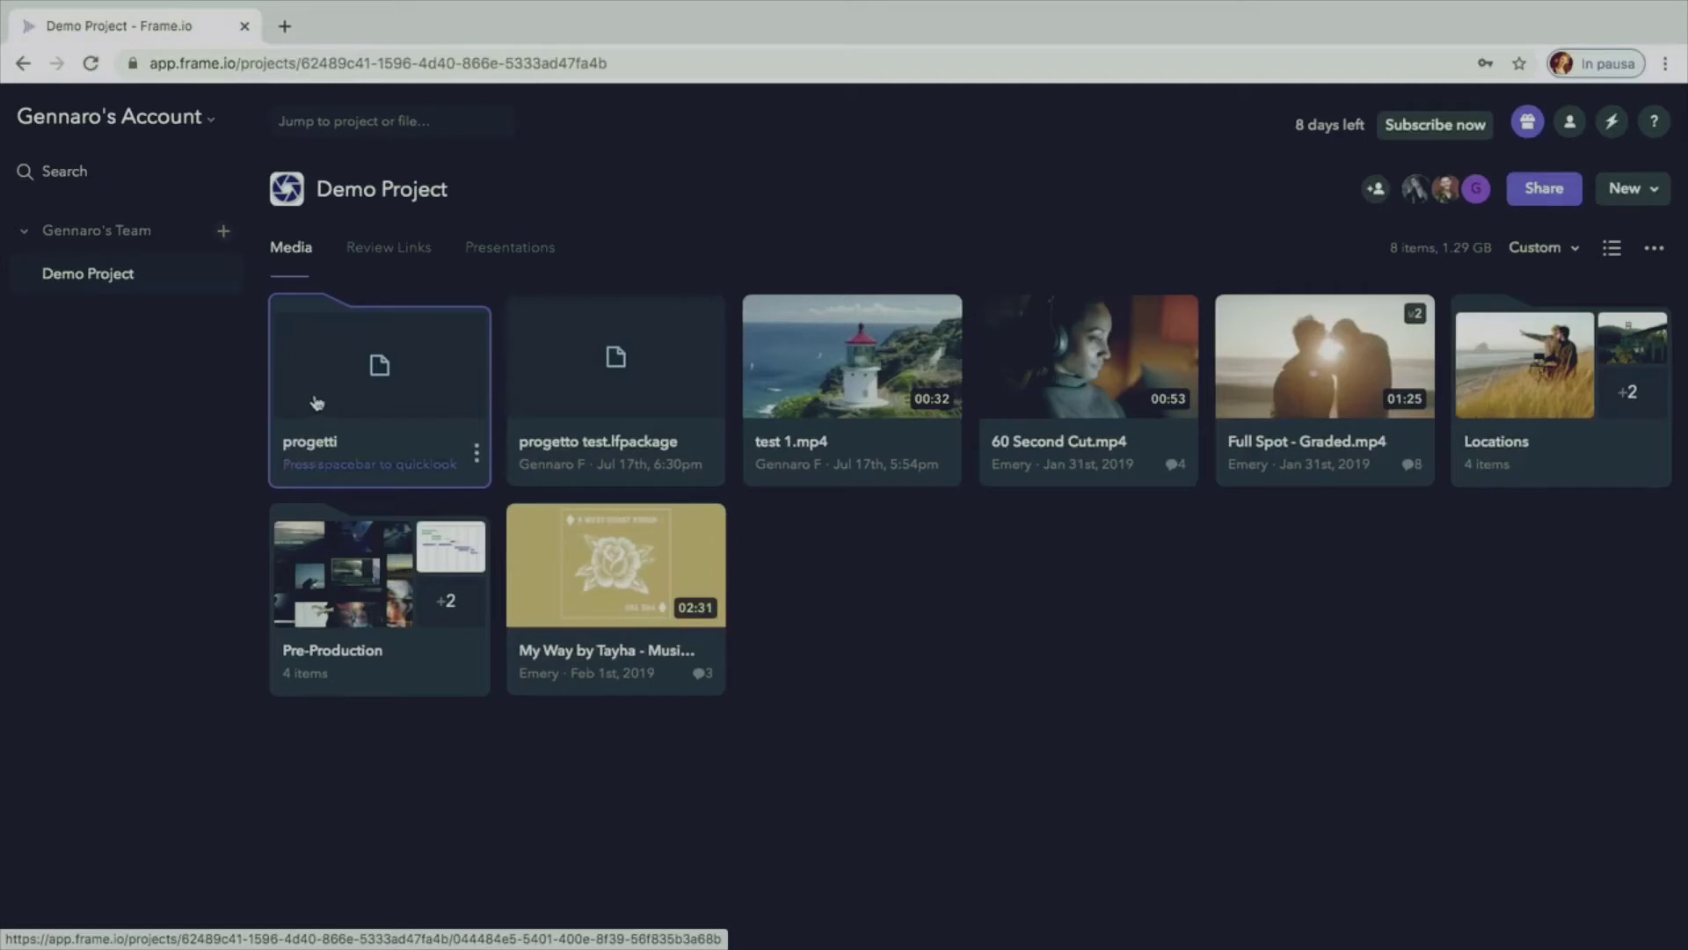
{"action": "double_click", "coordinate": [379, 371]}
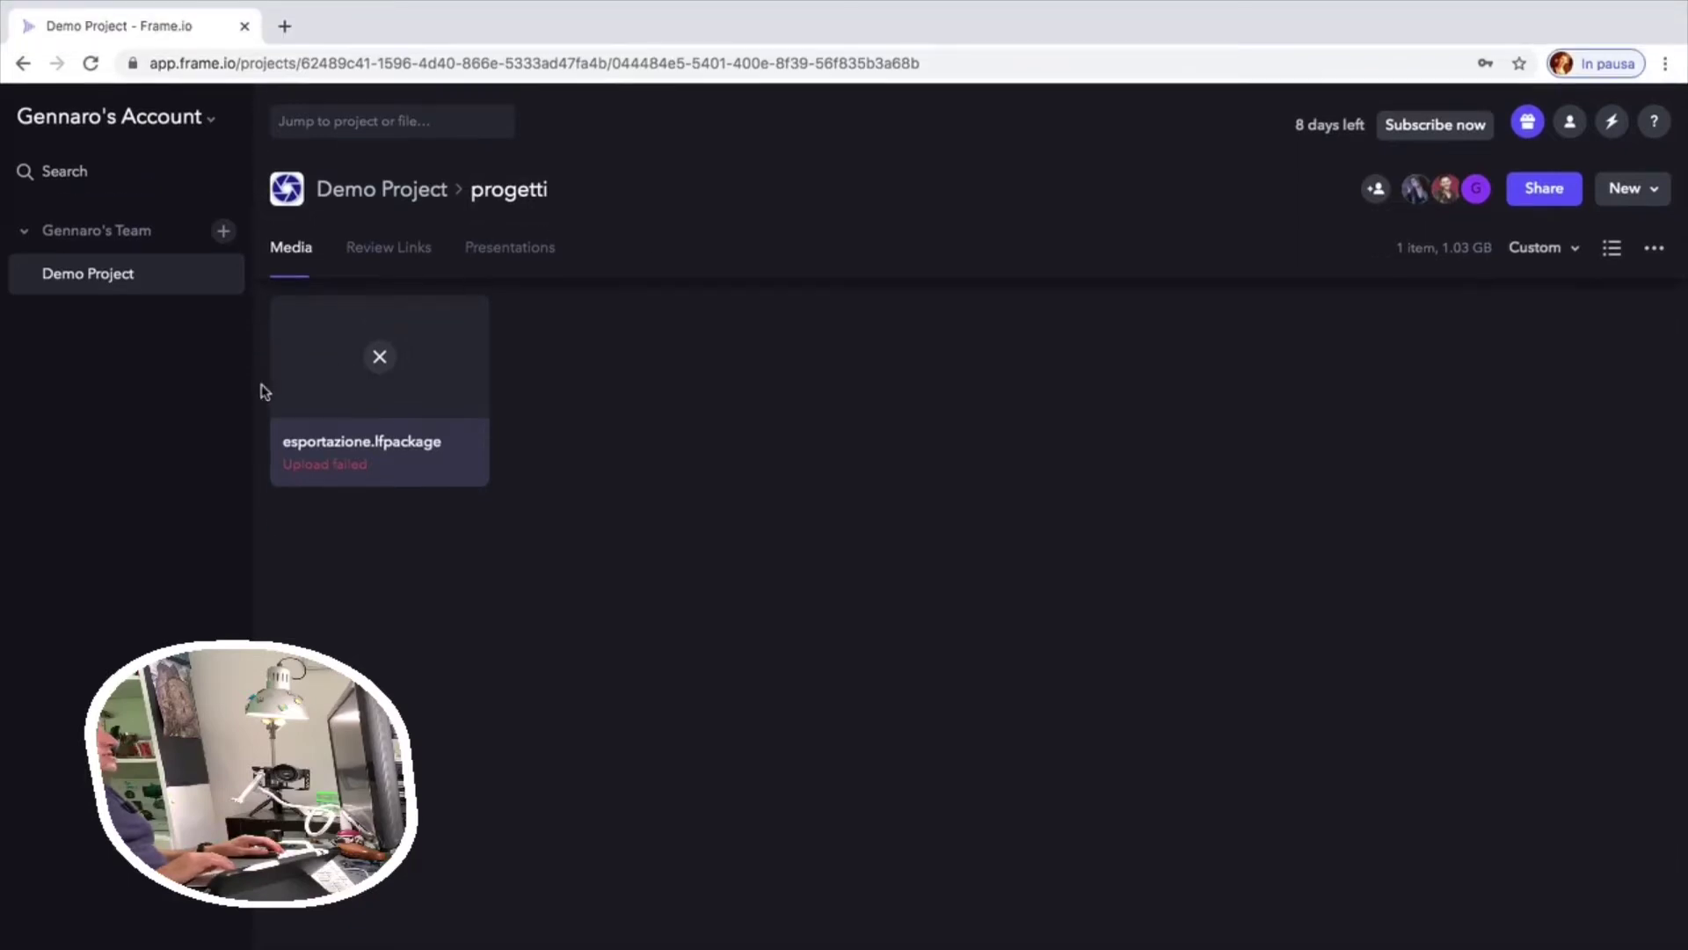
{"action": "left_click", "coordinate": [132, 269]}
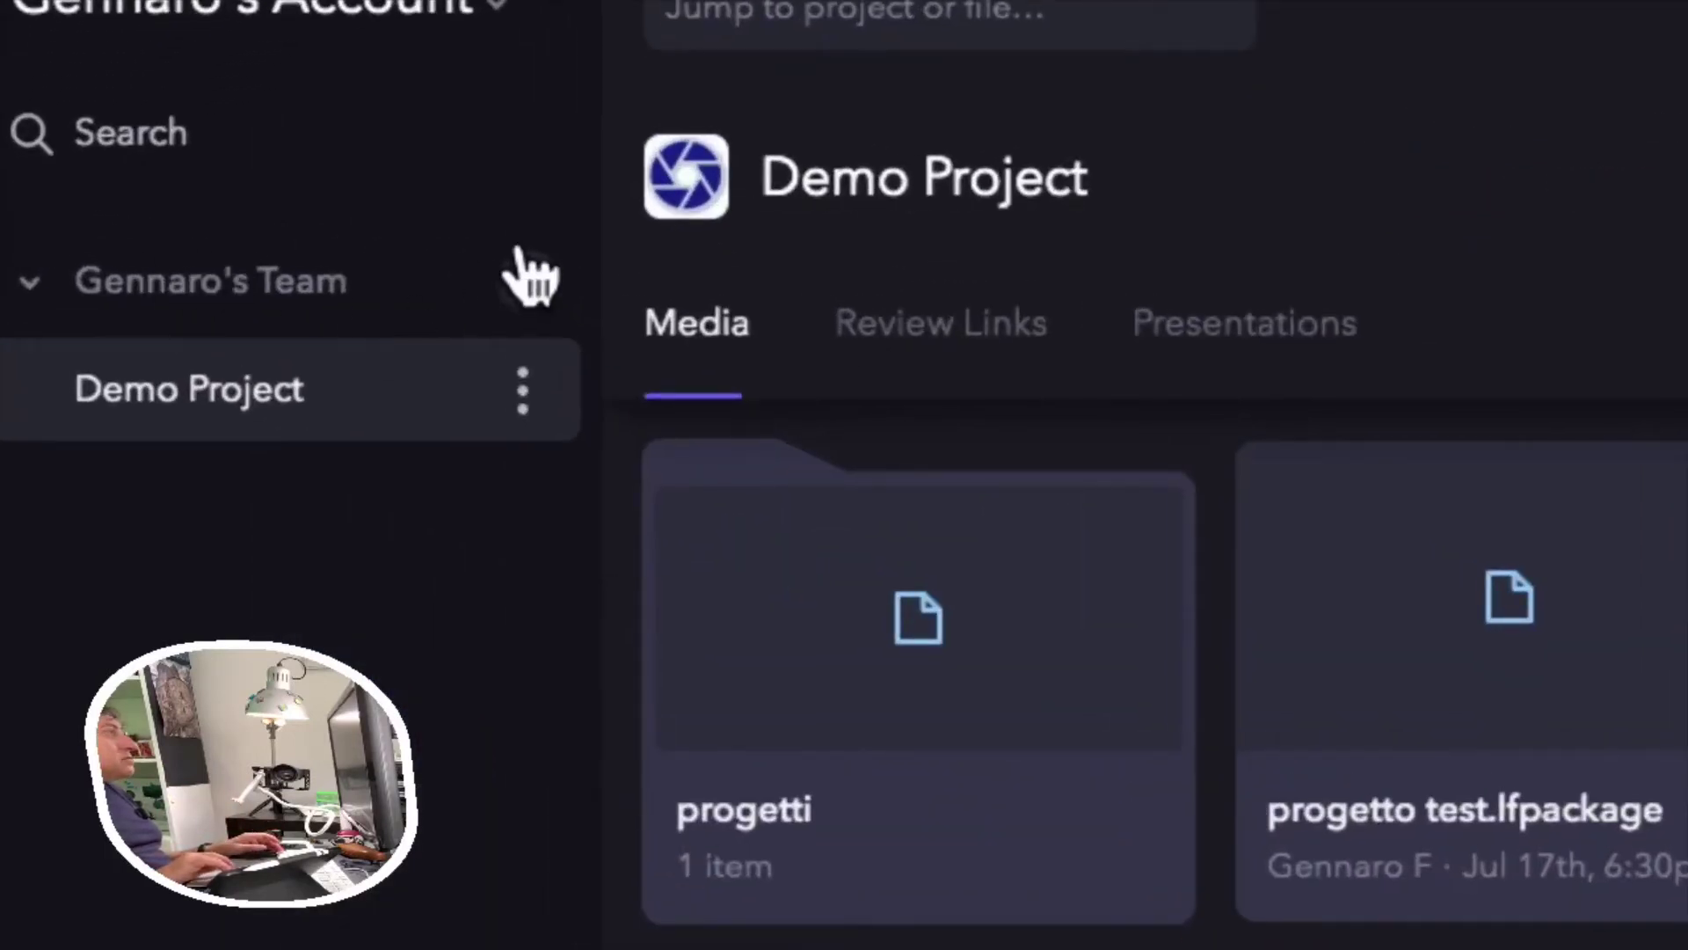
Create a new public team project named 'mio test' beside Demo Project
{"action": "left_click", "coordinate": [528, 280]}
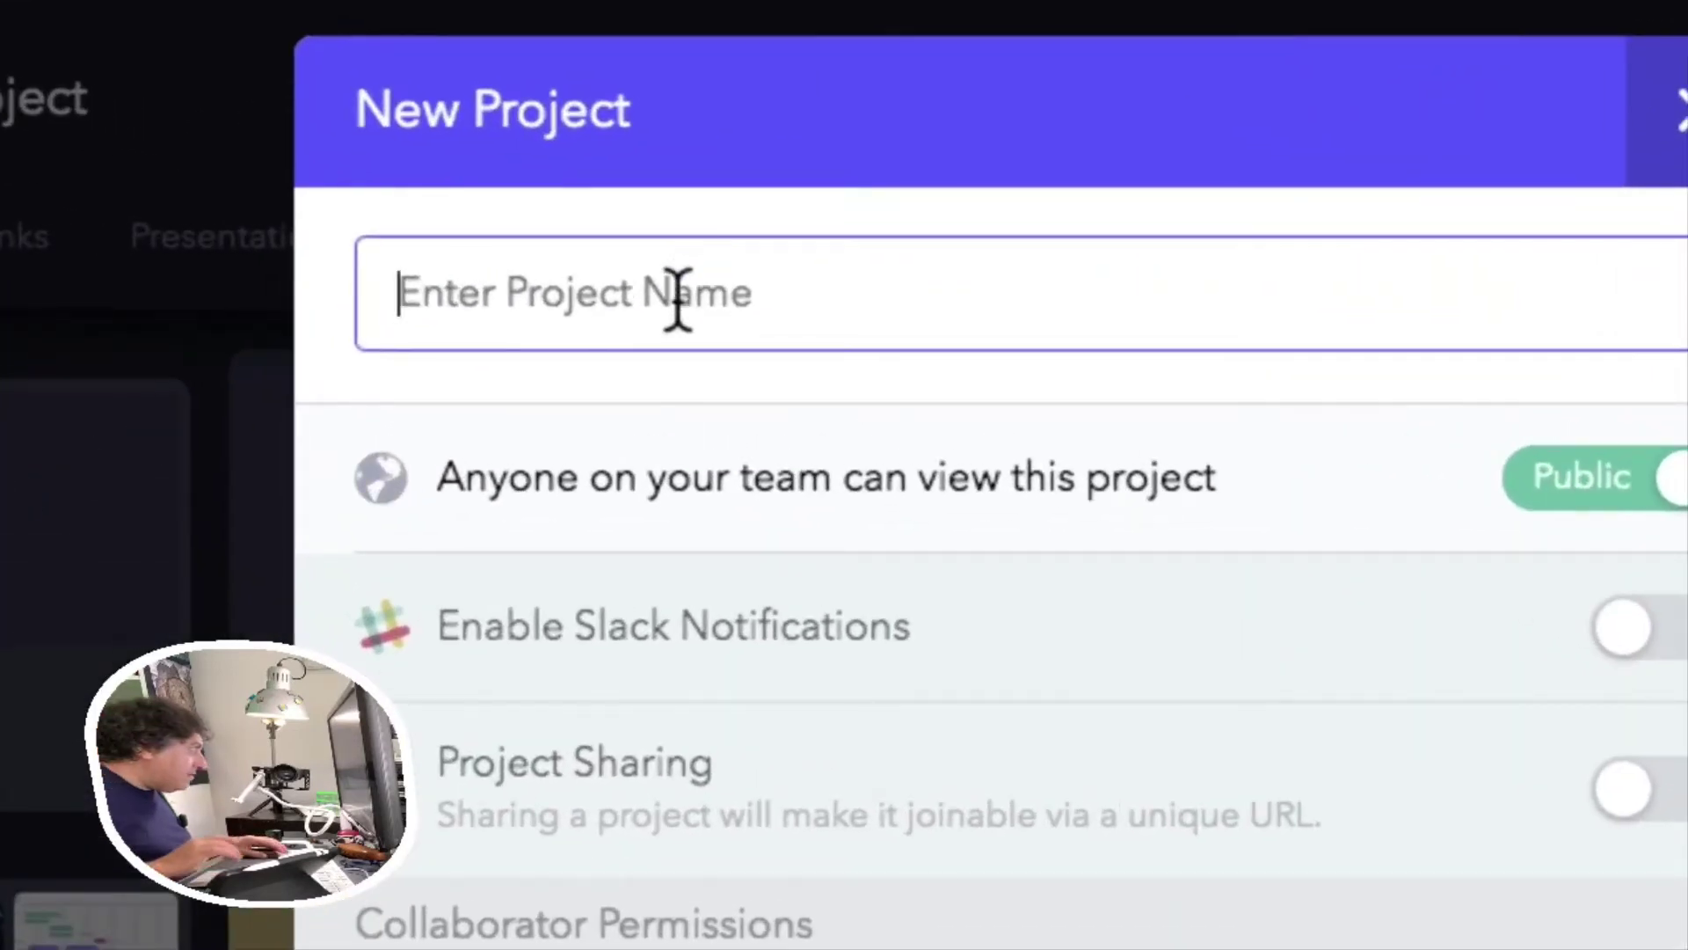
{"action": "type", "text": "tes"}
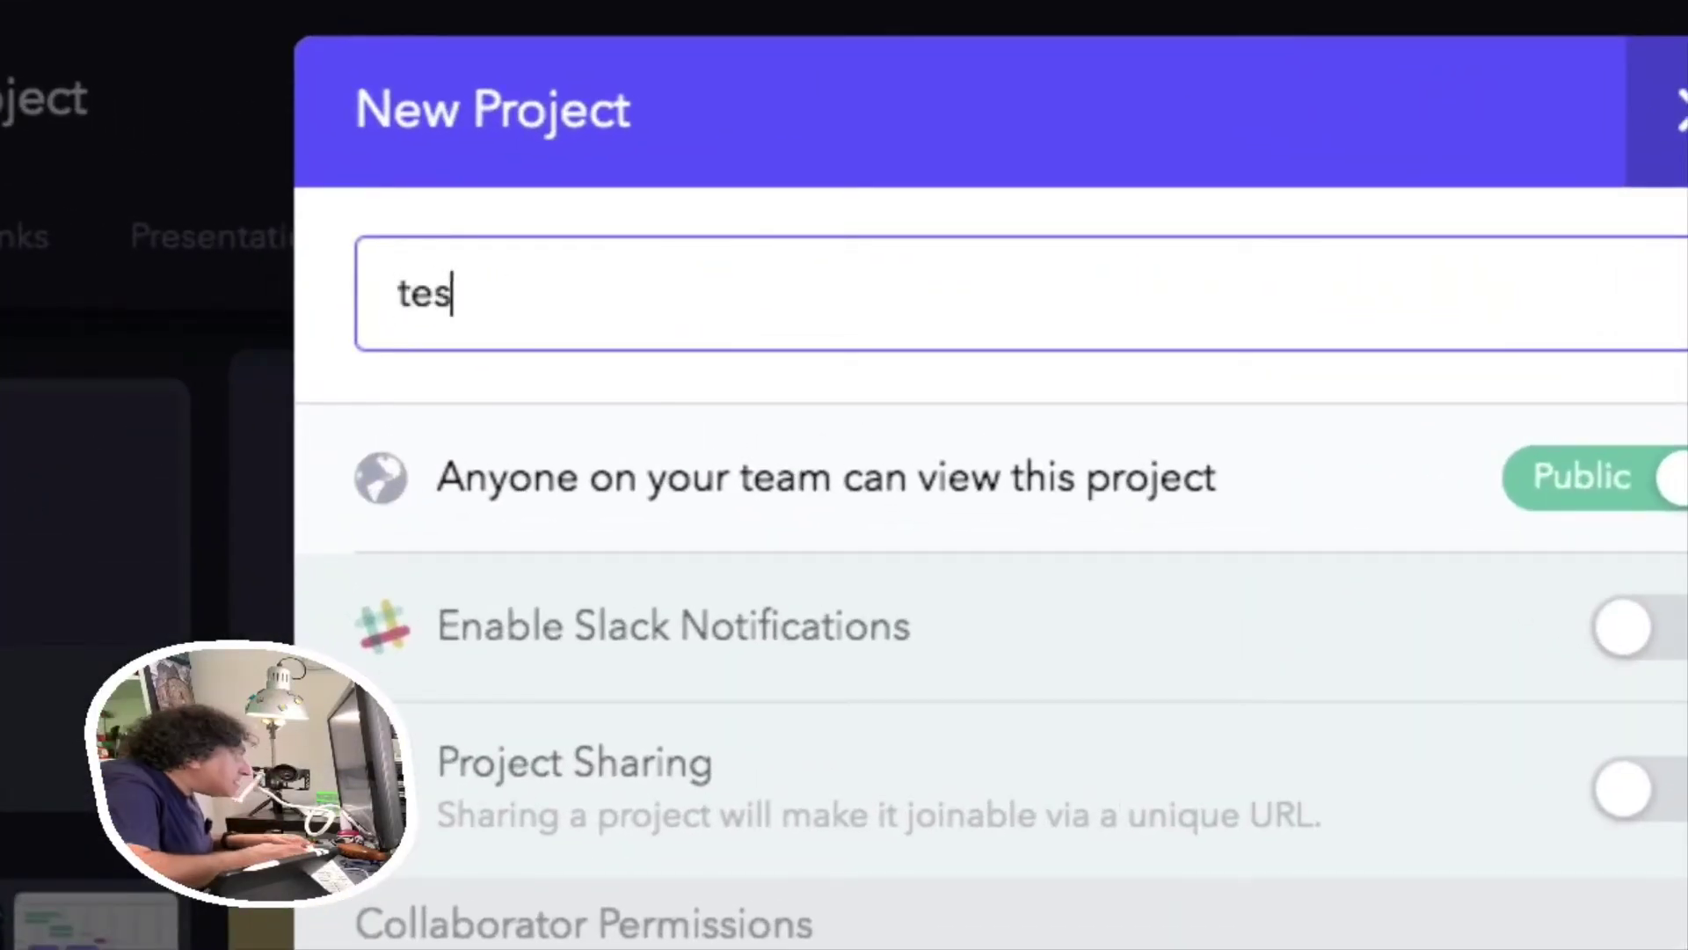
{"action": "key", "text": "BackSpace"}
{"action": "key", "text": "BackSpace"}
{"action": "key", "text": "BackSpace"}
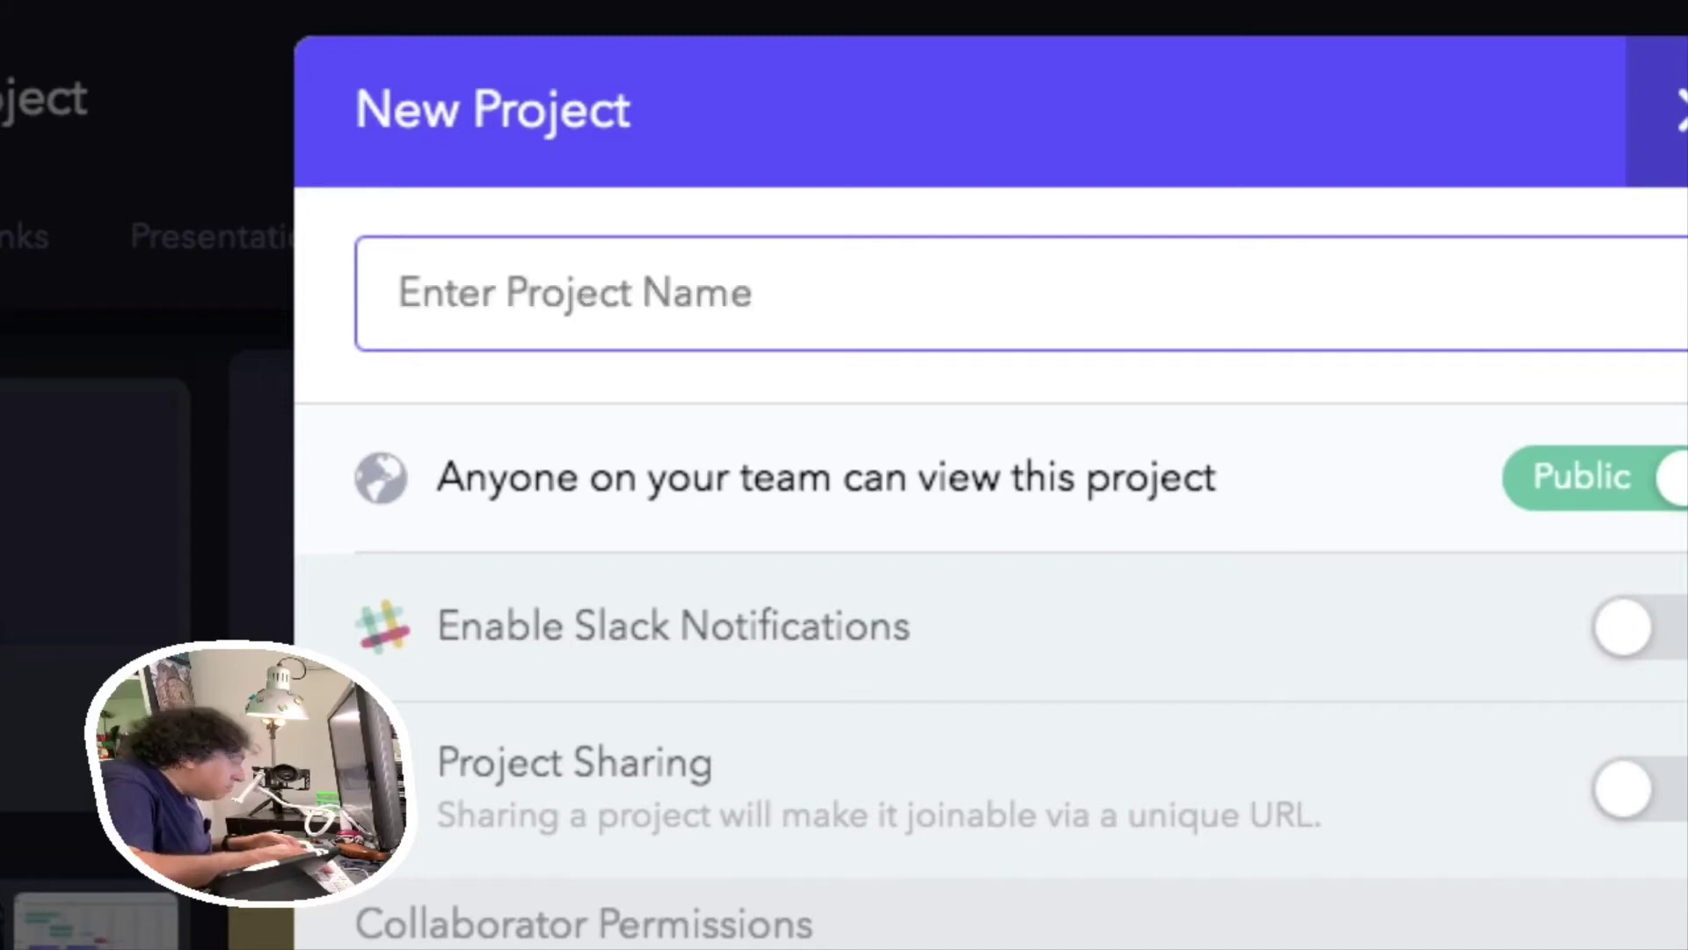
{"action": "type", "text": "mio t"}
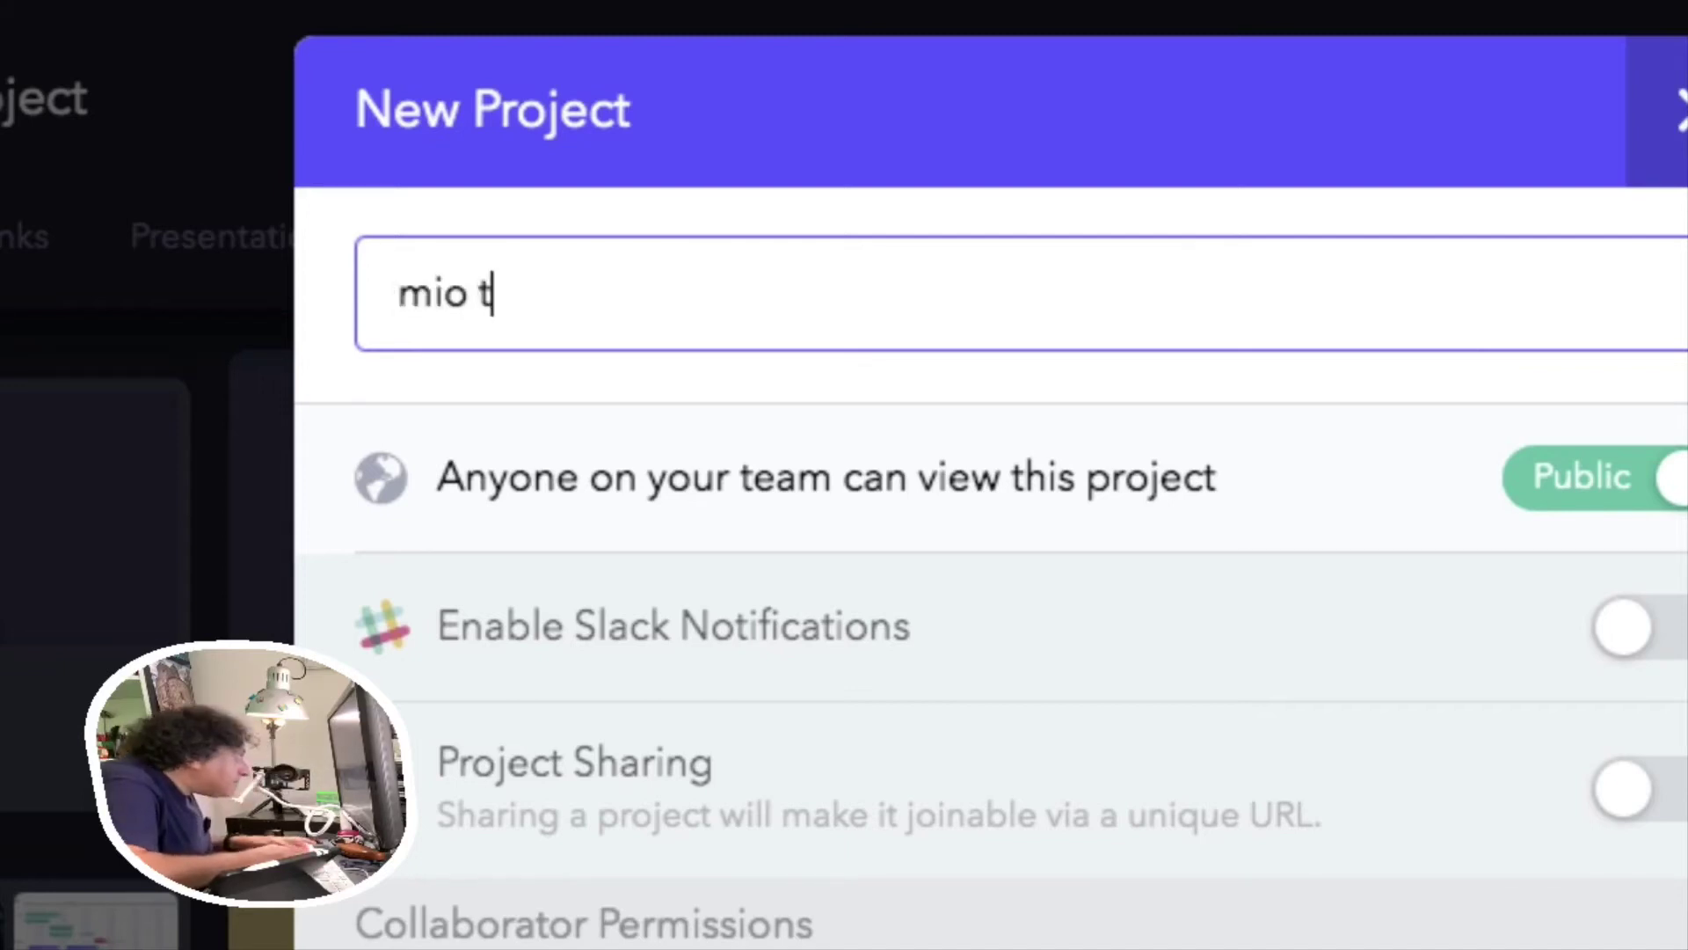
{"action": "type", "text": "ewst"}
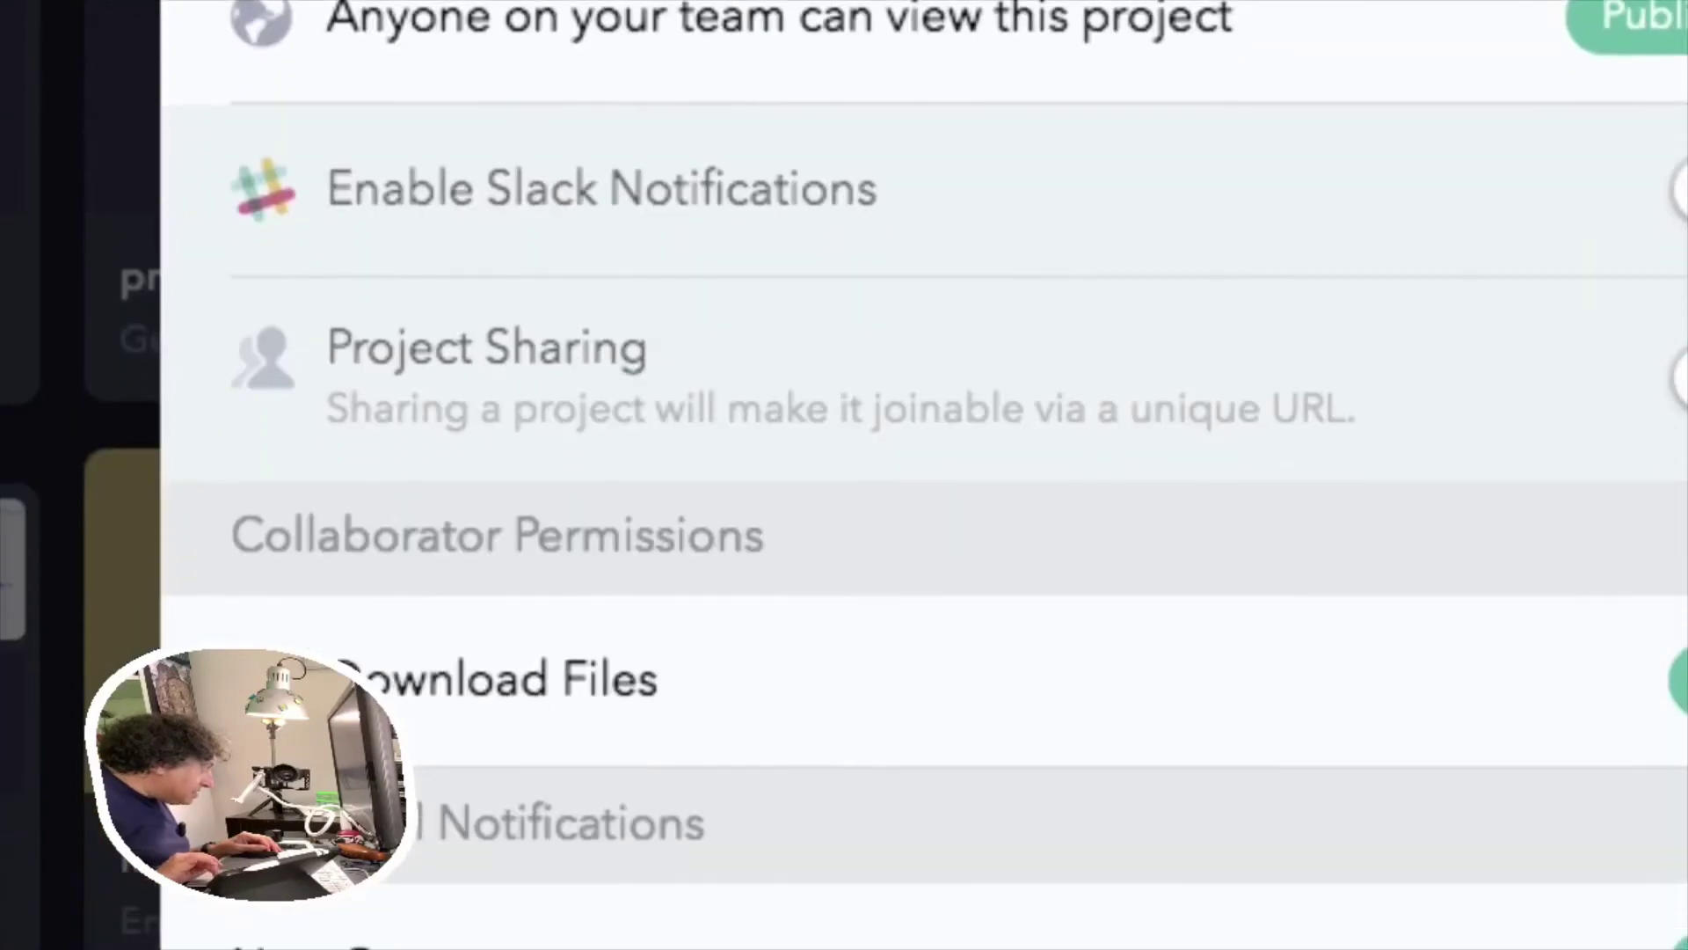
{"action": "mouse_move", "coordinate": [519, 431]}
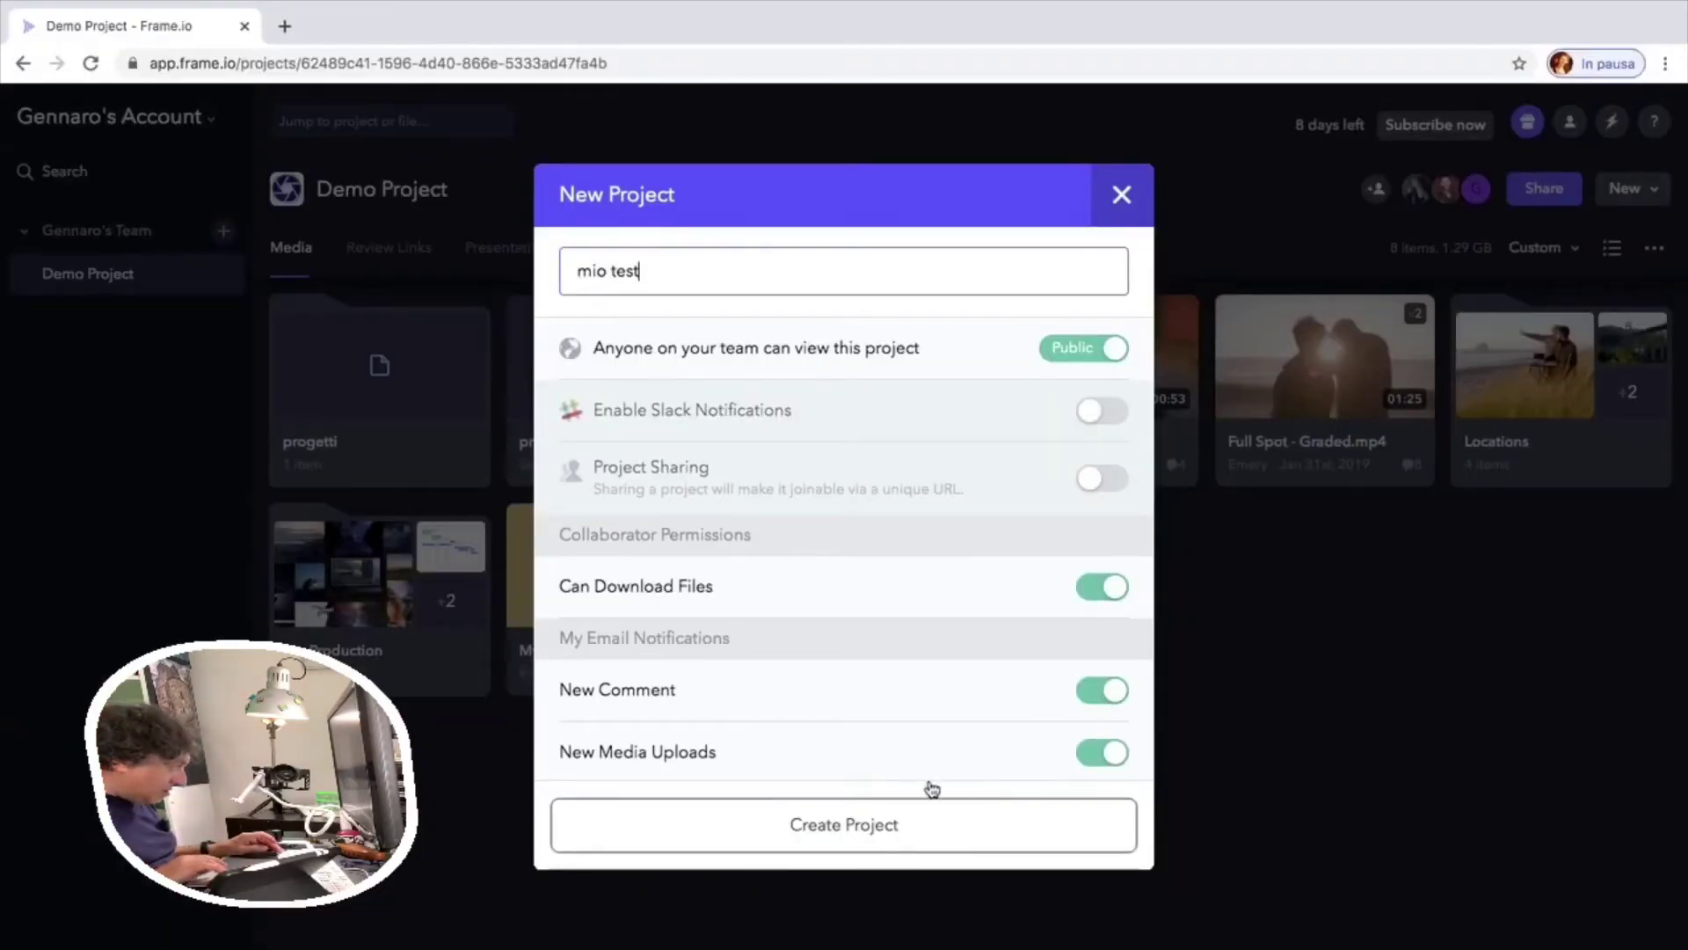
{"action": "left_click", "coordinate": [797, 818]}
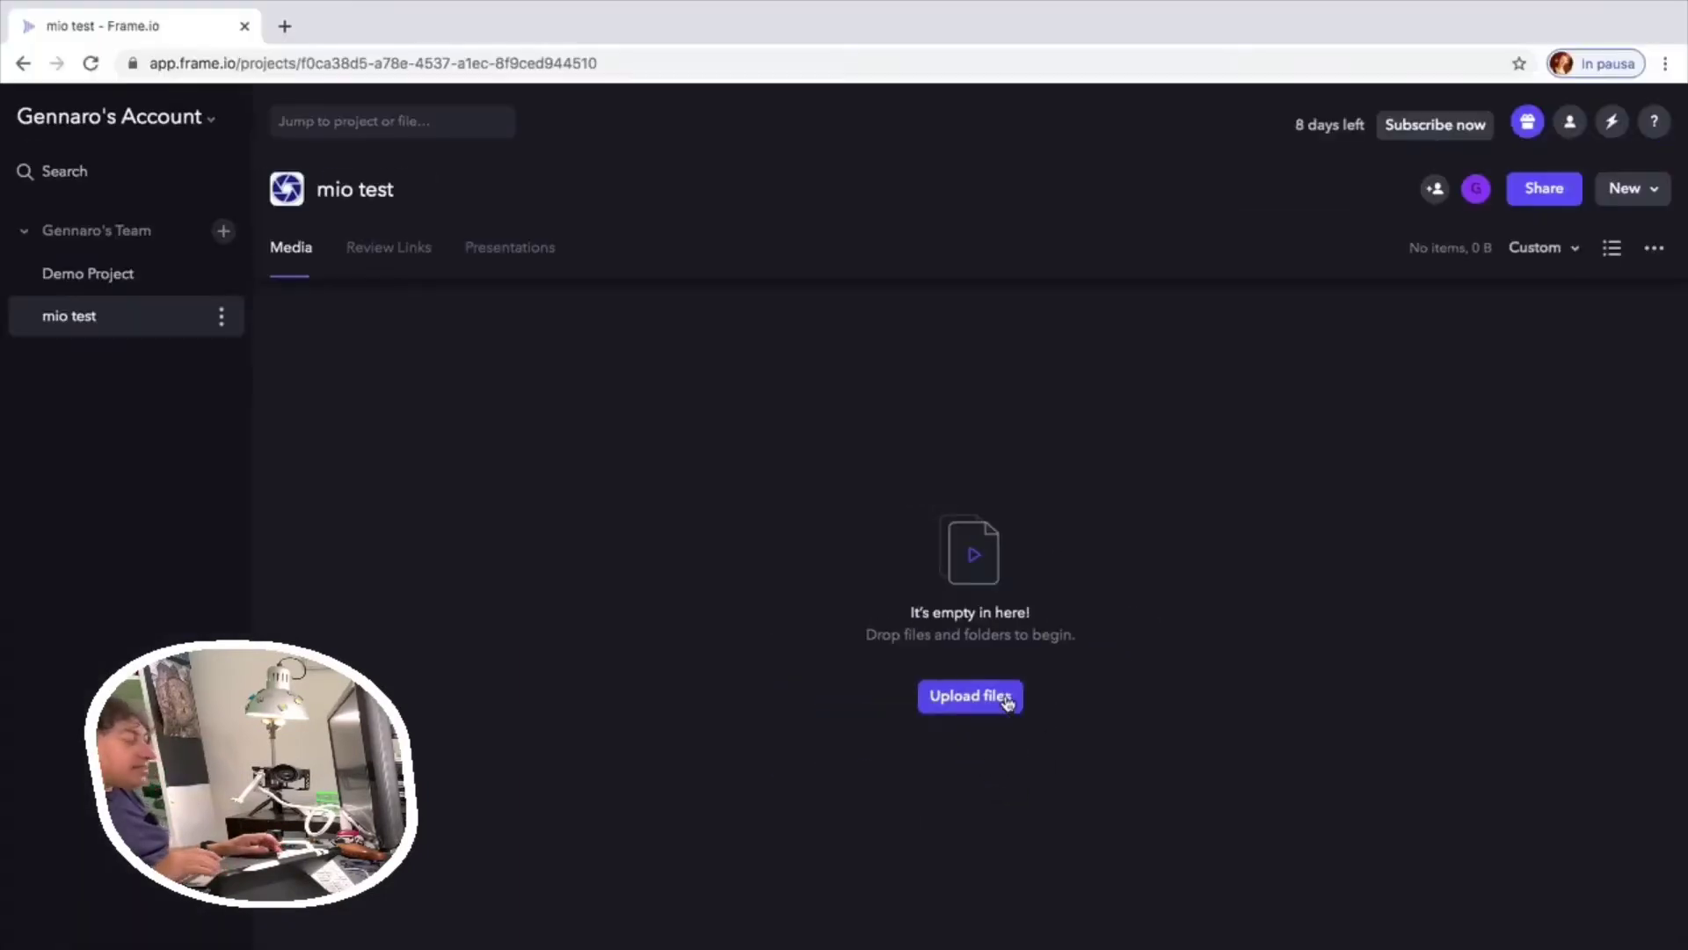
Bring up the upload file chooser and browse the Filmati folder for a clip
{"action": "left_click", "coordinate": [1008, 697]}
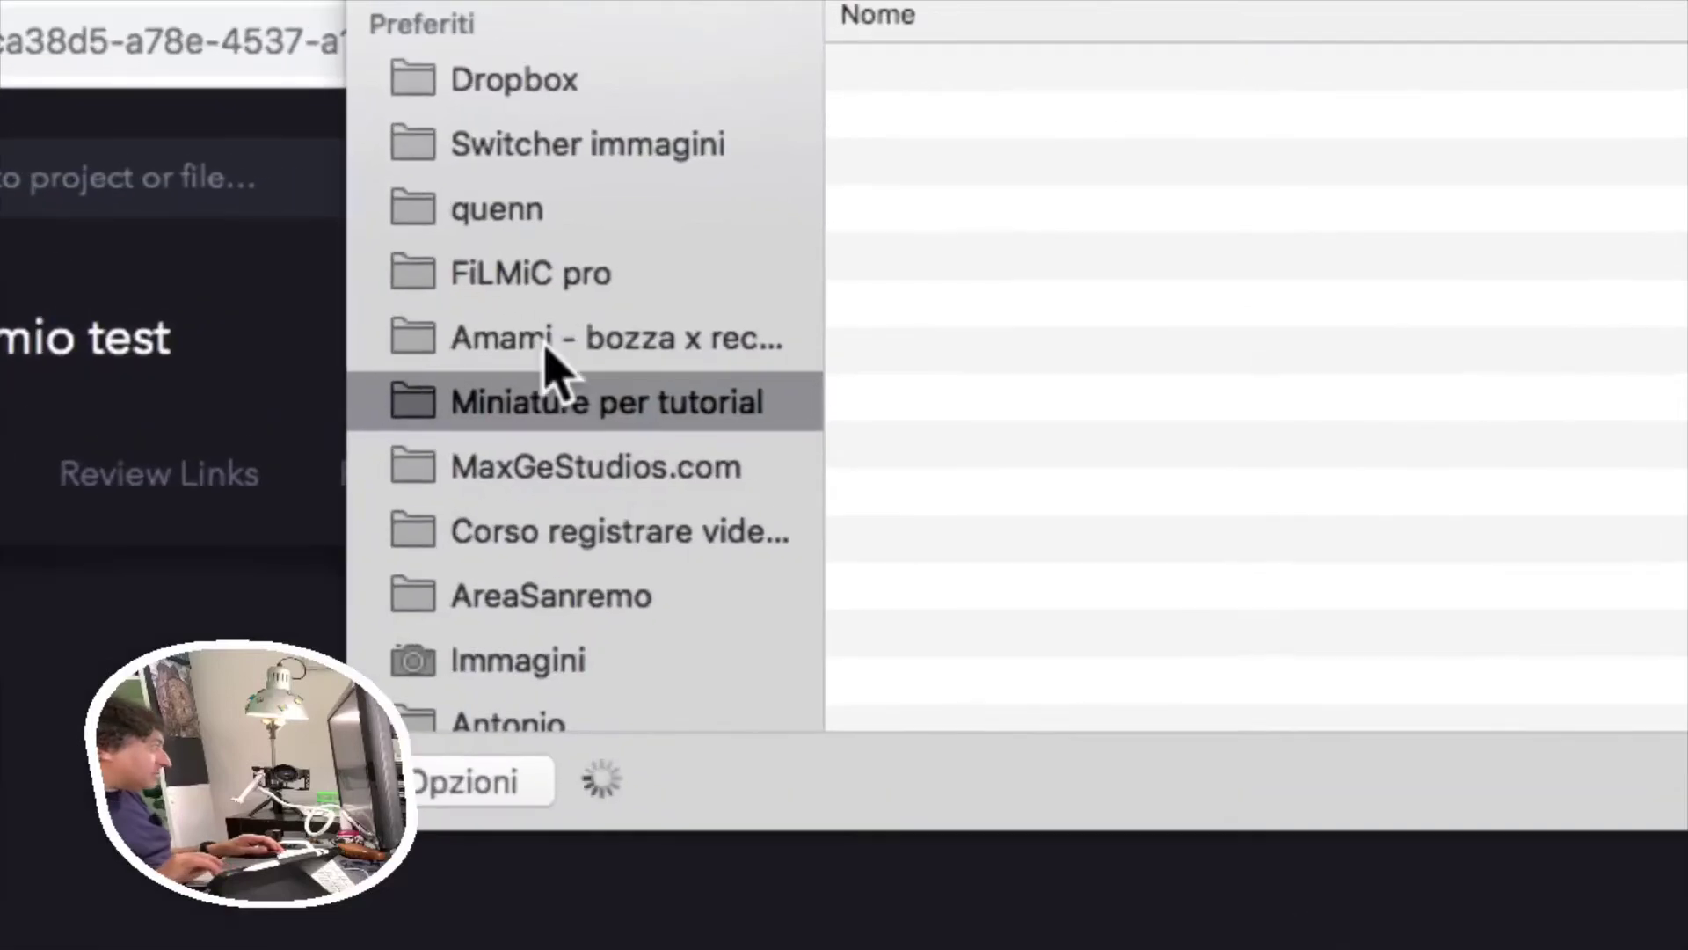
{"action": "scroll", "coordinate": [545, 347], "scroll_direction": "down", "scroll_amount": 3}
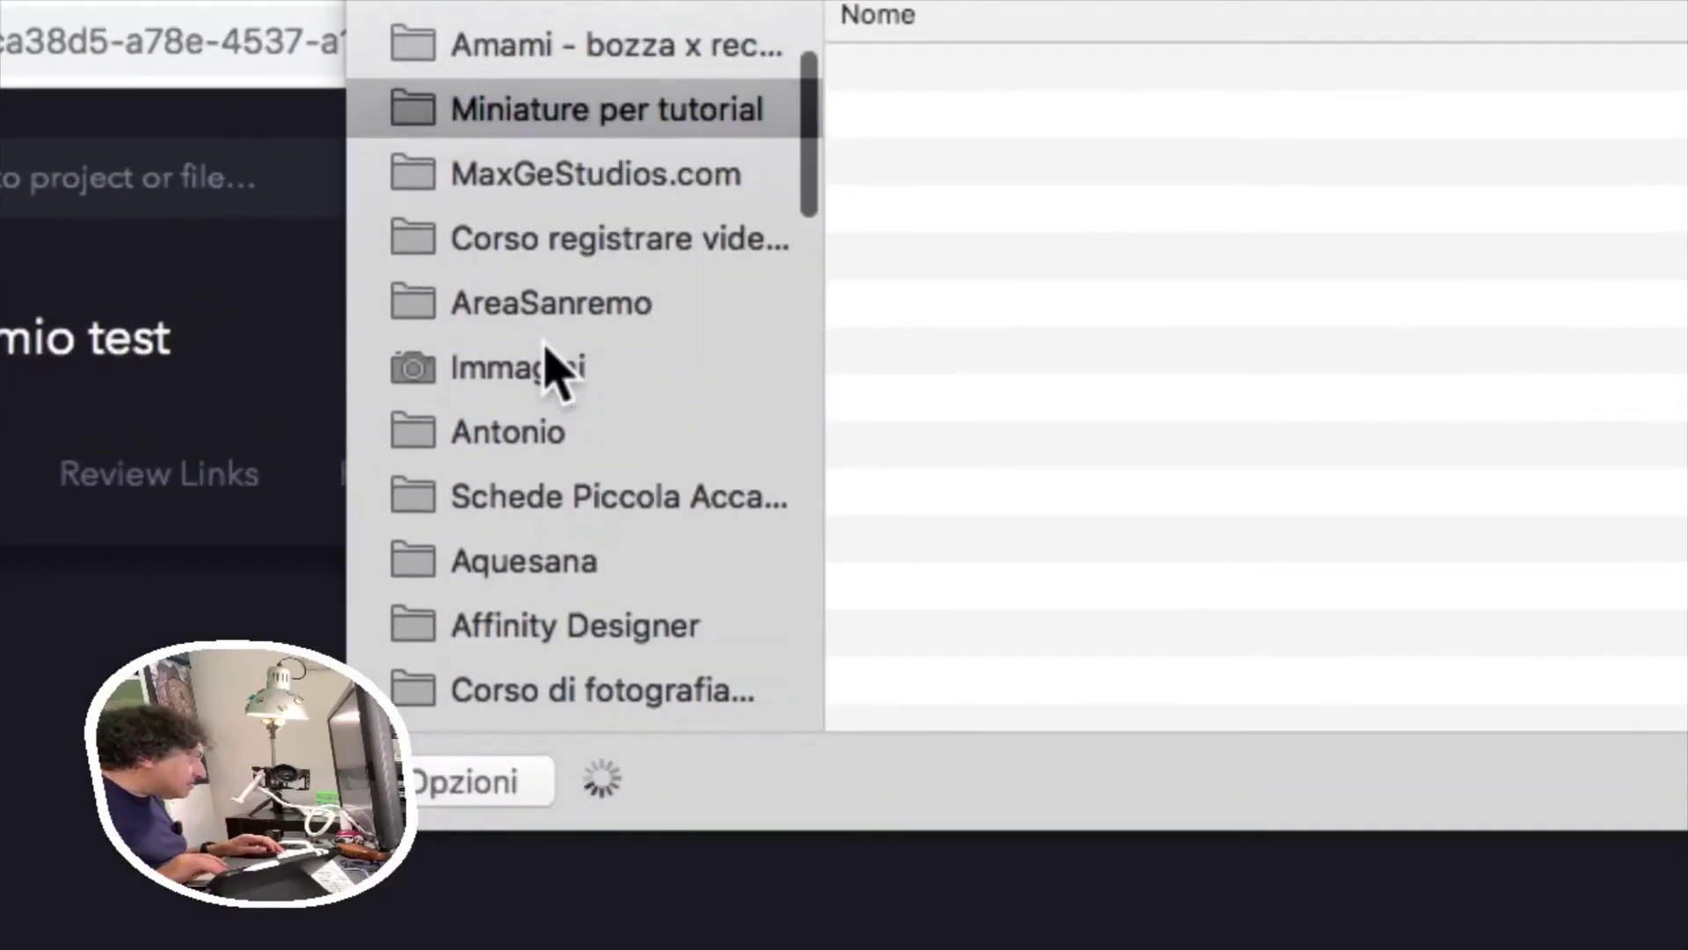
{"action": "scroll", "coordinate": [545, 348], "scroll_direction": "down", "scroll_amount": 5}
{"action": "scroll", "coordinate": [549, 360], "scroll_direction": "down", "scroll_amount": 5}
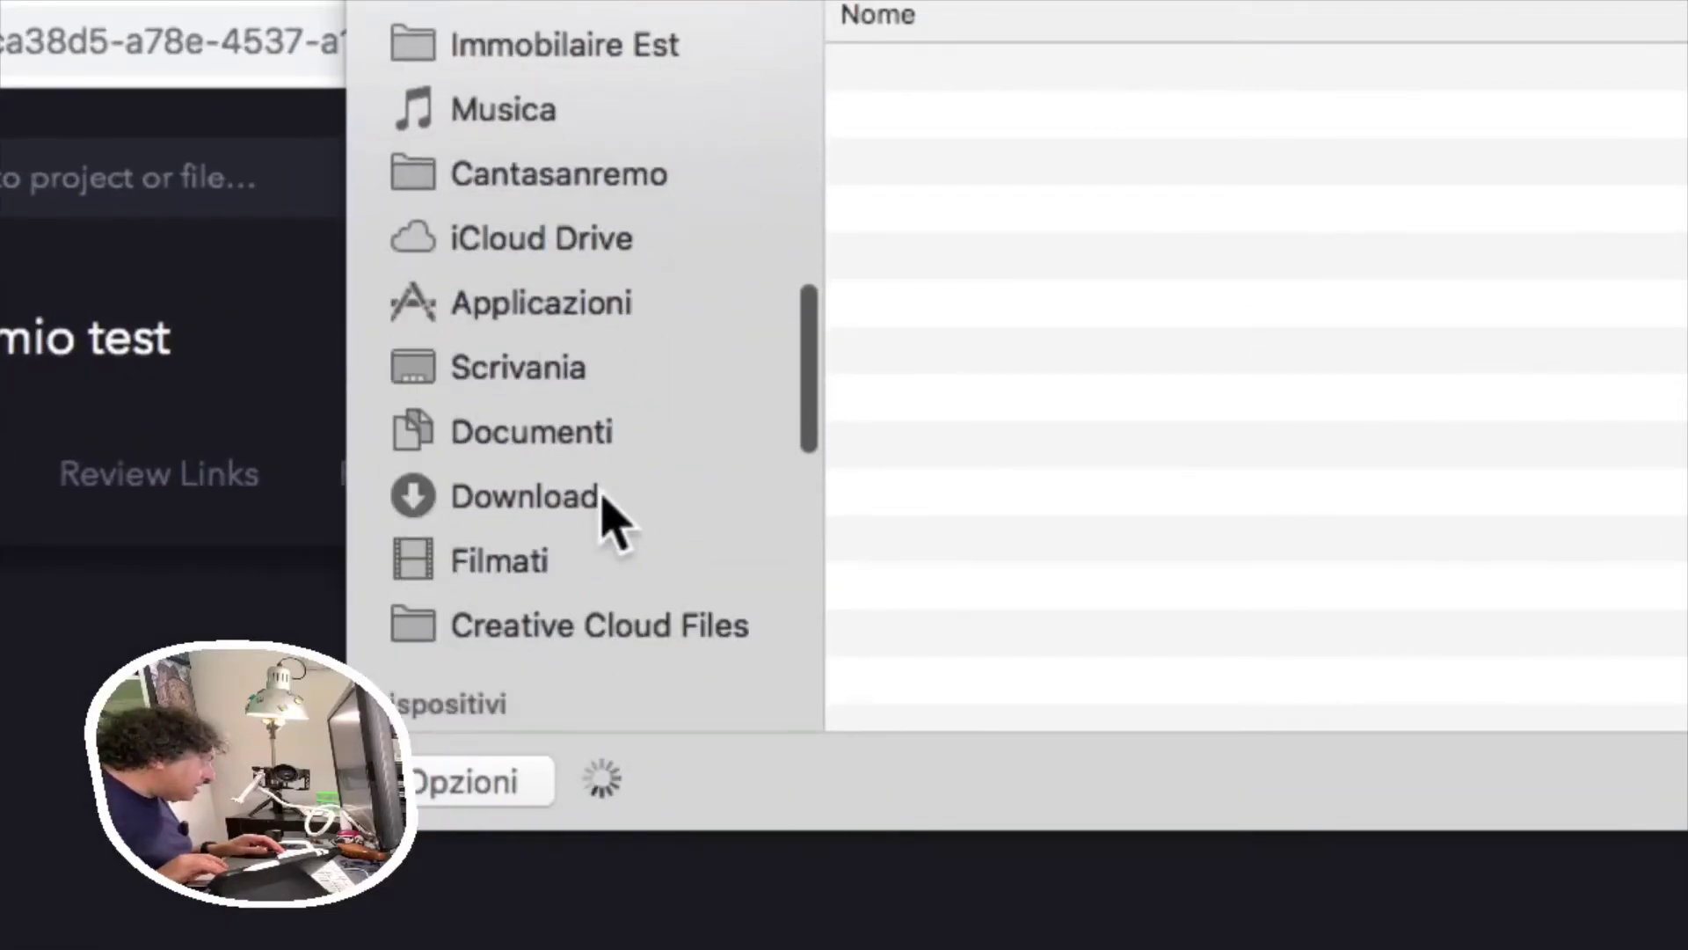
{"action": "scroll", "coordinate": [606, 510], "scroll_direction": "down", "scroll_amount": 2}
{"action": "left_click", "coordinate": [589, 440]}
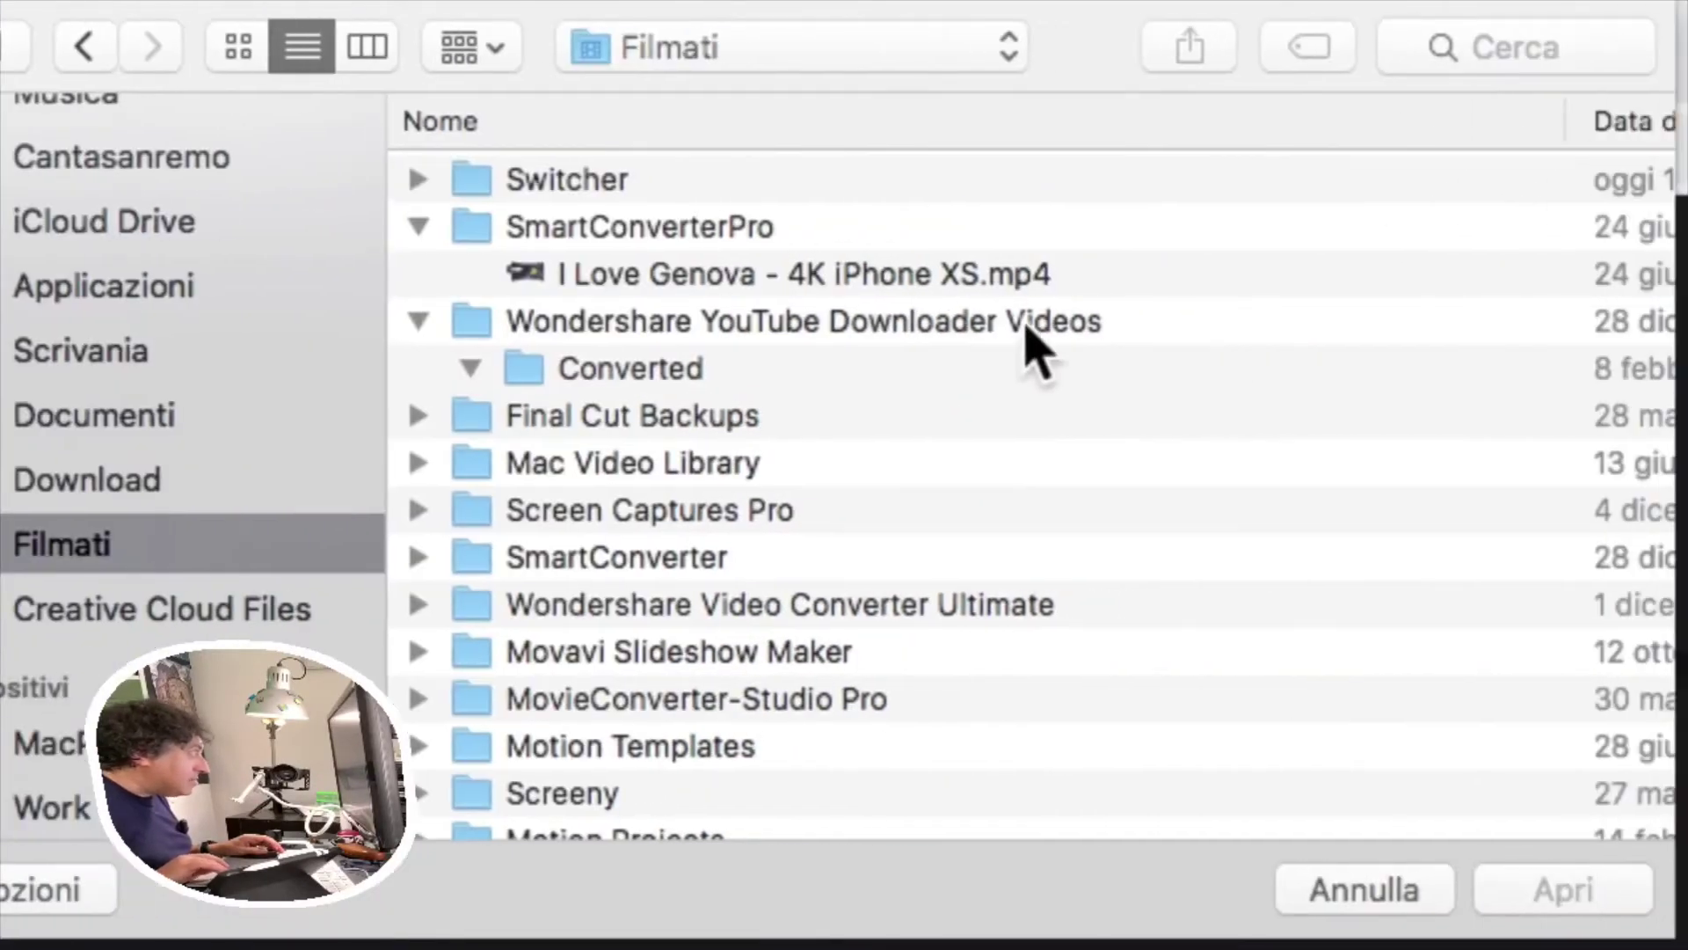
{"action": "scroll", "coordinate": [1066, 333], "scroll_direction": "right", "scroll_amount": 10}
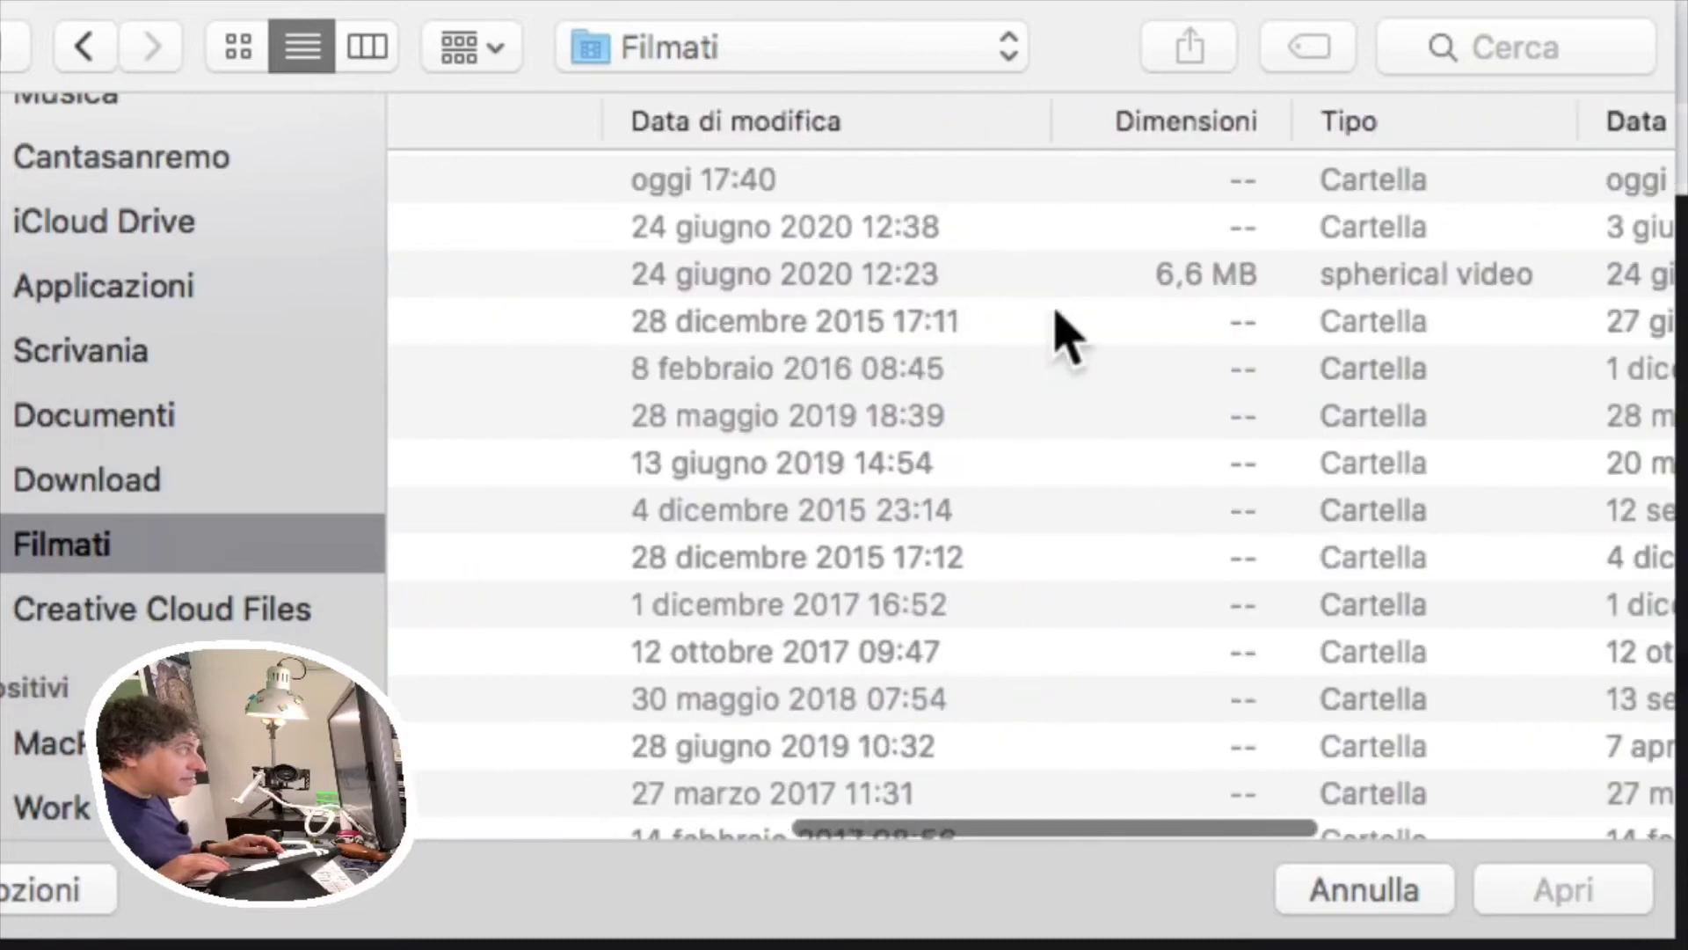
{"action": "scroll", "coordinate": [1139, 299], "scroll_direction": "left", "scroll_amount": 5}
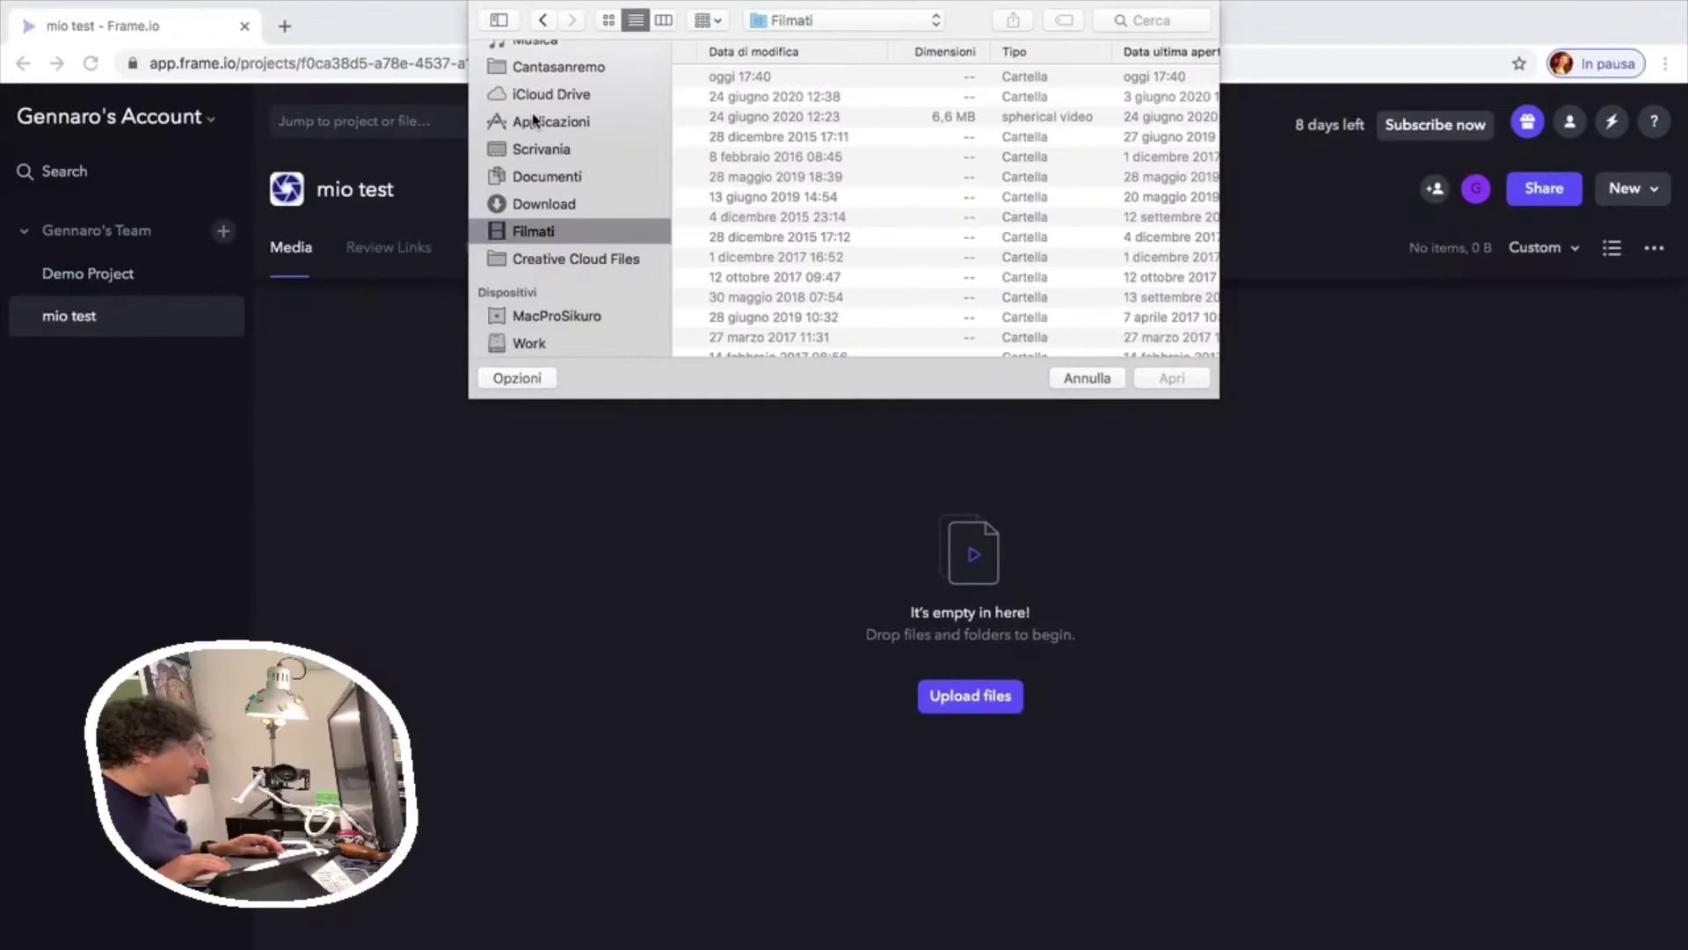
{"action": "scroll", "coordinate": [557, 113], "scroll_direction": "up", "scroll_amount": 2}
{"action": "scroll", "coordinate": [729, 115], "scroll_direction": "left", "scroll_amount": 5}
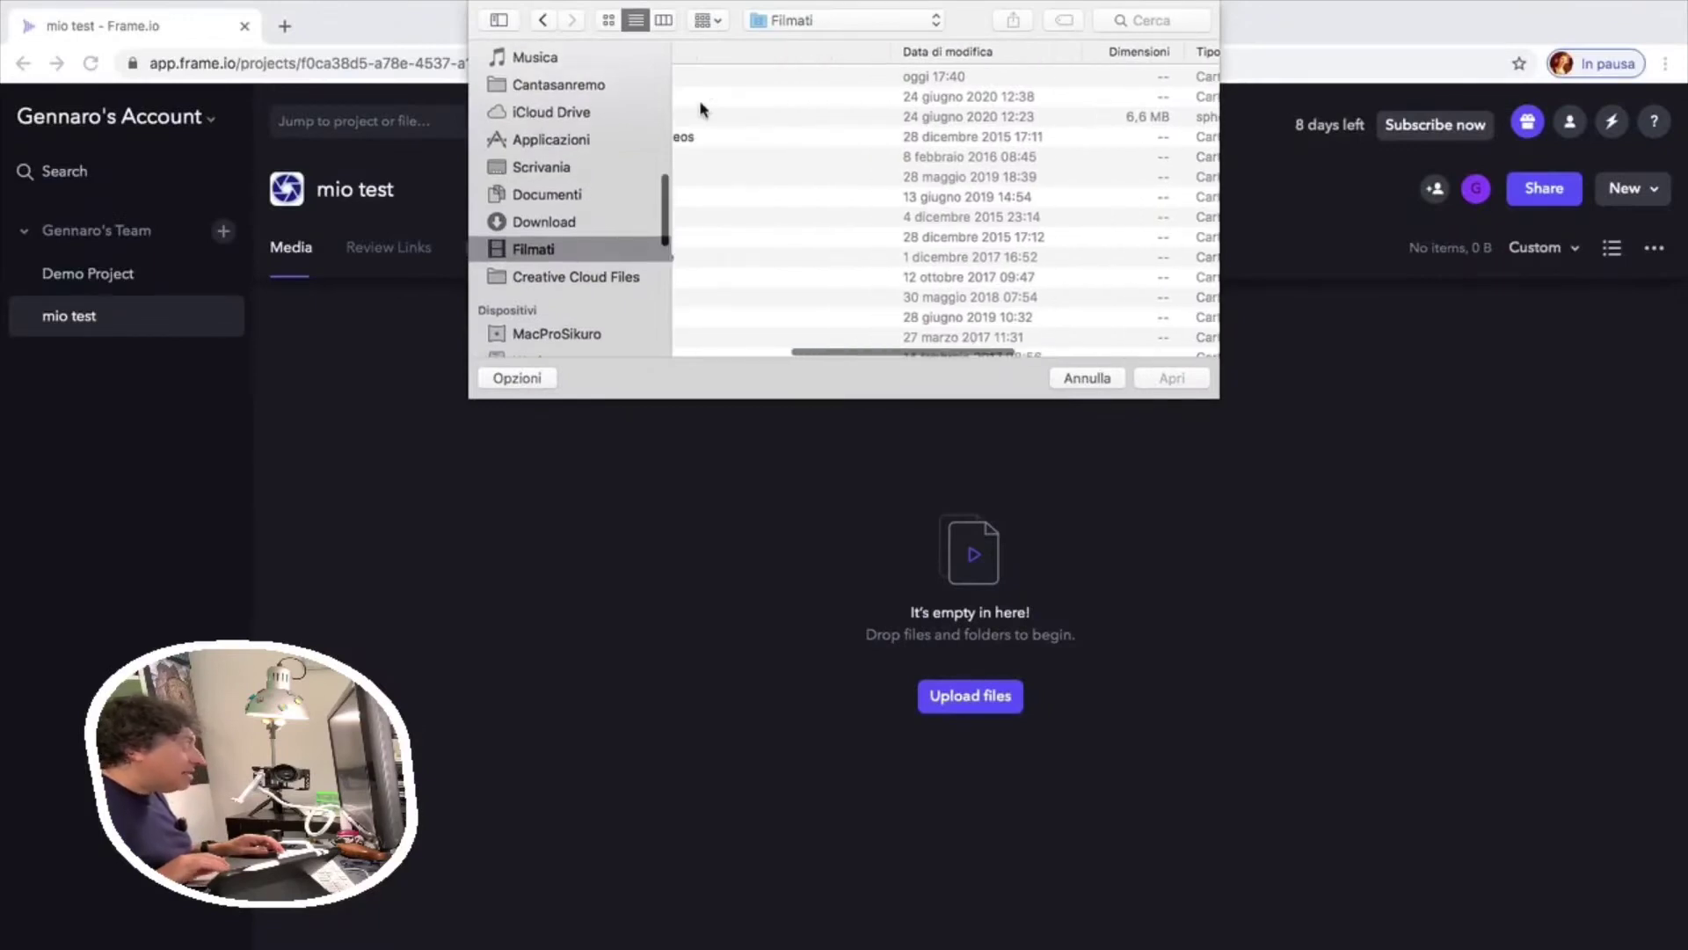
{"action": "scroll", "coordinate": [827, 208], "scroll_direction": "left", "scroll_amount": 5}
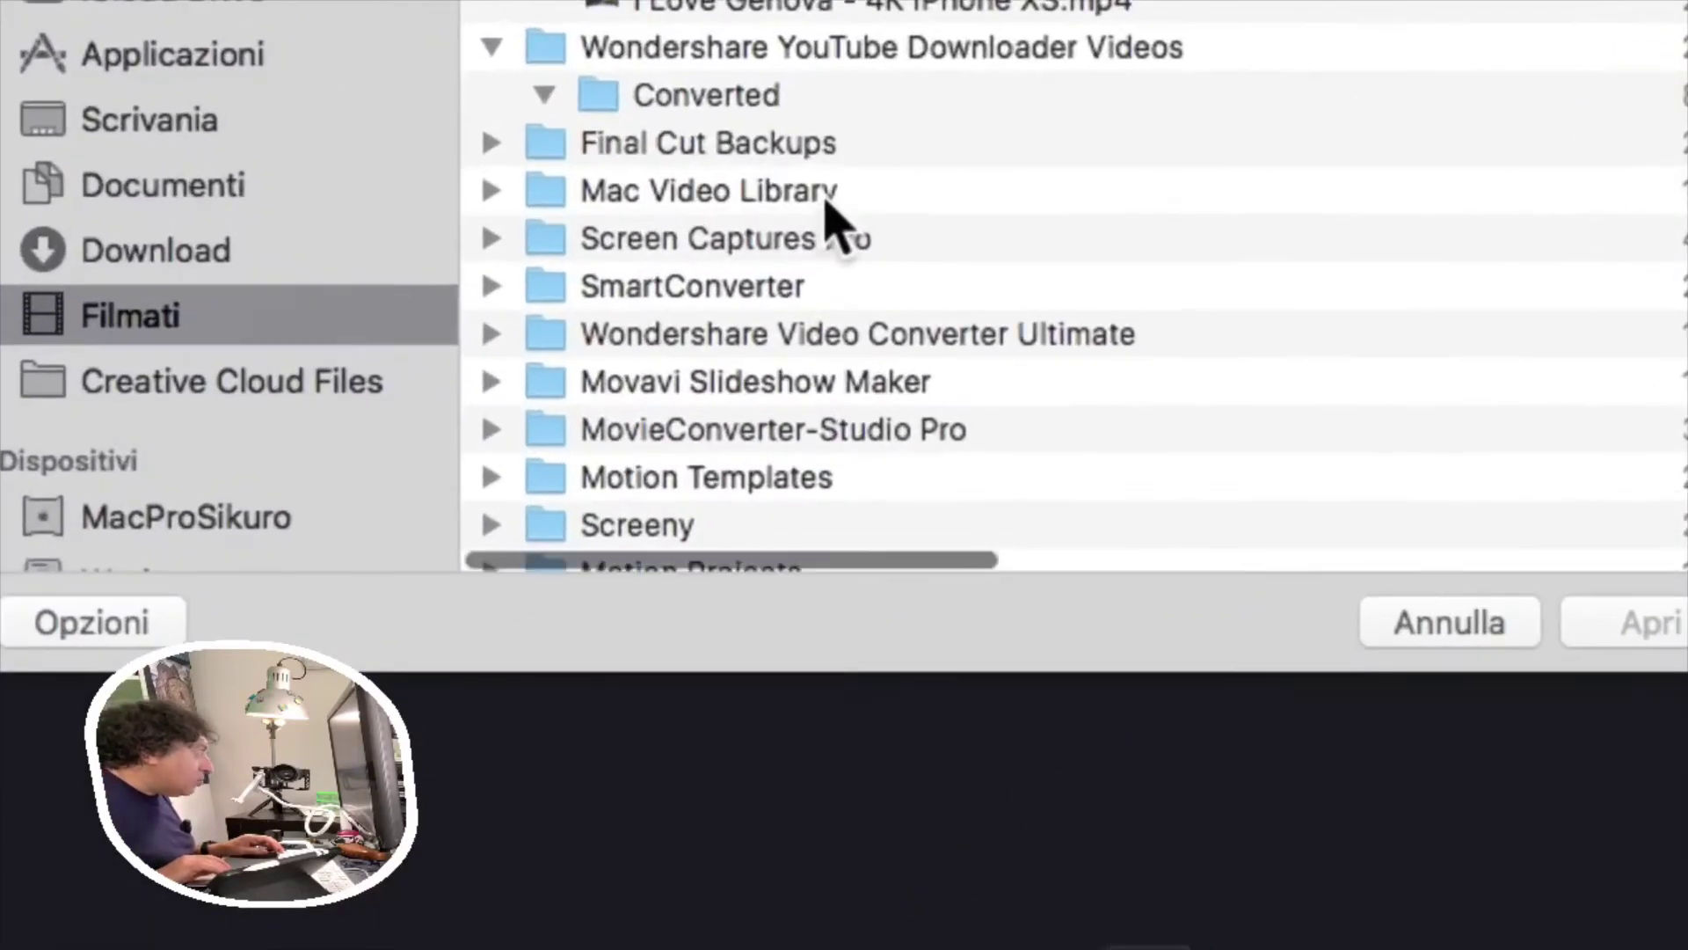
{"action": "scroll", "coordinate": [831, 176], "scroll_direction": "up", "scroll_amount": 2}
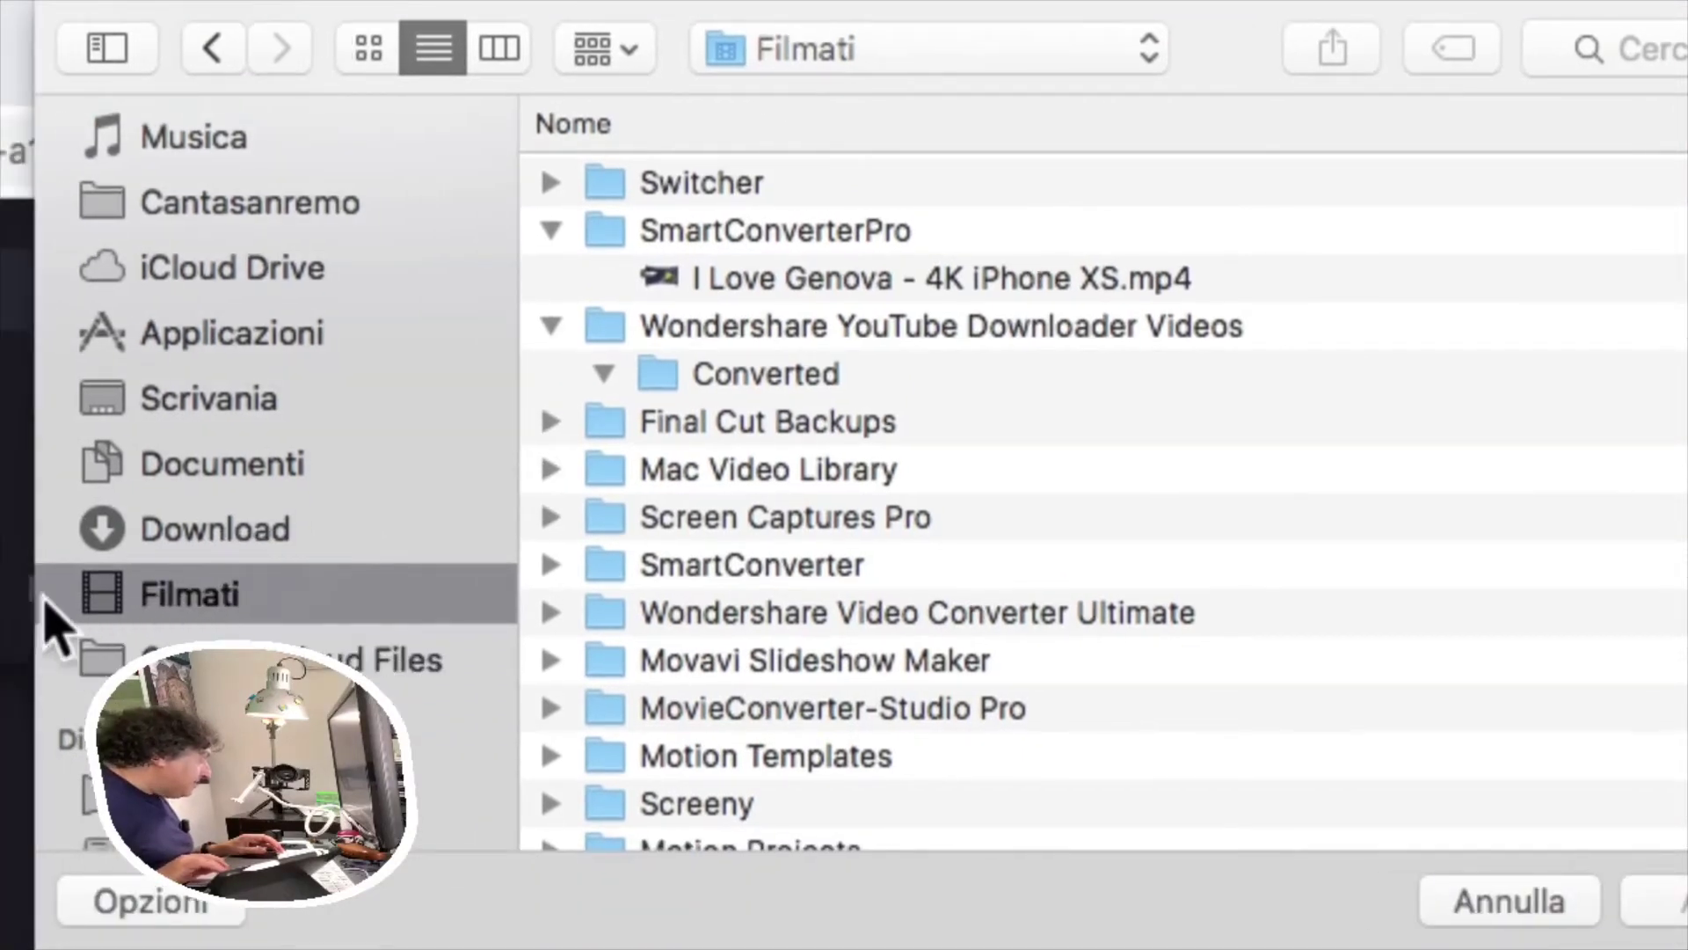
{"action": "scroll", "coordinate": [213, 629], "scroll_direction": "down", "scroll_amount": 5}
{"action": "scroll", "coordinate": [213, 629], "scroll_direction": "down", "scroll_amount": 2}
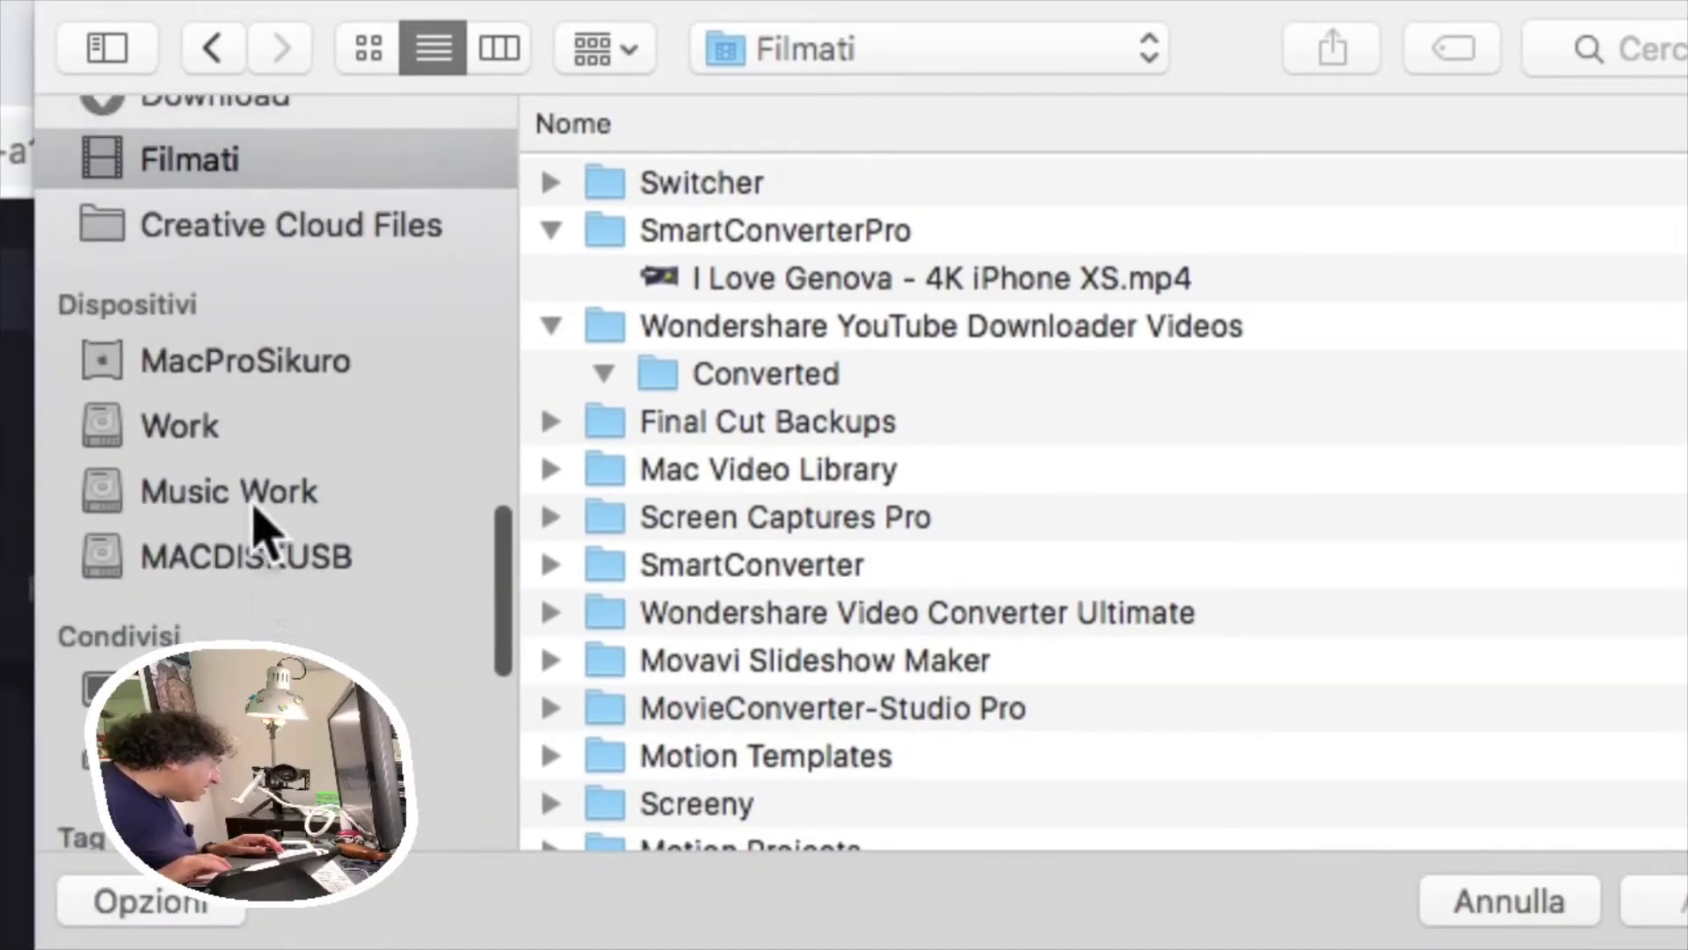
Preview the IMG_3956(29).MOV video on the Work drive
{"action": "left_click", "coordinate": [249, 429]}
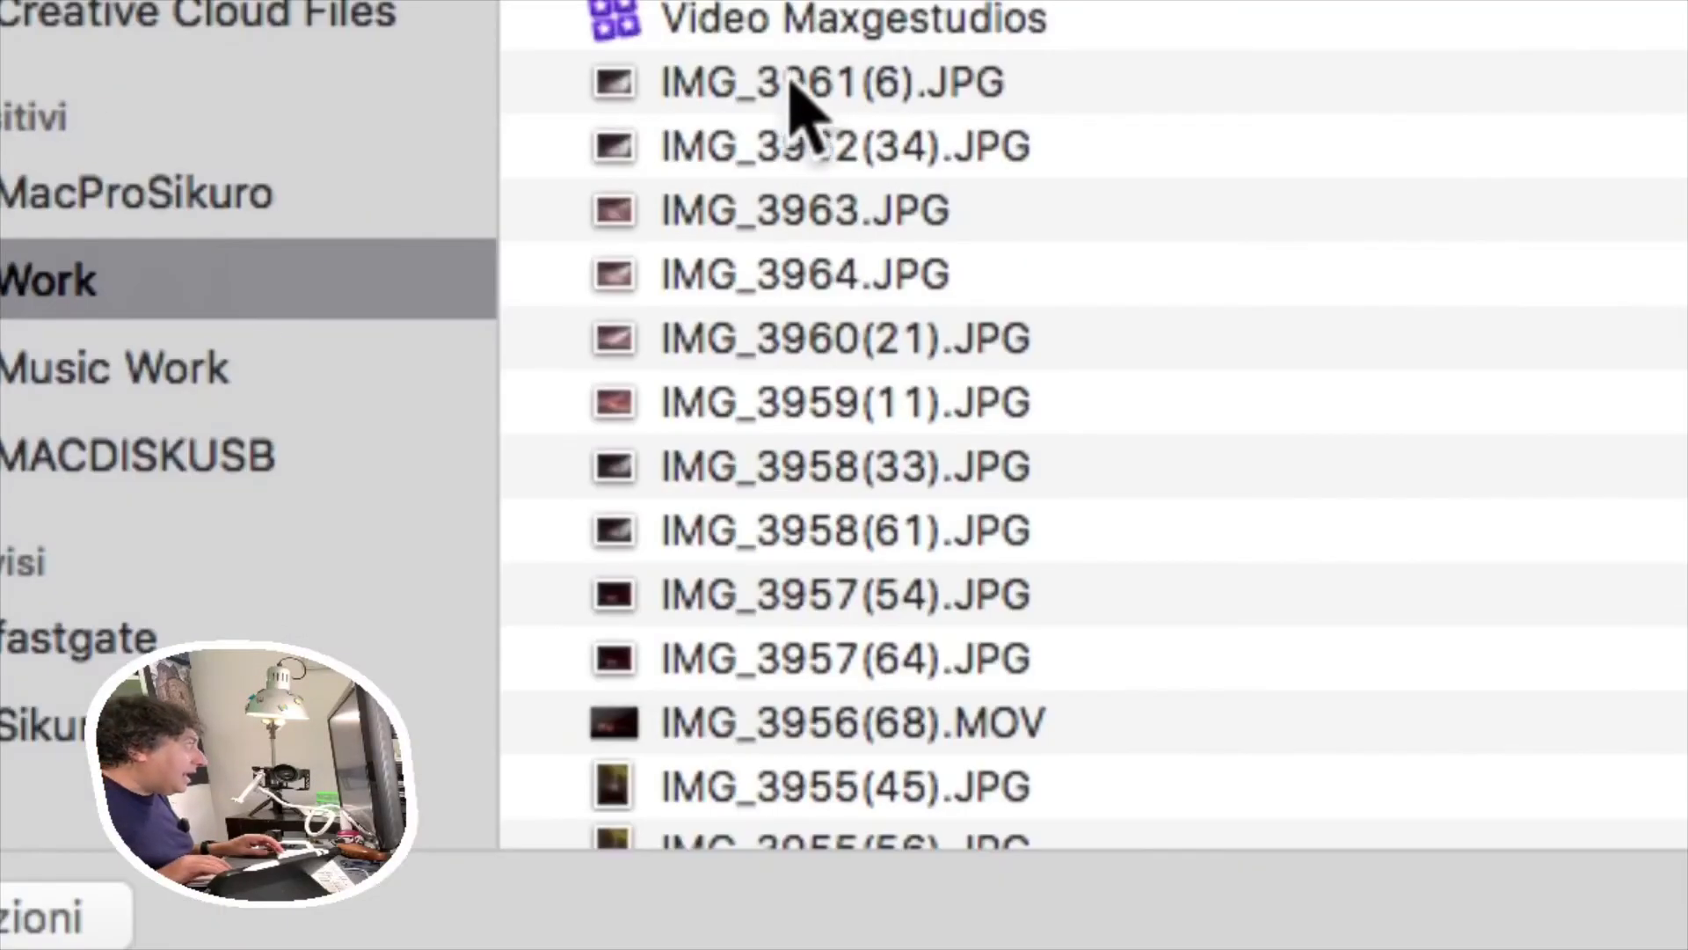
{"action": "scroll", "coordinate": [931, 282], "scroll_direction": "down", "scroll_amount": 10}
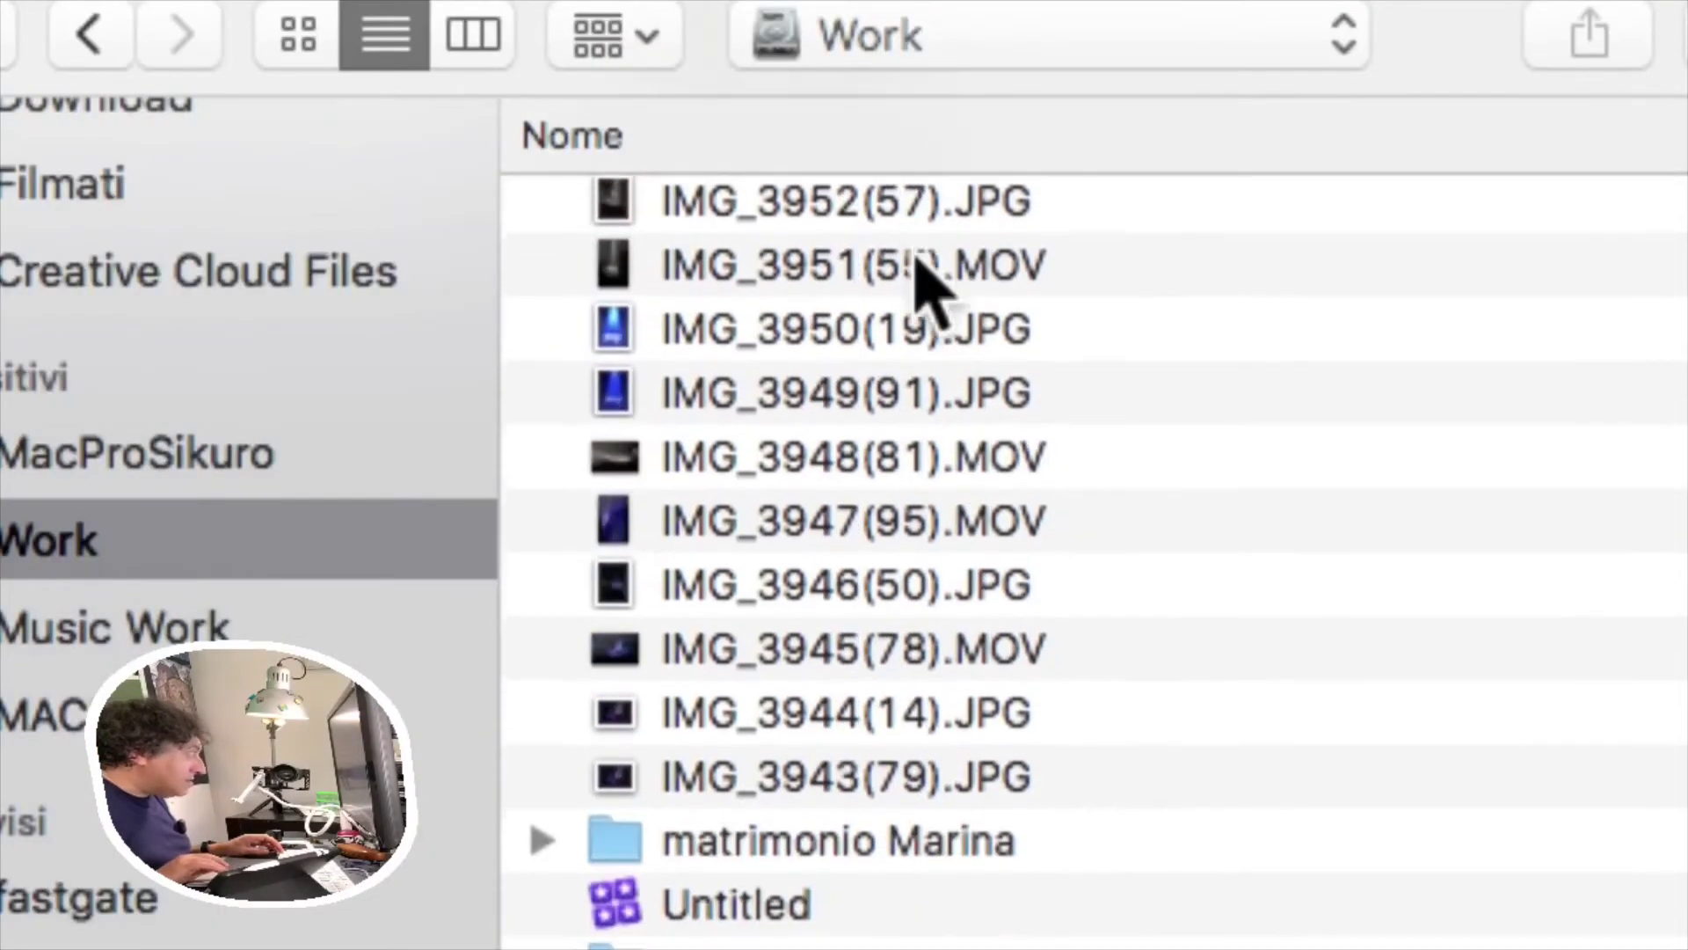
{"action": "scroll", "coordinate": [945, 458], "scroll_direction": "up", "scroll_amount": 1}
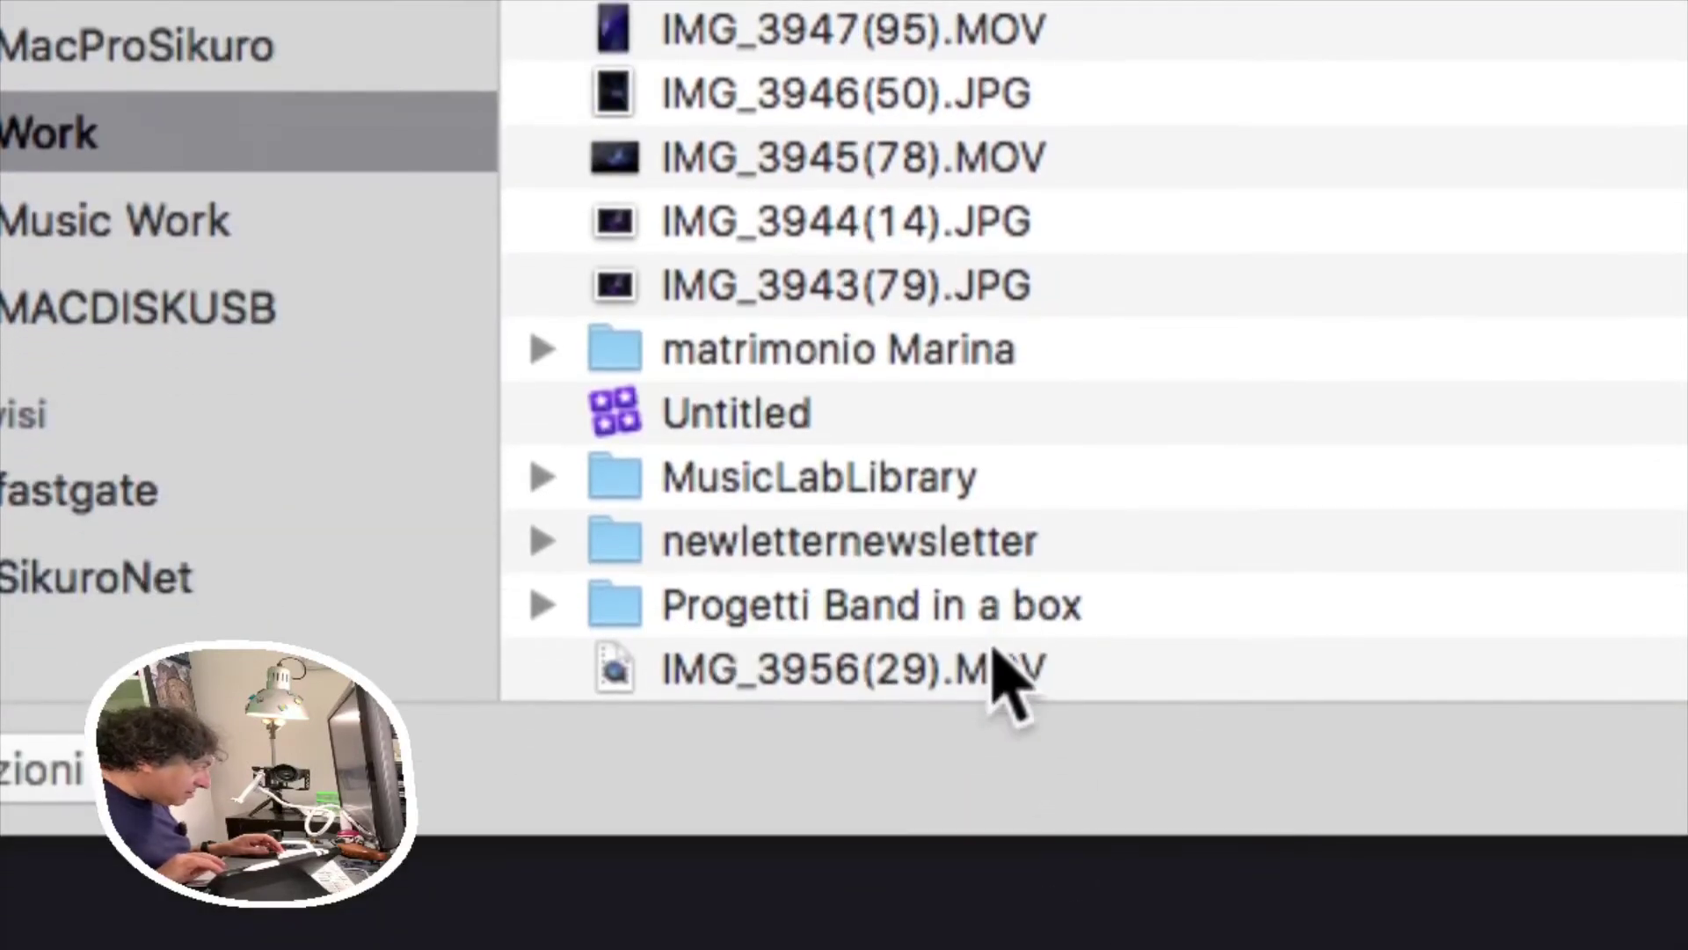
{"action": "left_click", "coordinate": [1011, 673]}
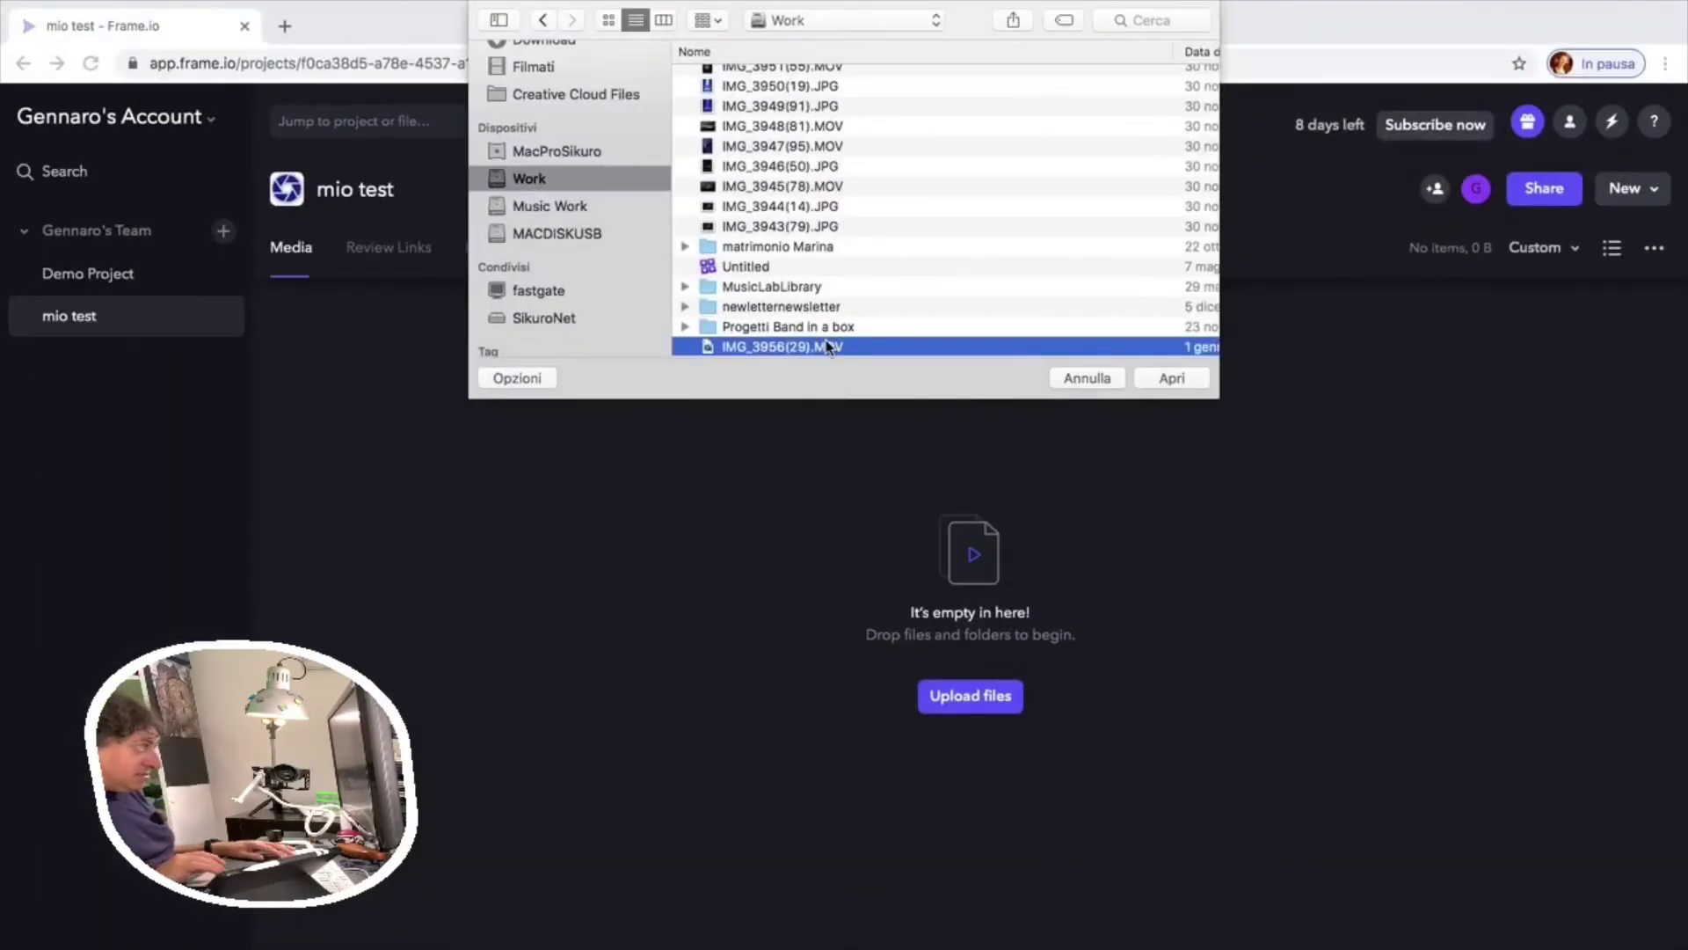
{"action": "key", "text": "space"}
{"action": "key", "text": "space"}
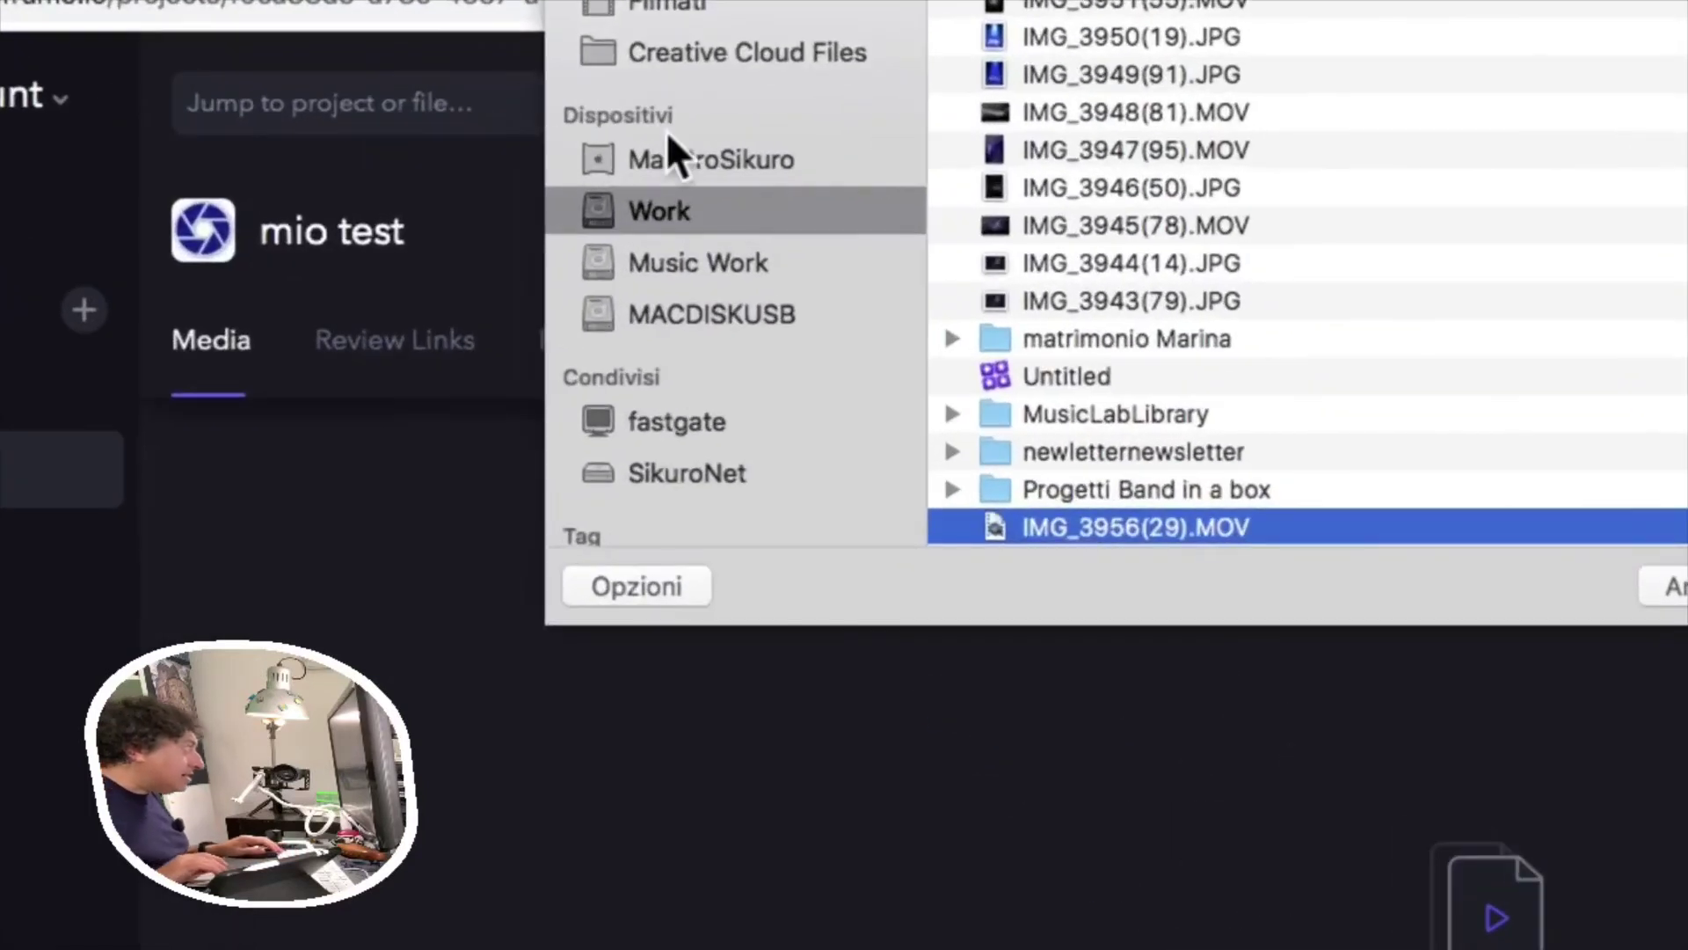
Preview Movie.mov on Music Work, then settle on an mp4 from MACDISKUSB
{"action": "left_click", "coordinate": [695, 262]}
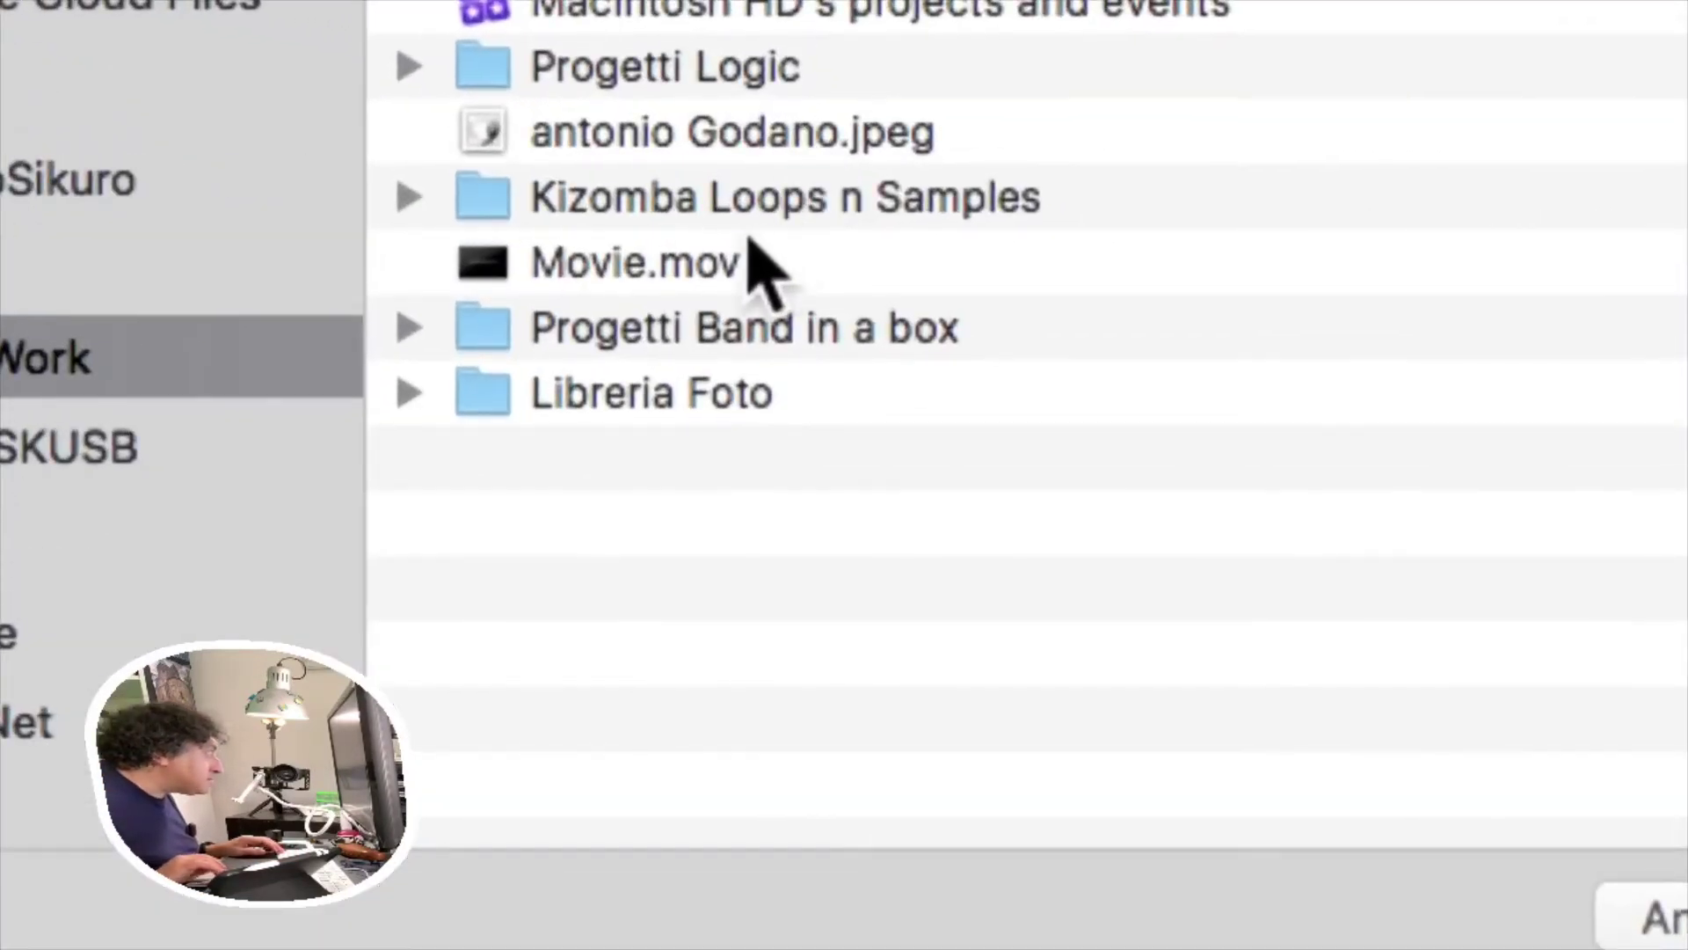
{"action": "left_click", "coordinate": [756, 263]}
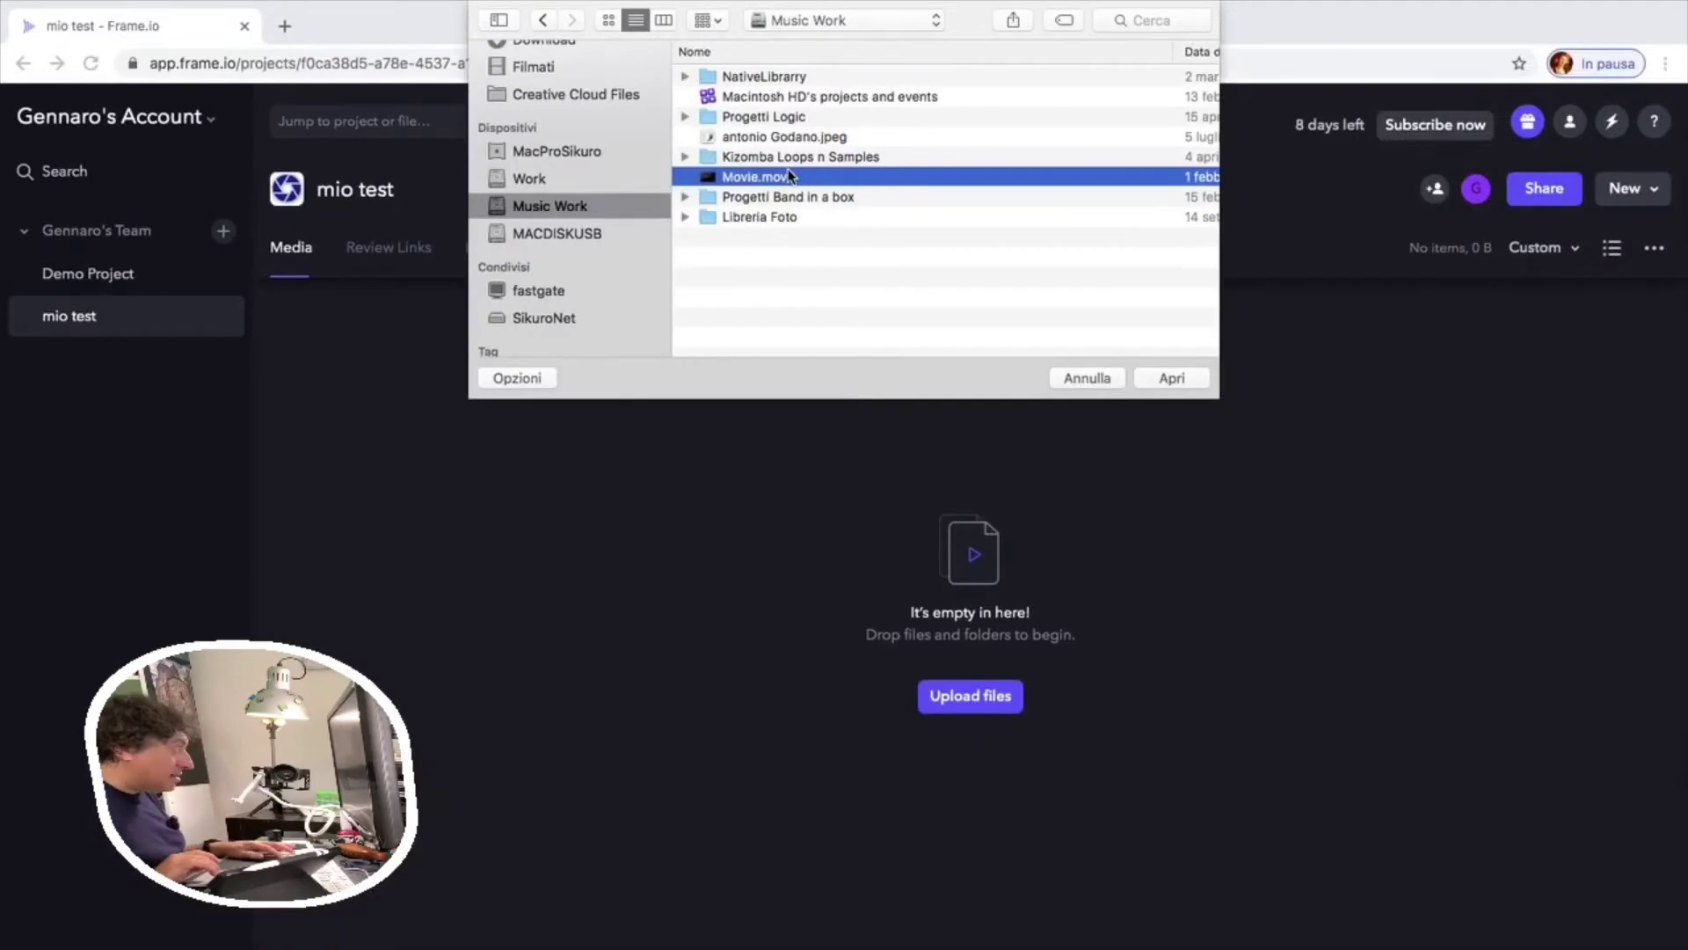
{"action": "key", "text": "space"}
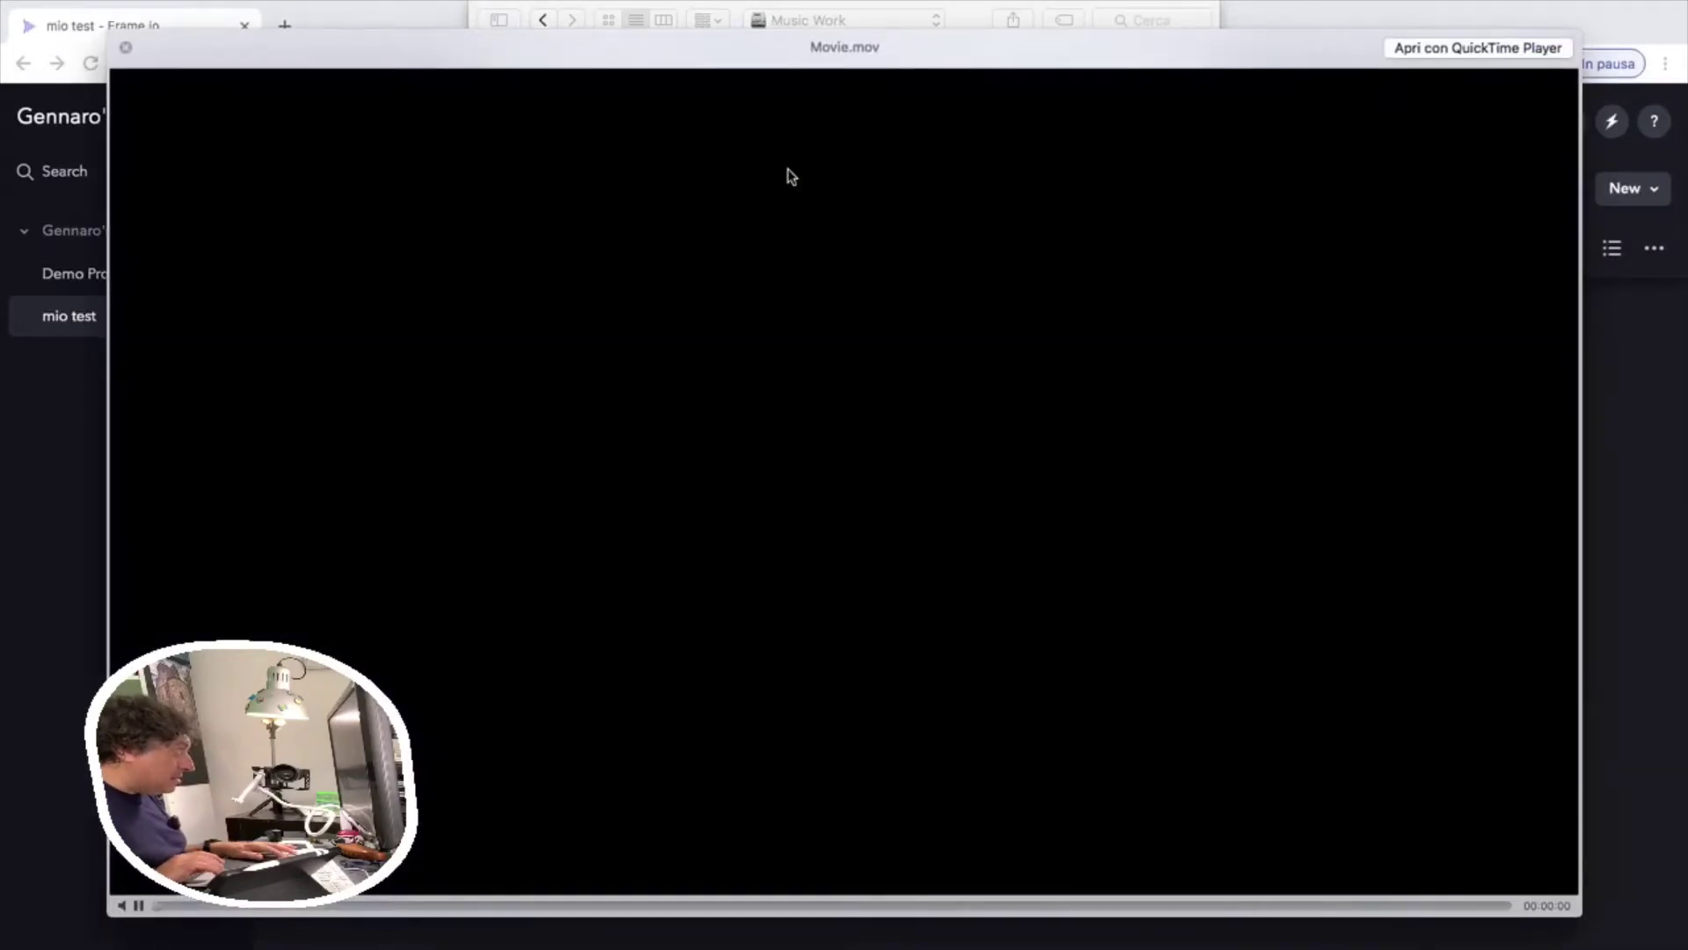
{"action": "key", "text": "space"}
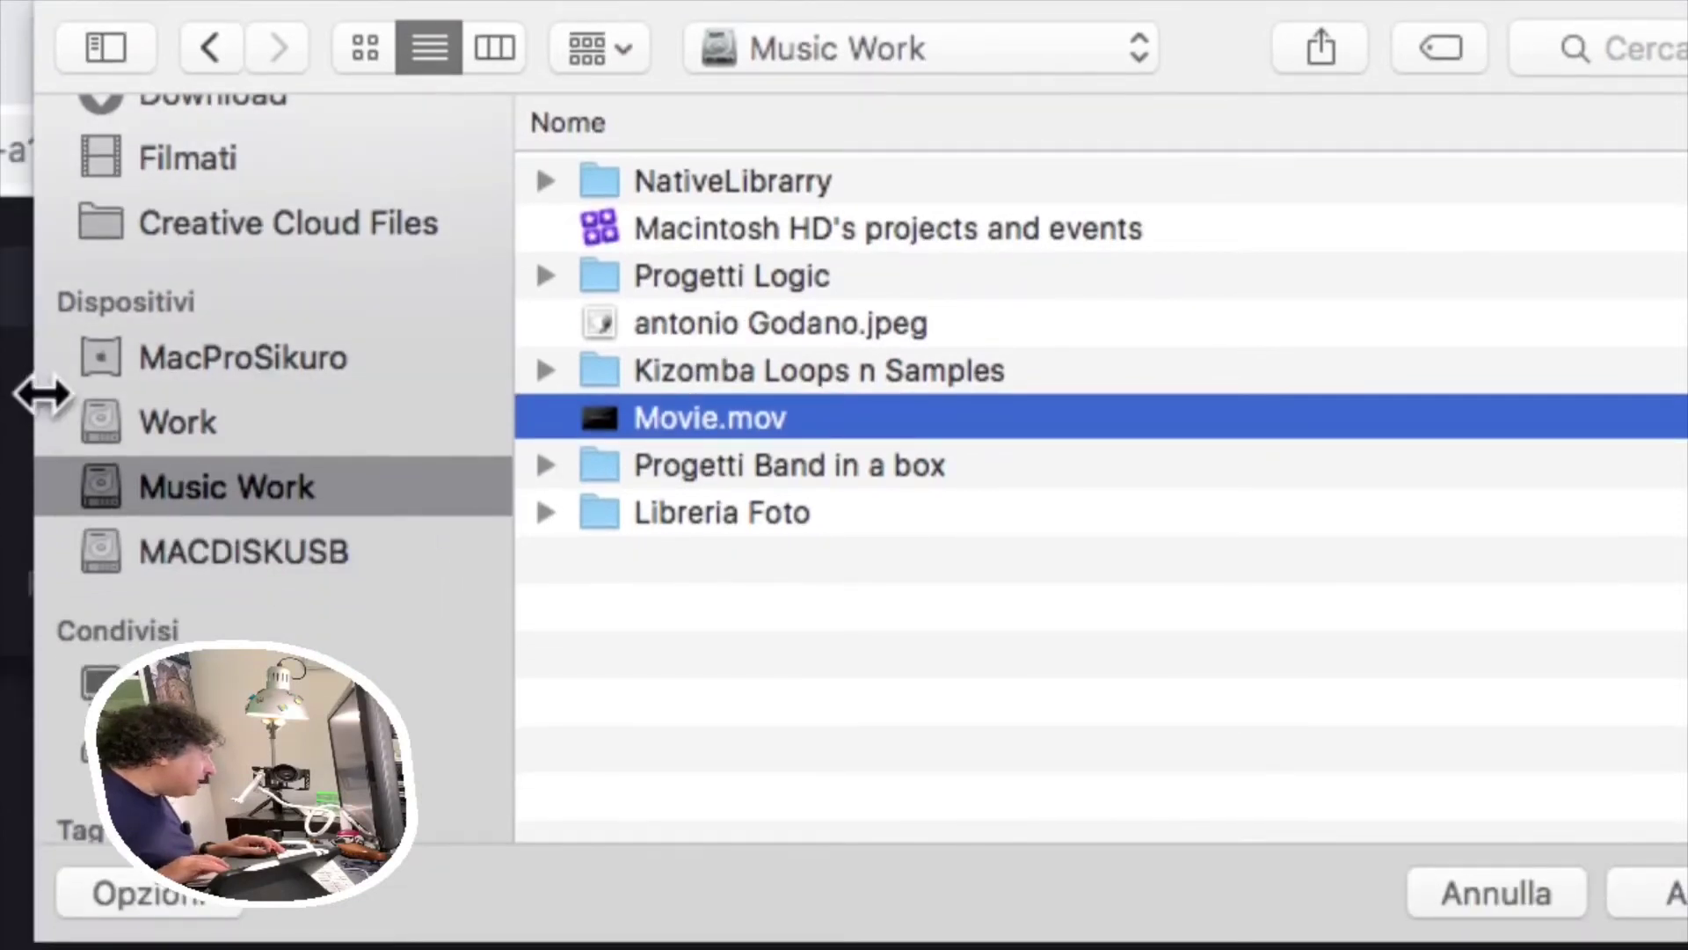
{"action": "key", "text": "space"}
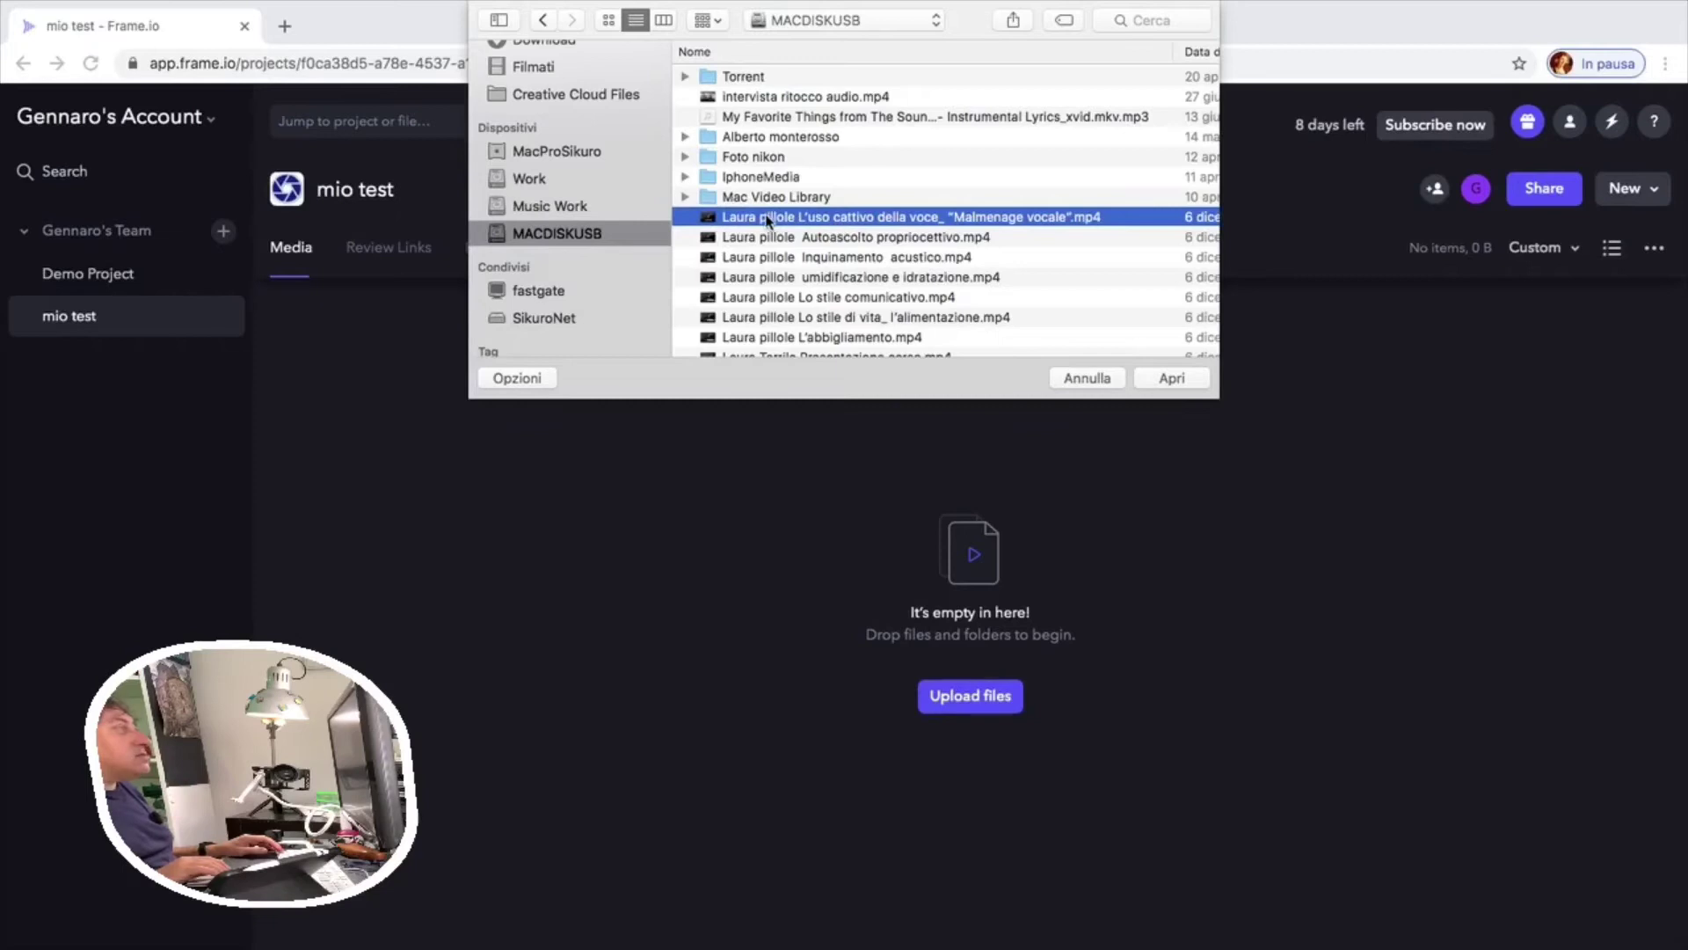
Upload the chosen mp4 into mio test and open the account name dropdown
{"action": "key", "text": "Return"}
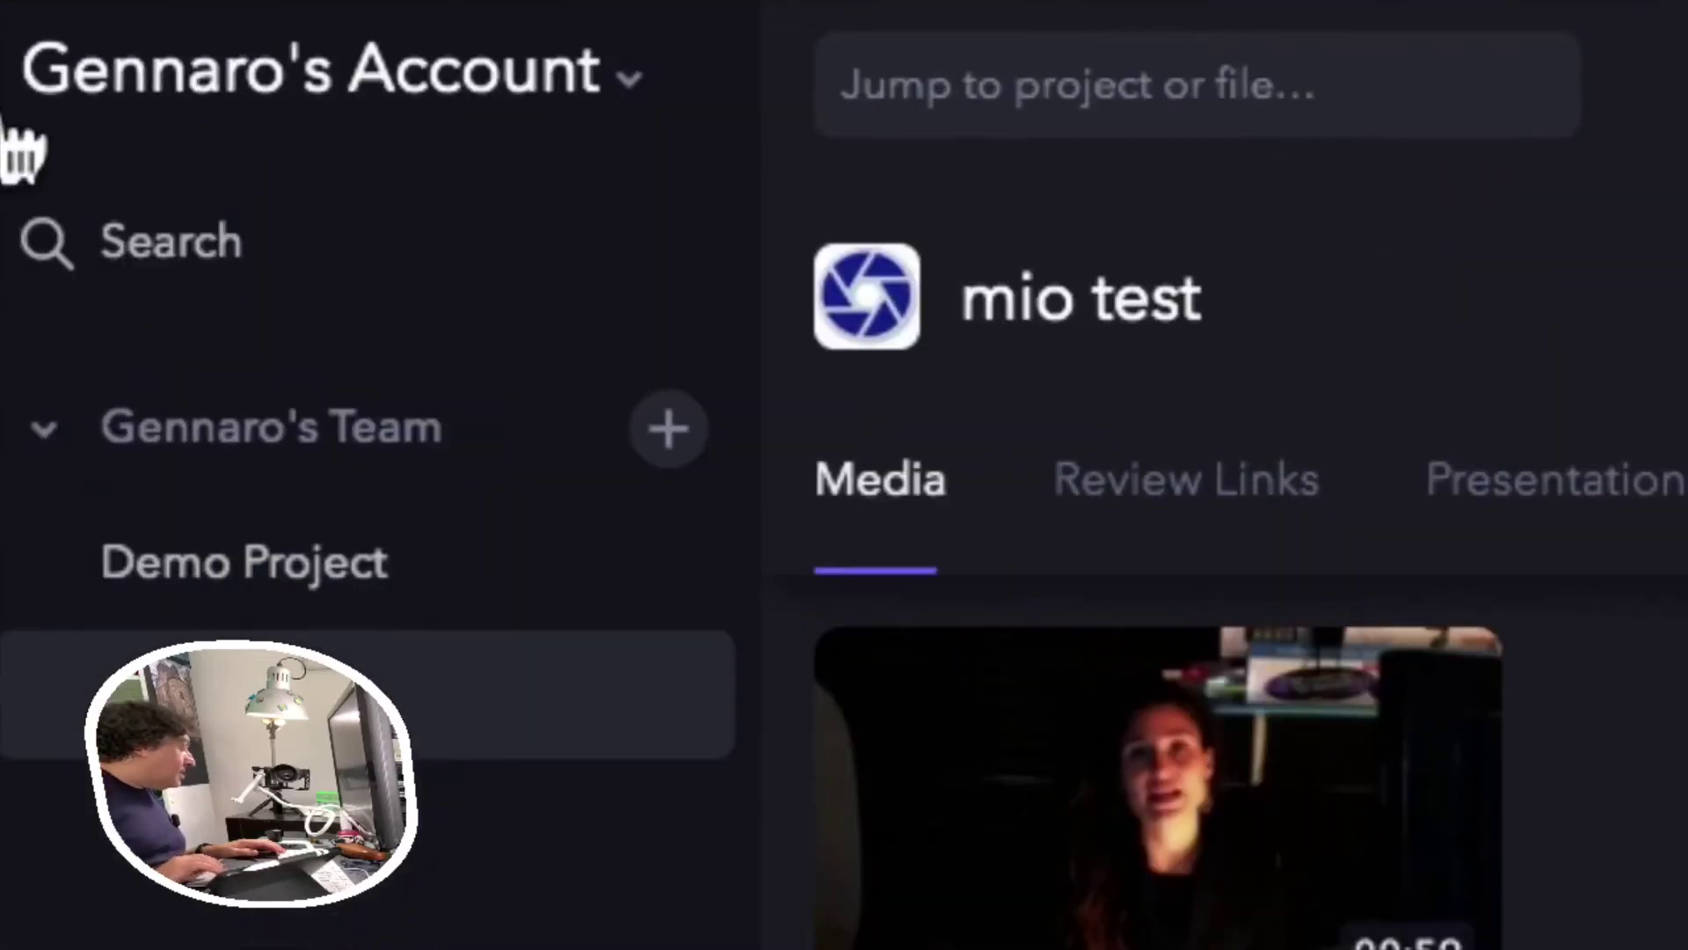
{"action": "left_click", "coordinate": [100, 109]}
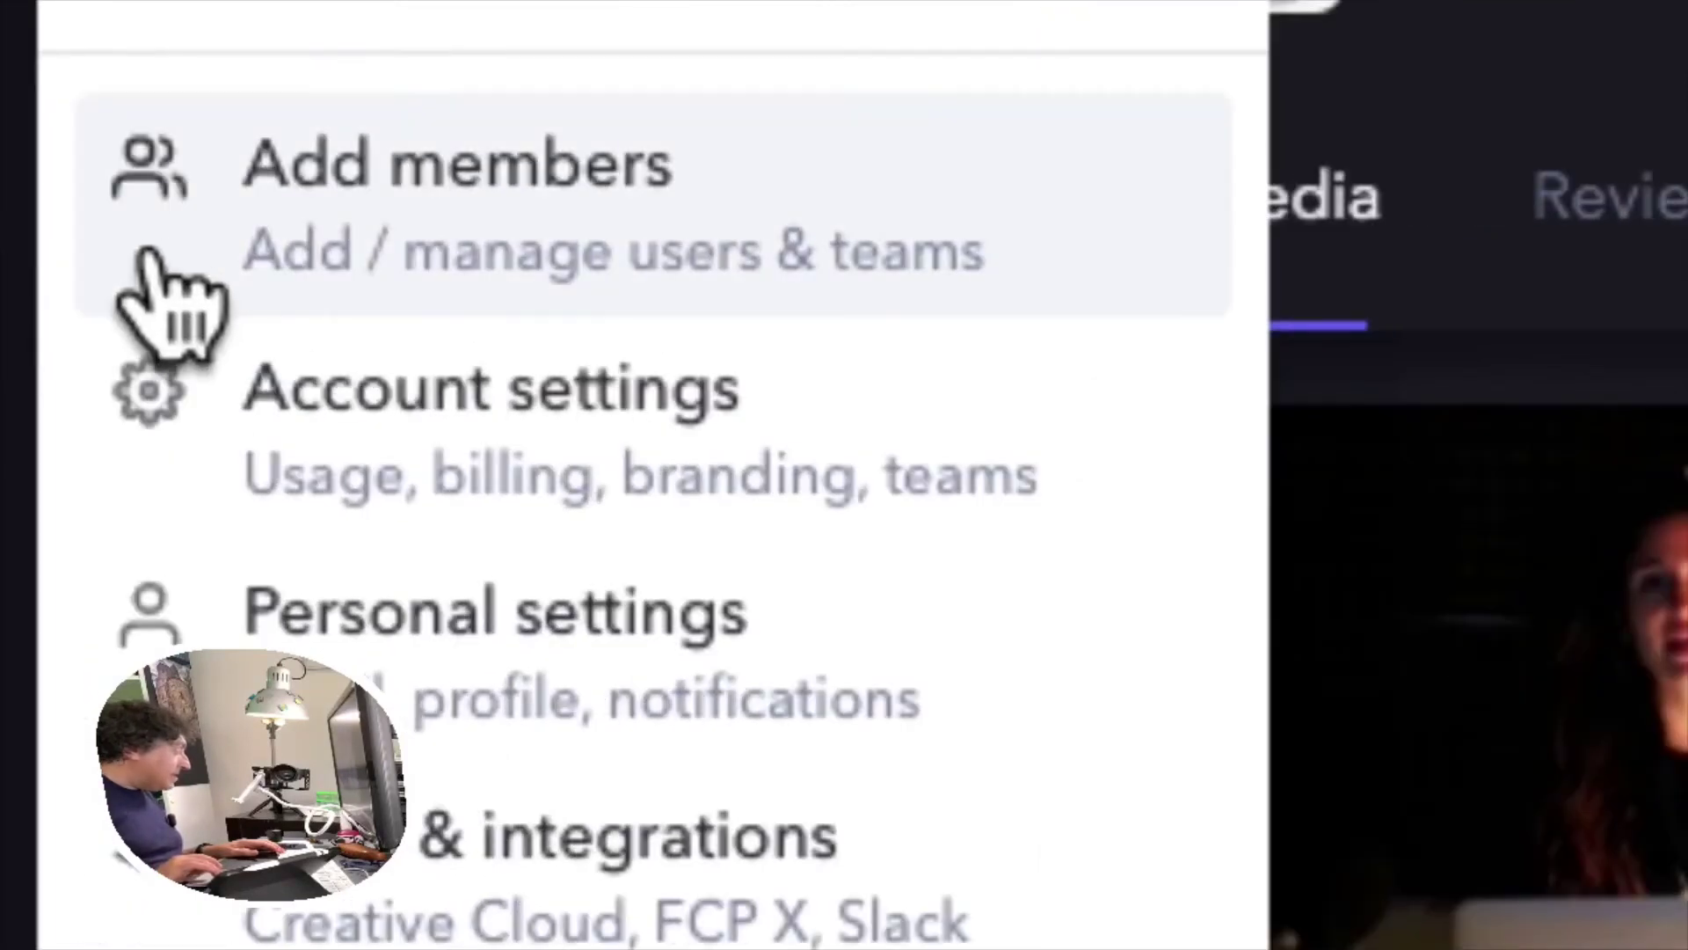
Choose Account settings to see the Team plan trial billing and storage overview
{"action": "left_click", "coordinate": [263, 407]}
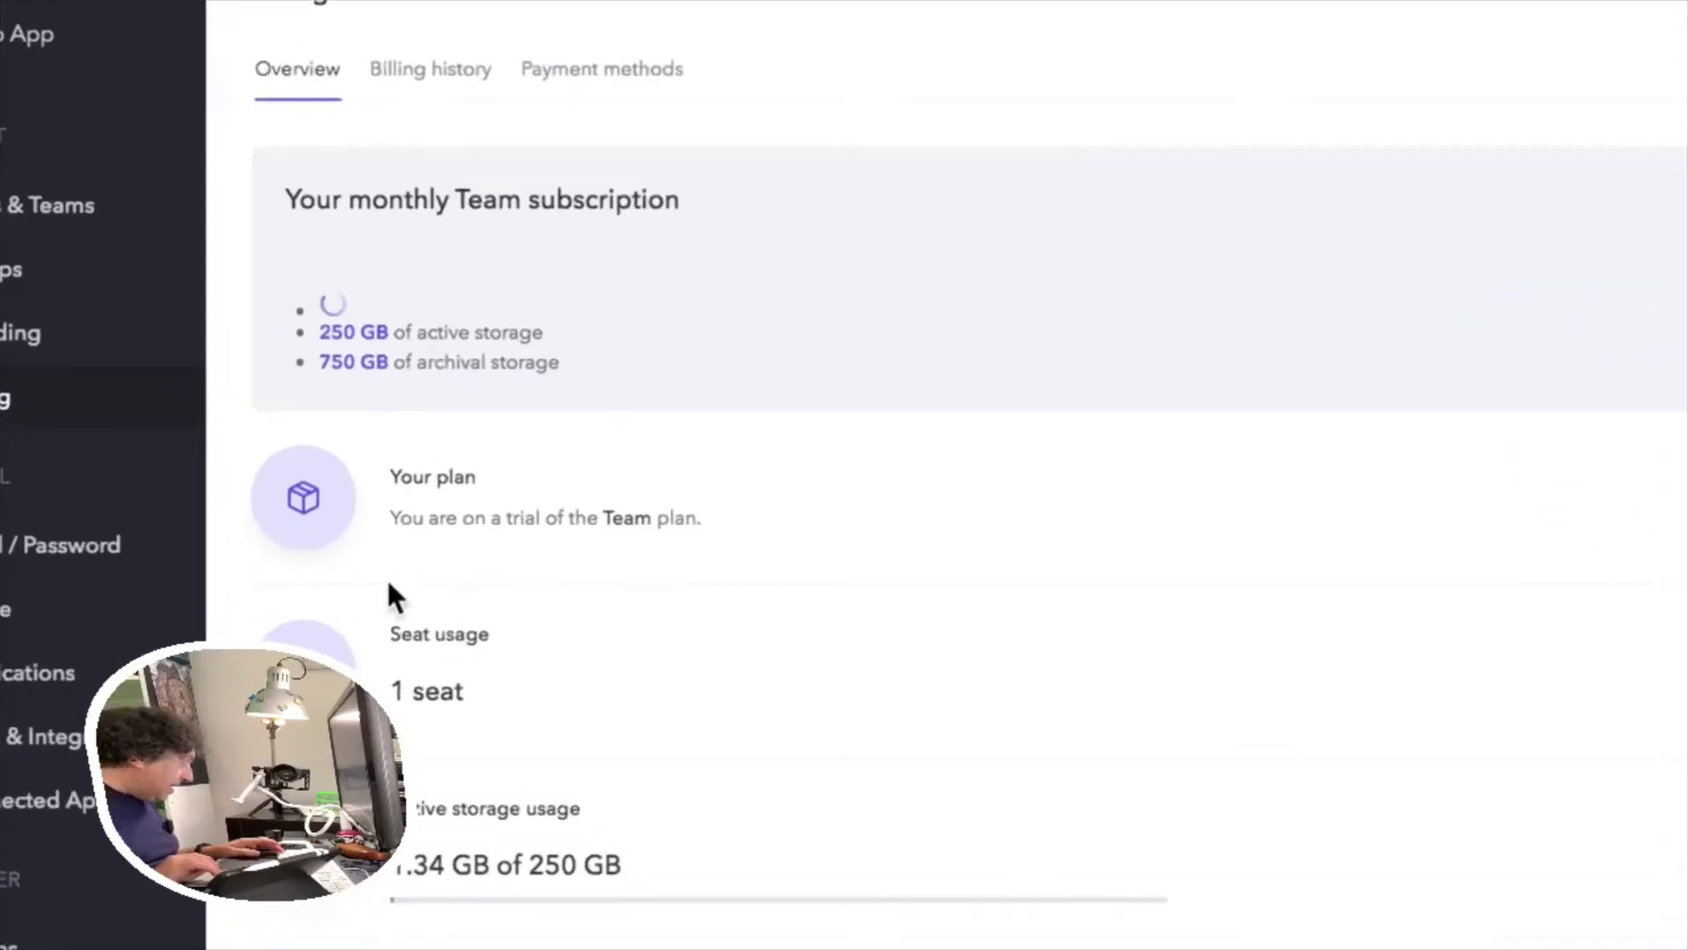
{"action": "scroll", "coordinate": [394, 563], "scroll_direction": "down", "scroll_amount": 3}
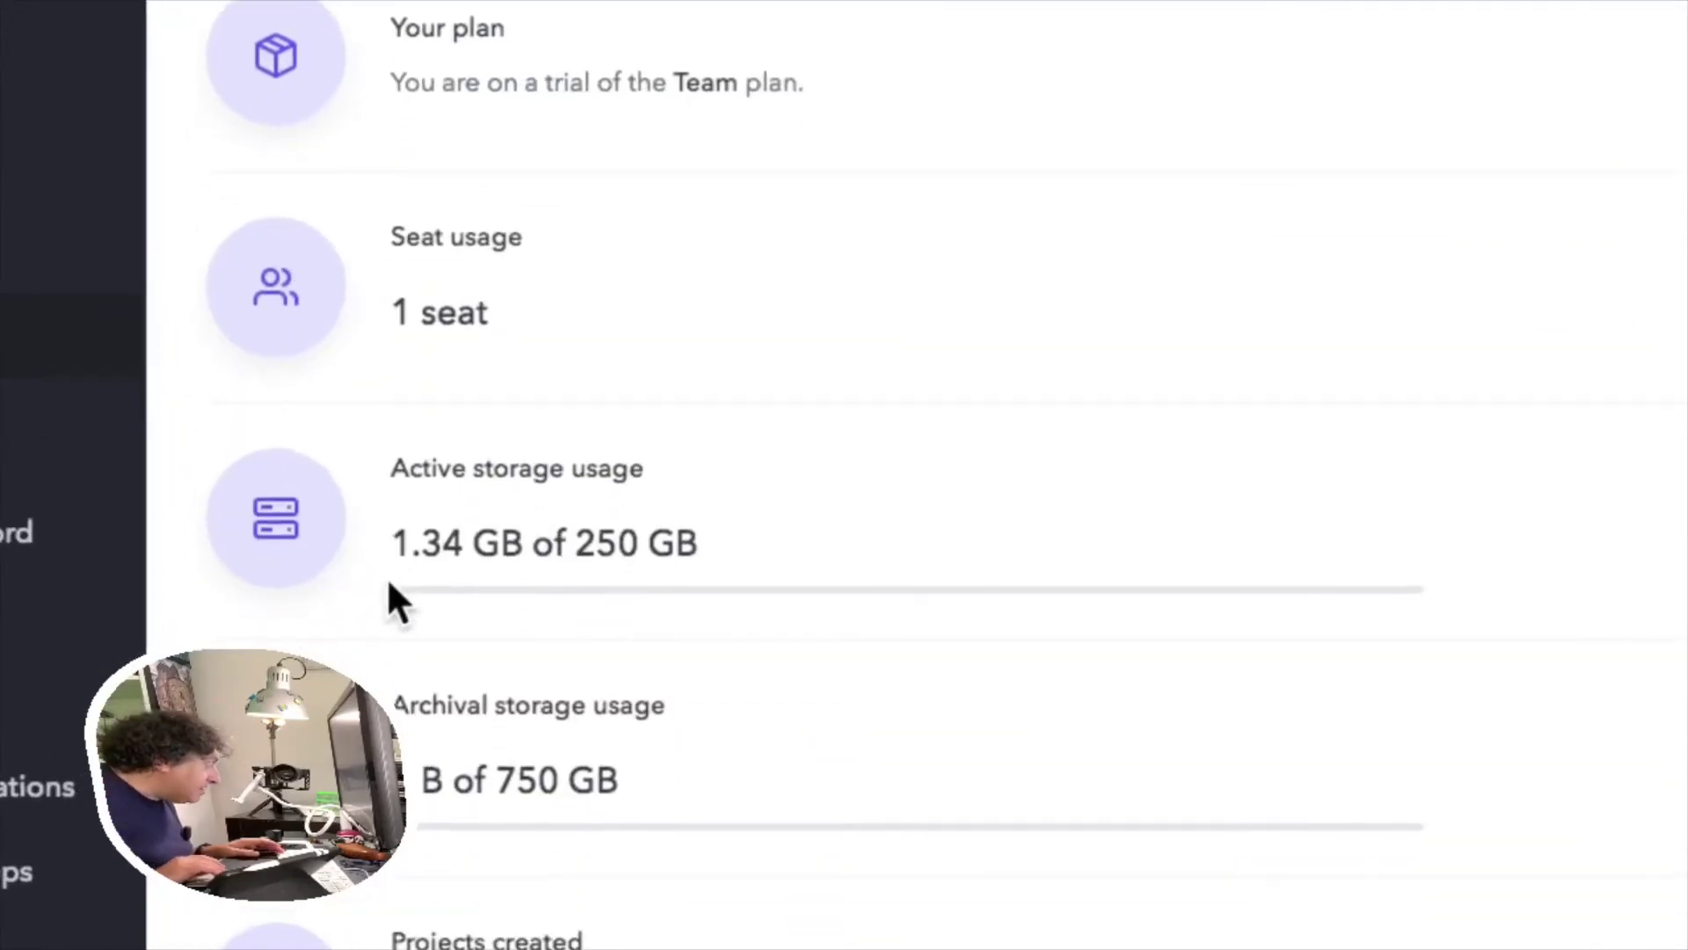
{"action": "scroll", "coordinate": [391, 588], "scroll_direction": "up", "scroll_amount": 3}
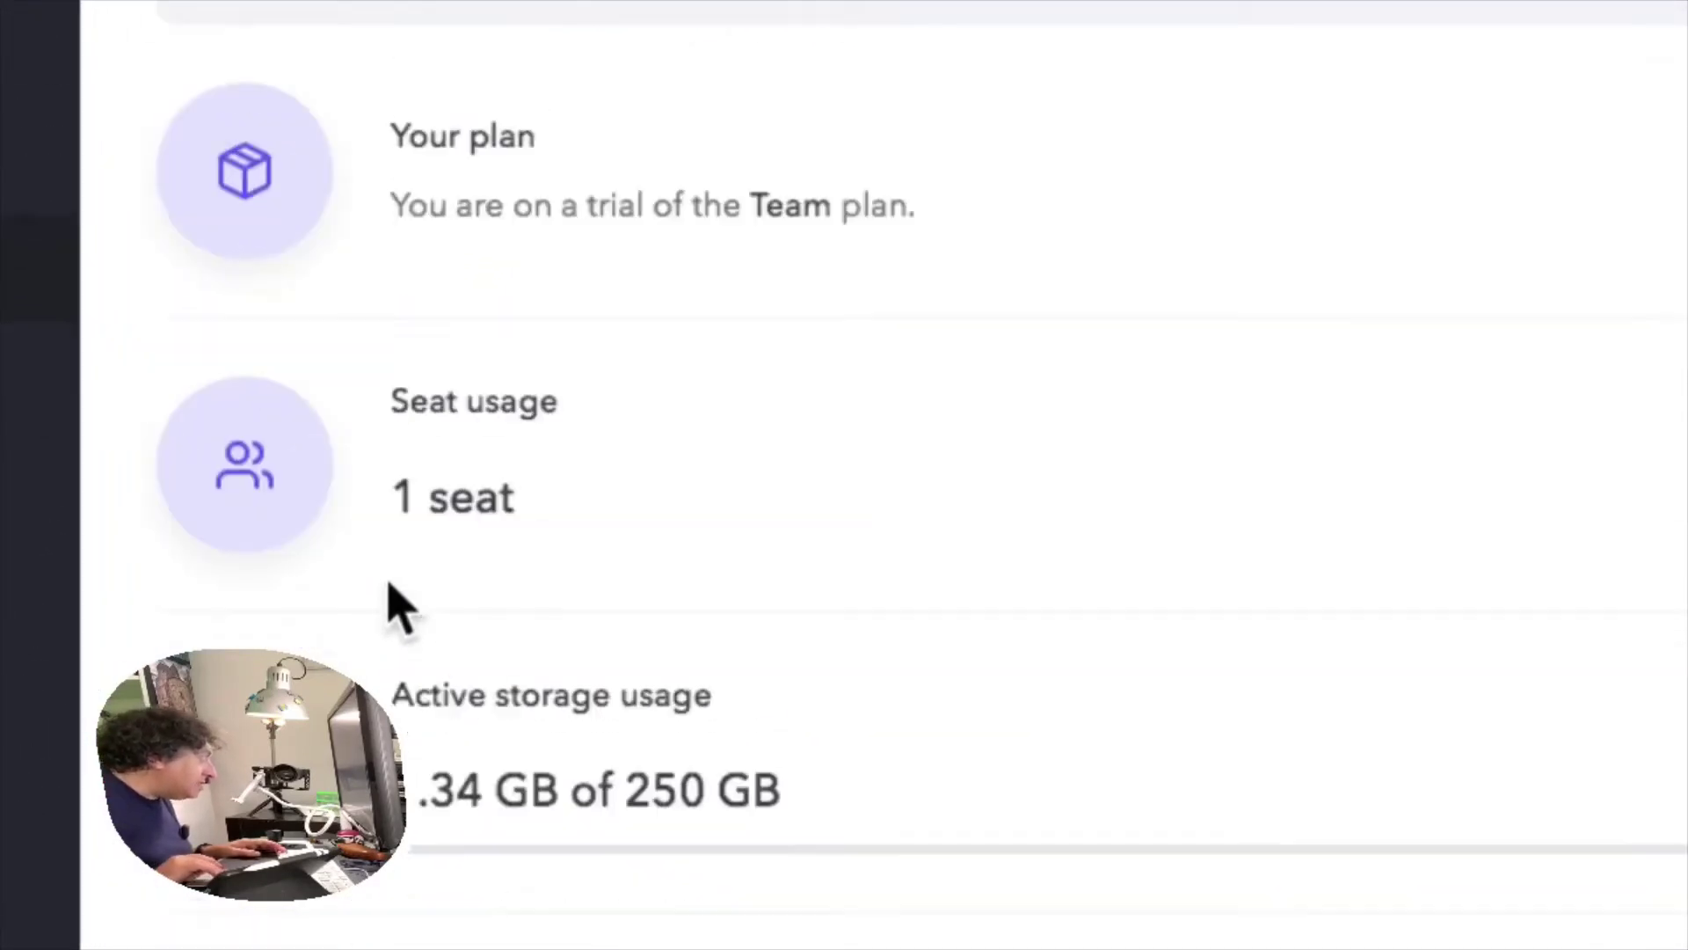
{"action": "scroll", "coordinate": [400, 607], "scroll_direction": "up", "scroll_amount": 4}
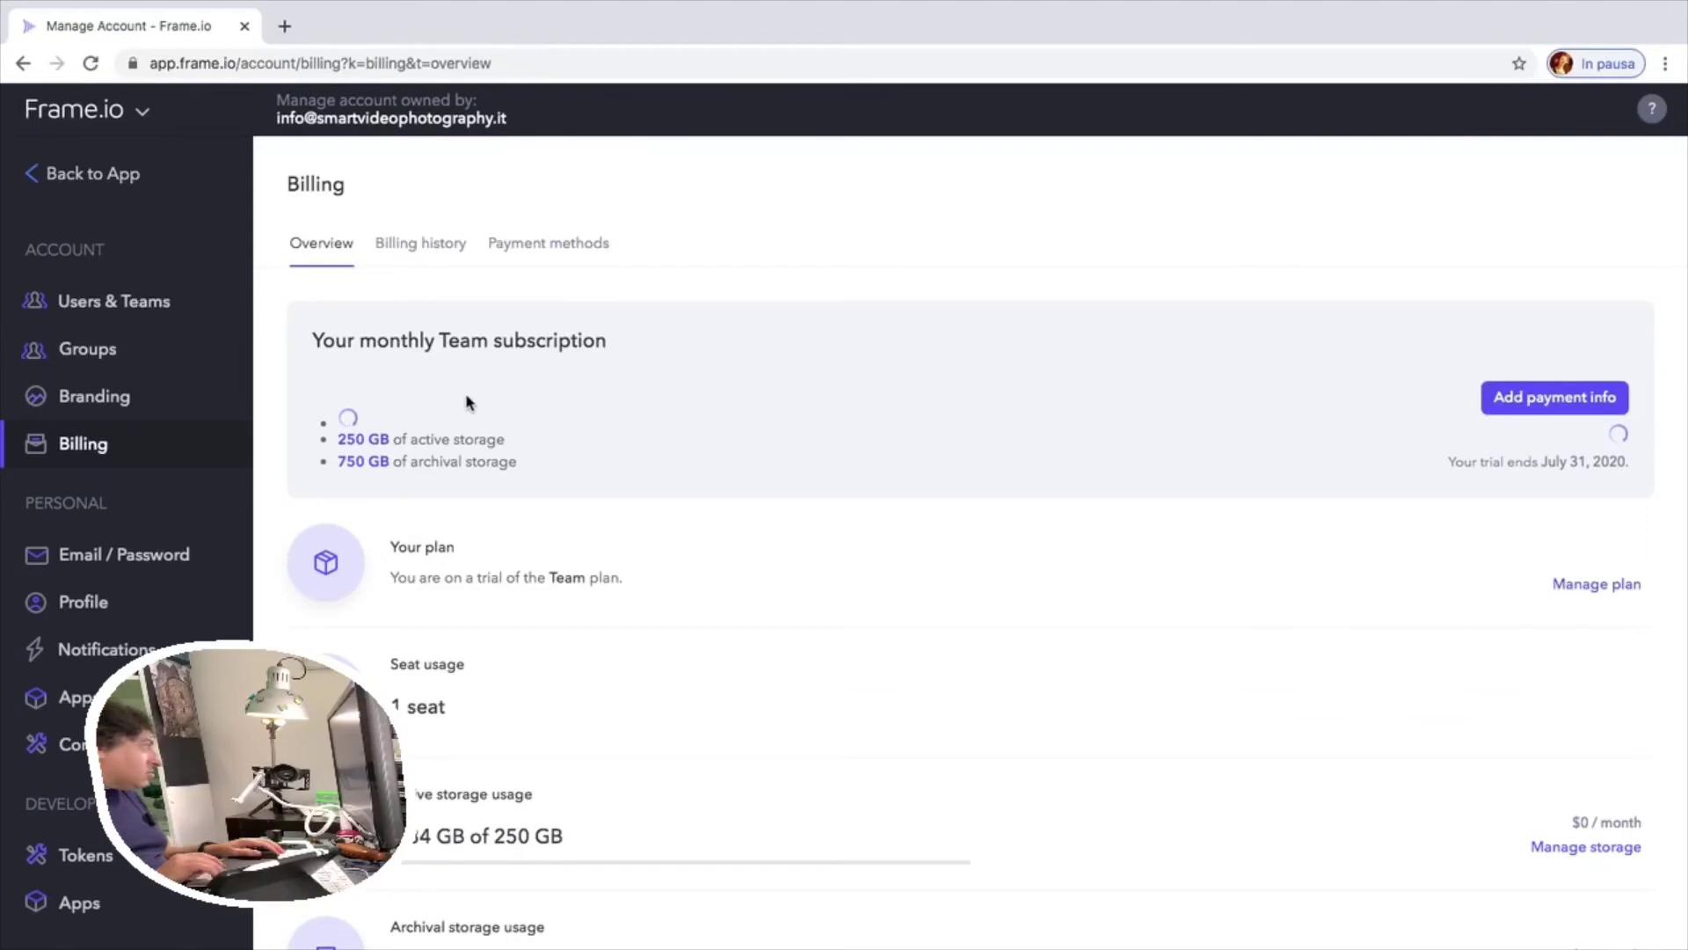
{"action": "scroll", "coordinate": [488, 774], "scroll_direction": "down", "scroll_amount": 3}
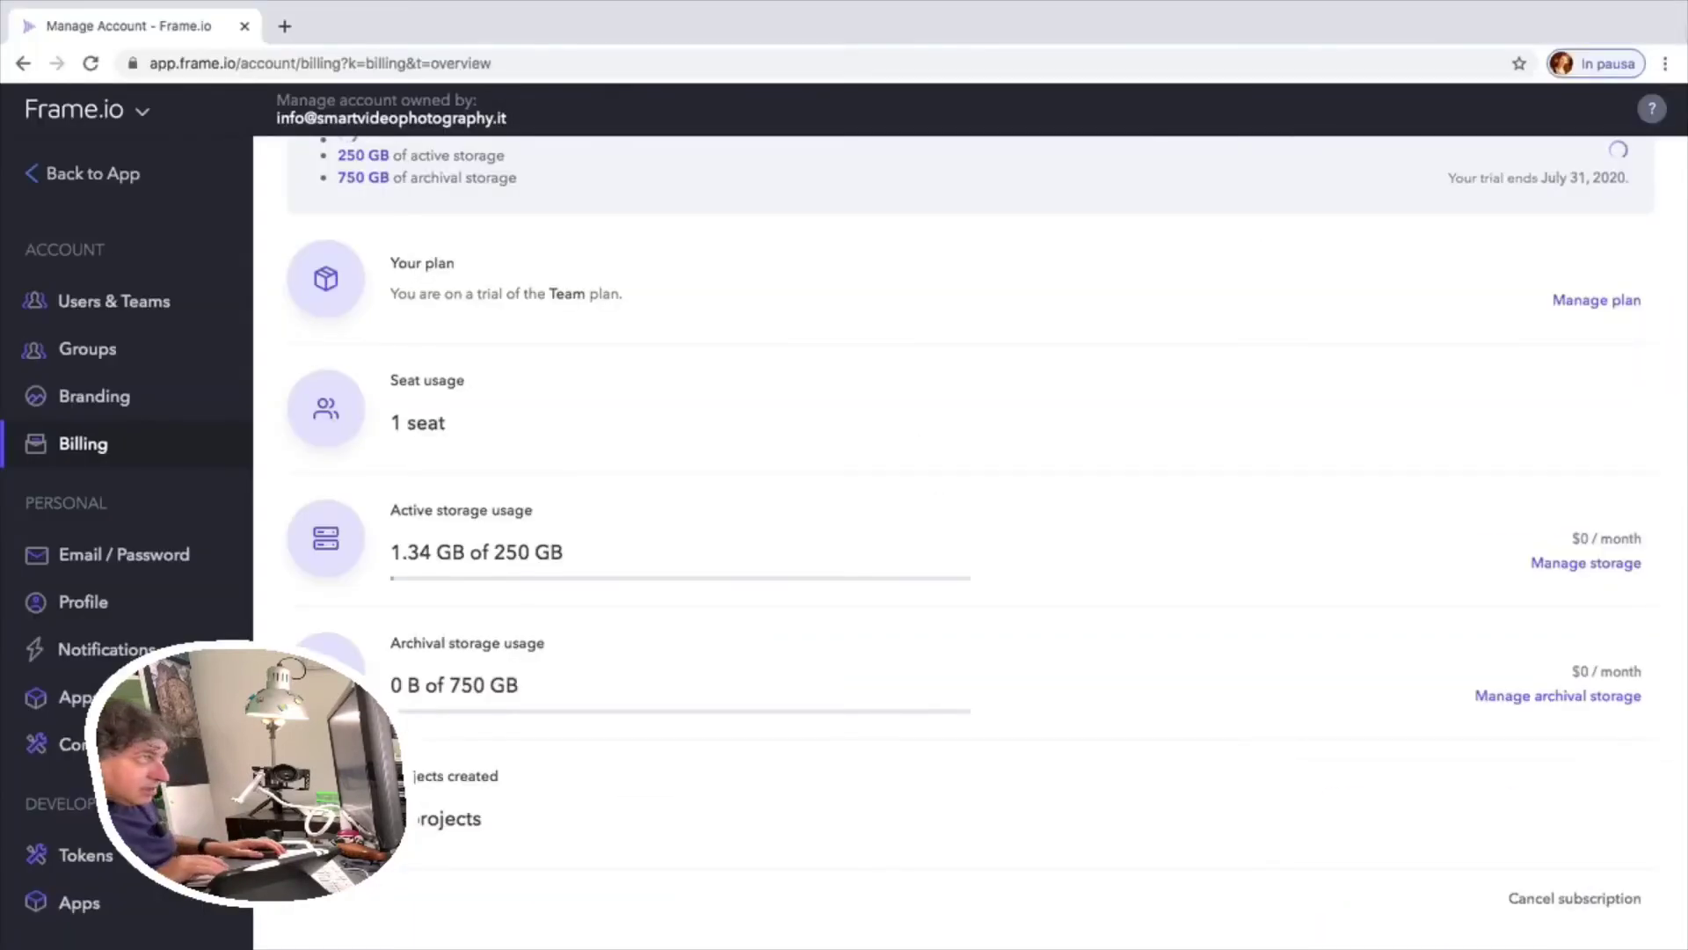
{"action": "scroll", "coordinate": [1607, 233], "scroll_direction": "up", "scroll_amount": 3}
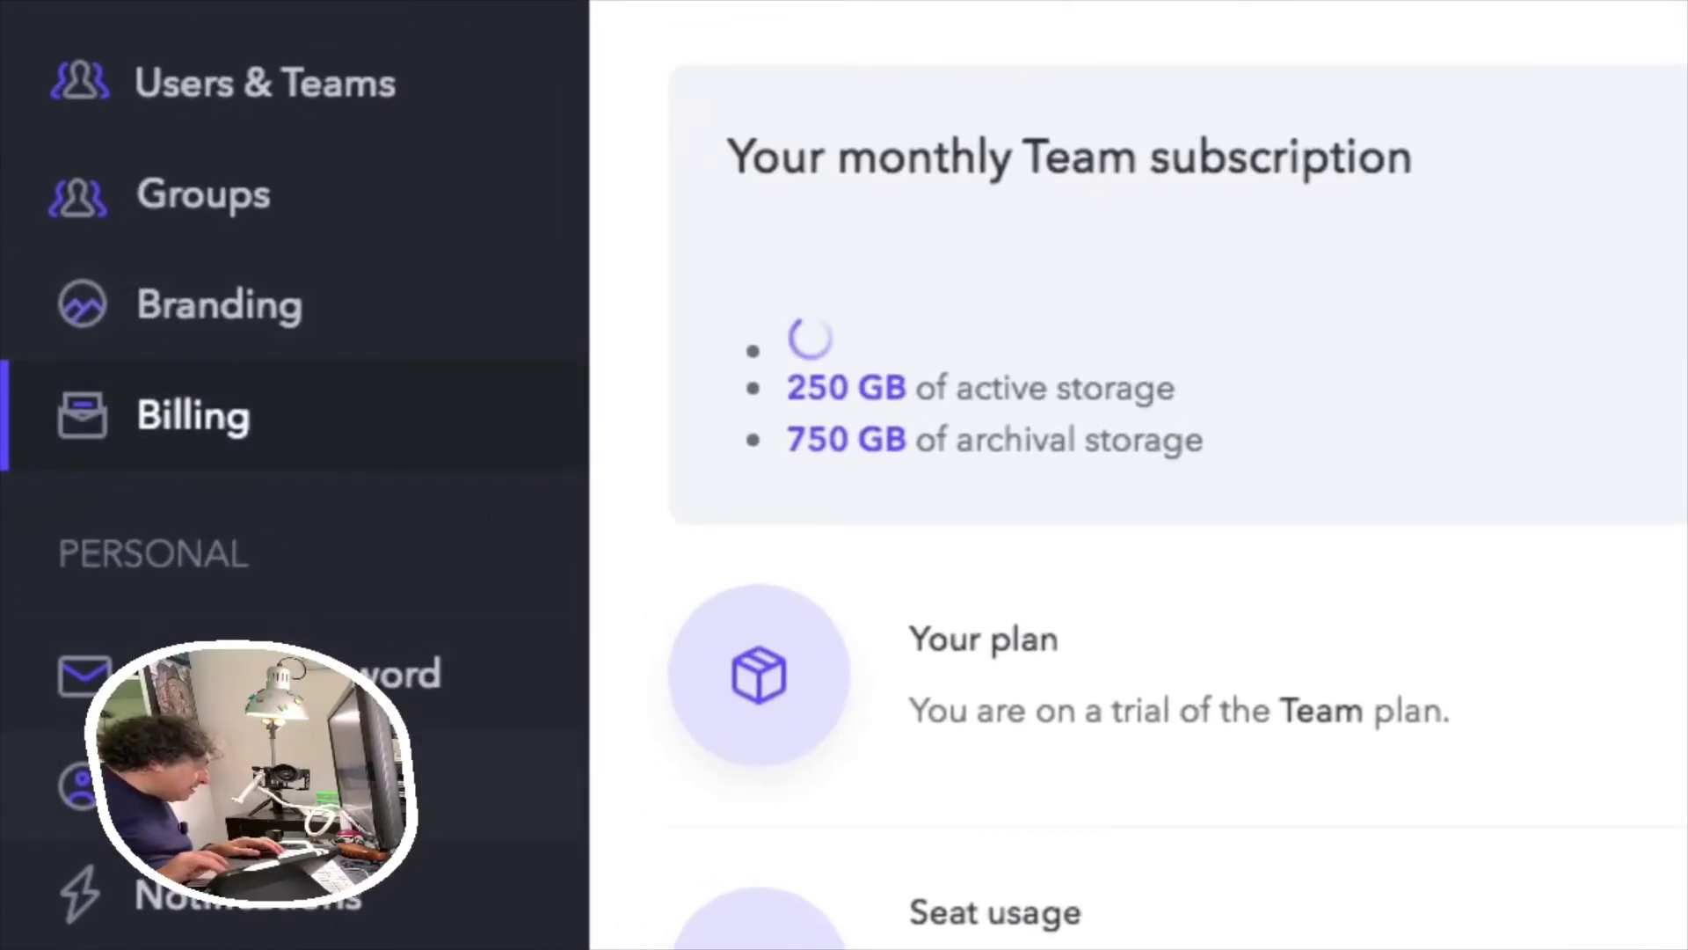
Go via Profile to Apps & Integrations, listing Vimeo, Slack and desktop applications
{"action": "left_click", "coordinate": [96, 603]}
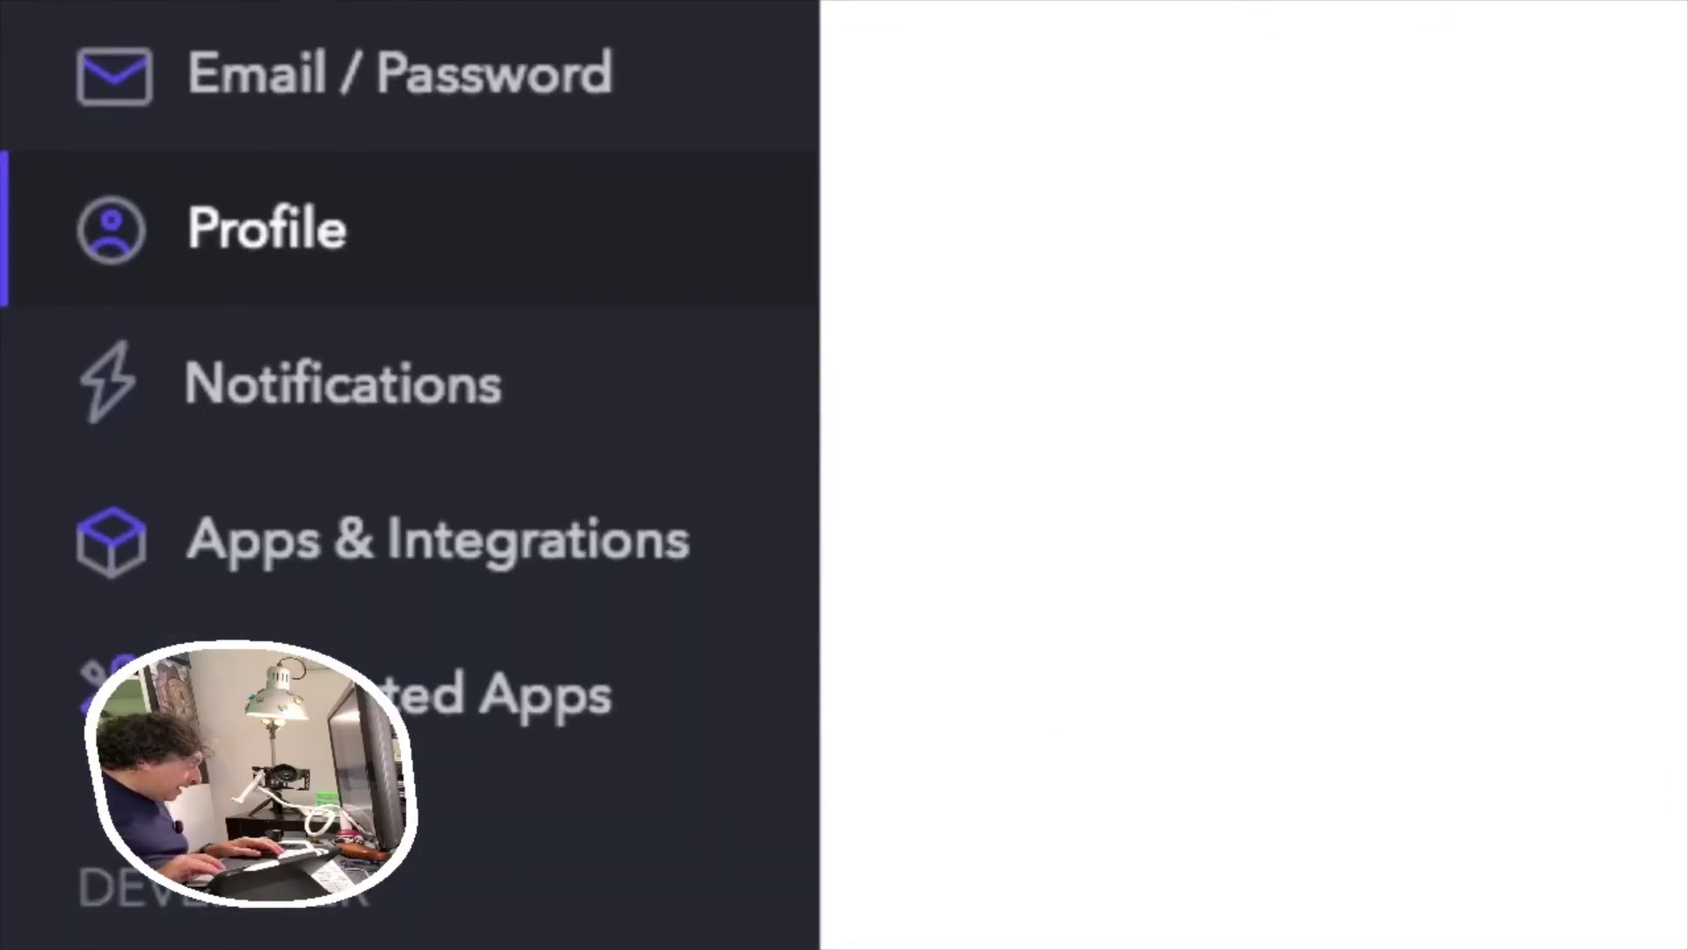
{"action": "left_click", "coordinate": [359, 614]}
{"action": "right_click", "coordinate": [358, 608]}
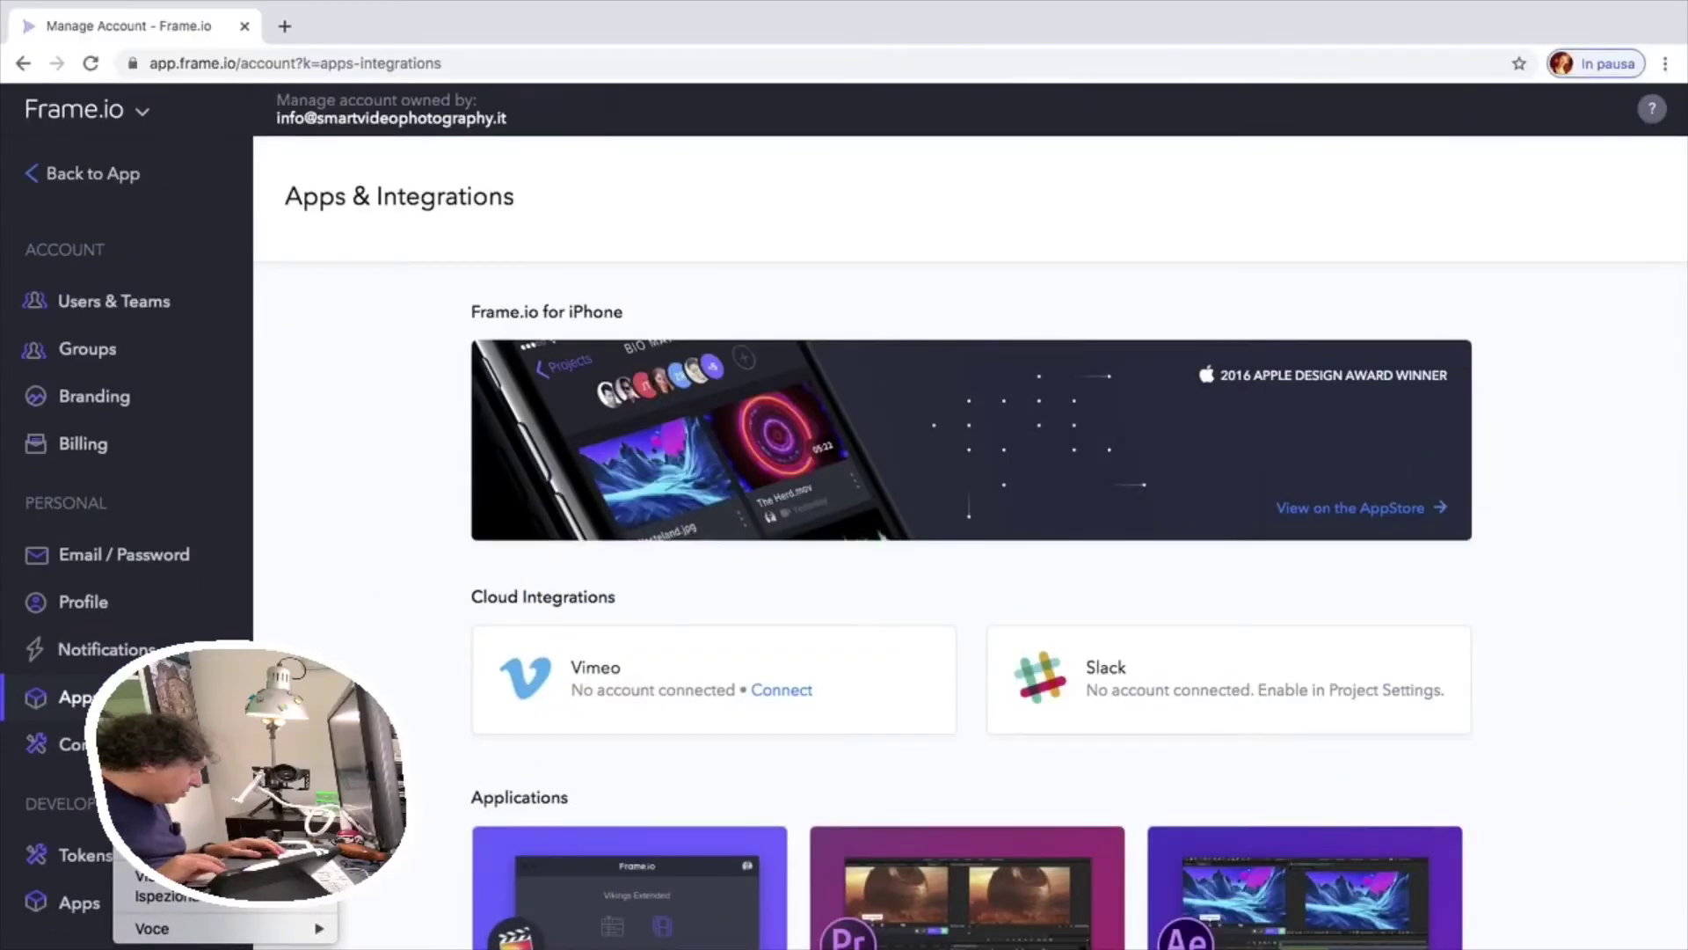
{"action": "left_click", "coordinate": [211, 498]}
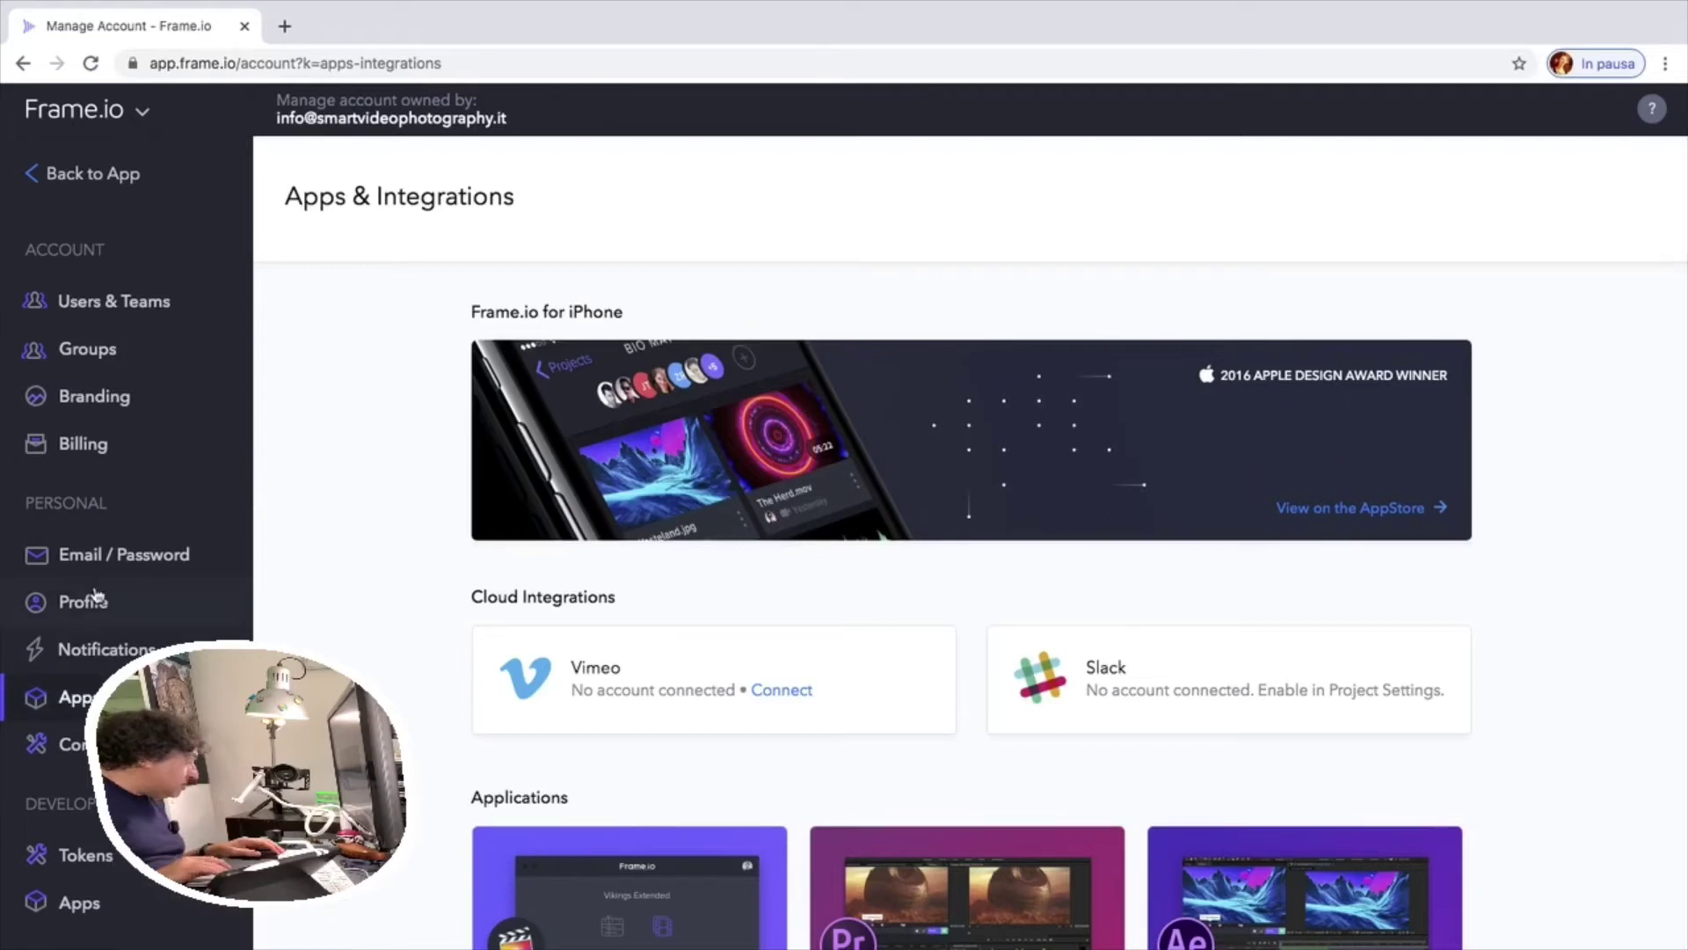
{"action": "scroll", "coordinate": [501, 630], "scroll_direction": "down", "scroll_amount": 3}
{"action": "scroll", "coordinate": [458, 629], "scroll_direction": "up", "scroll_amount": 3}
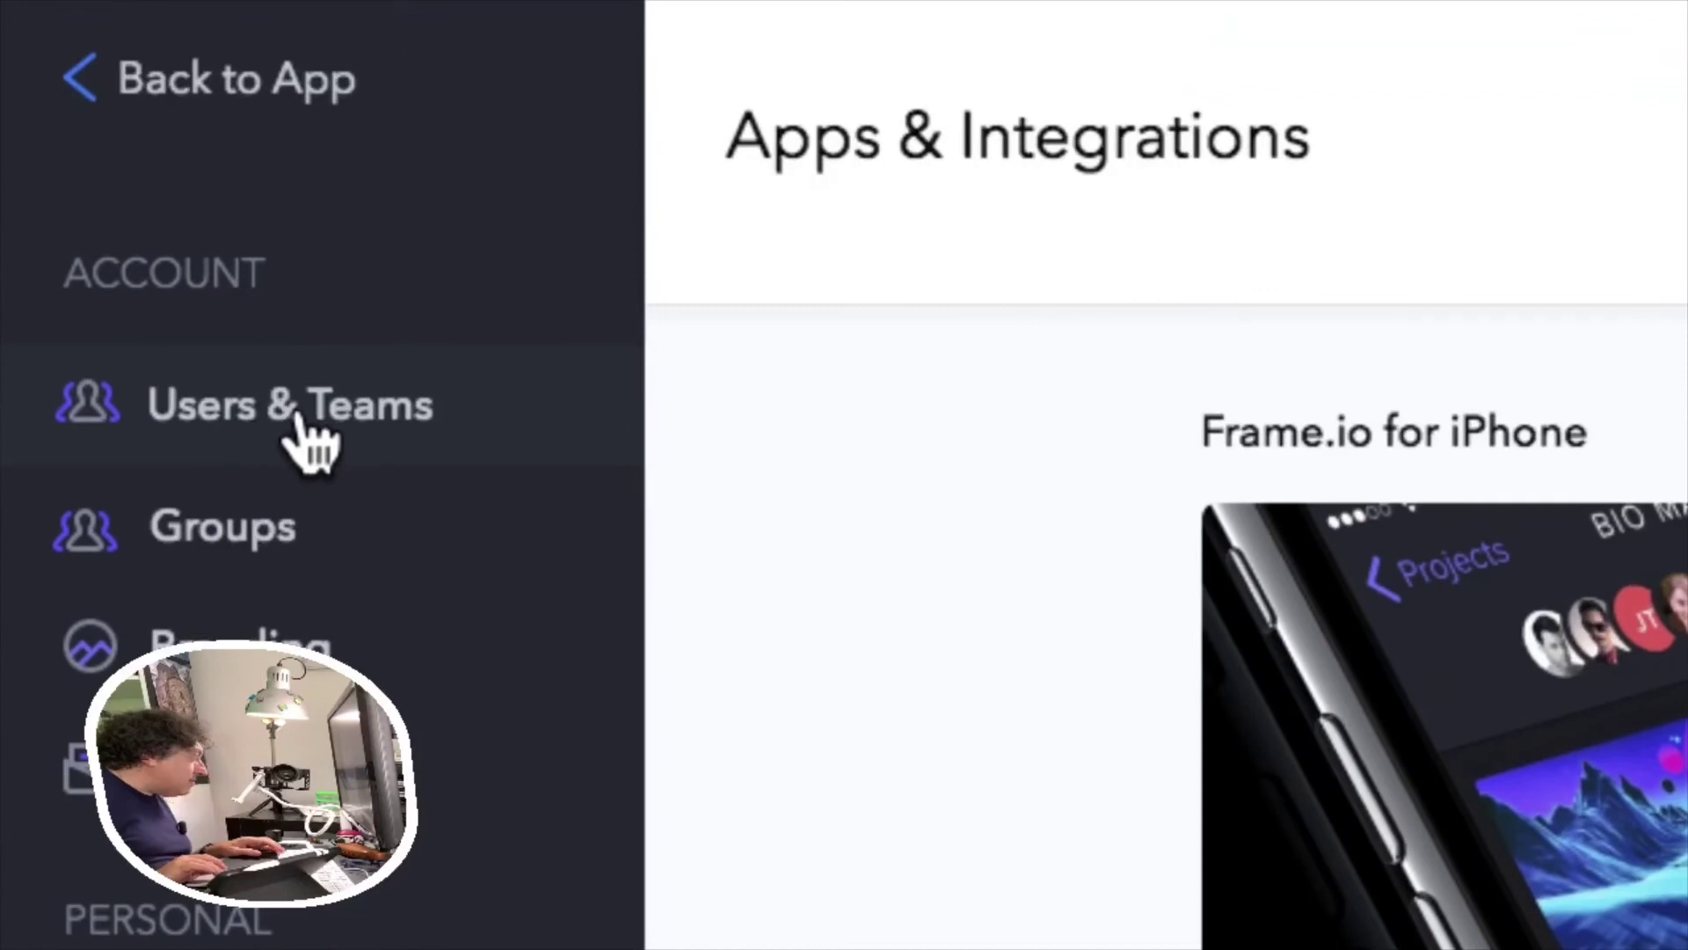
Go via Users & Teams to Branding, showing account name, account logo and team logo
{"action": "left_click", "coordinate": [299, 413]}
{"action": "right_click", "coordinate": [303, 405]}
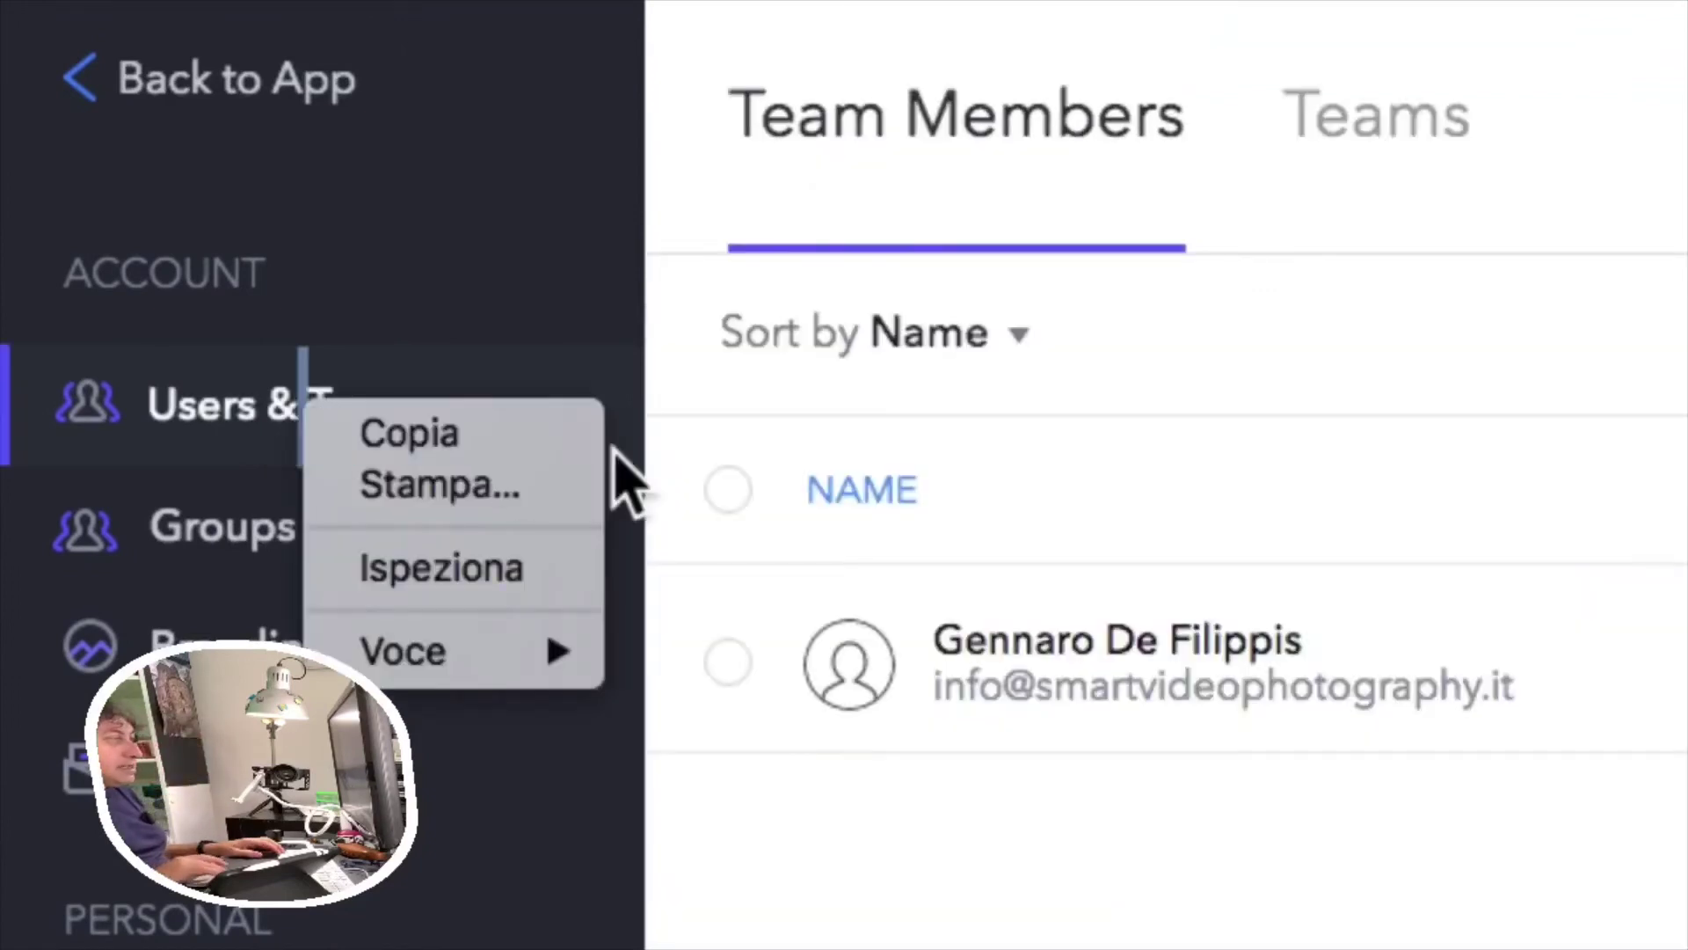
{"action": "right_click", "coordinate": [620, 475]}
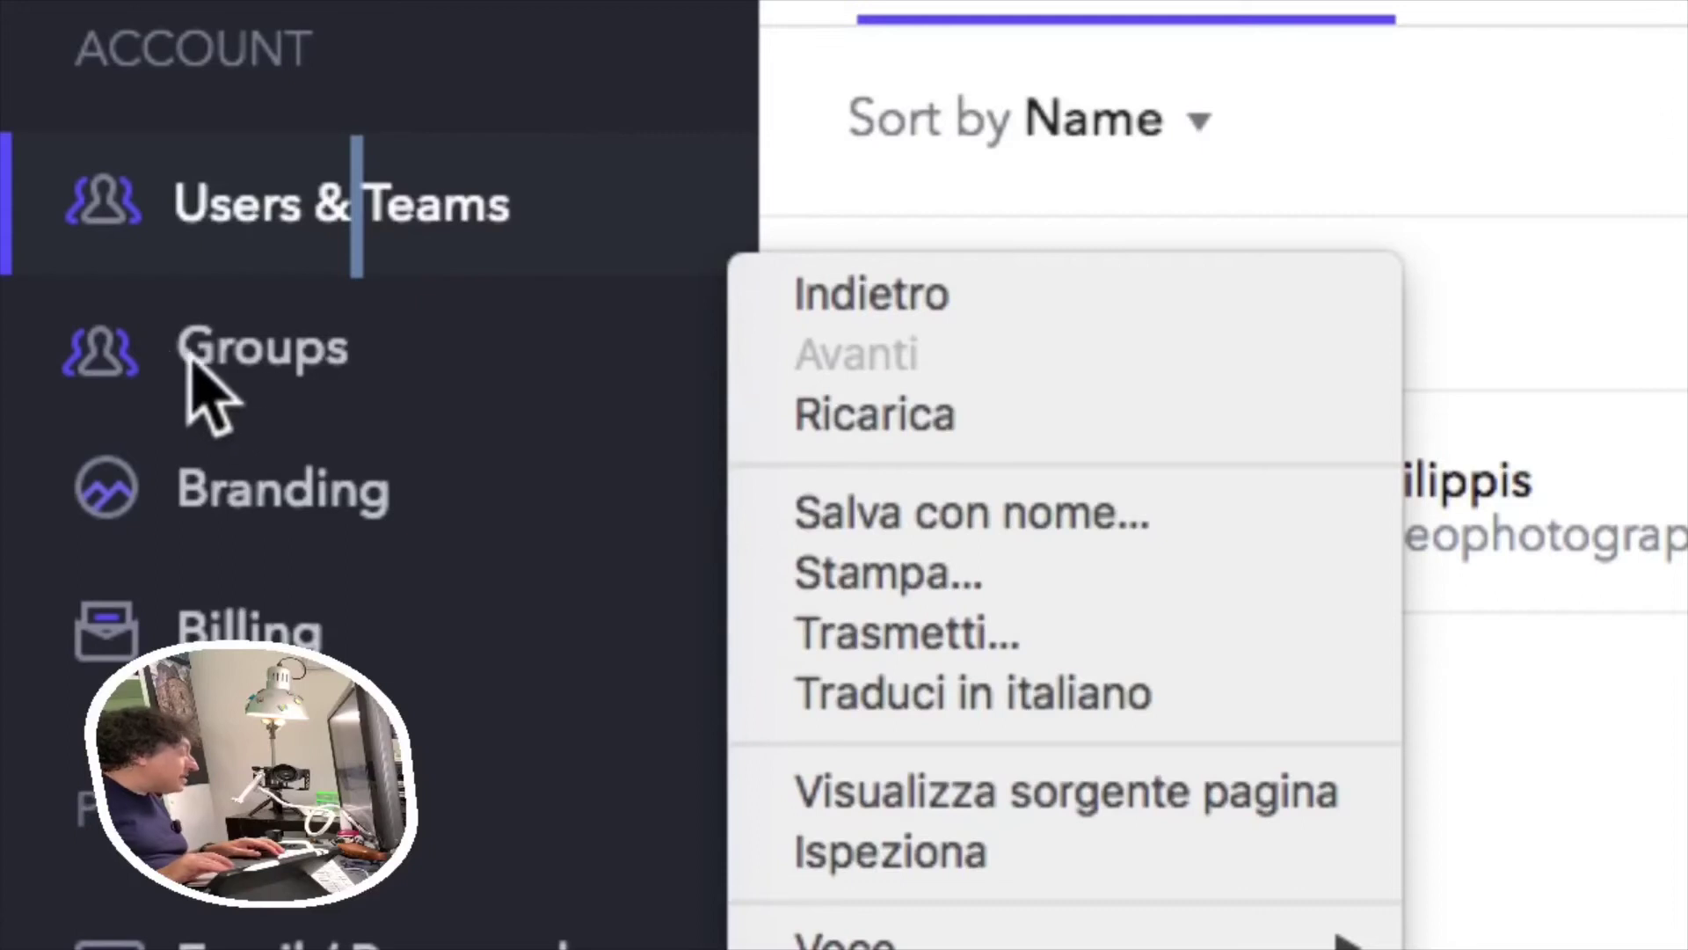
{"action": "left_click", "coordinate": [304, 514]}
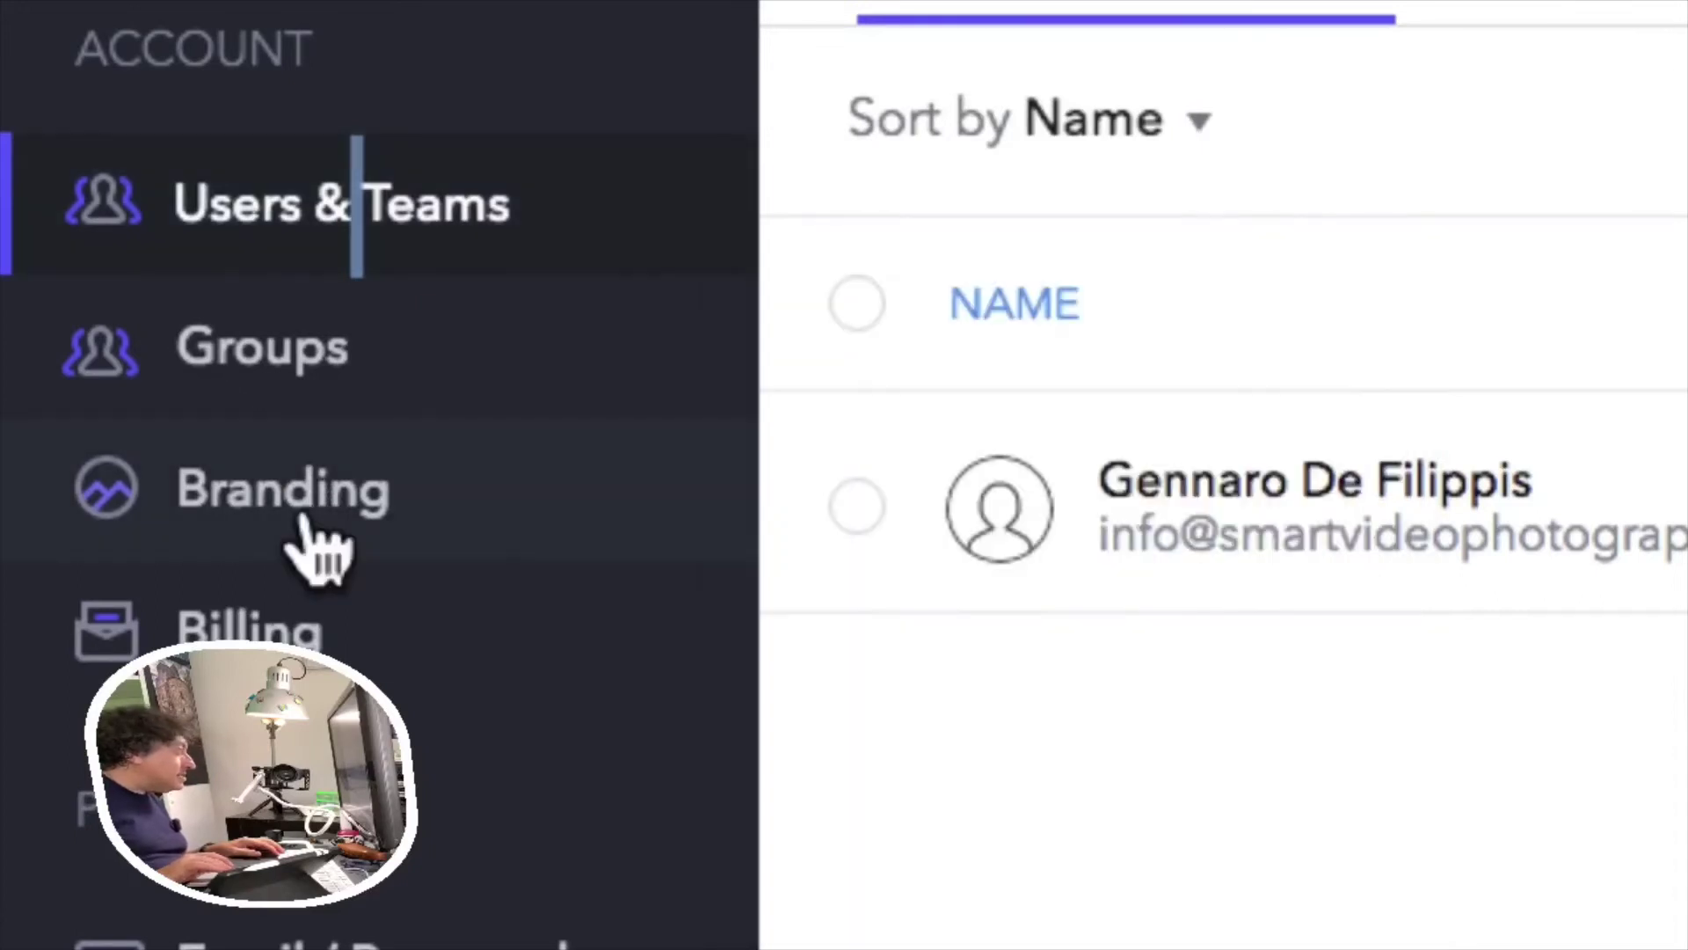
{"action": "left_click", "coordinate": [303, 514]}
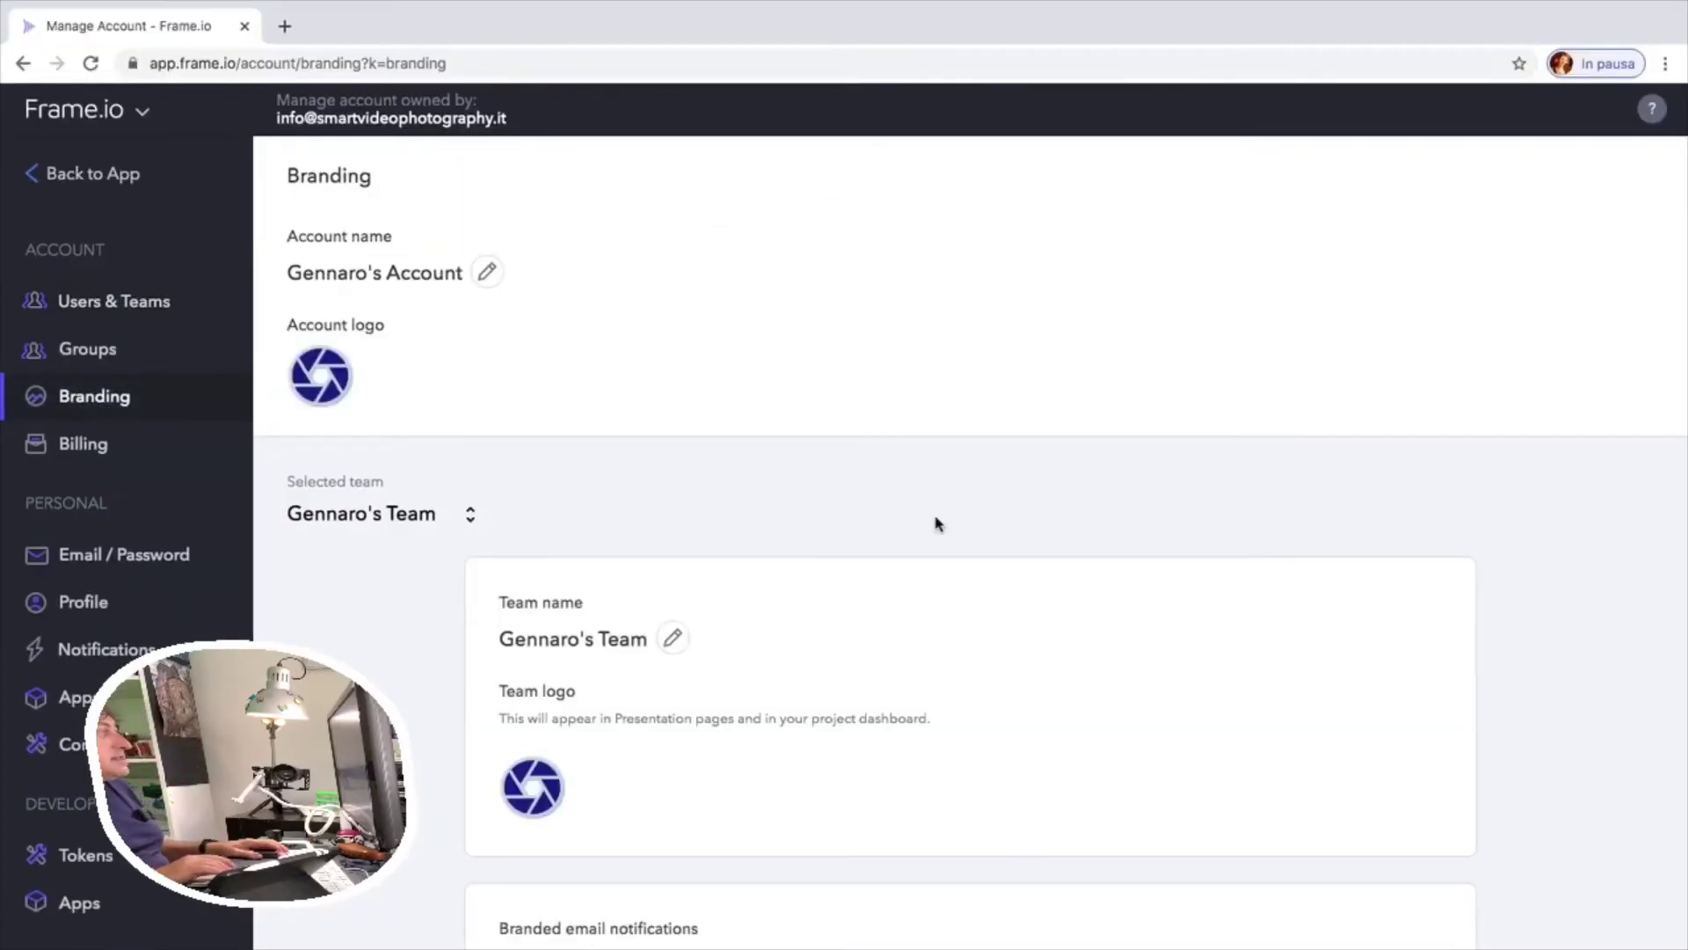
{"action": "scroll", "coordinate": [932, 523], "scroll_direction": "down", "scroll_amount": 3}
{"action": "scroll", "coordinate": [678, 392], "scroll_direction": "up", "scroll_amount": 3}
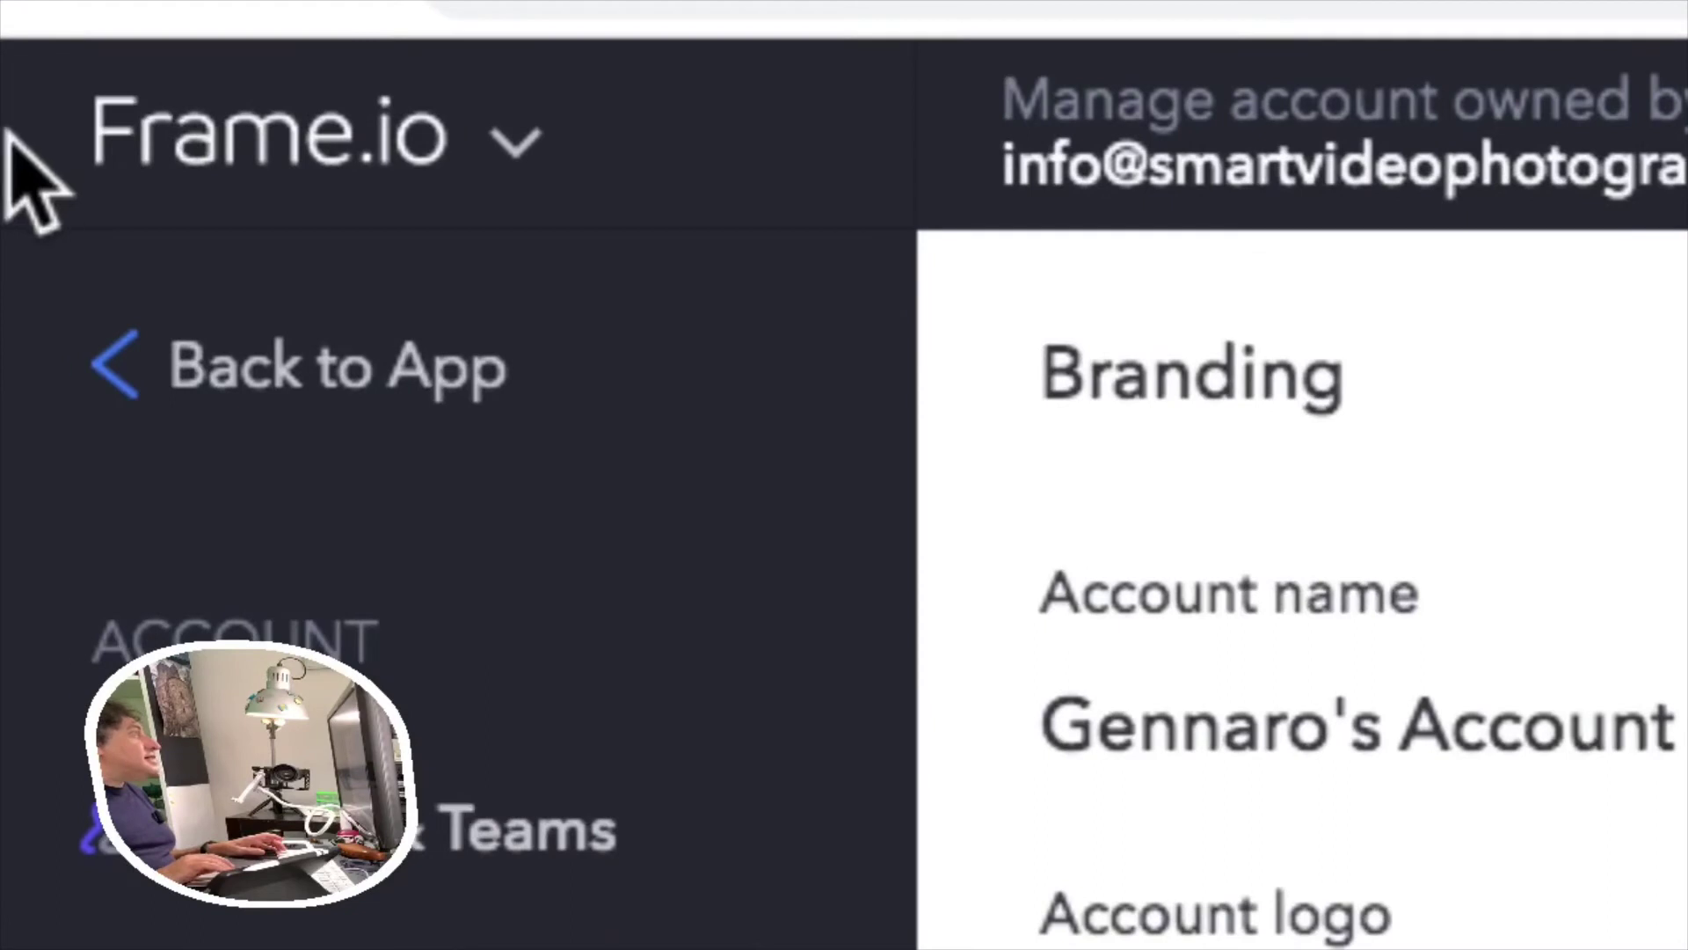
Choose Add Members from the account dropdown and view the owner's member details
{"action": "left_click", "coordinate": [412, 139]}
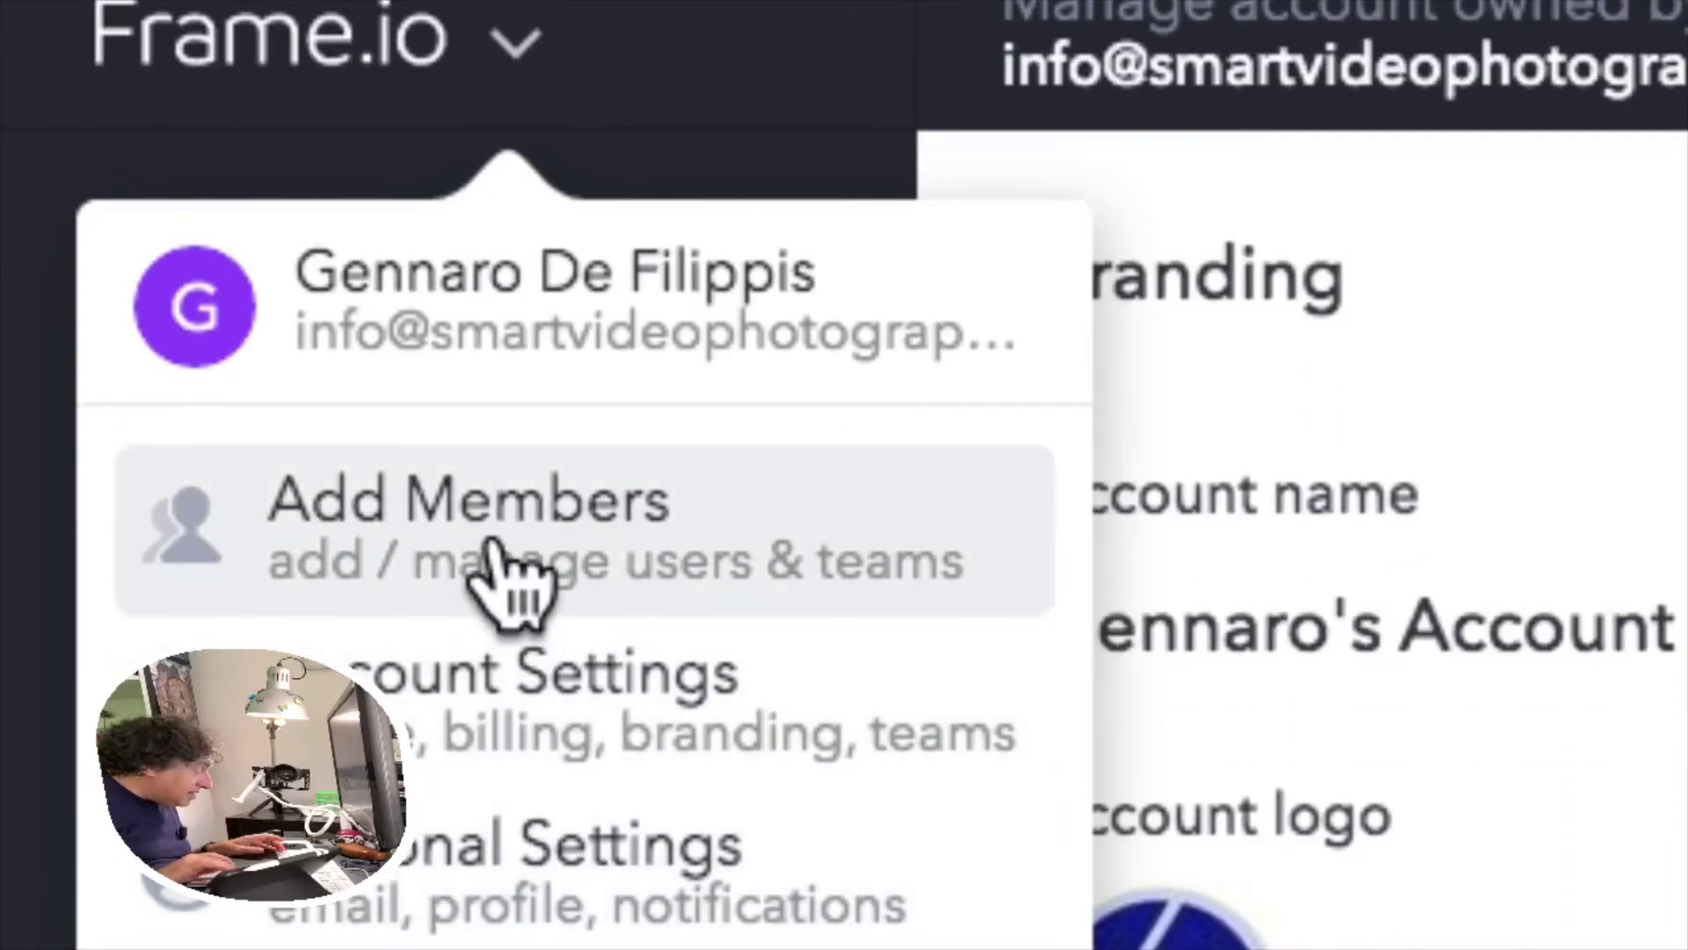
{"action": "left_click", "coordinate": [494, 550]}
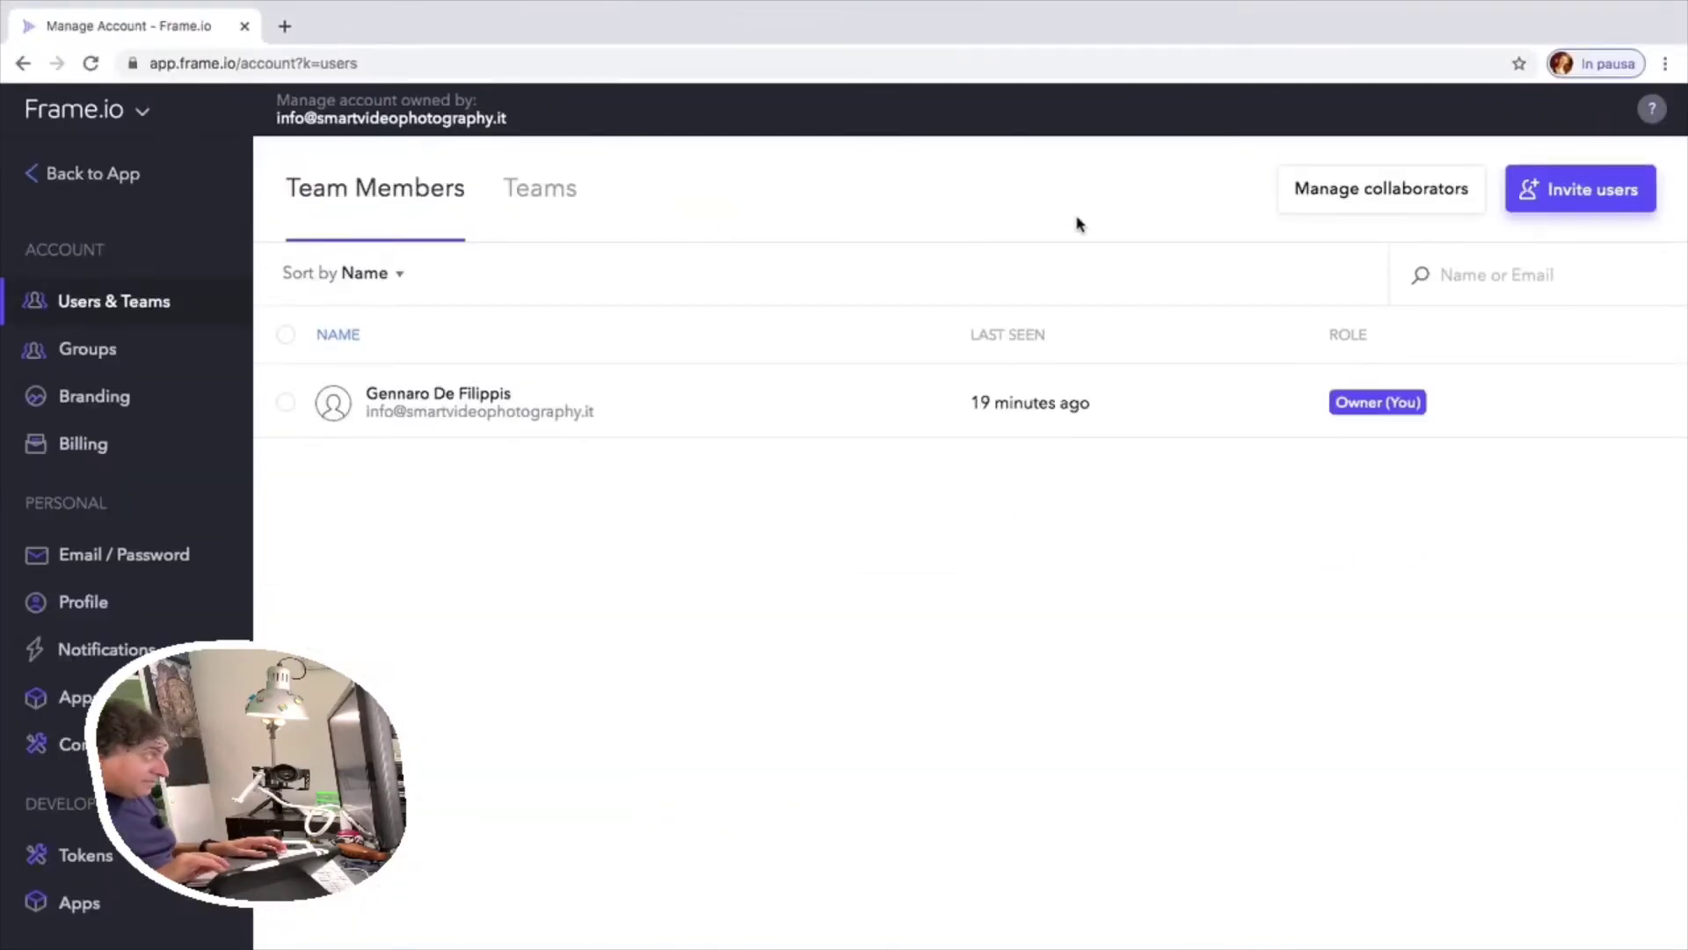
{"action": "left_click", "coordinate": [1183, 378]}
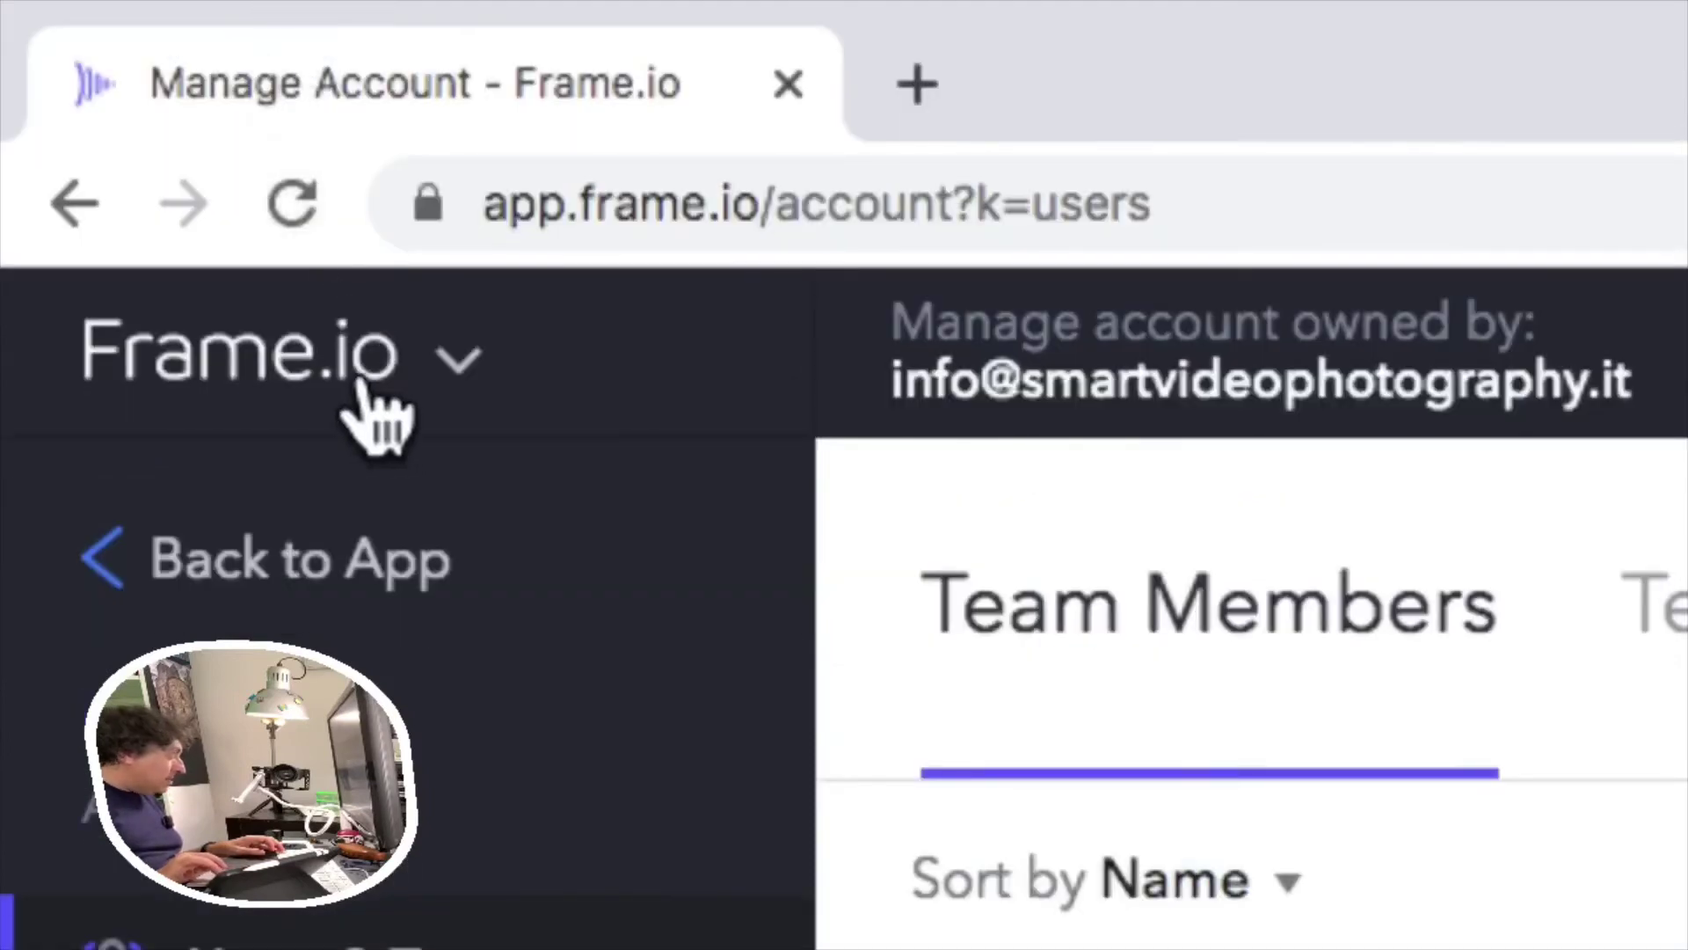
{"action": "left_click", "coordinate": [379, 414]}
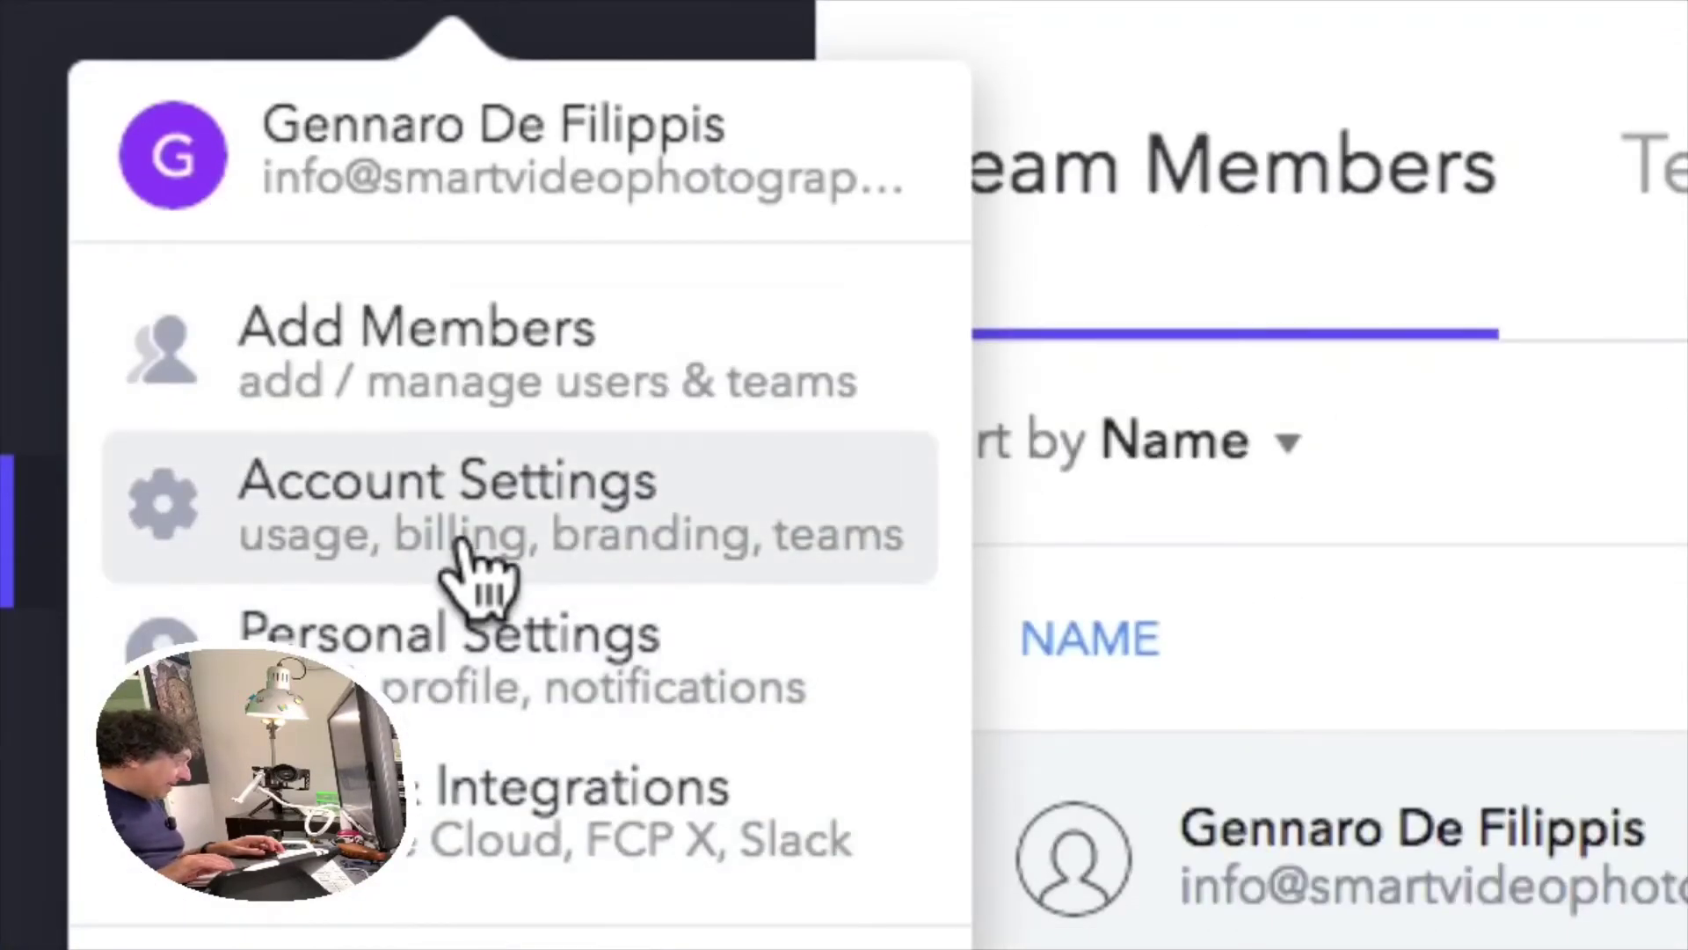
{"action": "left_click", "coordinate": [459, 539]}
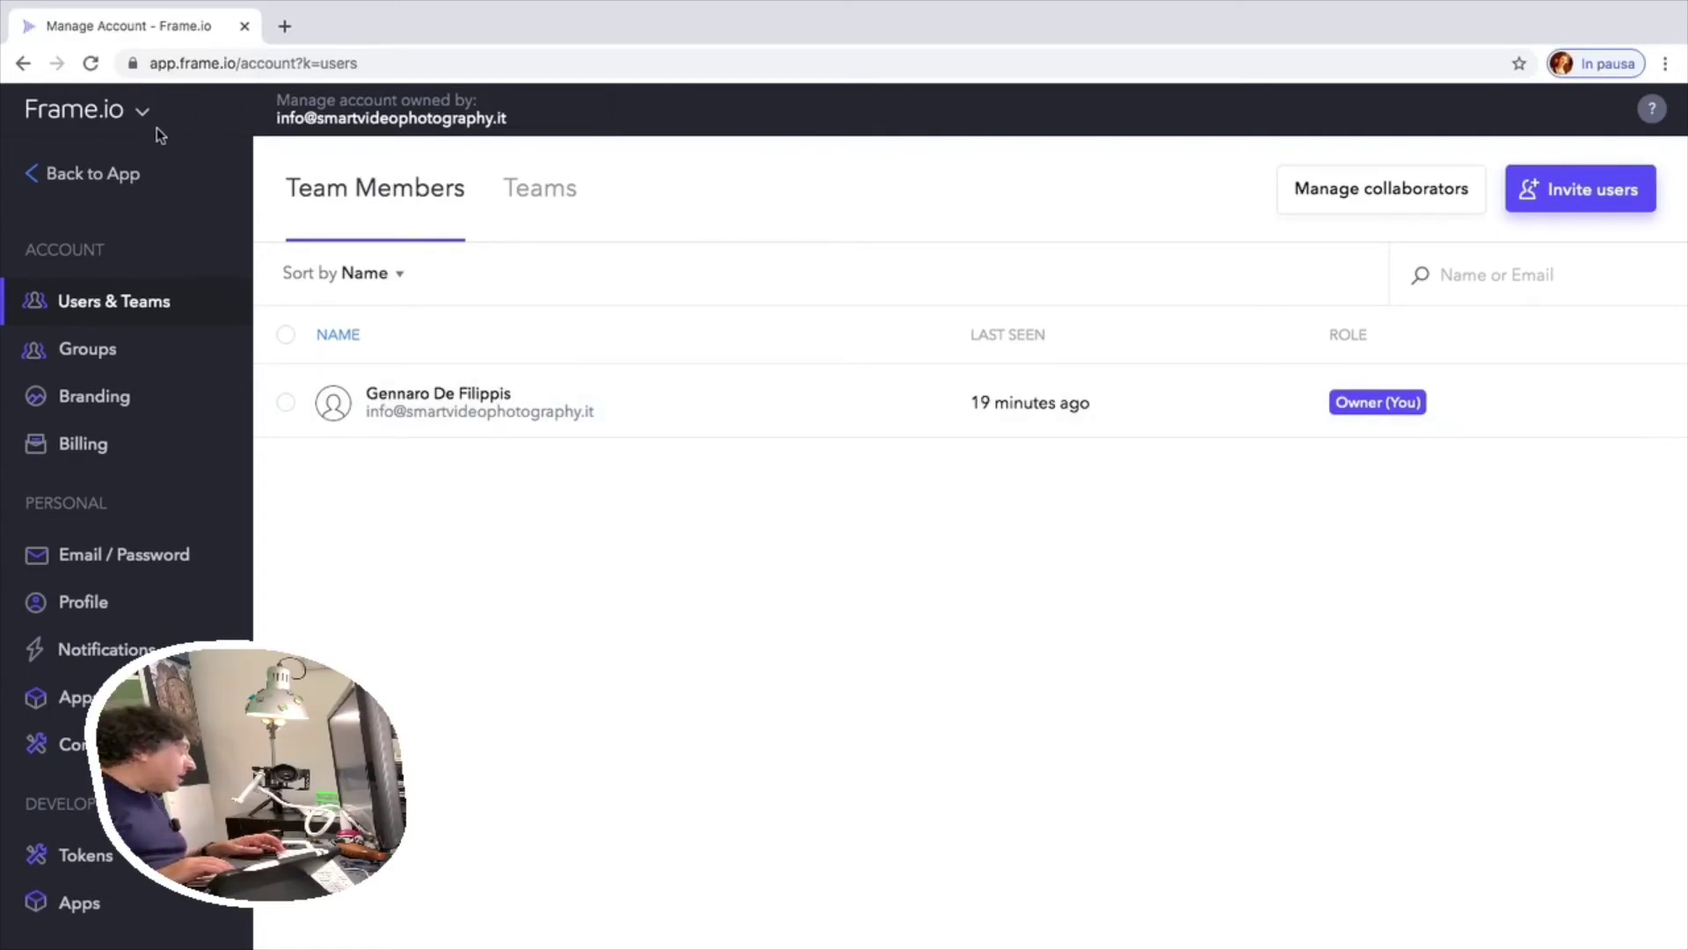
Revisit account settings and connected apps, then return to the Team Members list
{"action": "left_click", "coordinate": [122, 128]}
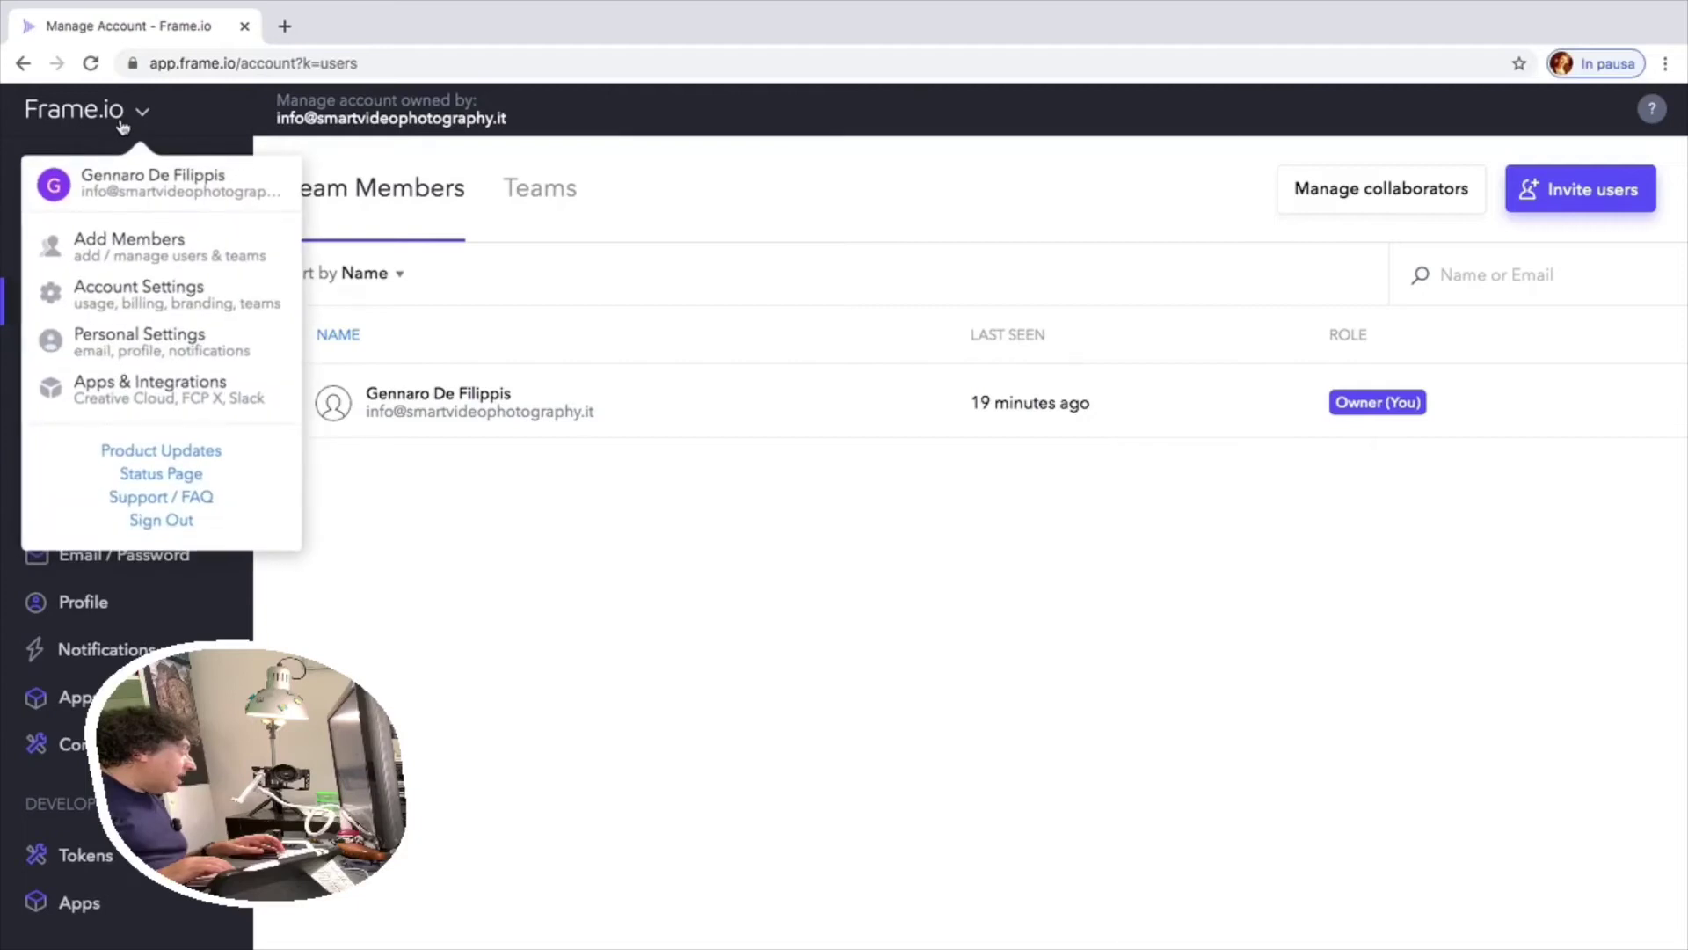
{"action": "left_click", "coordinate": [78, 299]}
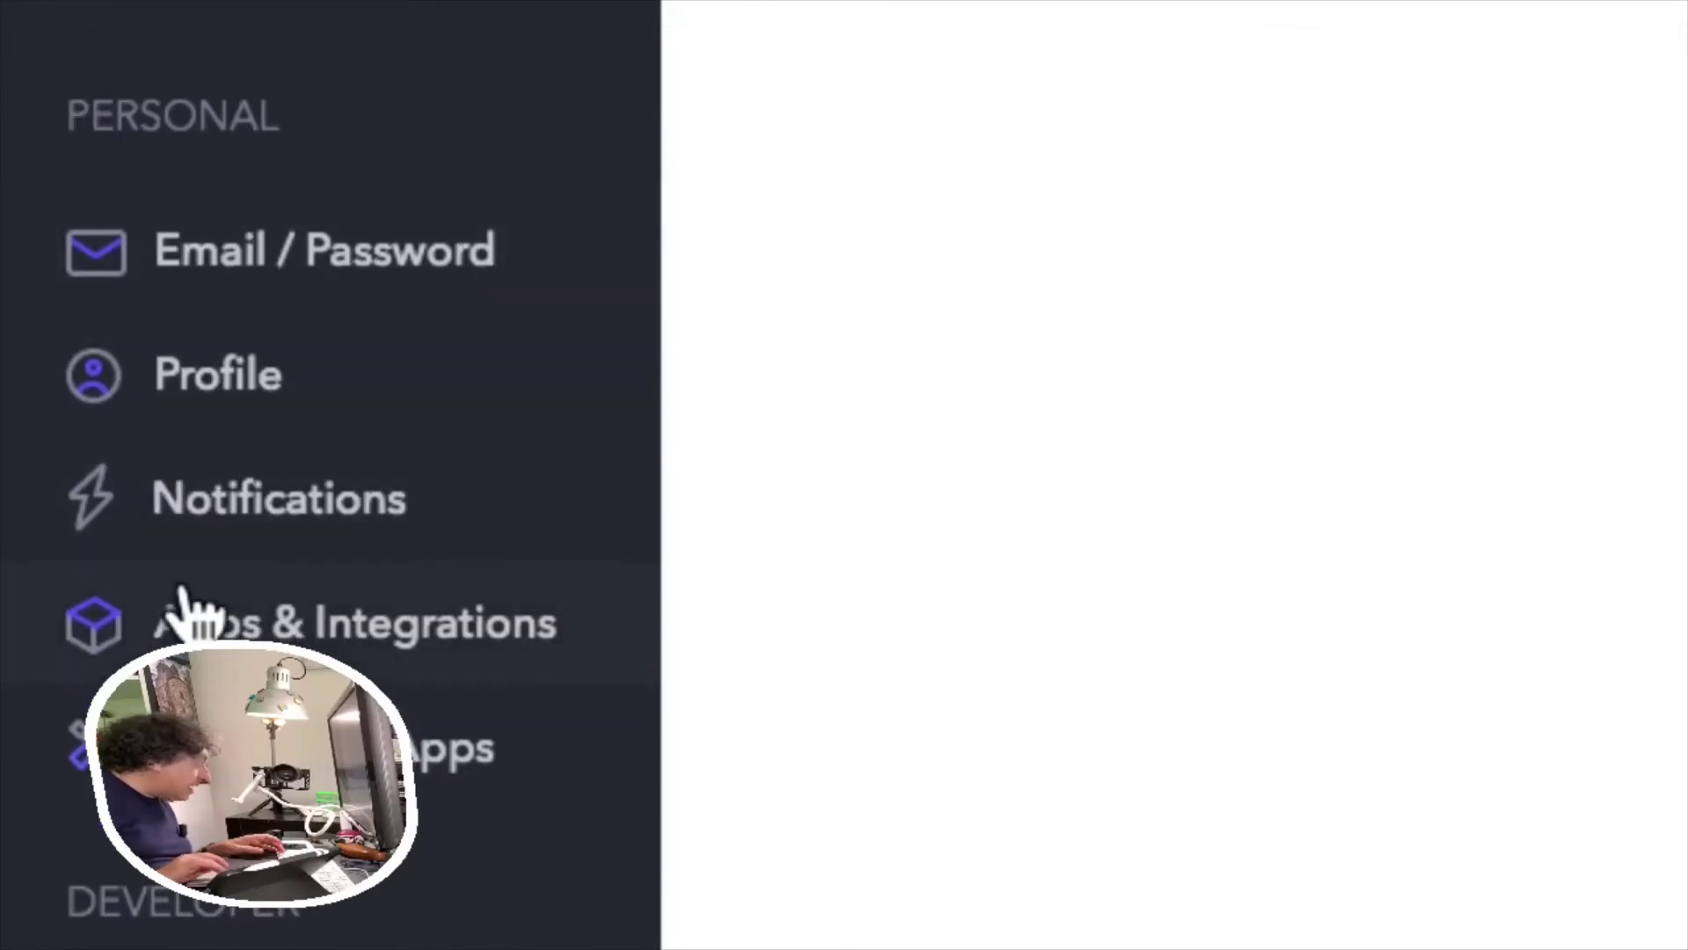
{"action": "left_click", "coordinate": [193, 747]}
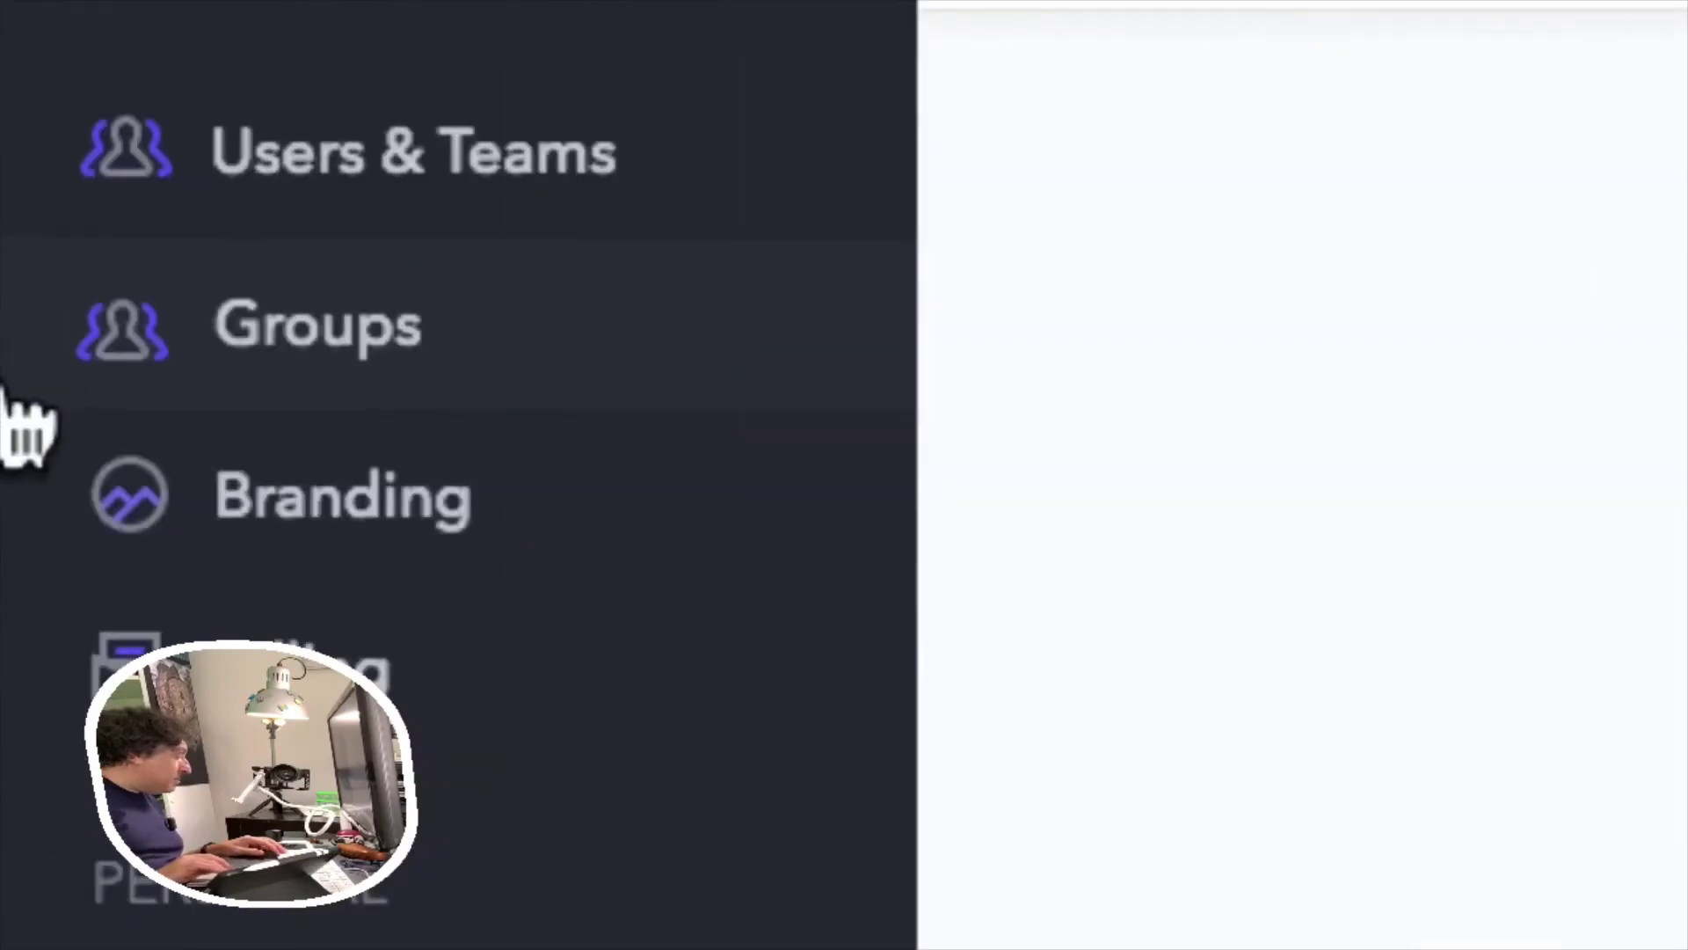
{"action": "left_click", "coordinate": [232, 154]}
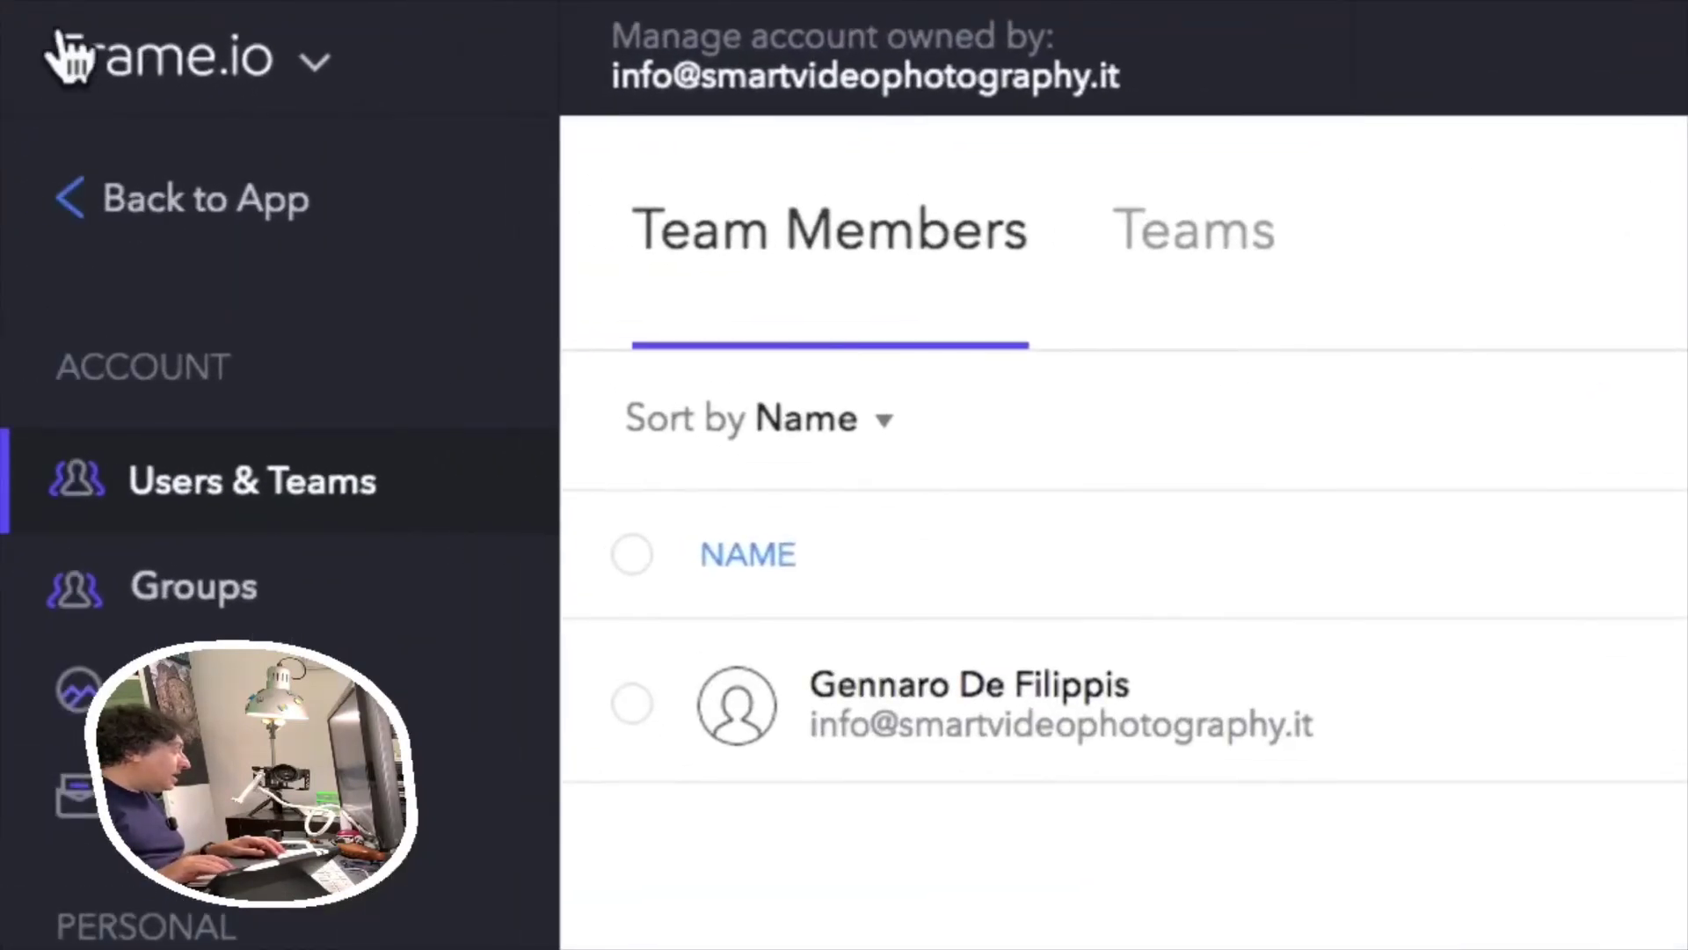
{"action": "left_click", "coordinate": [162, 68]}
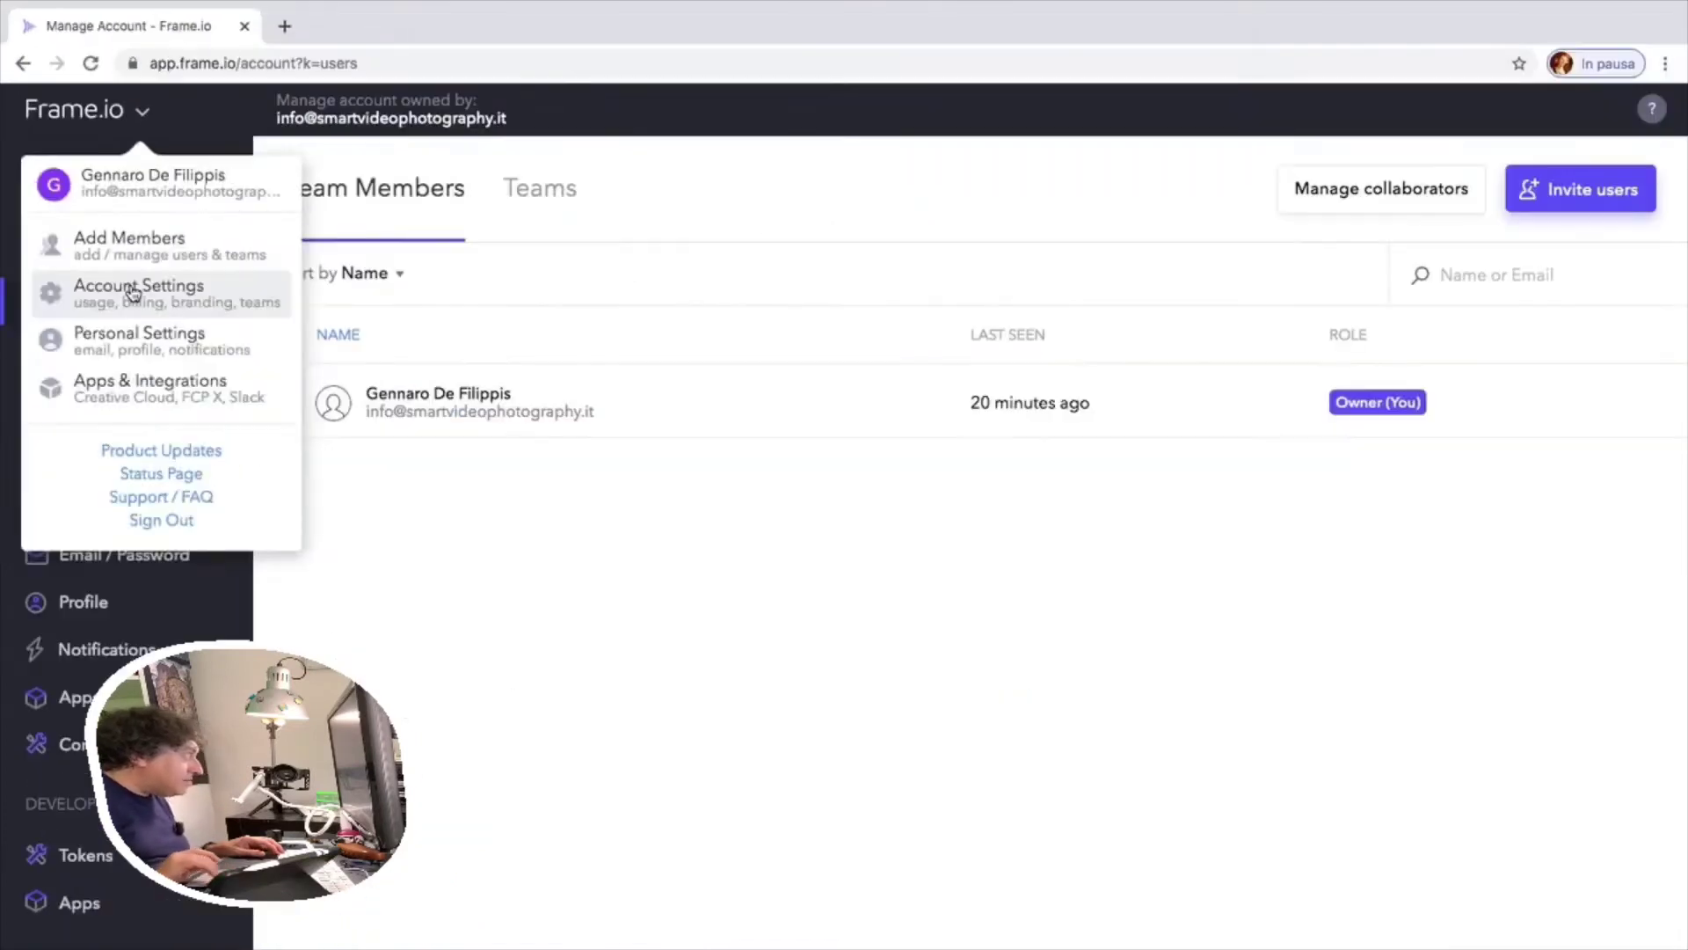
{"action": "left_click", "coordinate": [301, 475]}
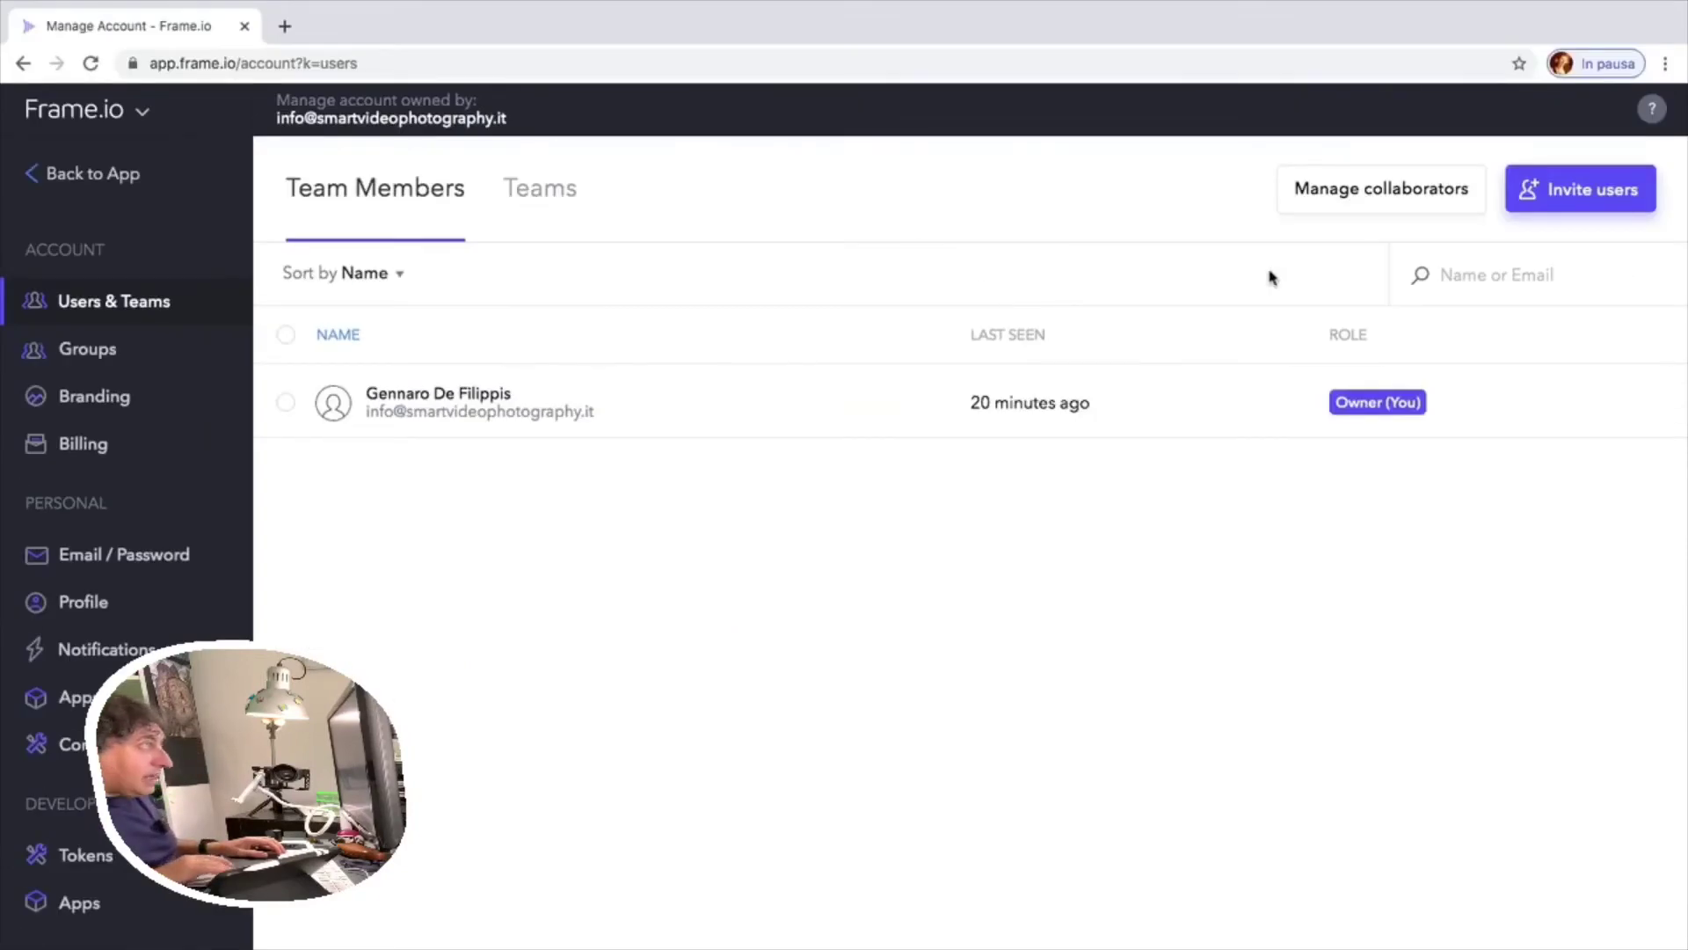
Reopen Billing, showing the Team plan trial ending July 31, 2020 with 1 seat
{"action": "right_click", "coordinate": [1270, 278]}
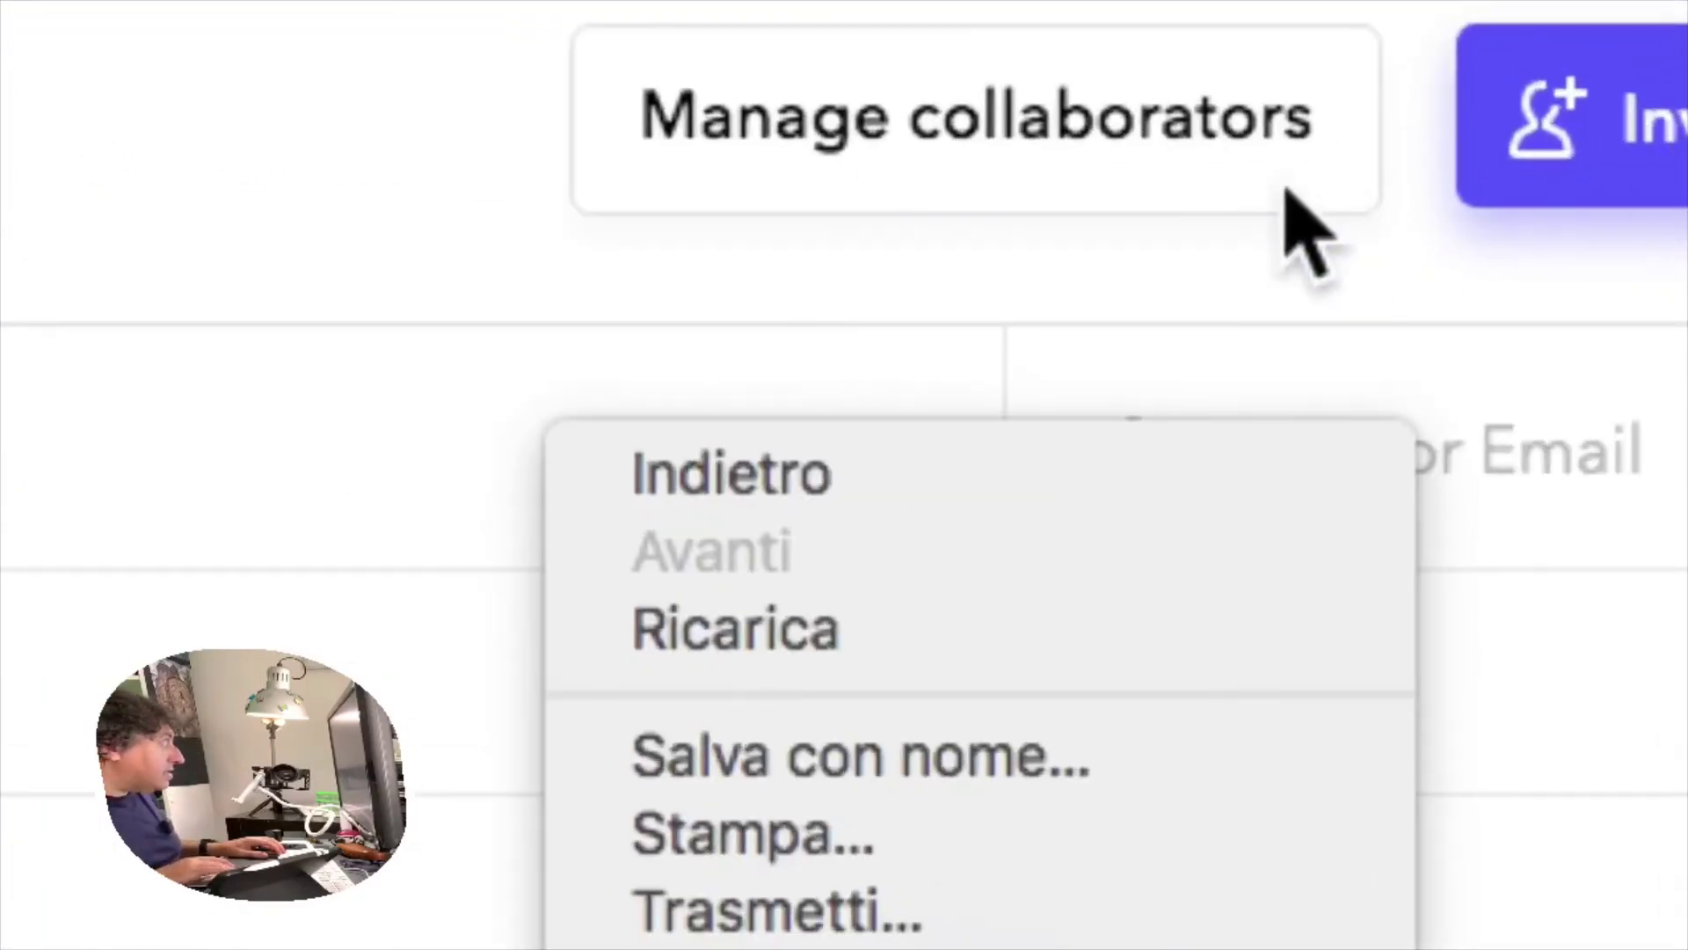
{"action": "left_click", "coordinate": [1222, 132]}
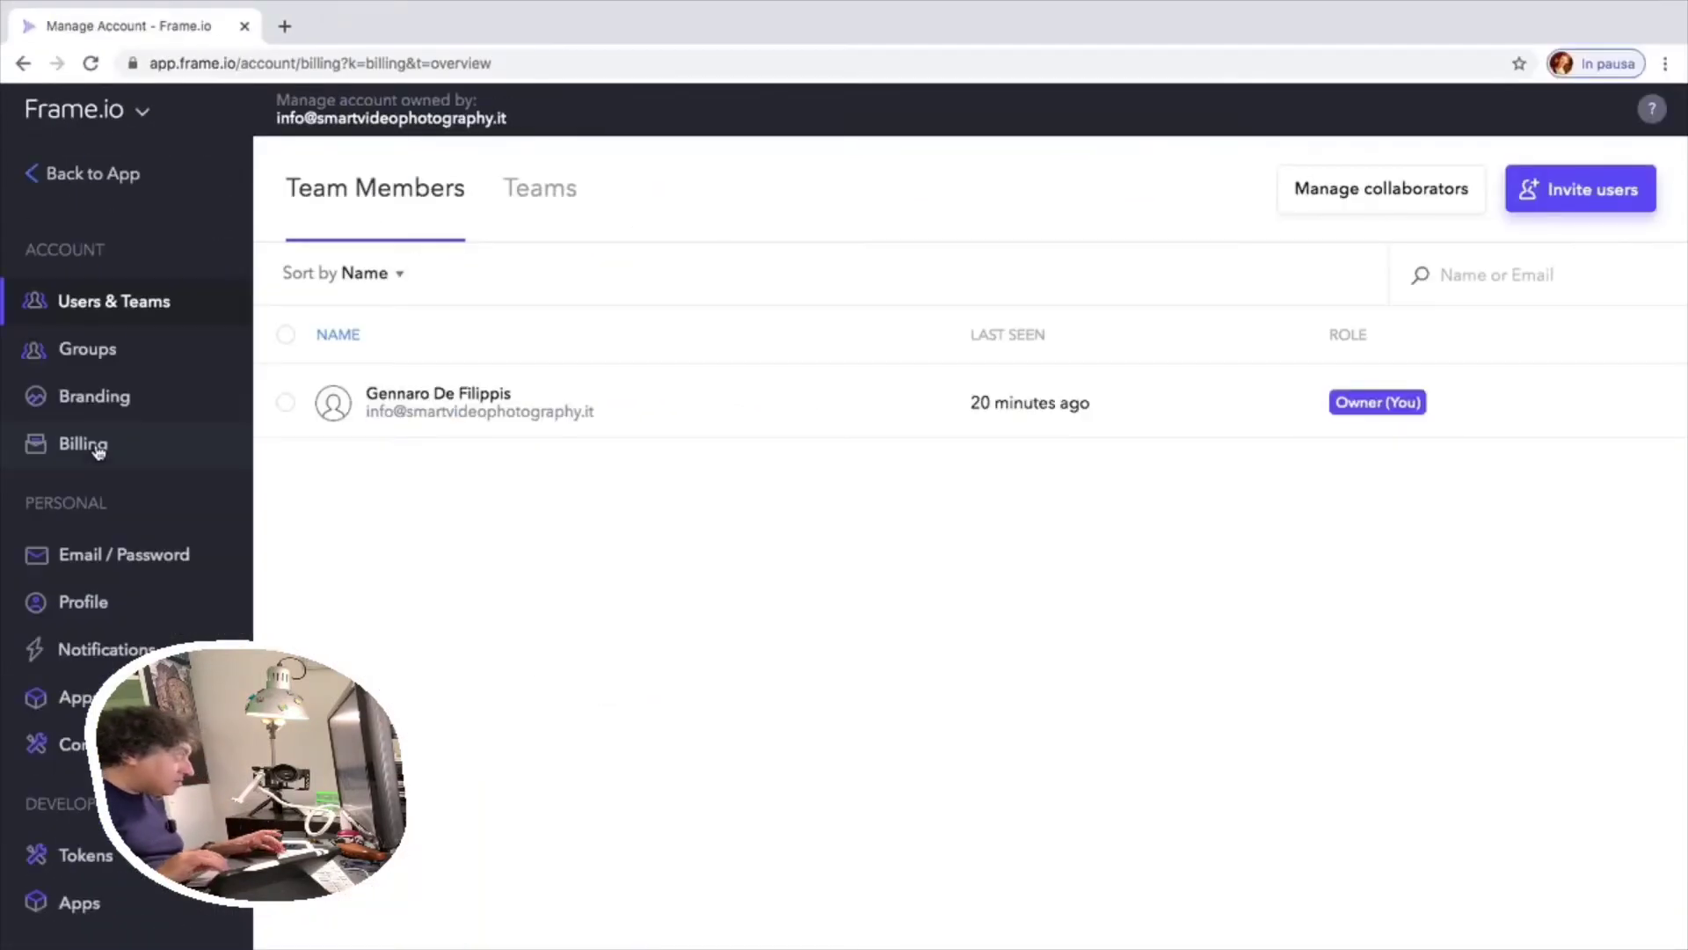
{"action": "left_click", "coordinate": [83, 444]}
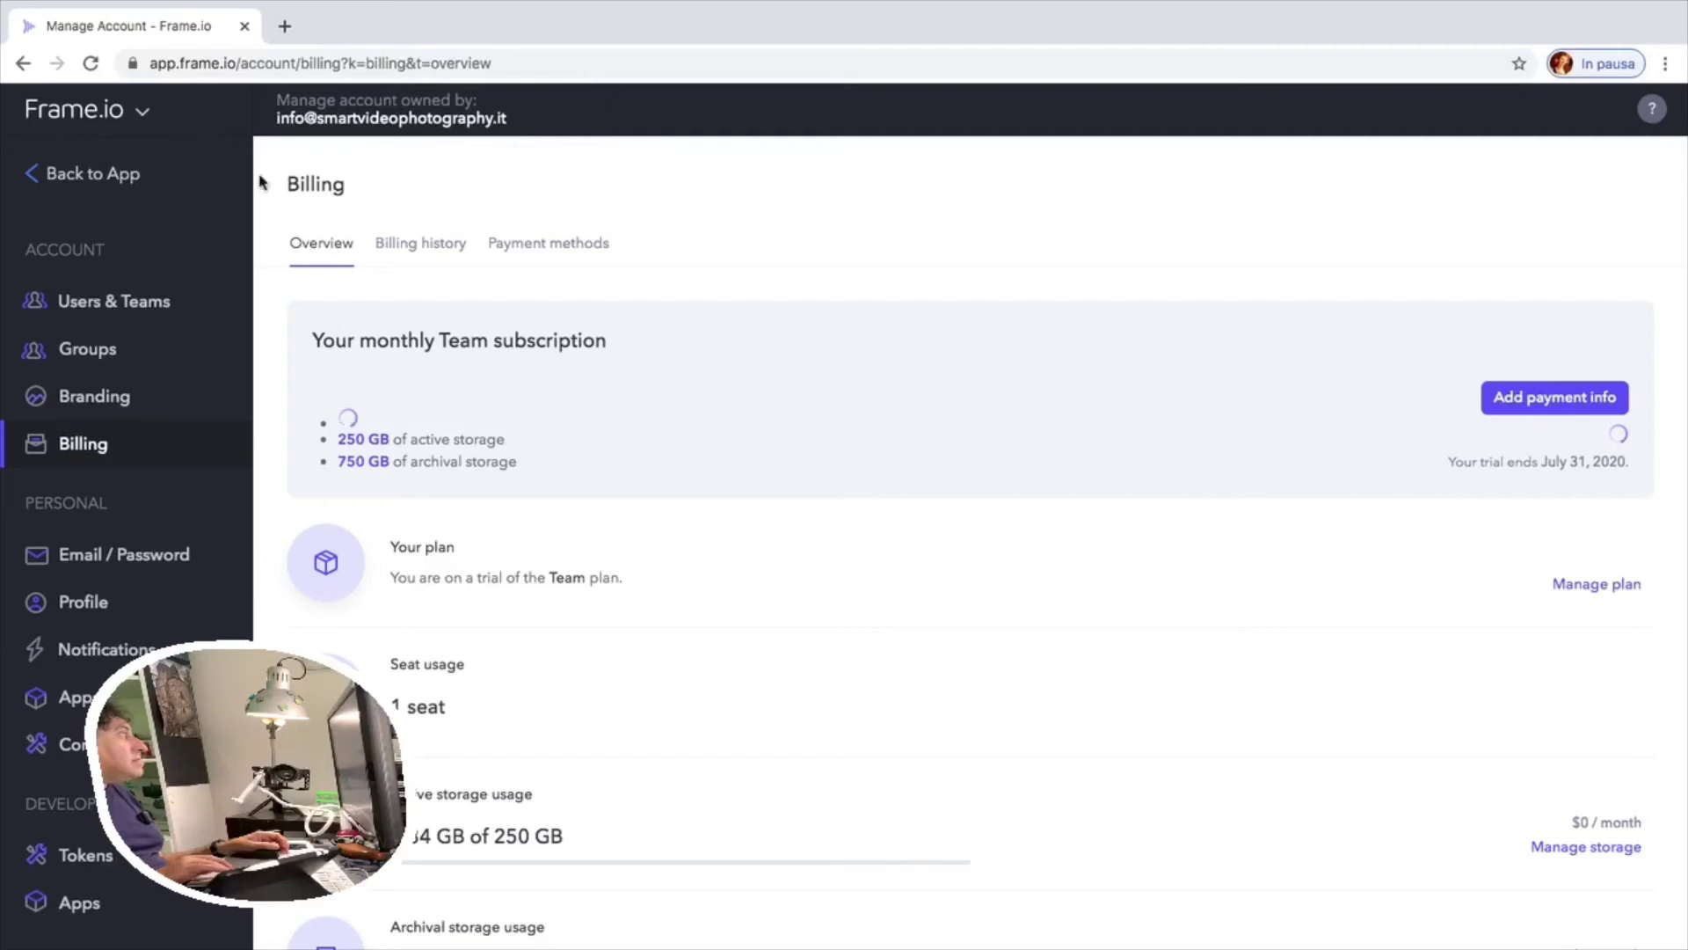
Close the account dropdown and go Back to App, reopening the mio test project
{"action": "left_click", "coordinate": [49, 113]}
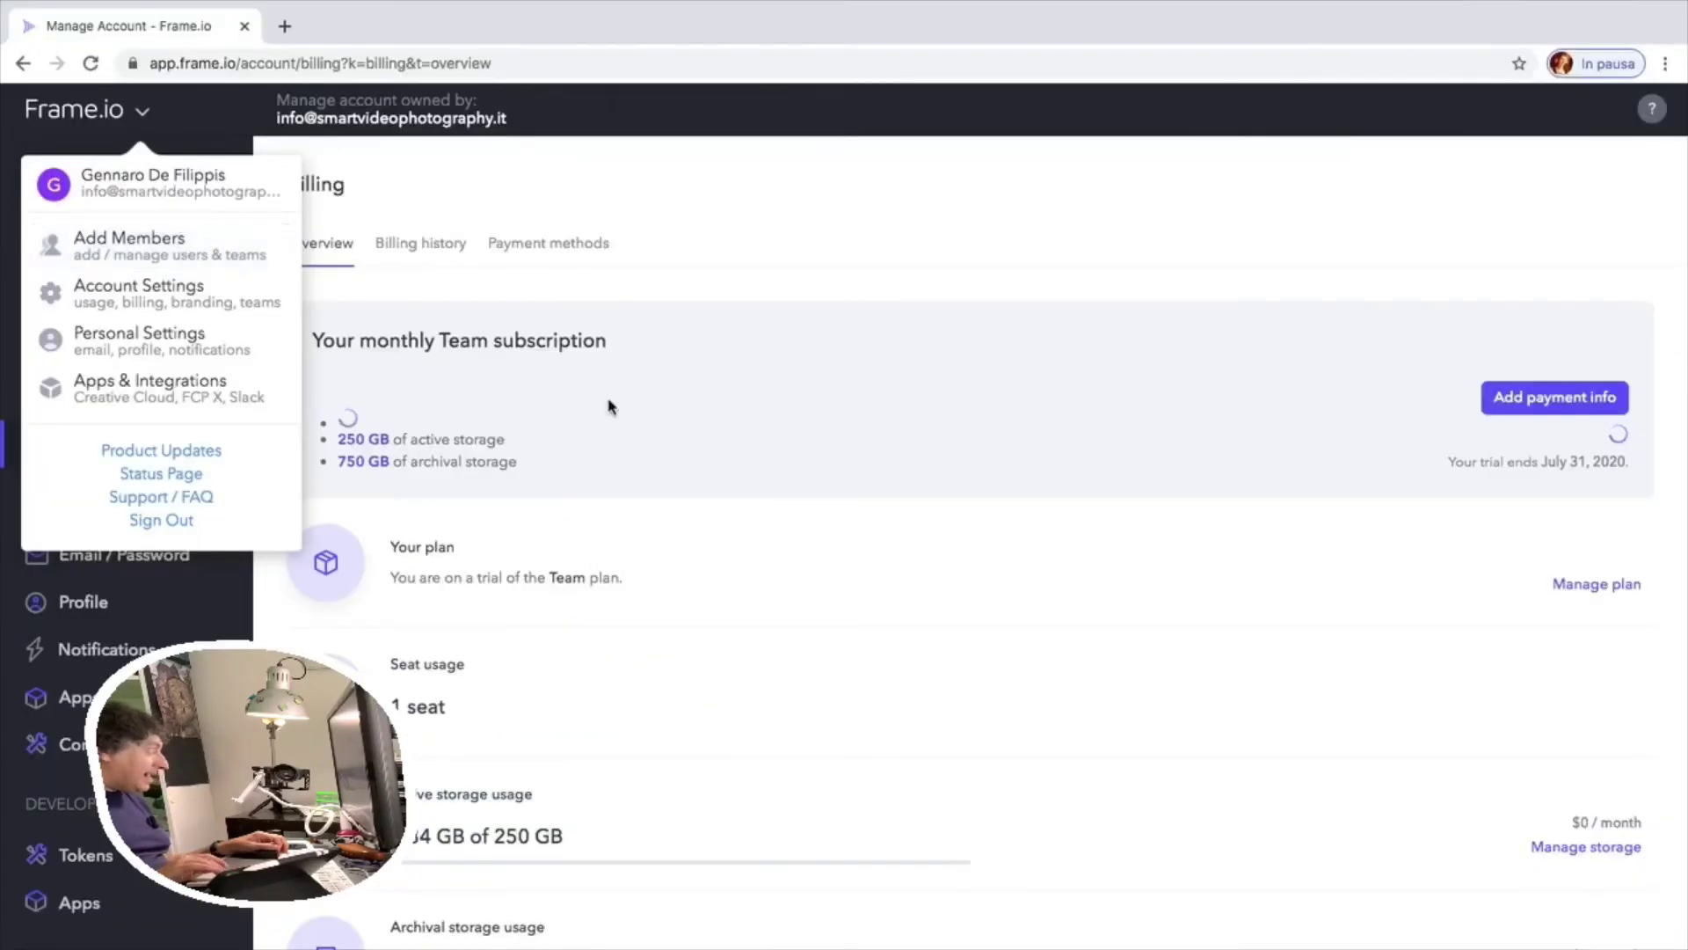
{"action": "left_click", "coordinate": [615, 401]}
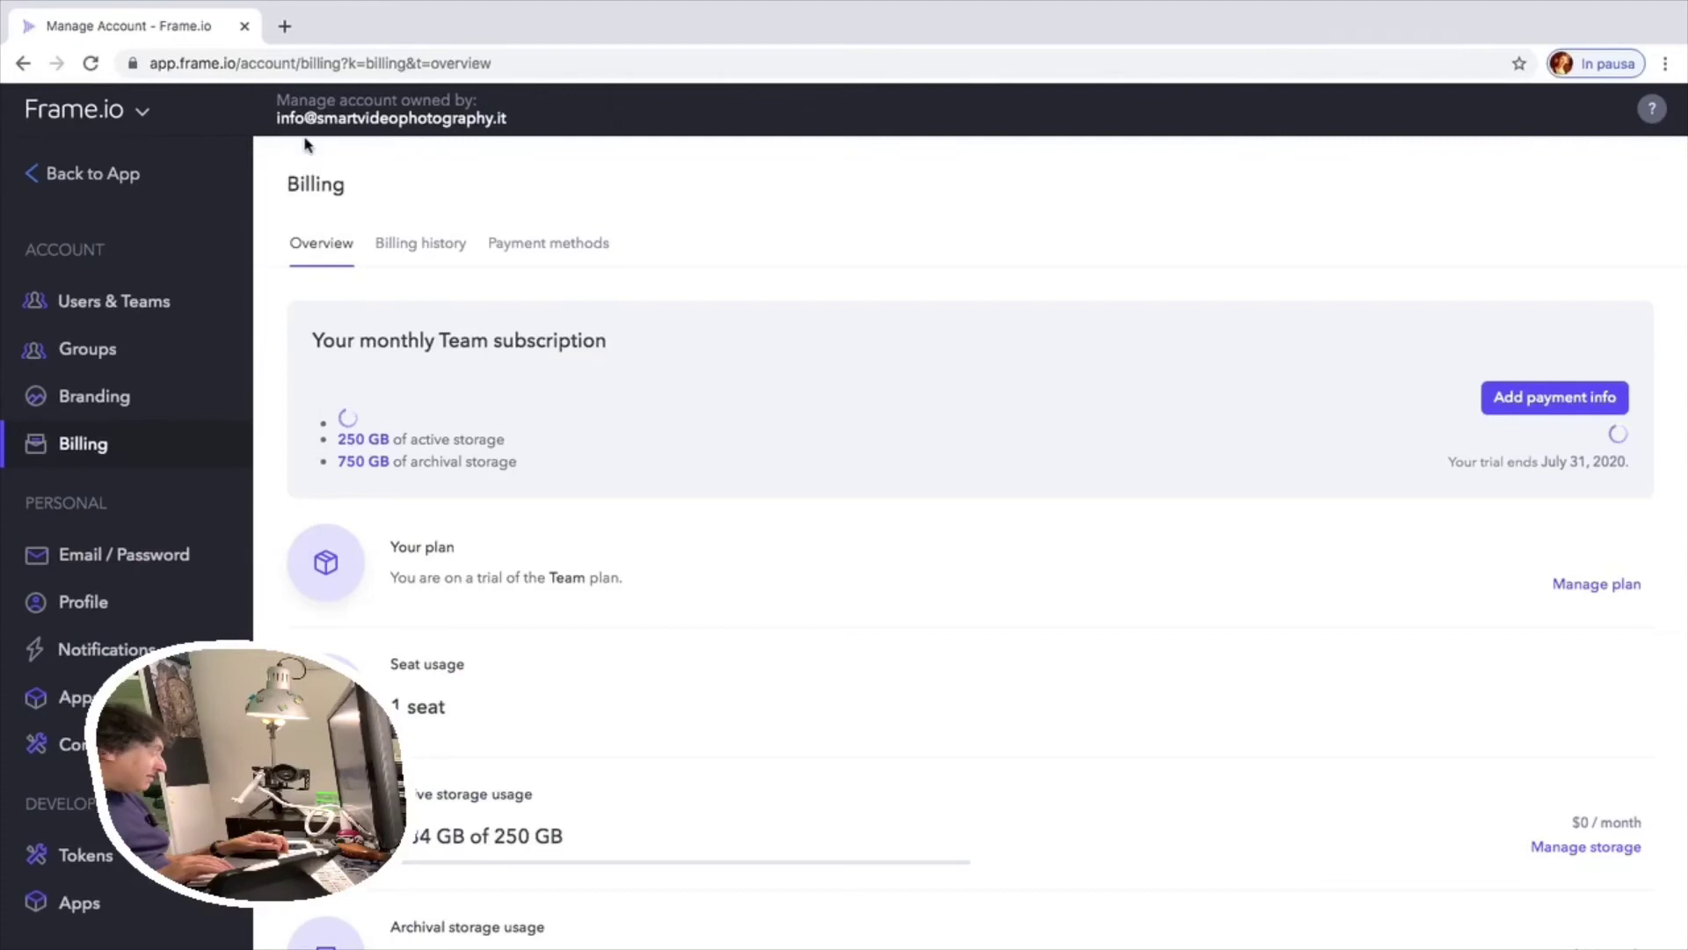
{"action": "left_click", "coordinate": [38, 175]}
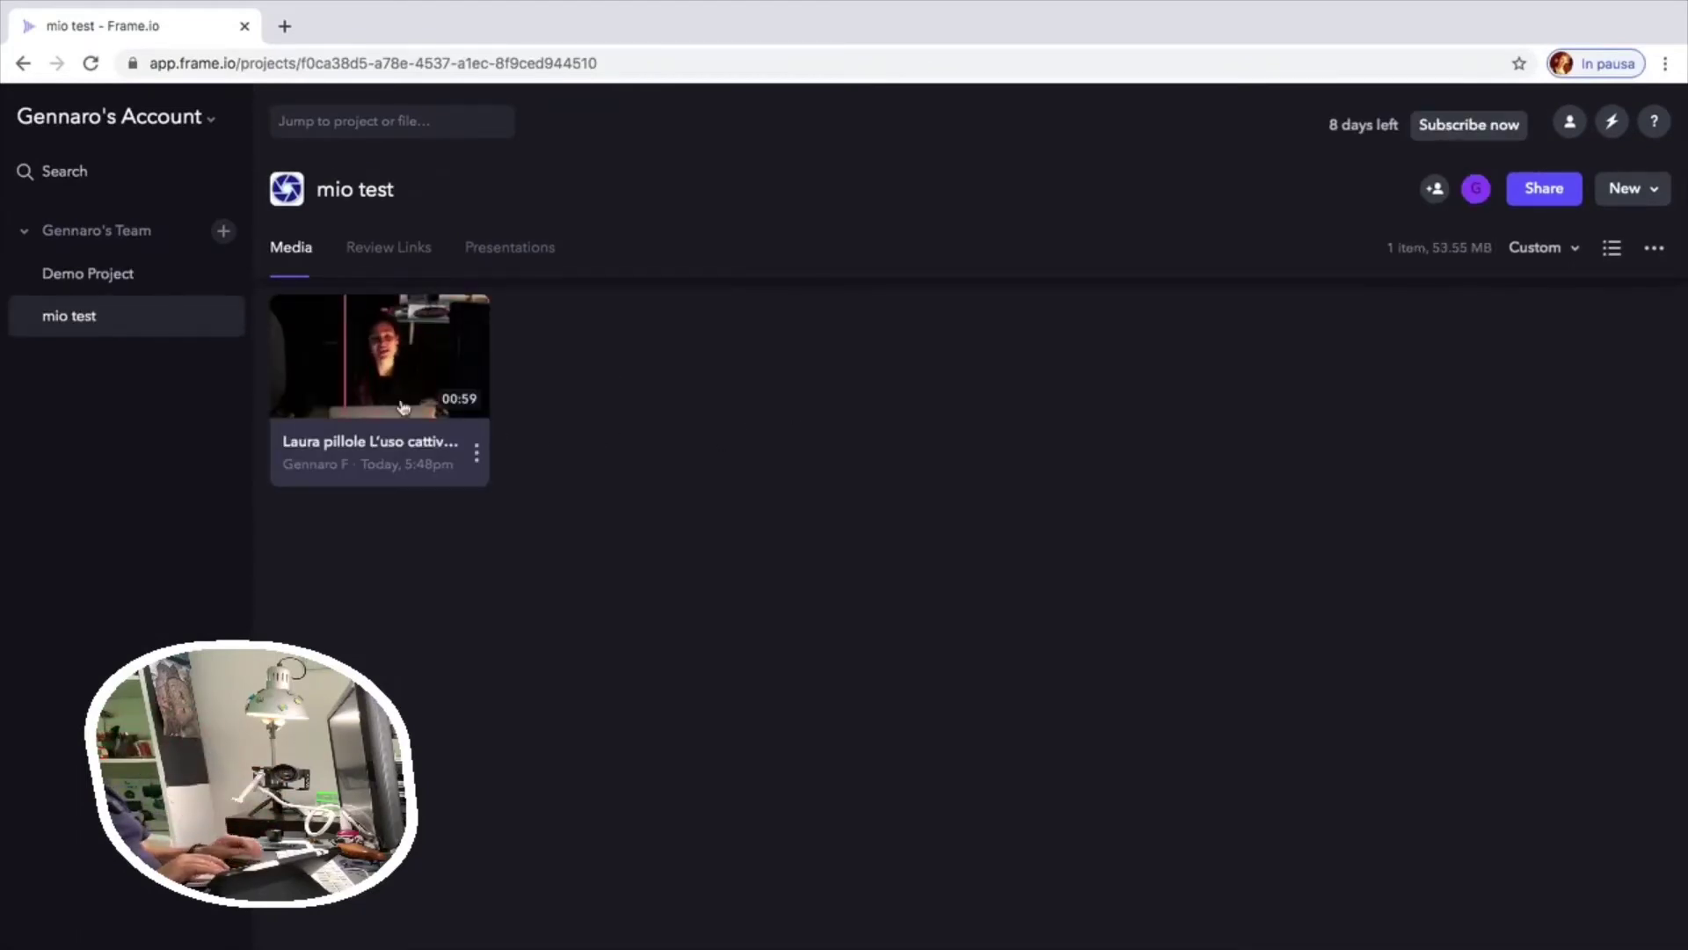
Select the uploaded video clip in the mio test project on Frame.io
{"action": "left_click", "coordinate": [418, 332]}
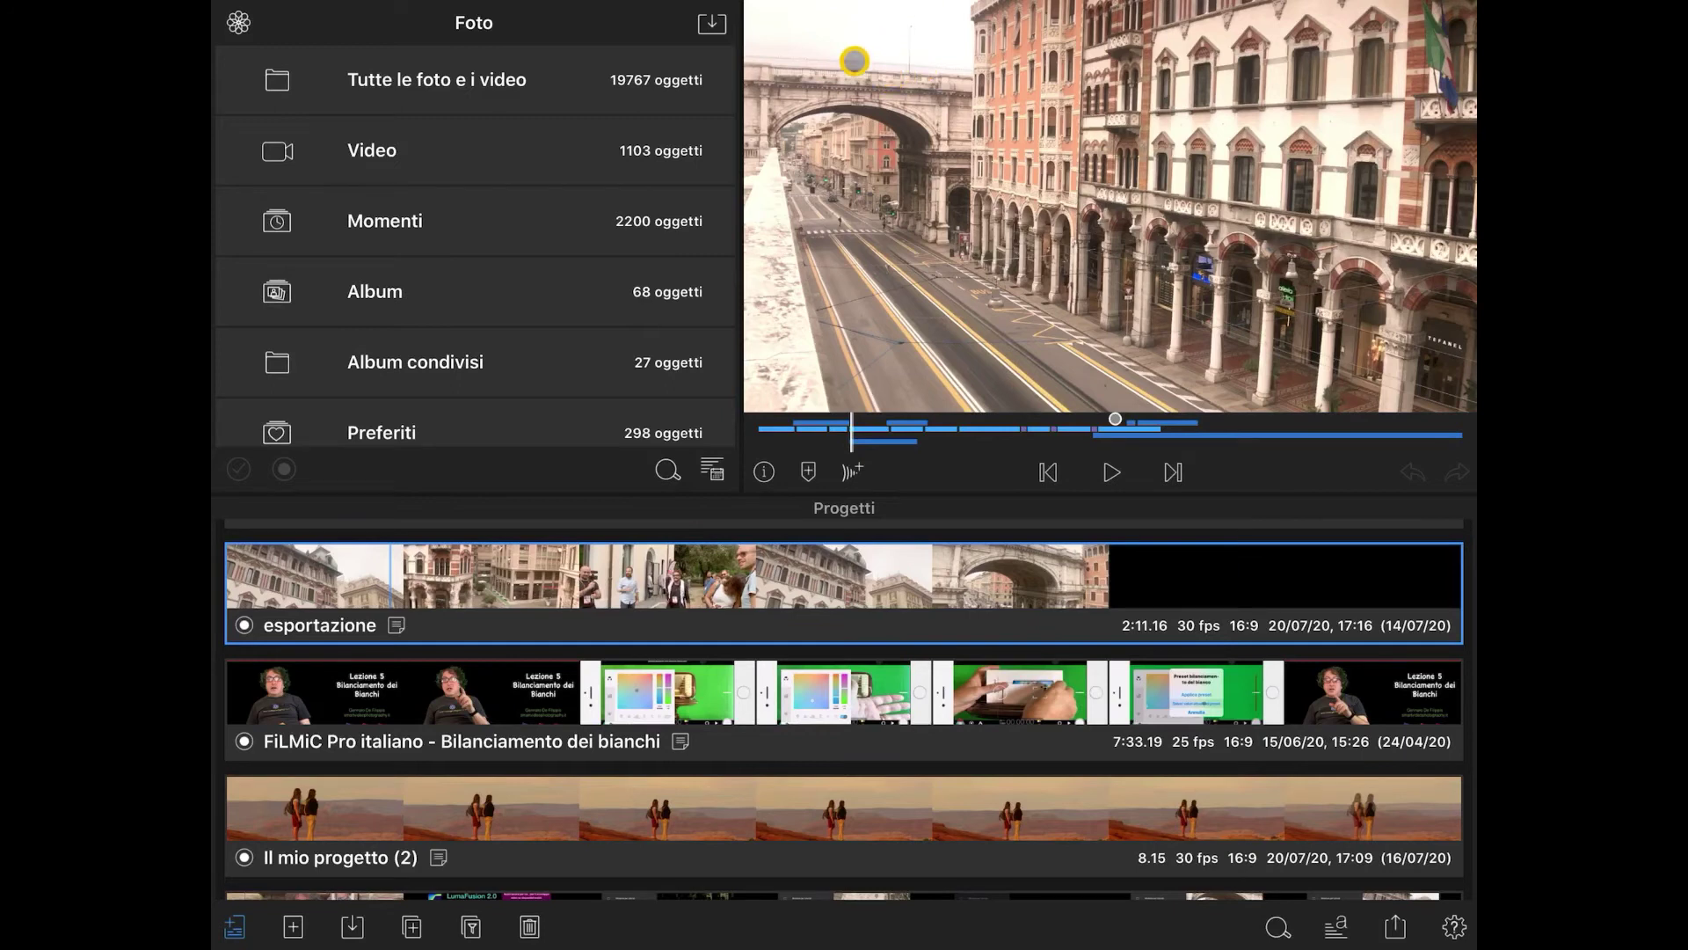
Add Frame.io to LumaFusion's In-Use media sources
{"action": "scroll", "coordinate": [617, 304], "scroll_direction": "down", "scroll_amount": 1}
{"action": "scroll", "coordinate": [617, 305], "scroll_direction": "up", "scroll_amount": 5}
{"action": "left_click", "coordinate": [238, 23]}
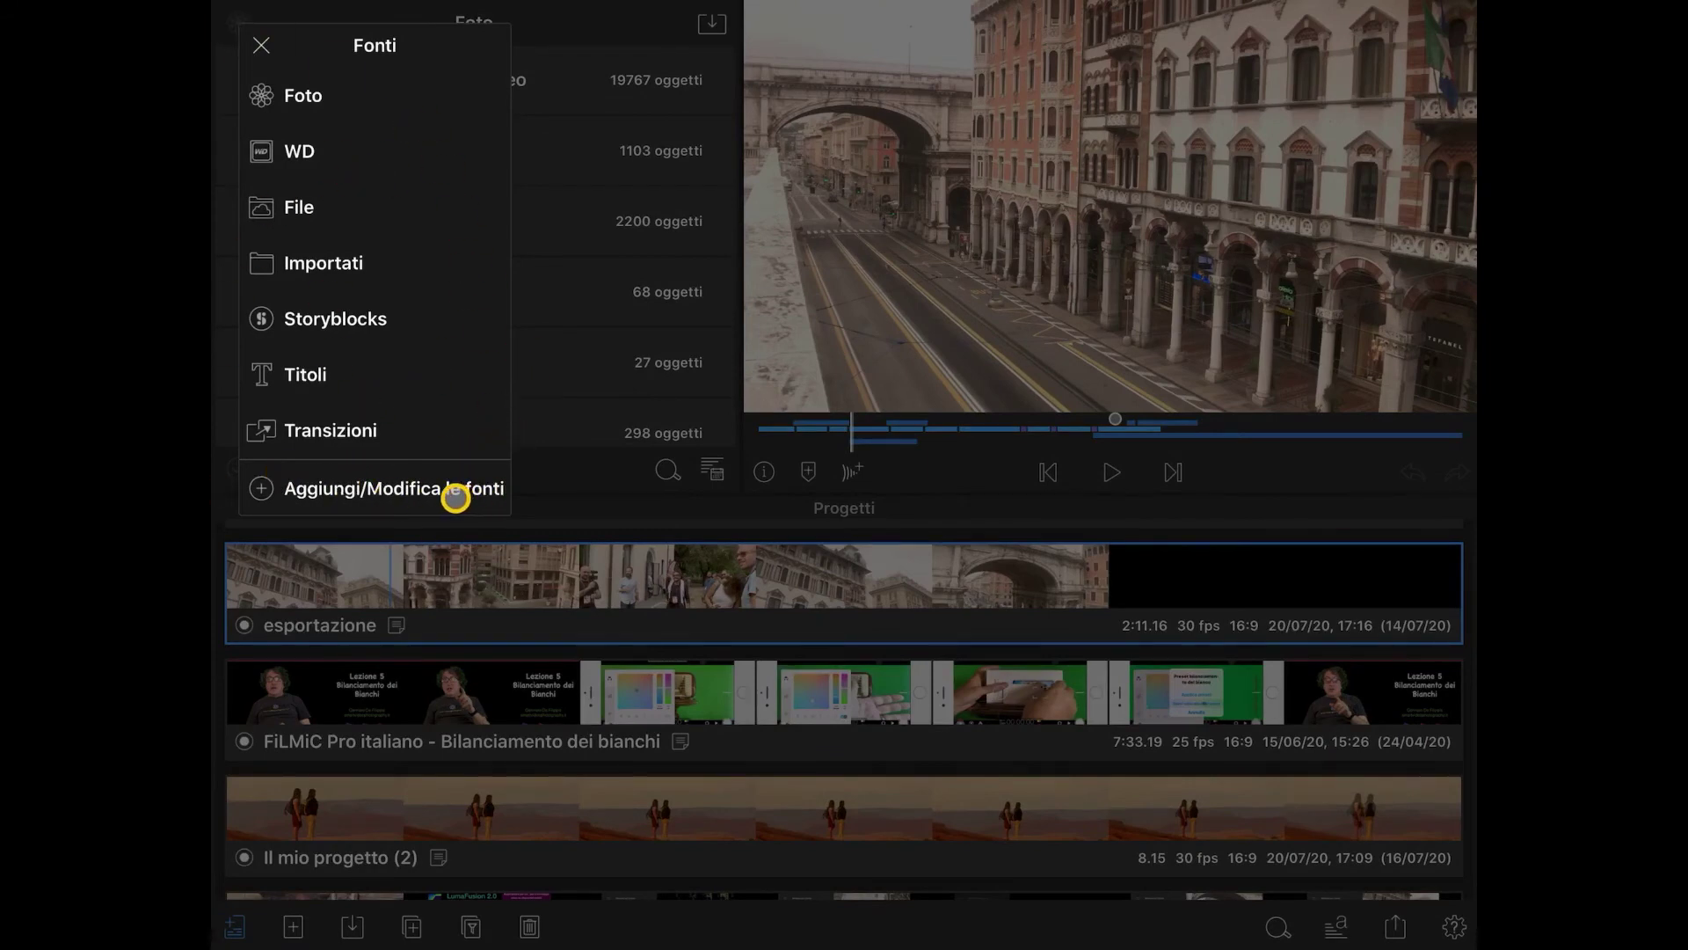
{"action": "left_click", "coordinate": [455, 498]}
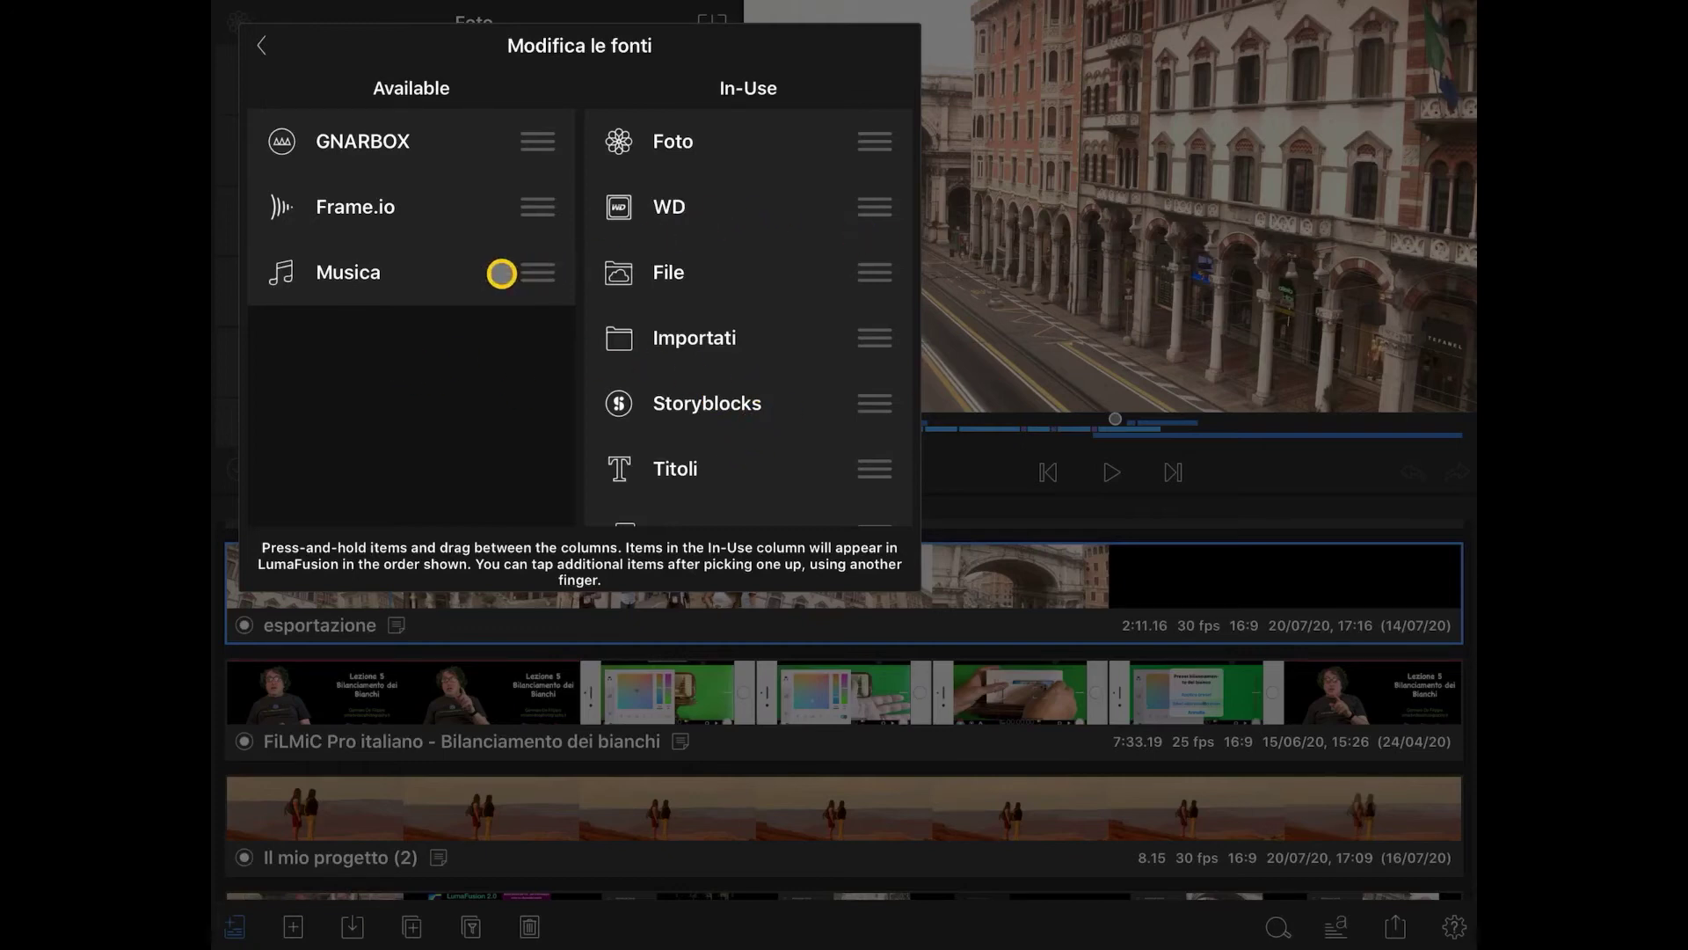
{"action": "left_click_drag", "start_coordinate": [535, 209], "coordinate": [814, 200]}
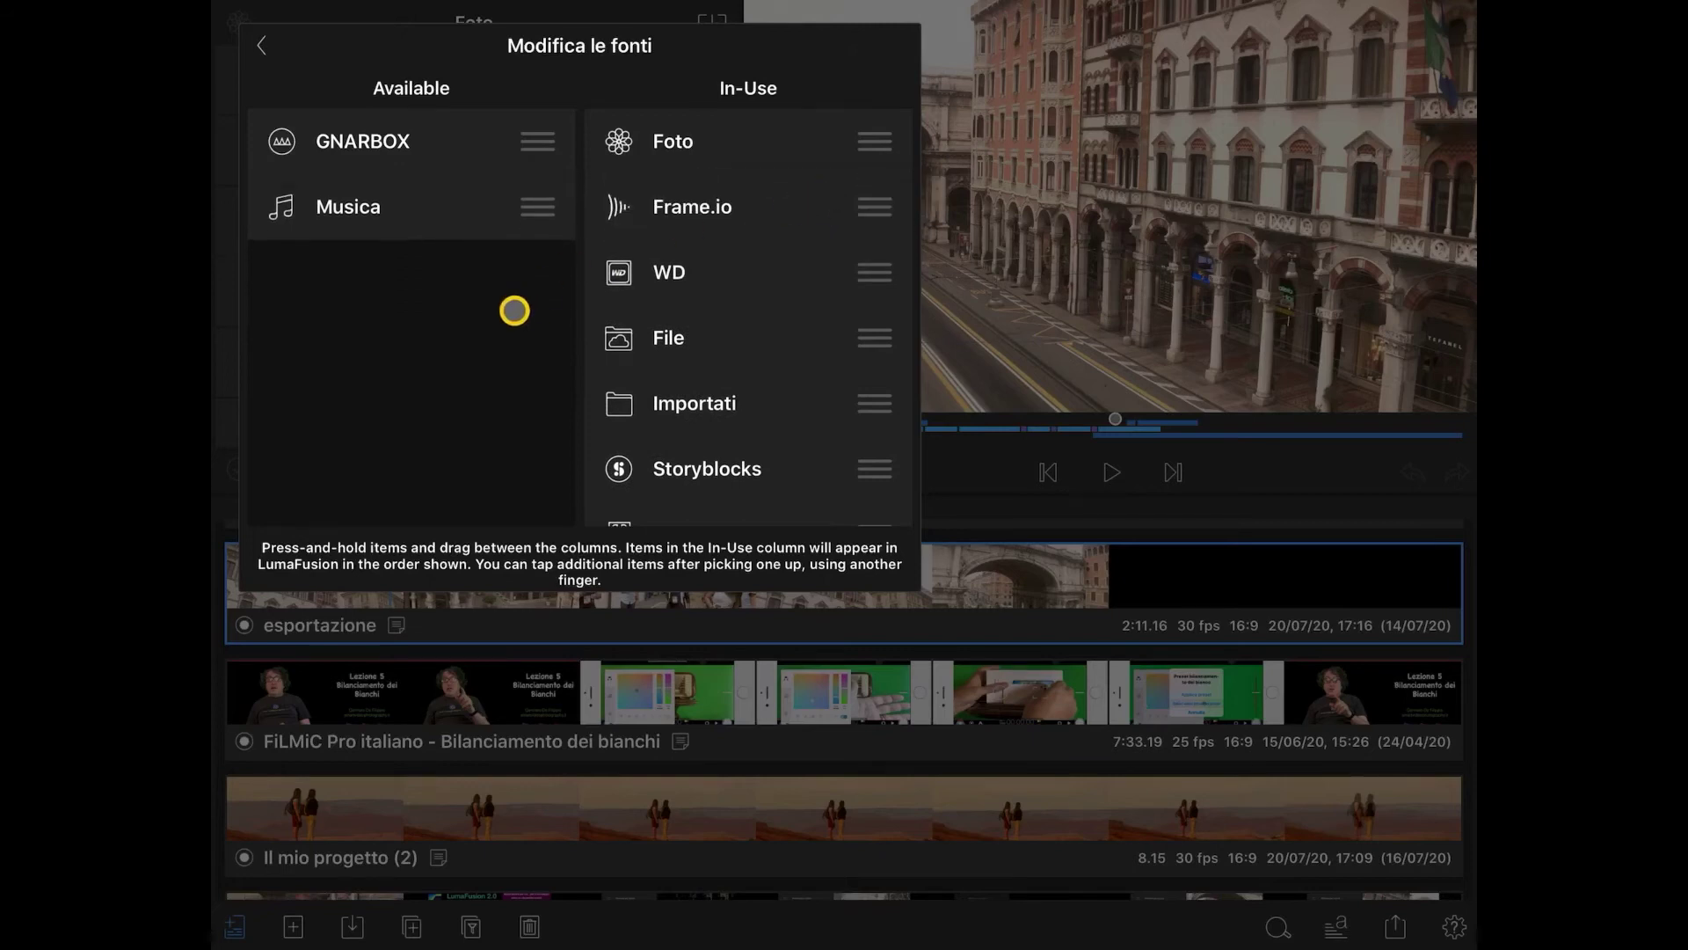
Browse Frame.io in the library to list the team's projects, Demo Project and mio test
{"action": "left_click", "coordinate": [262, 46]}
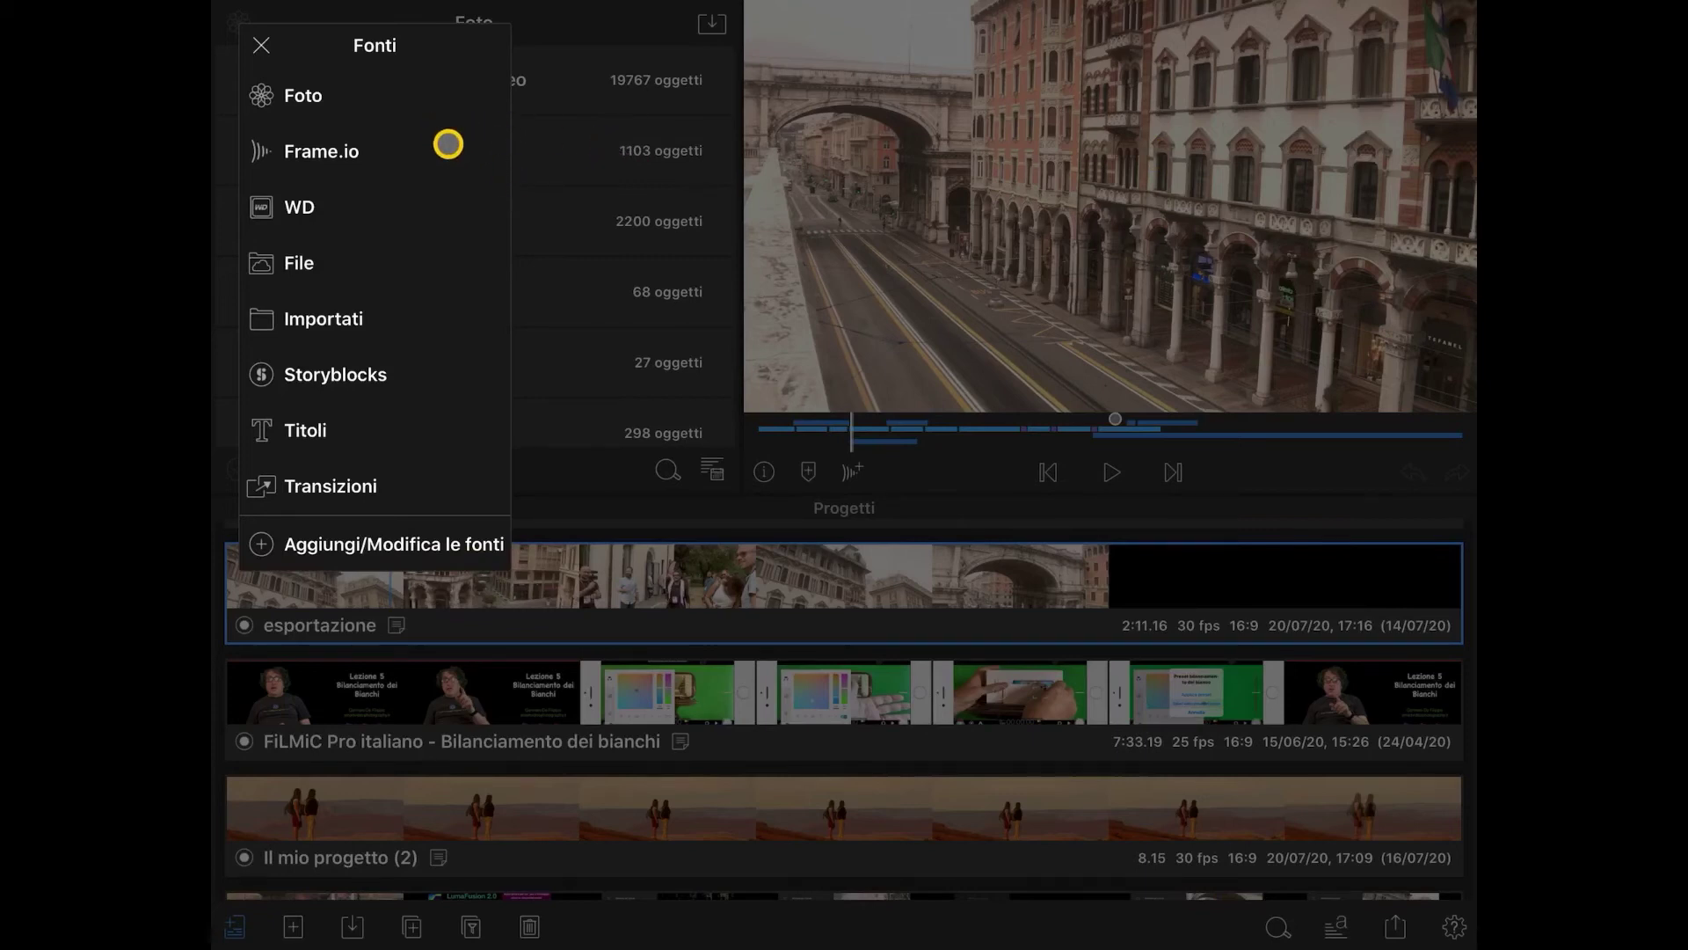
{"action": "left_click", "coordinate": [400, 143]}
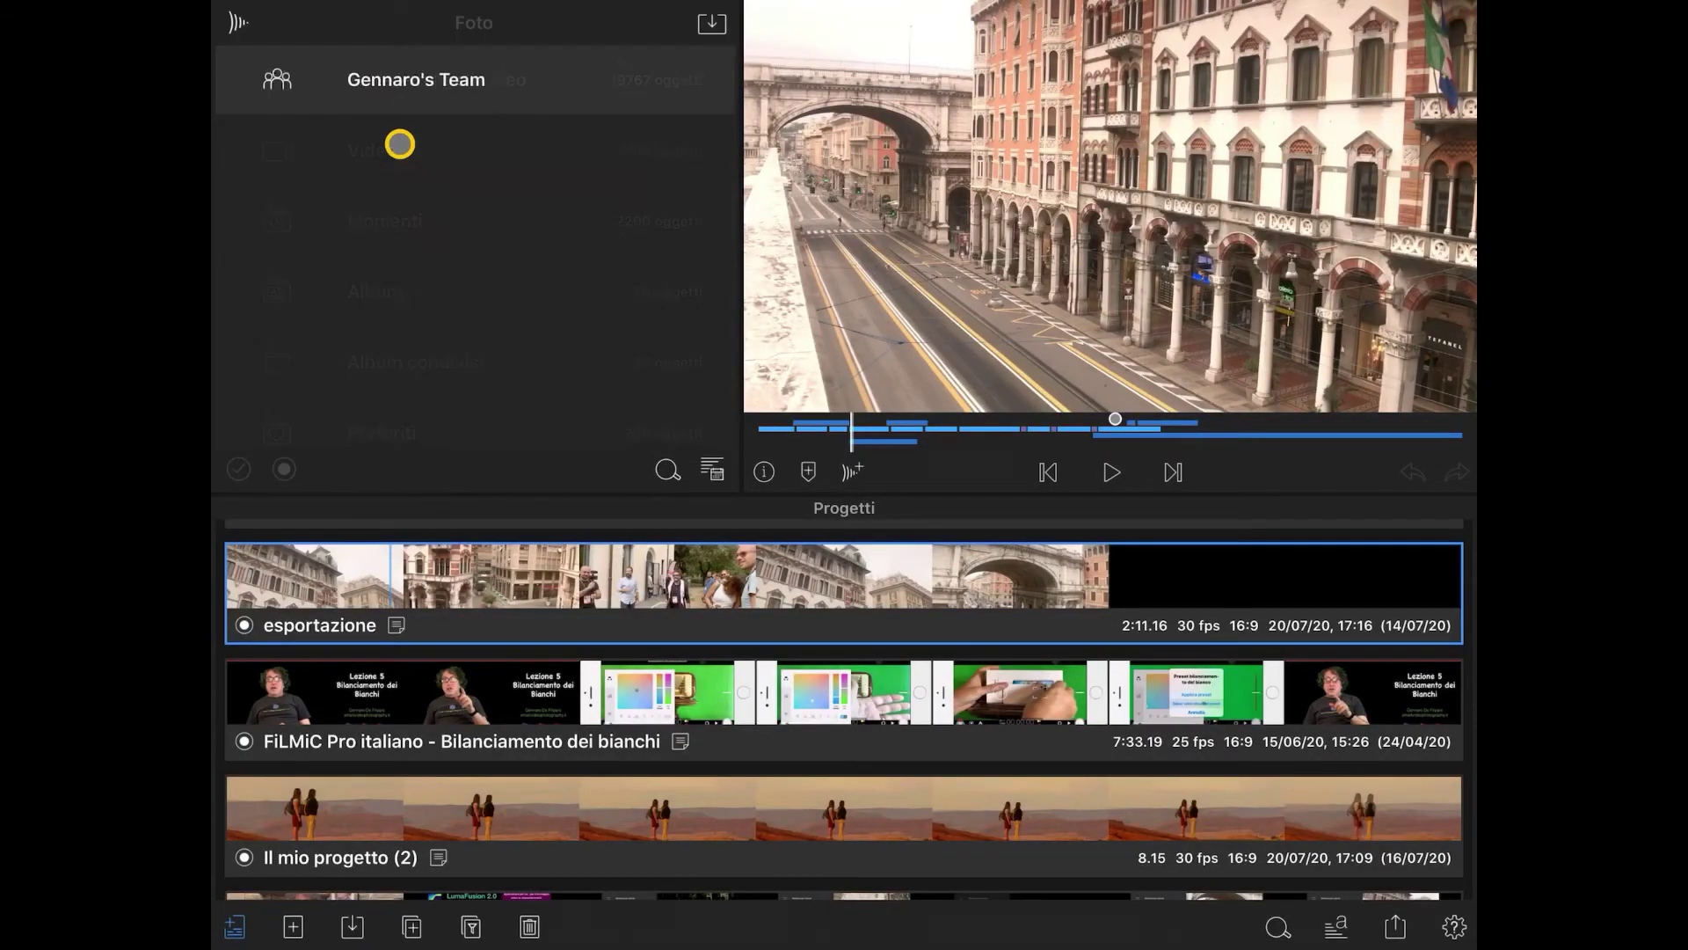
{"action": "left_click", "coordinate": [456, 84]}
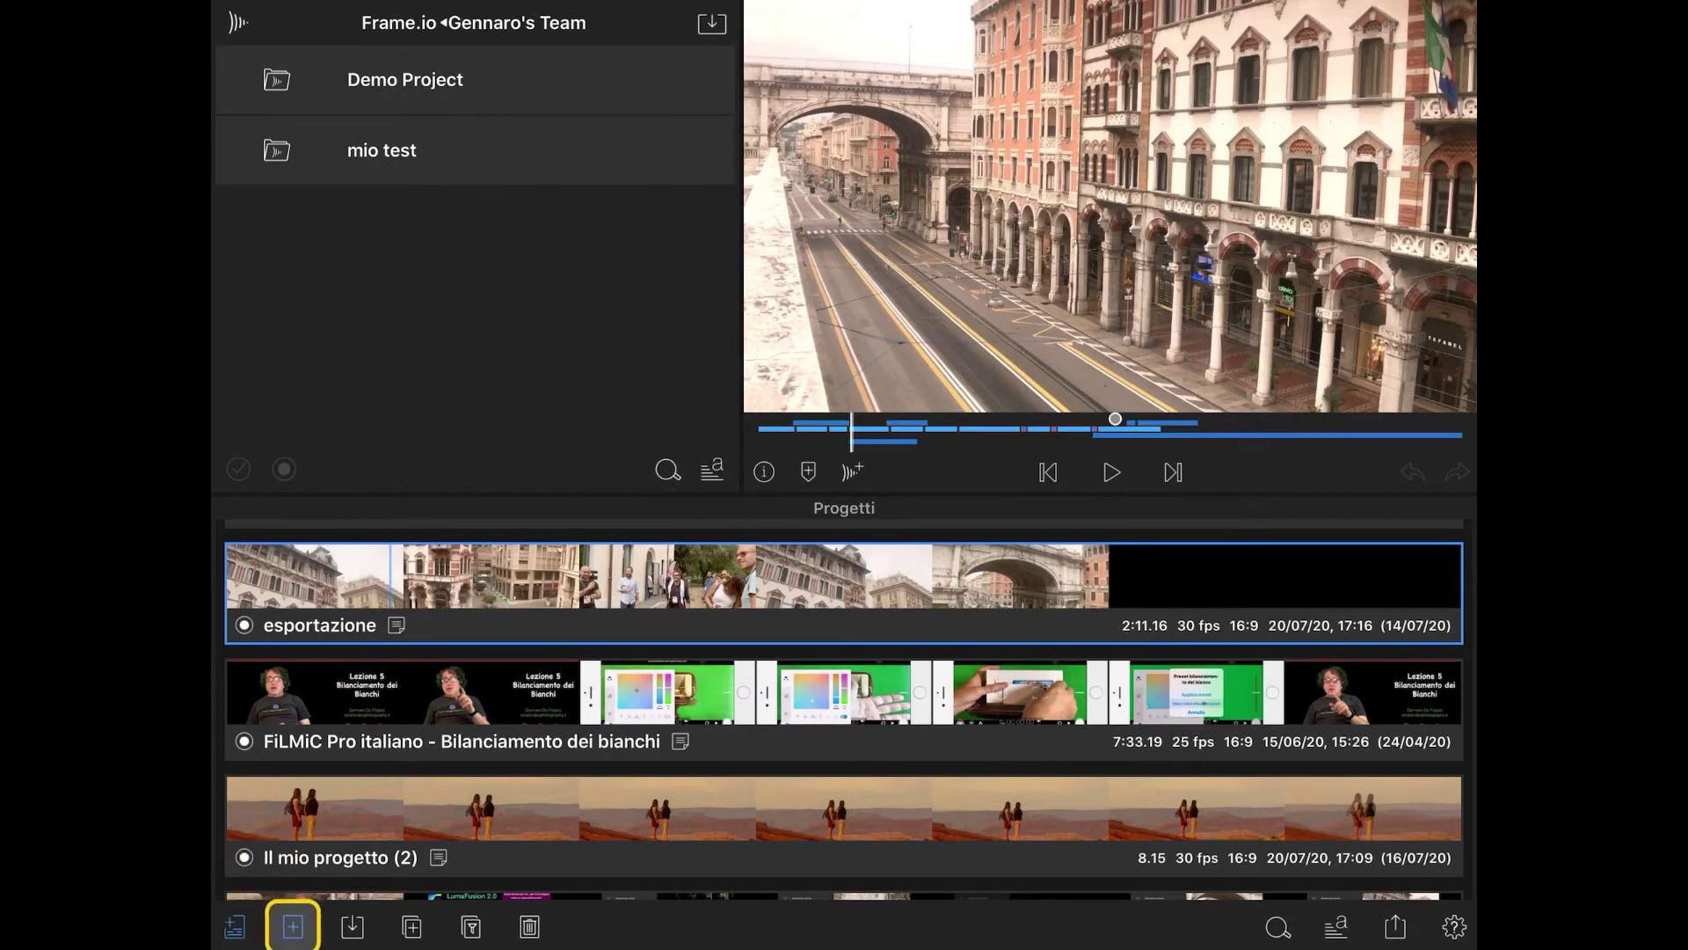
Create a new 30 fps 16:9 project and preview the clip in Frame.io's mio test folder
{"action": "left_click", "coordinate": [293, 926]}
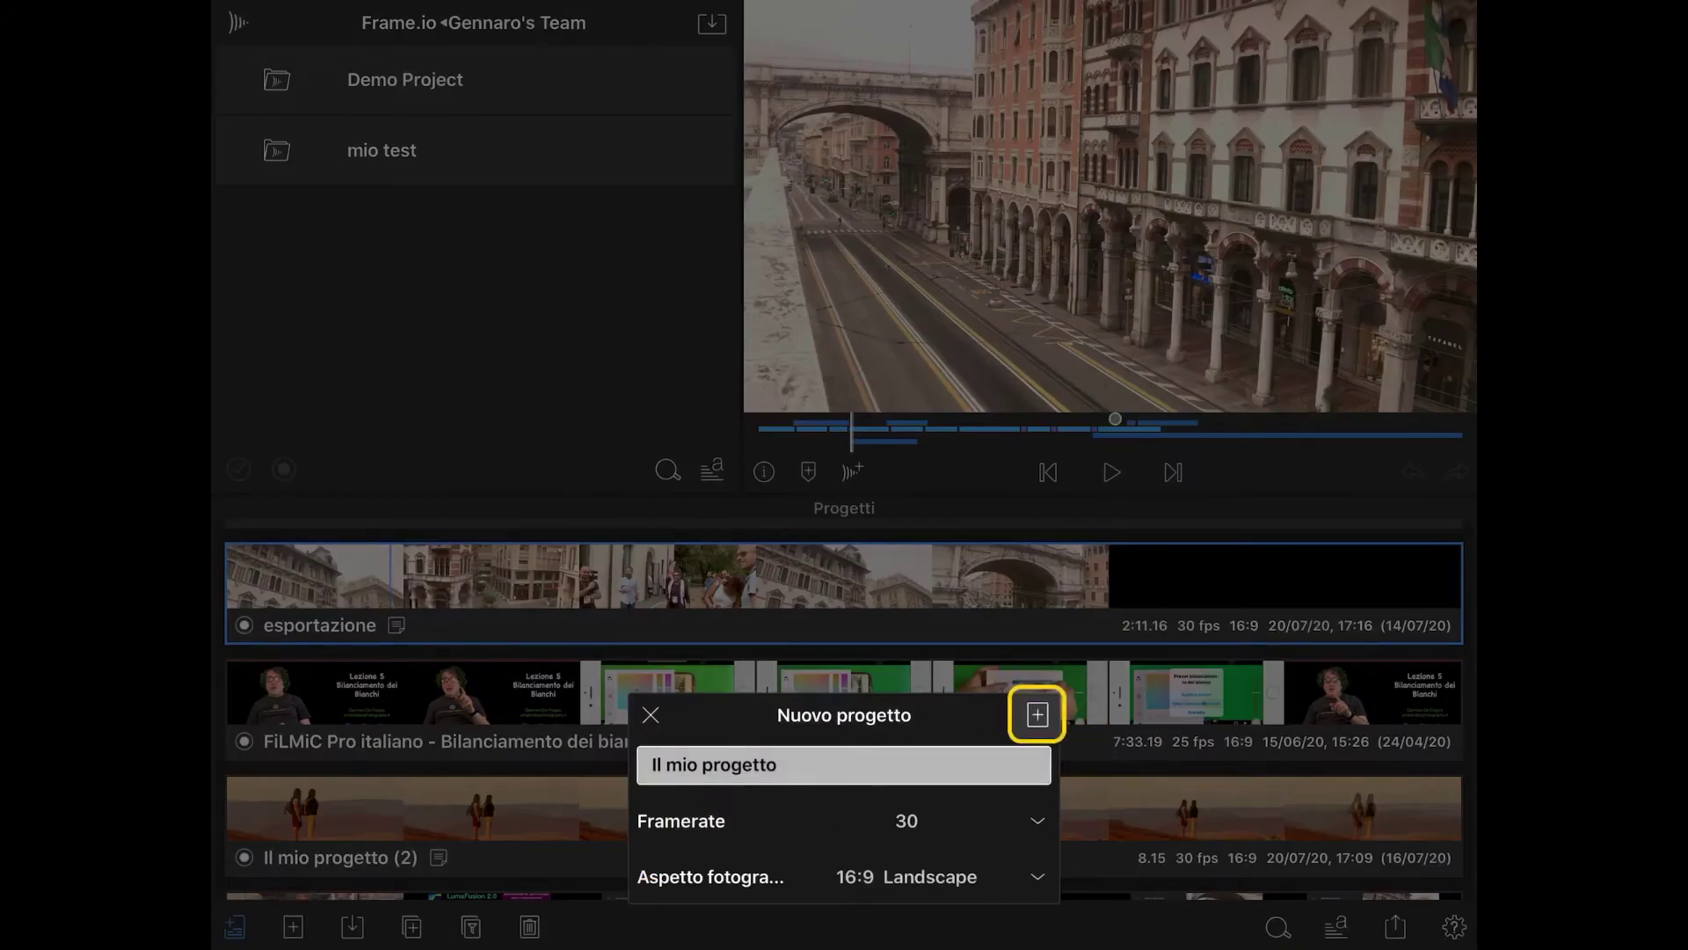
{"action": "left_click", "coordinate": [1038, 715]}
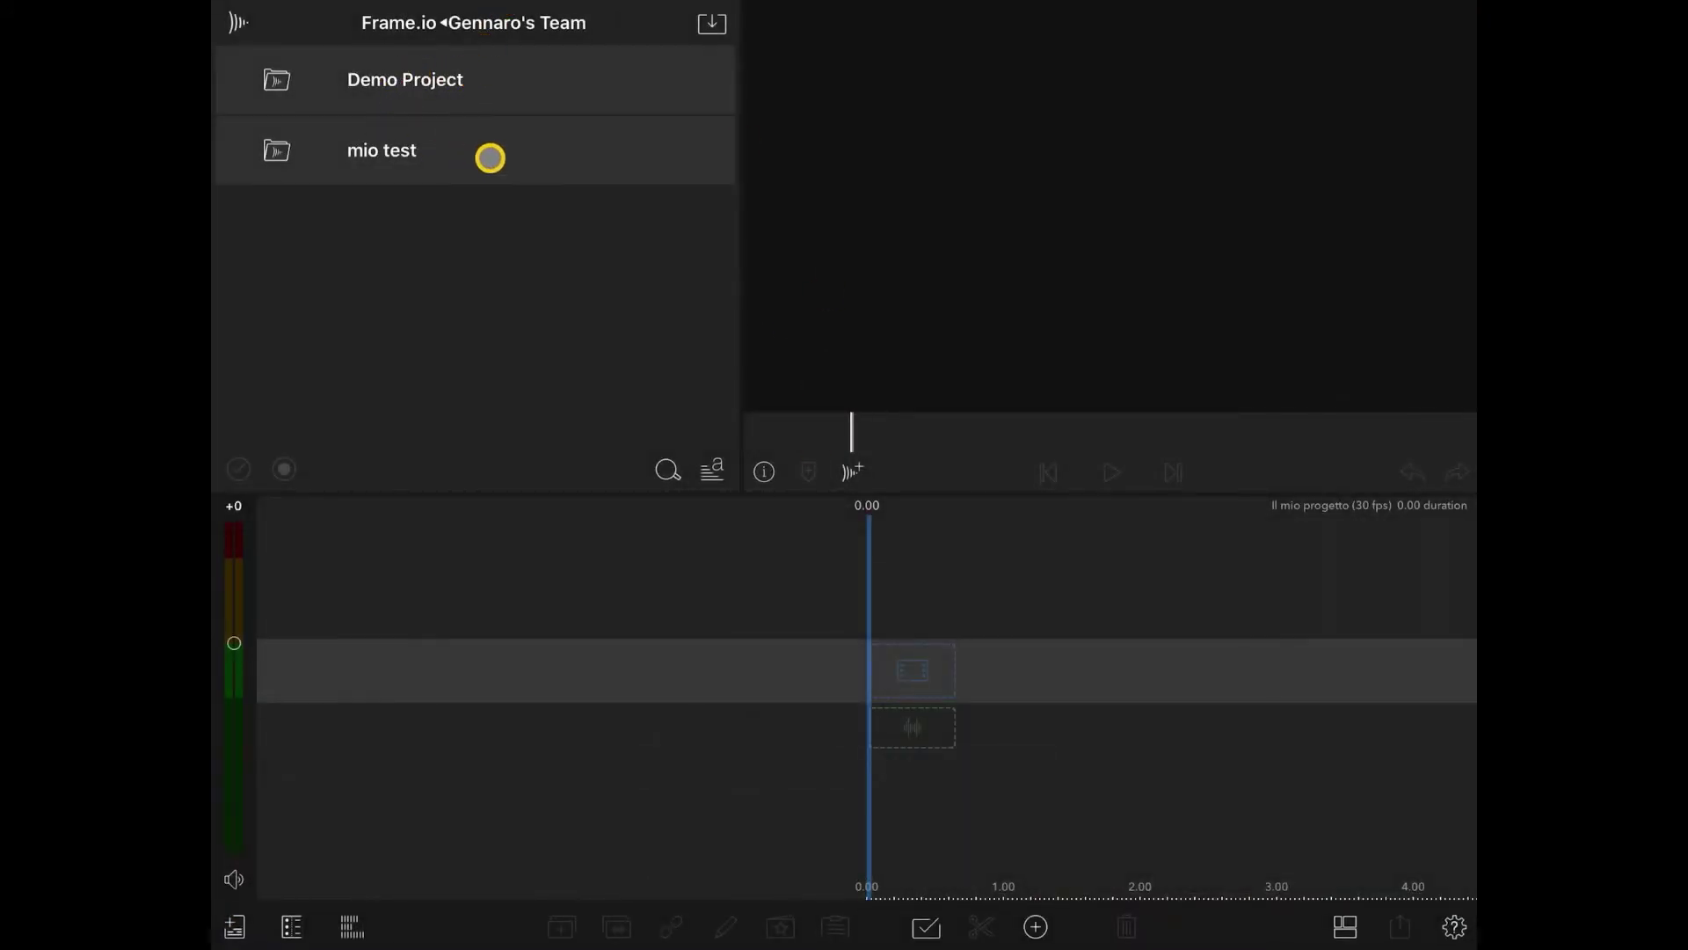
{"action": "left_click", "coordinate": [488, 157]}
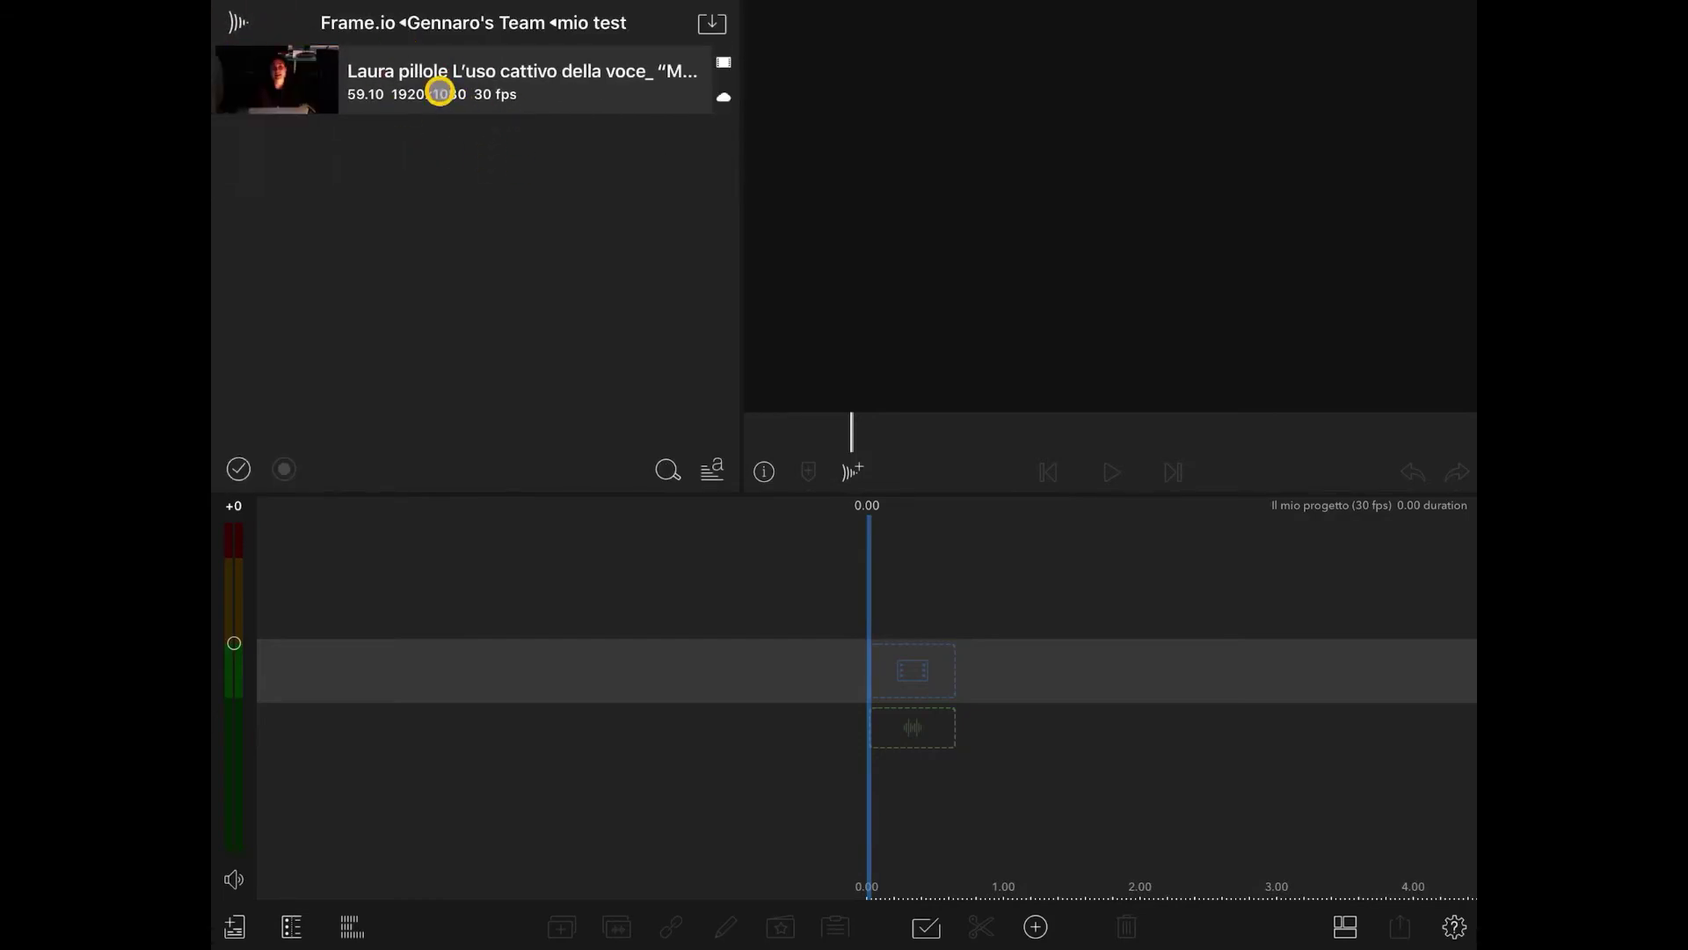
{"action": "left_click", "coordinate": [439, 90]}
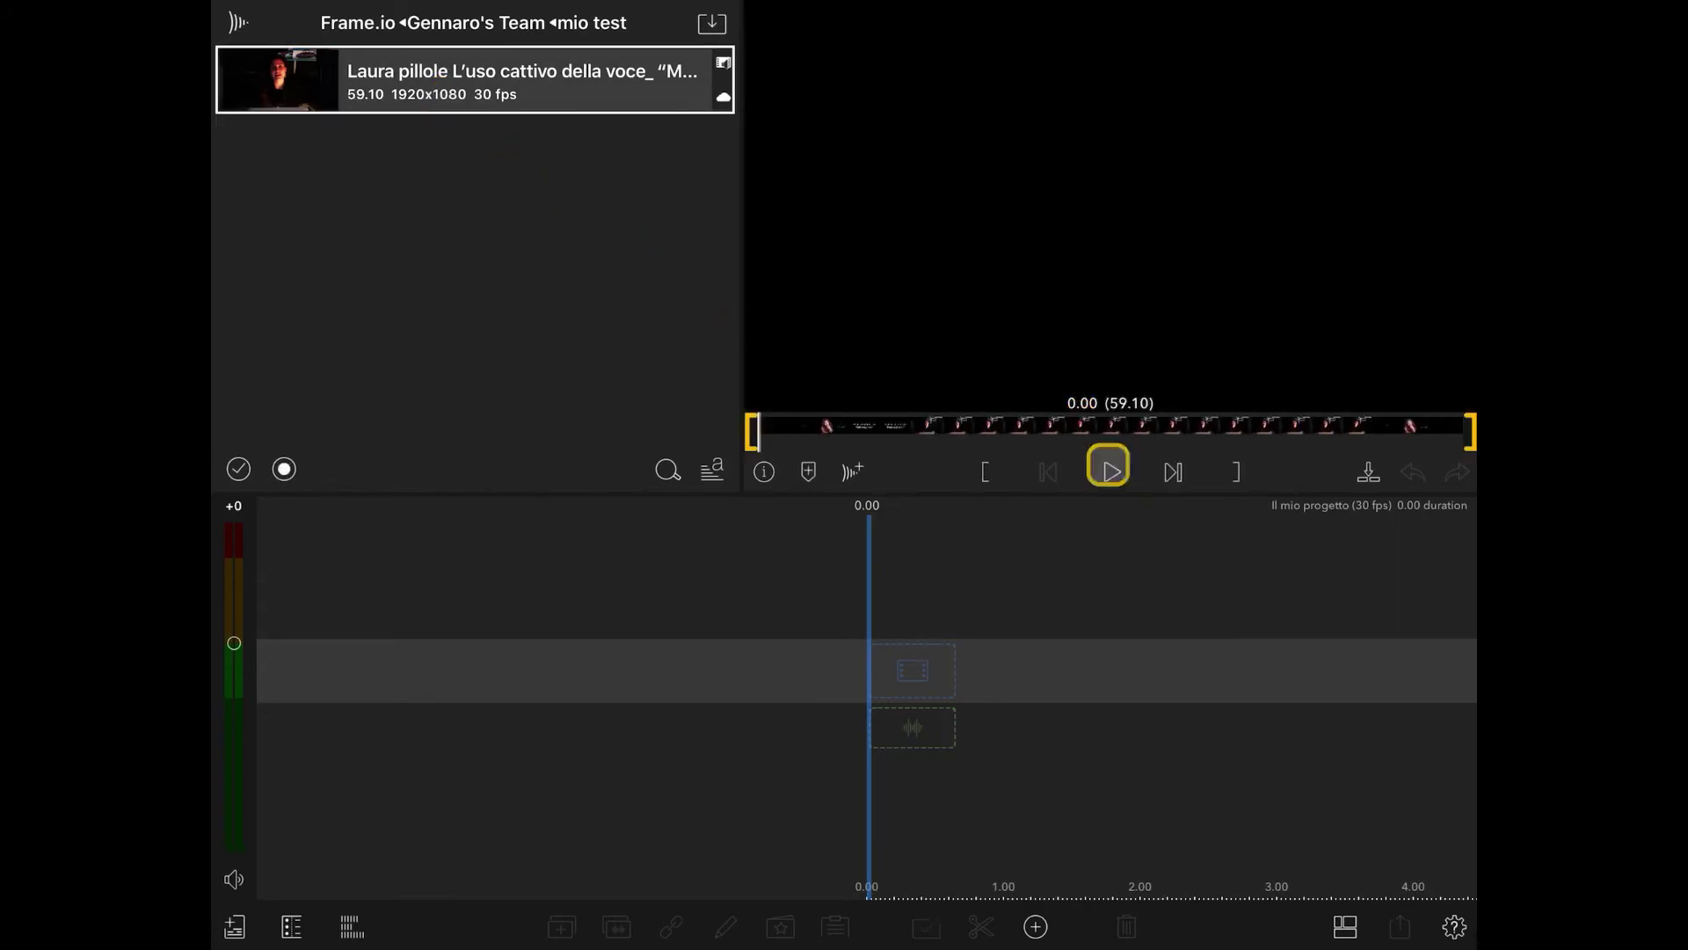
{"action": "left_click", "coordinate": [1110, 468]}
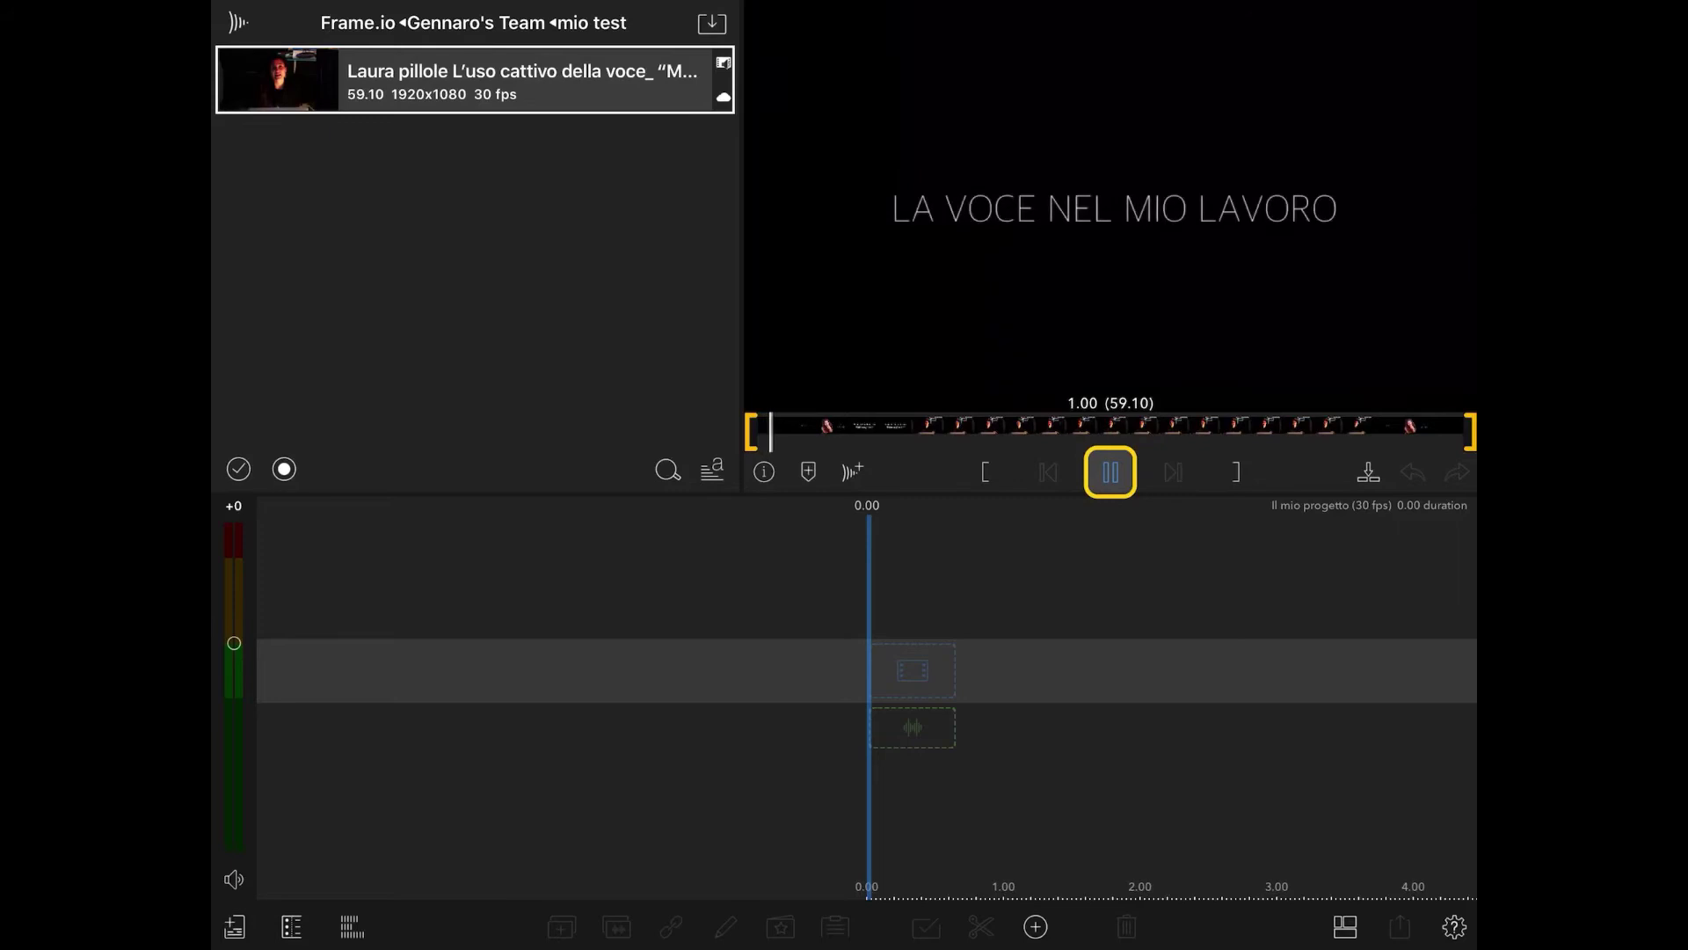
{"action": "left_click", "coordinate": [1110, 472]}
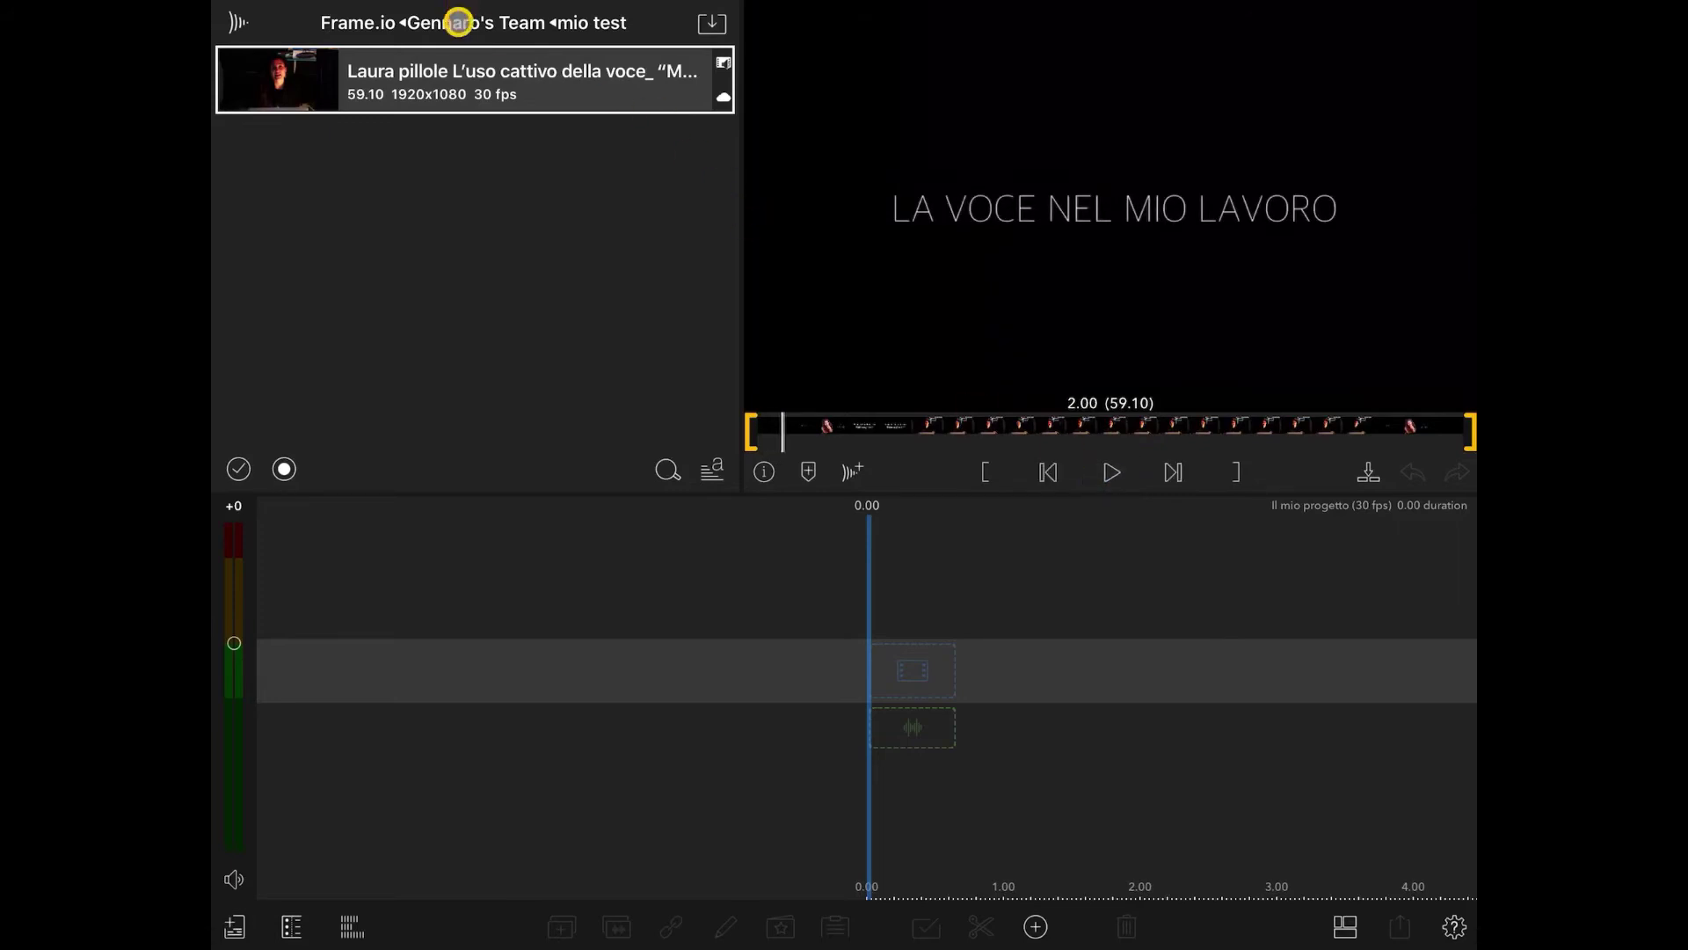
Add the 59.10-second Malmenage vocale clip to the timeline and scrub through it
{"action": "double_click", "coordinate": [464, 72]}
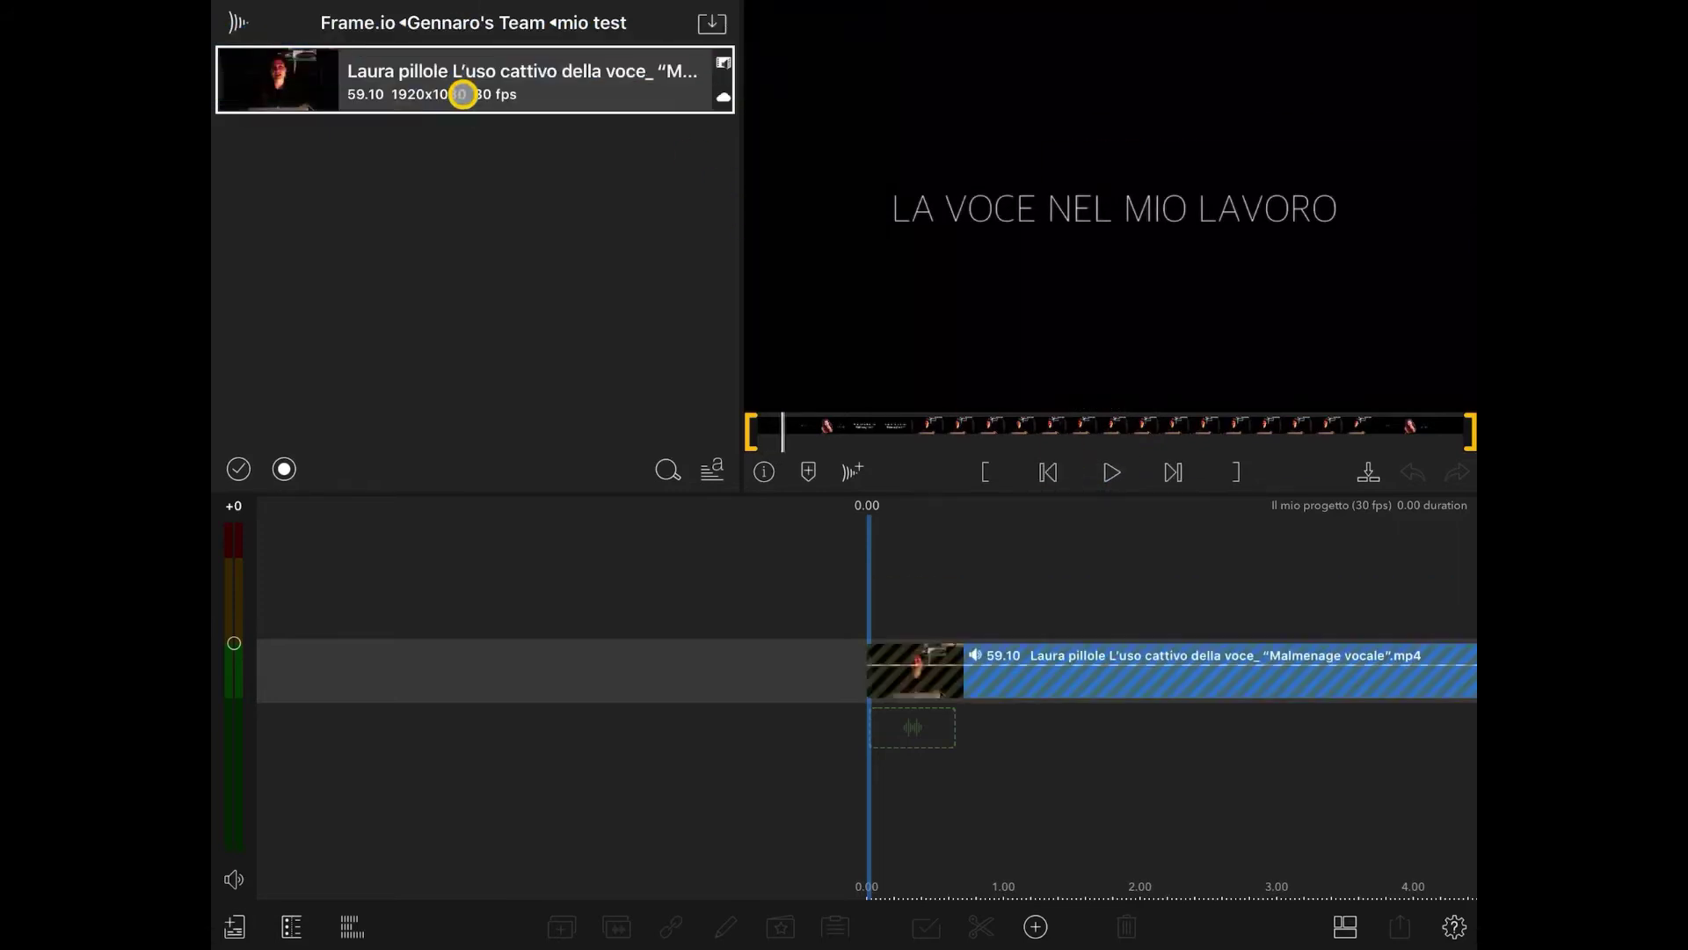
{"action": "scroll", "coordinate": [705, 584], "scroll_direction": "left", "scroll_amount": 10}
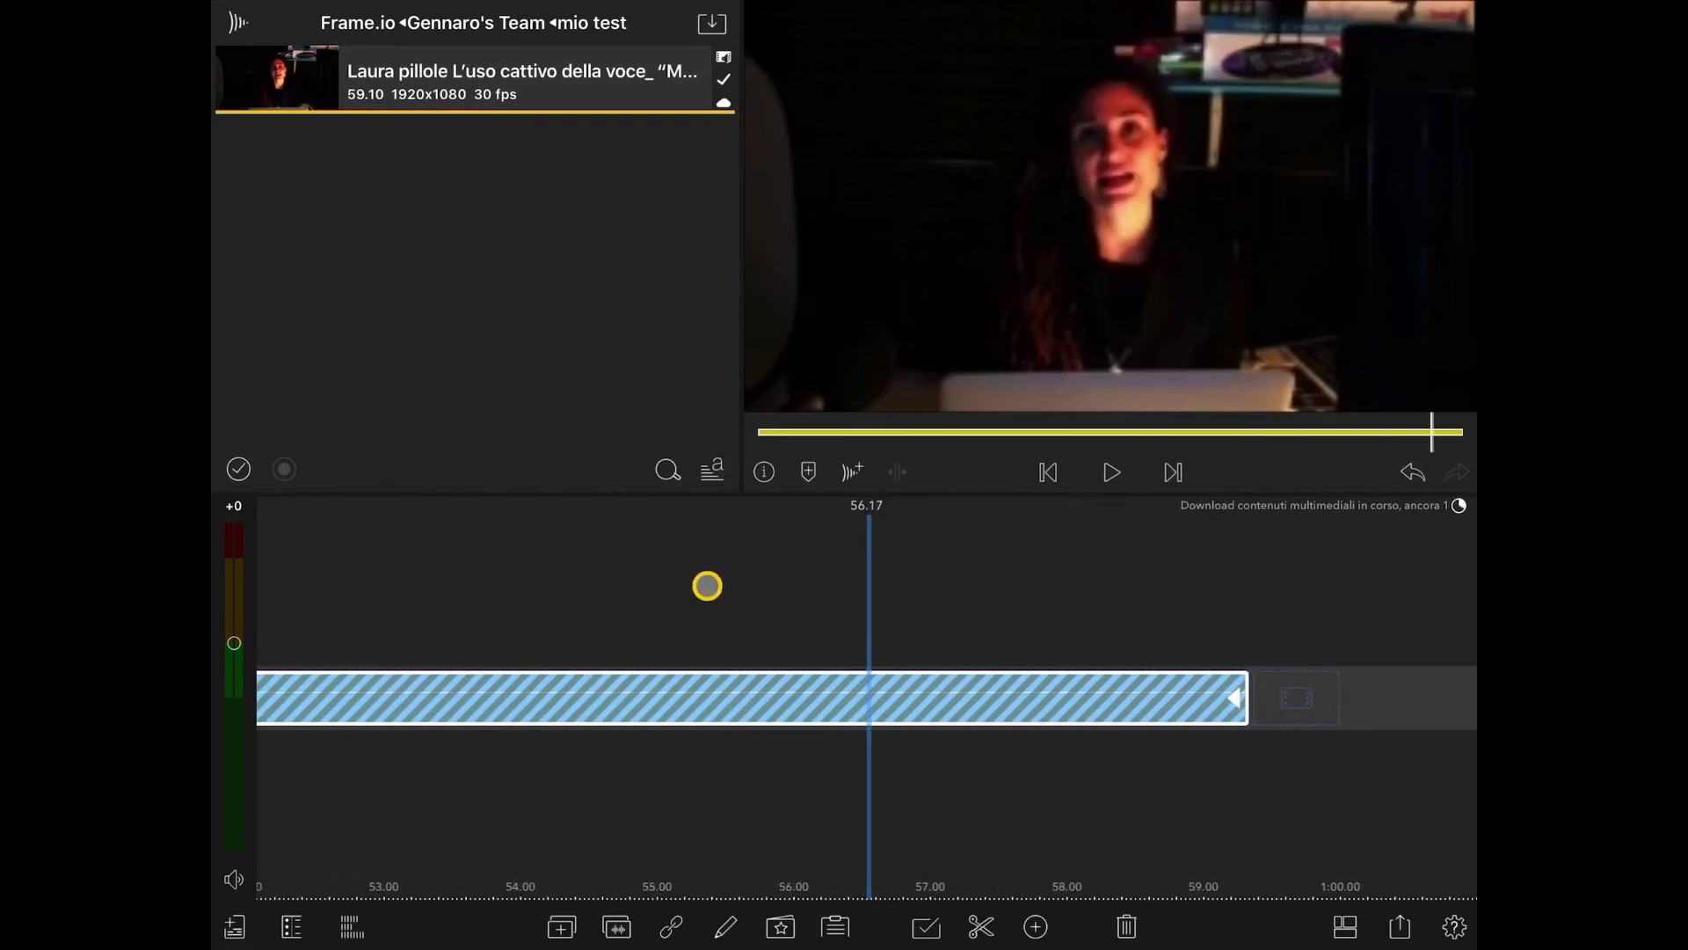
{"action": "scroll", "coordinate": [706, 584], "scroll_direction": "left", "scroll_amount": 15}
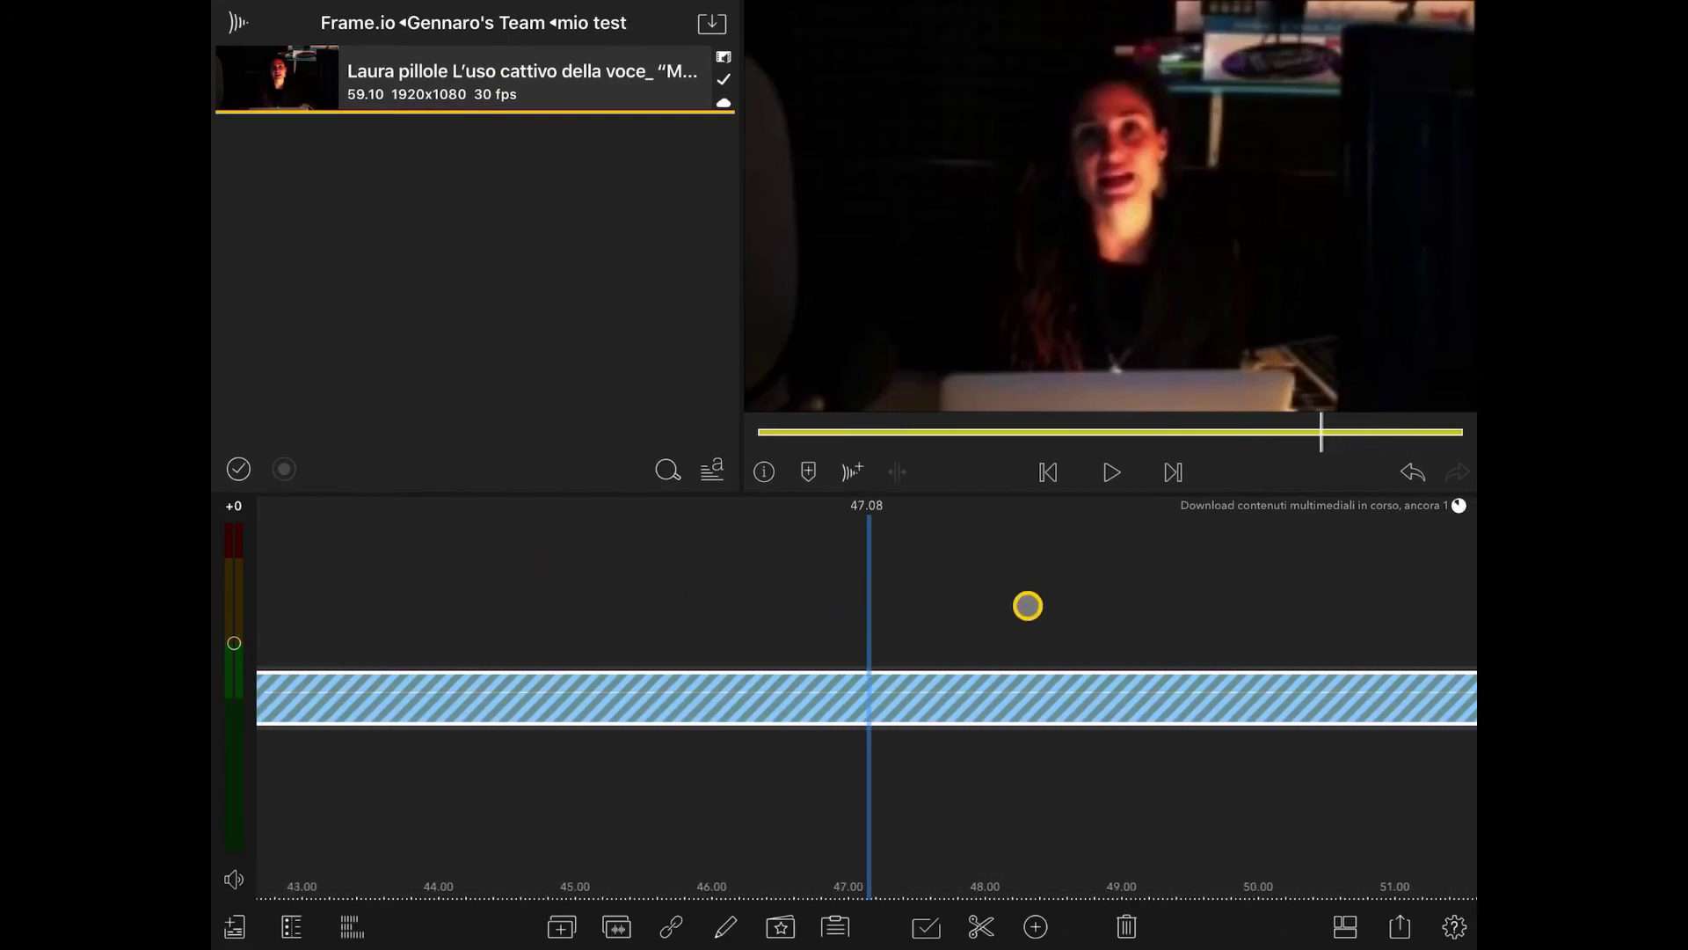
{"action": "scroll", "coordinate": [1140, 590], "scroll_direction": "left", "scroll_amount": 6}
{"action": "scroll", "coordinate": [1140, 590], "scroll_direction": "left", "scroll_amount": 6}
{"action": "scroll", "coordinate": [1140, 590], "scroll_direction": "left", "scroll_amount": 6}
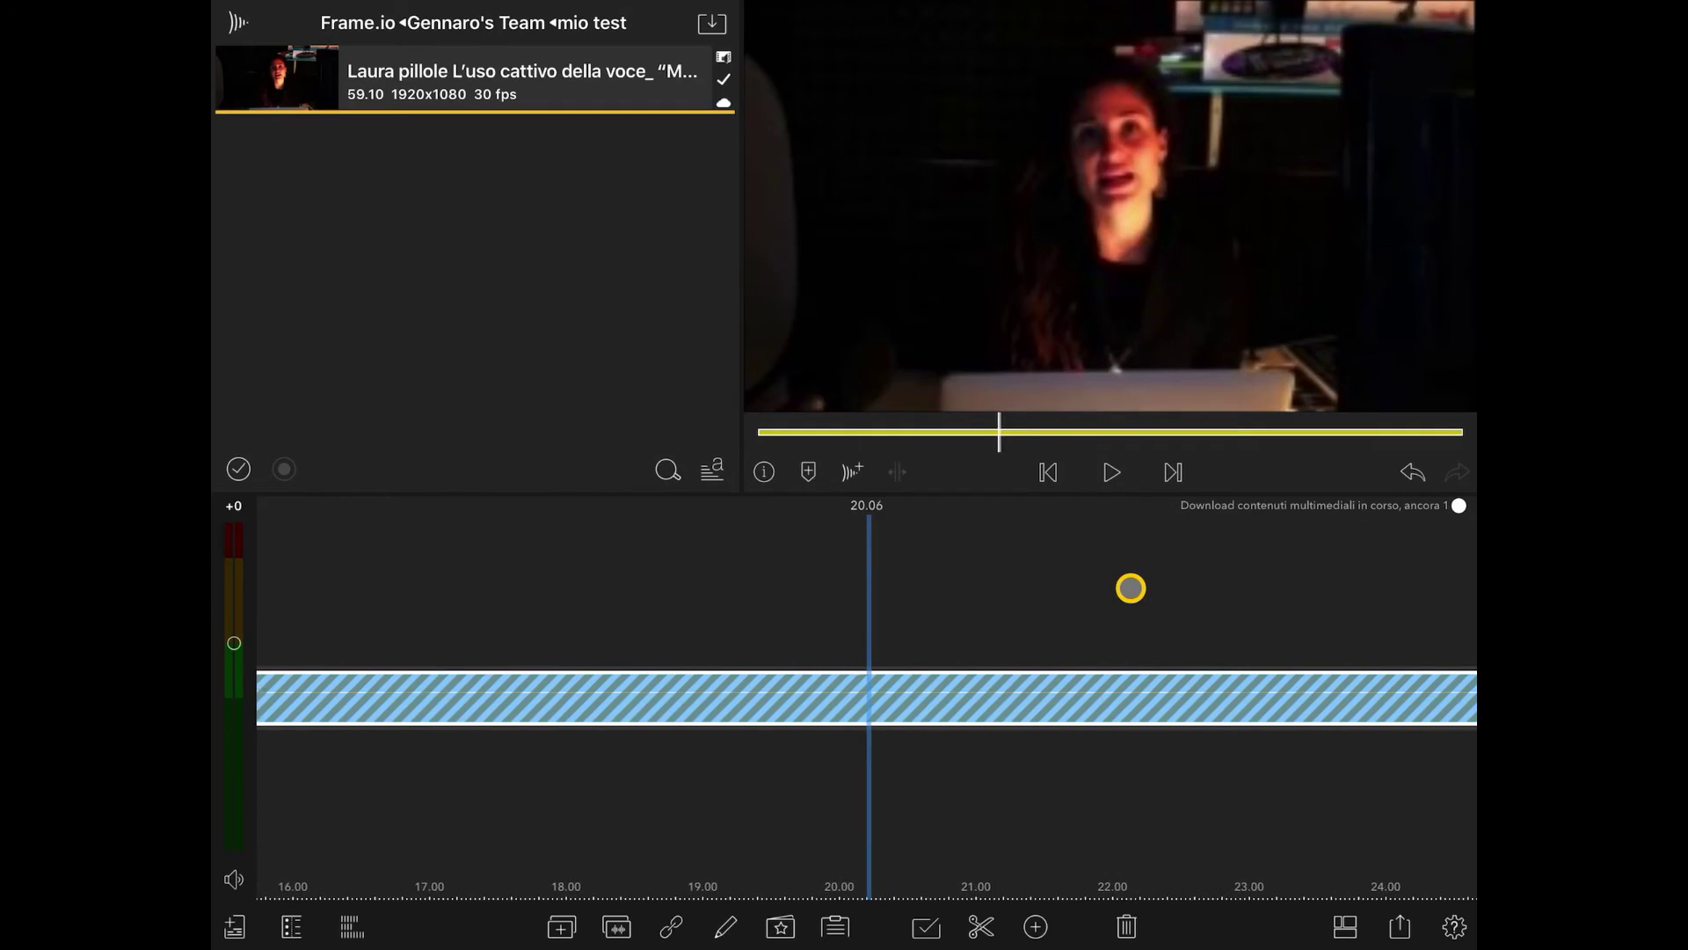
{"action": "scroll", "coordinate": [1131, 588], "scroll_direction": "left", "scroll_amount": 6}
{"action": "scroll", "coordinate": [1131, 587], "scroll_direction": "left", "scroll_amount": 2}
{"action": "scroll", "coordinate": [1355, 668], "scroll_direction": "down", "scroll_amount": 2}
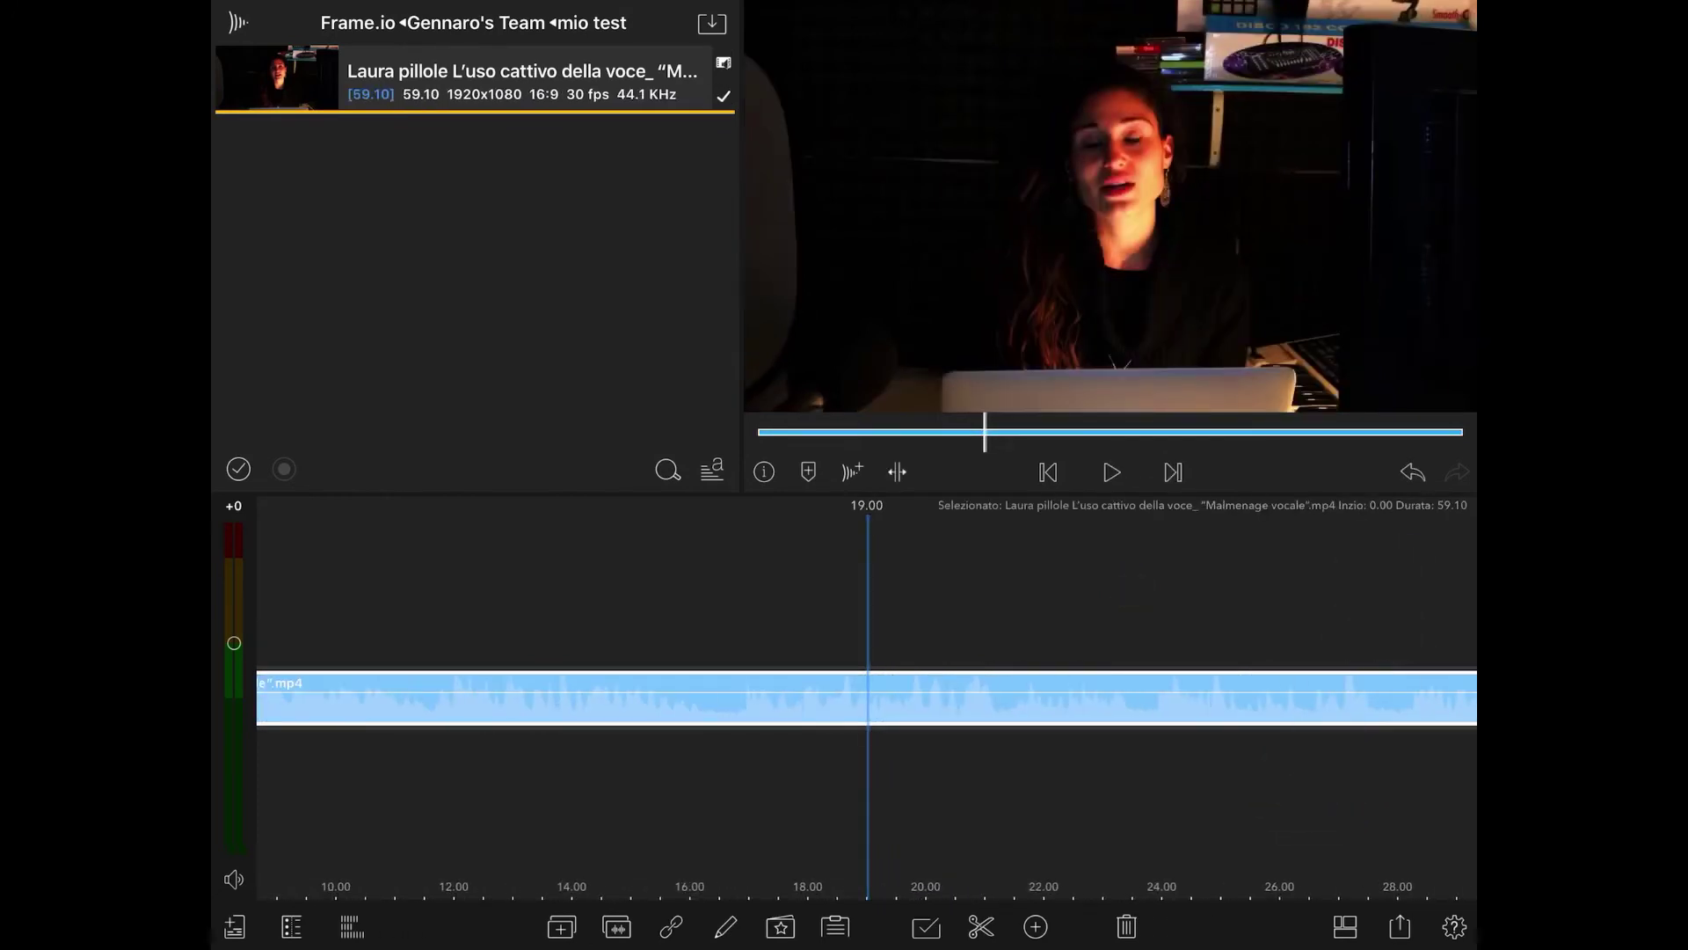
{"action": "left_click_drag", "start_coordinate": [882, 630], "coordinate": [1000, 642]}
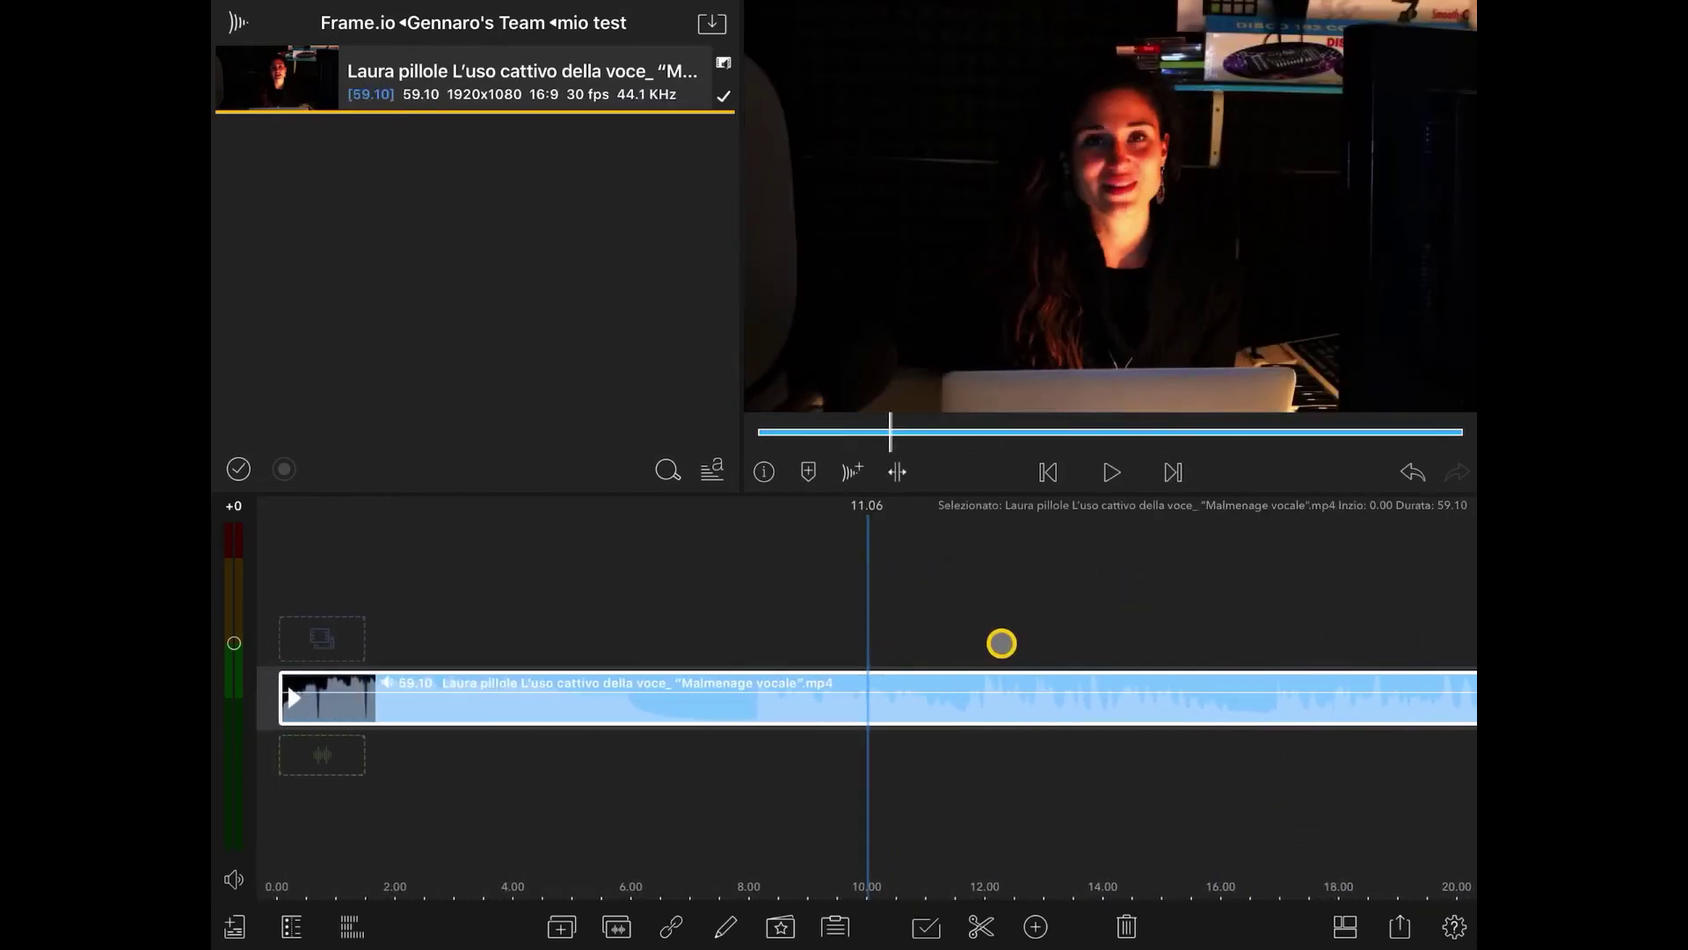
{"action": "left_click_drag", "start_coordinate": [1171, 841], "coordinate": [965, 829]}
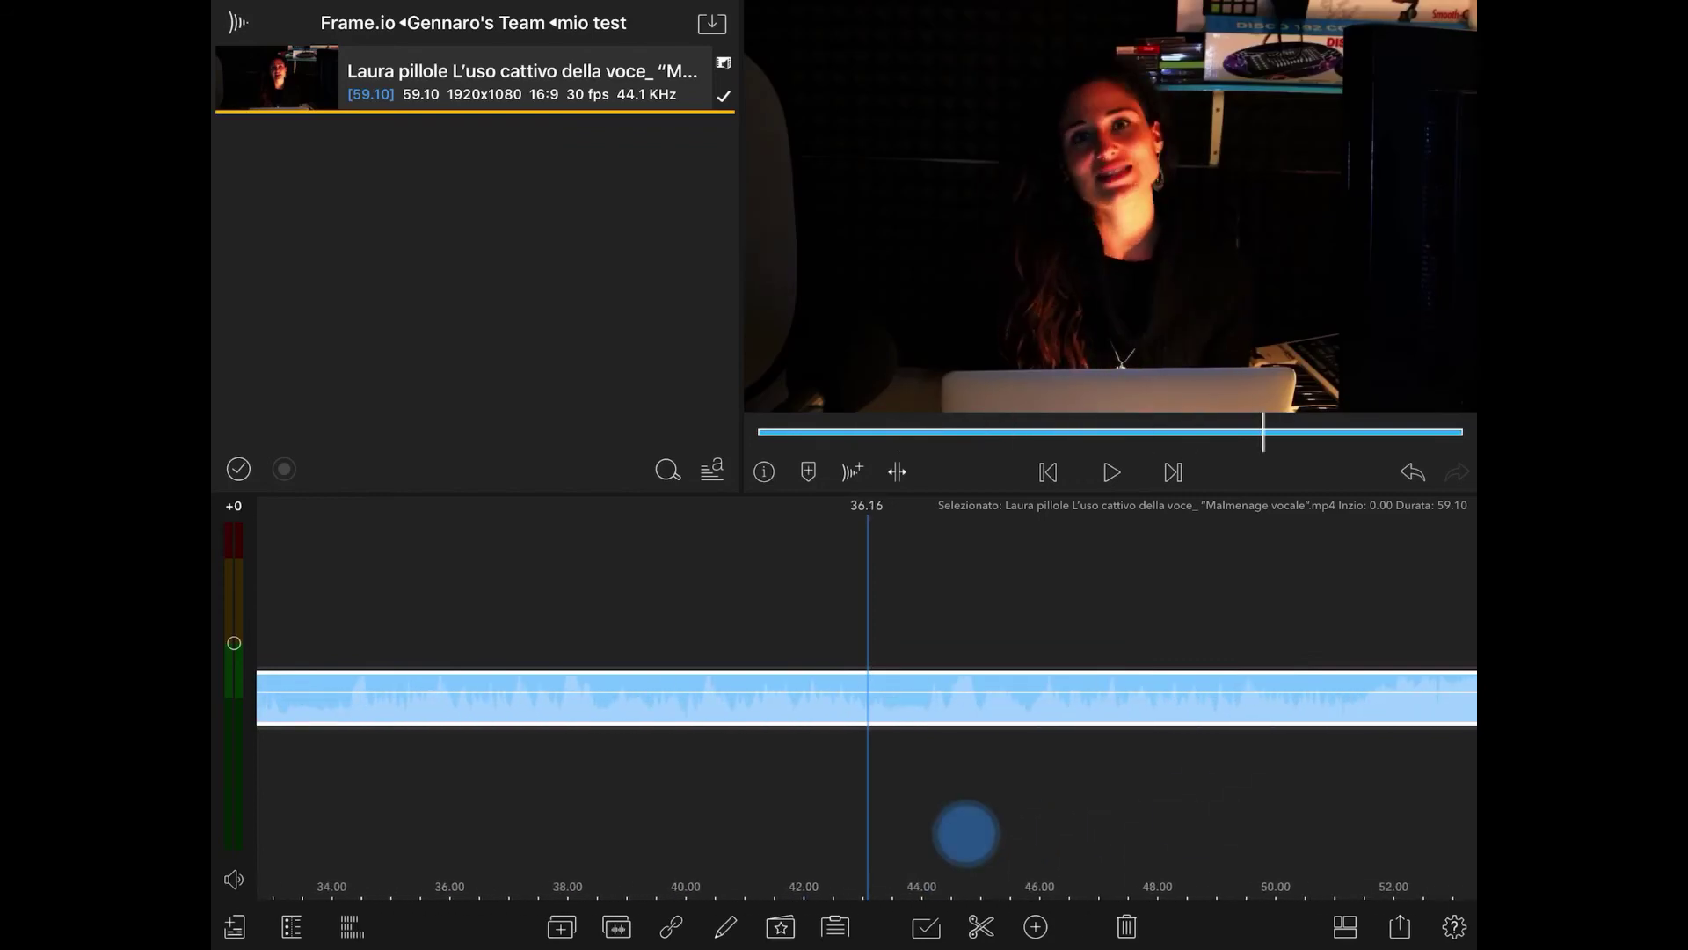
{"action": "left_click_drag", "start_coordinate": [615, 563], "coordinate": [976, 545]}
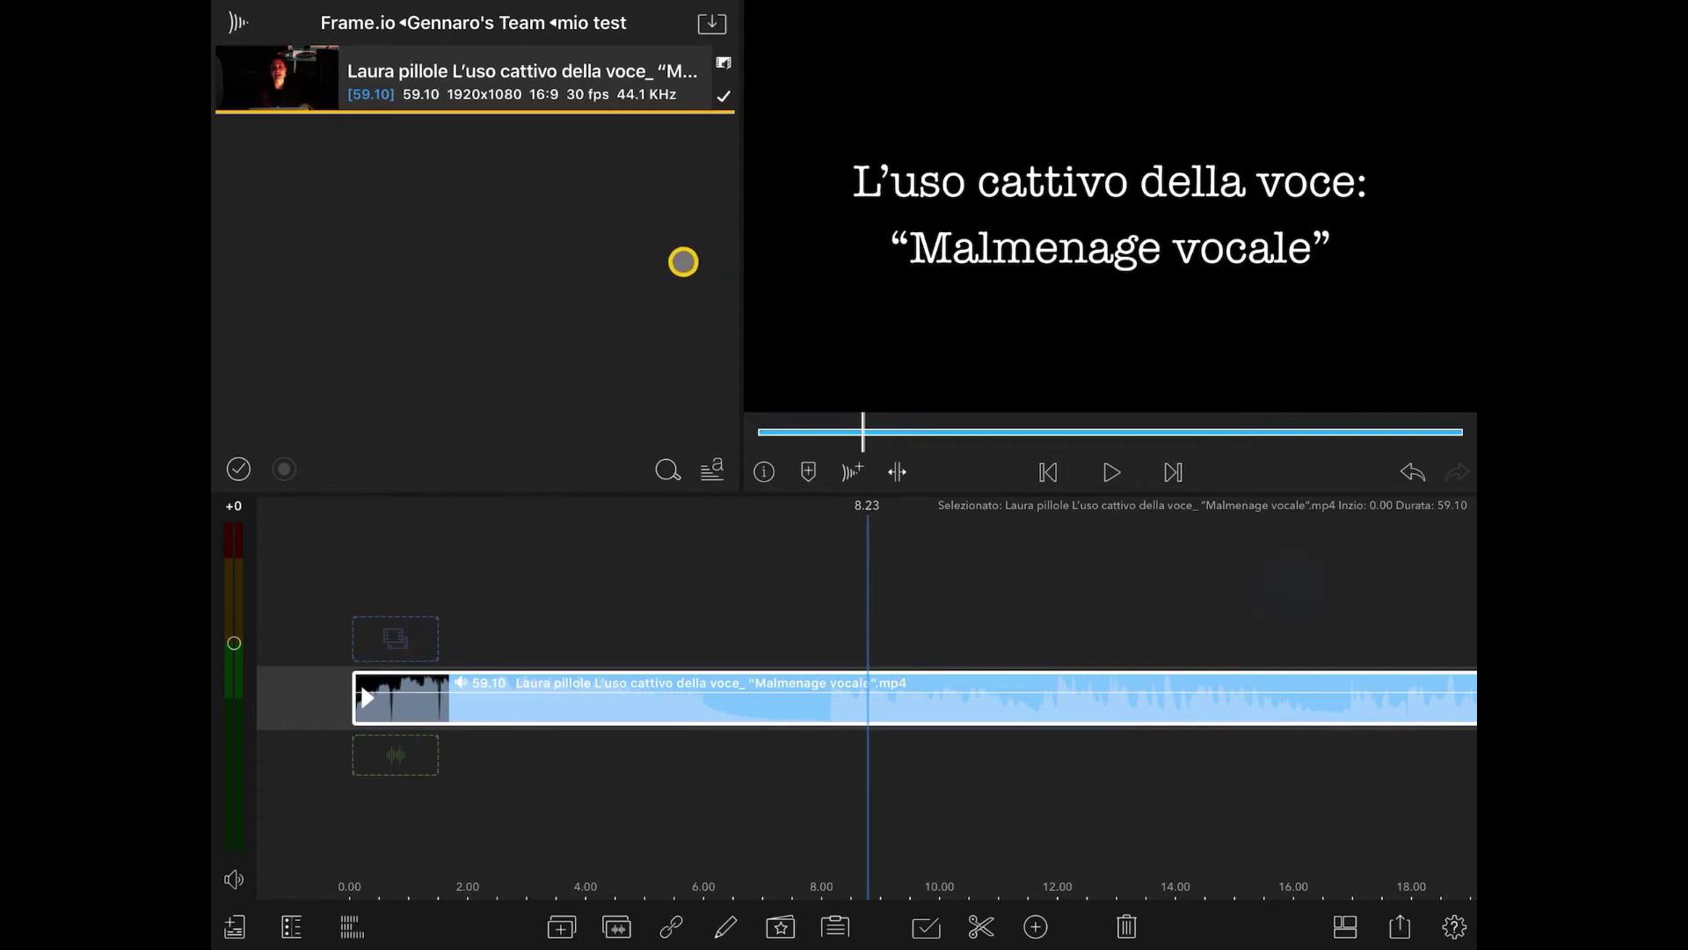
{"action": "scroll", "coordinate": [1270, 686], "scroll_direction": "down", "scroll_amount": 5}
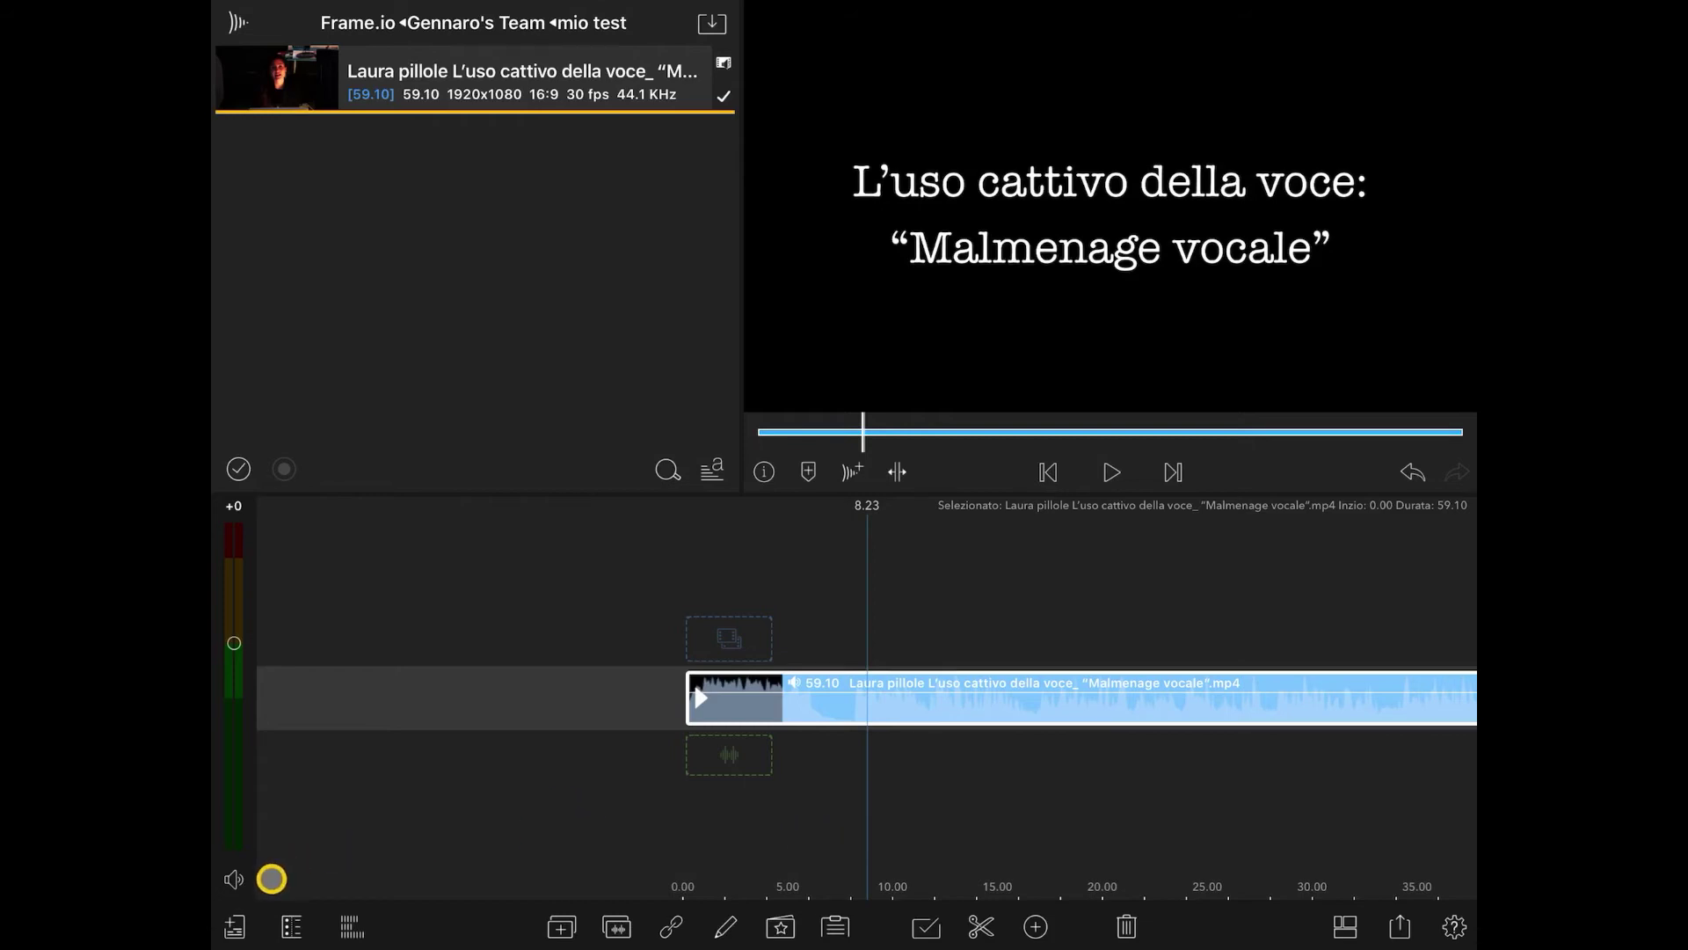
{"action": "left_click", "coordinate": [234, 925]}
{"action": "scroll", "coordinate": [505, 781], "scroll_direction": "down", "scroll_amount": 5}
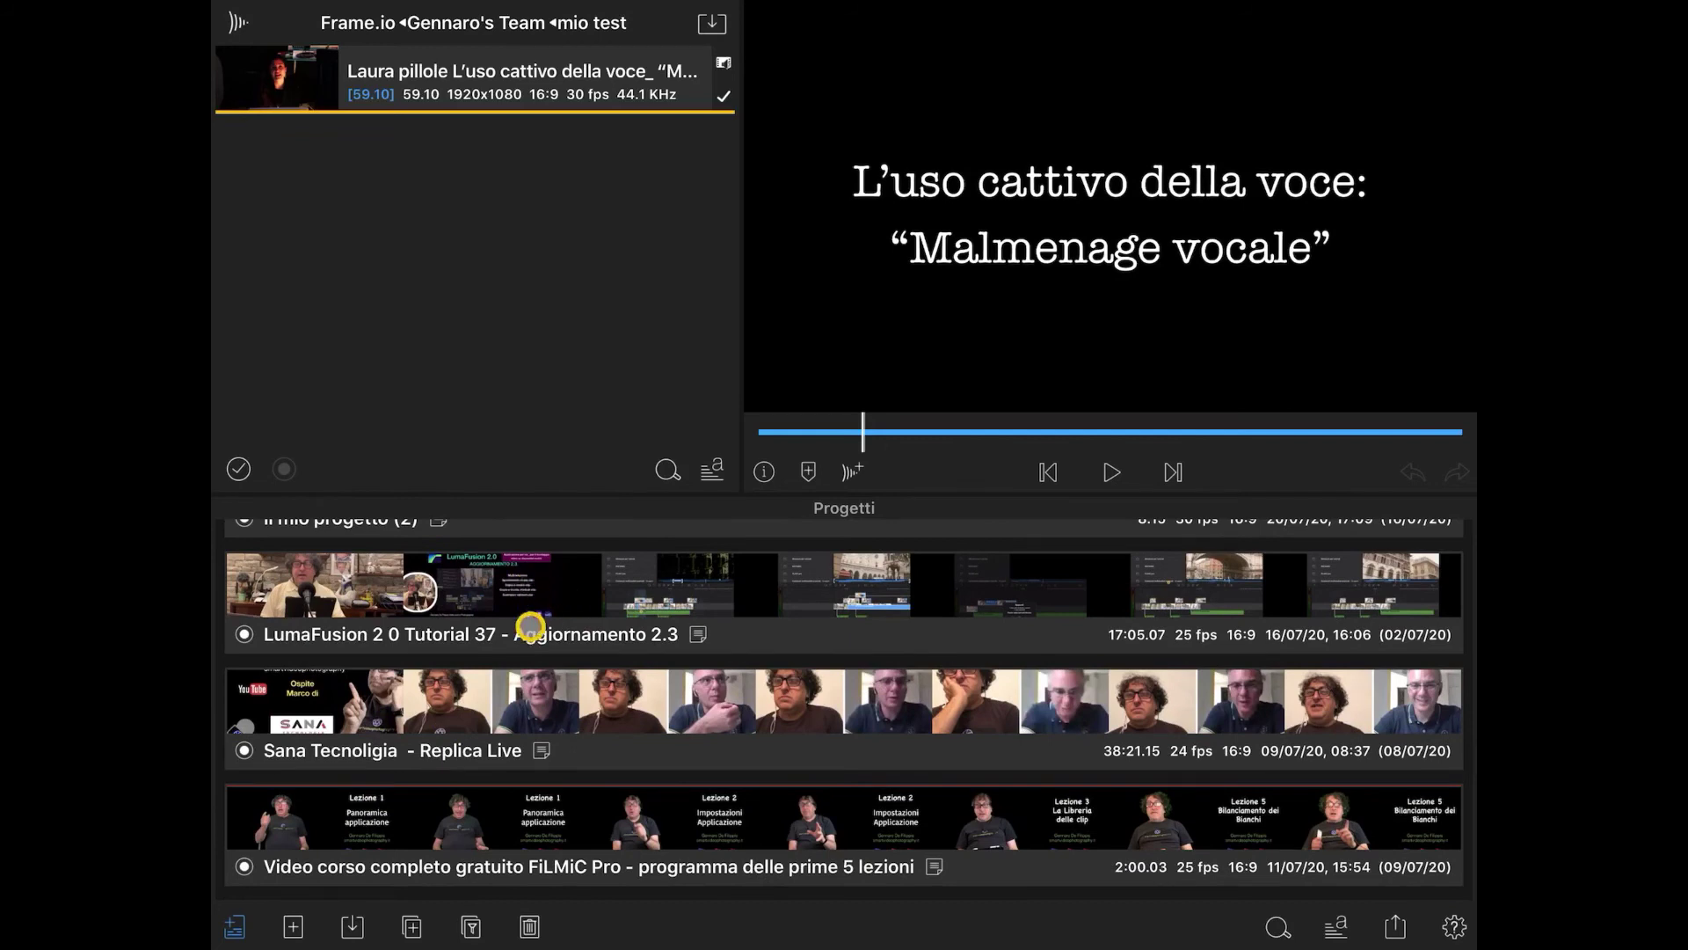
{"action": "scroll", "coordinate": [487, 740], "scroll_direction": "down", "scroll_amount": 10}
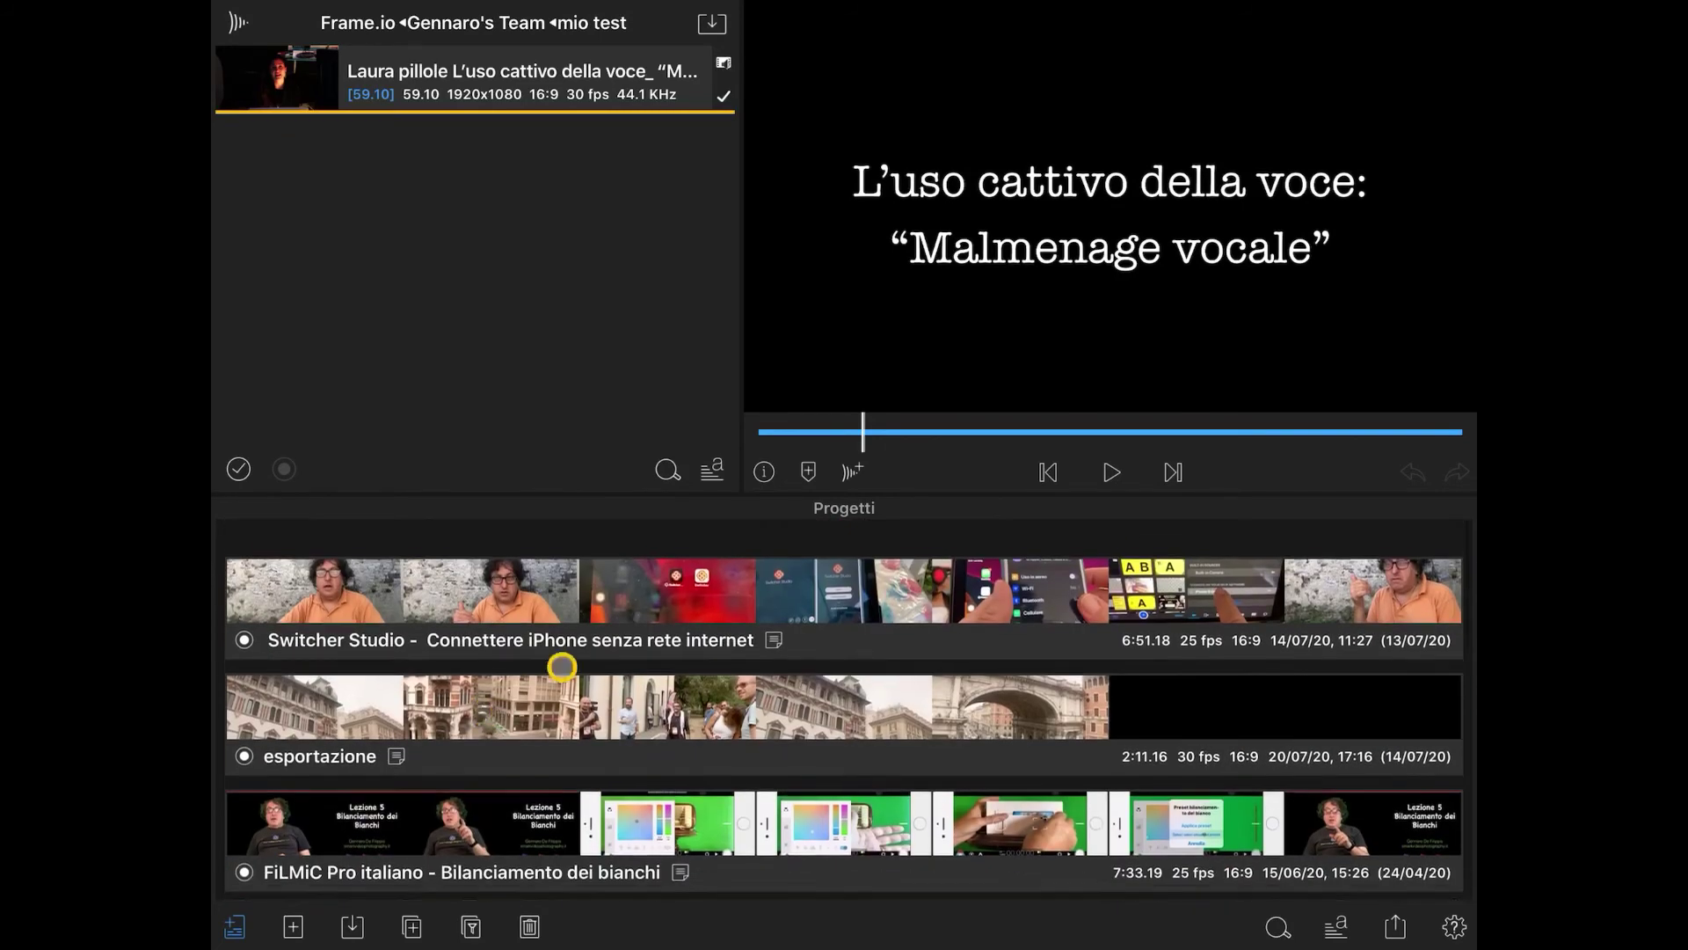
{"action": "scroll", "coordinate": [554, 630], "scroll_direction": "down", "scroll_amount": 5}
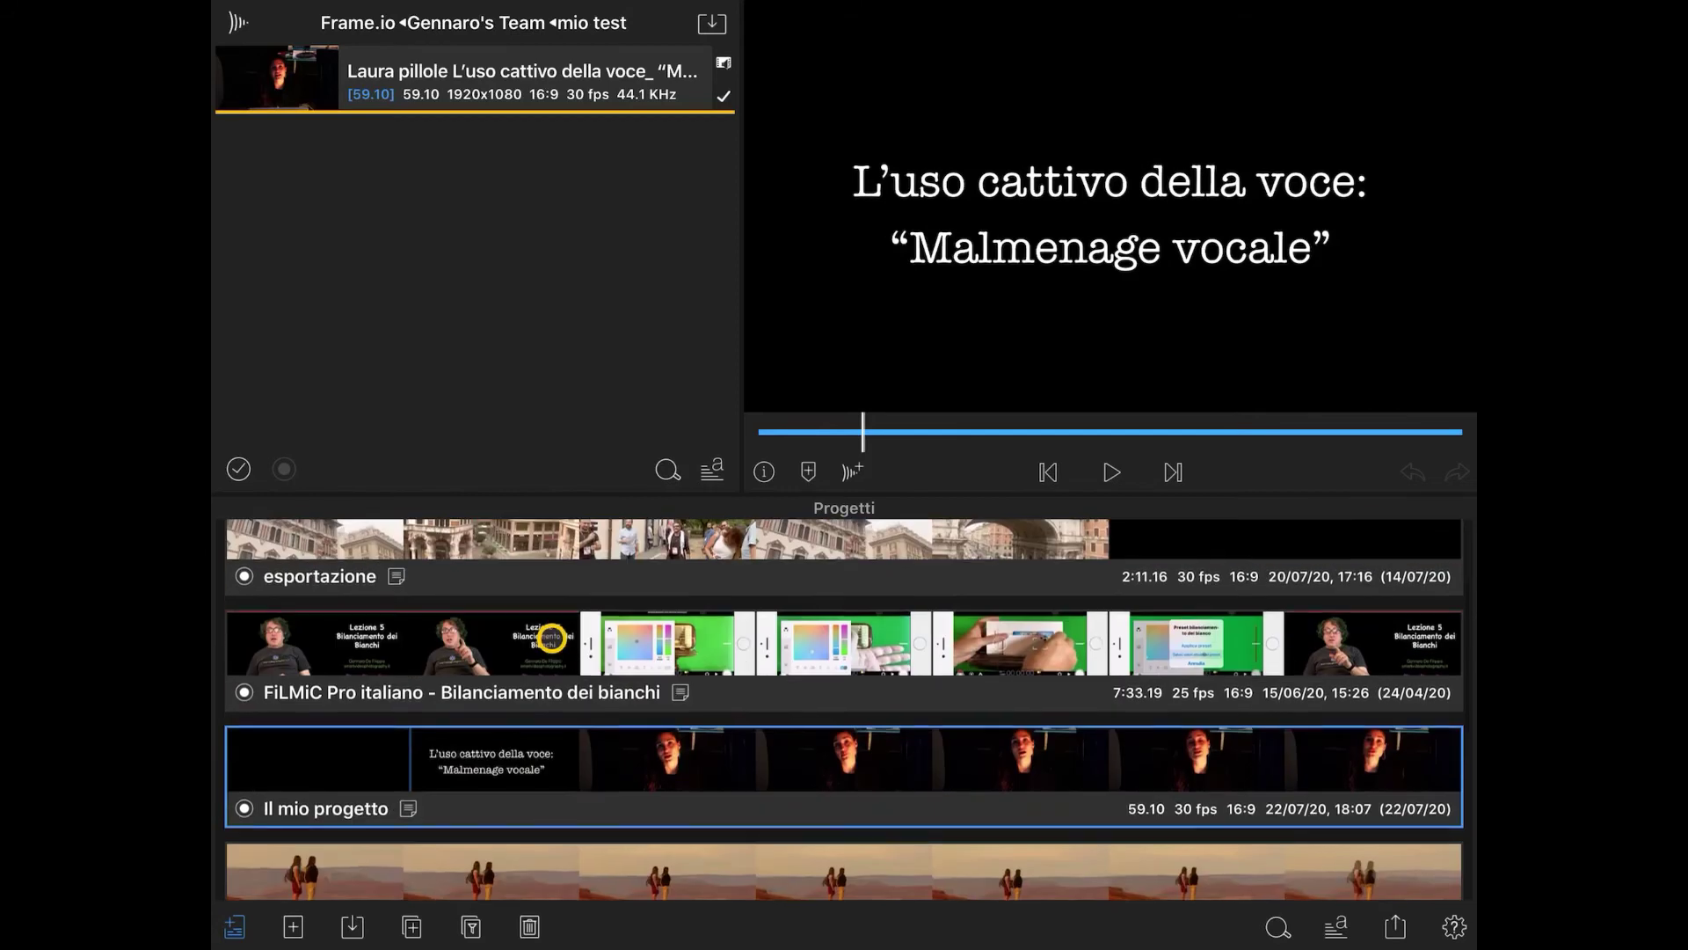
{"action": "left_click", "coordinate": [550, 682]}
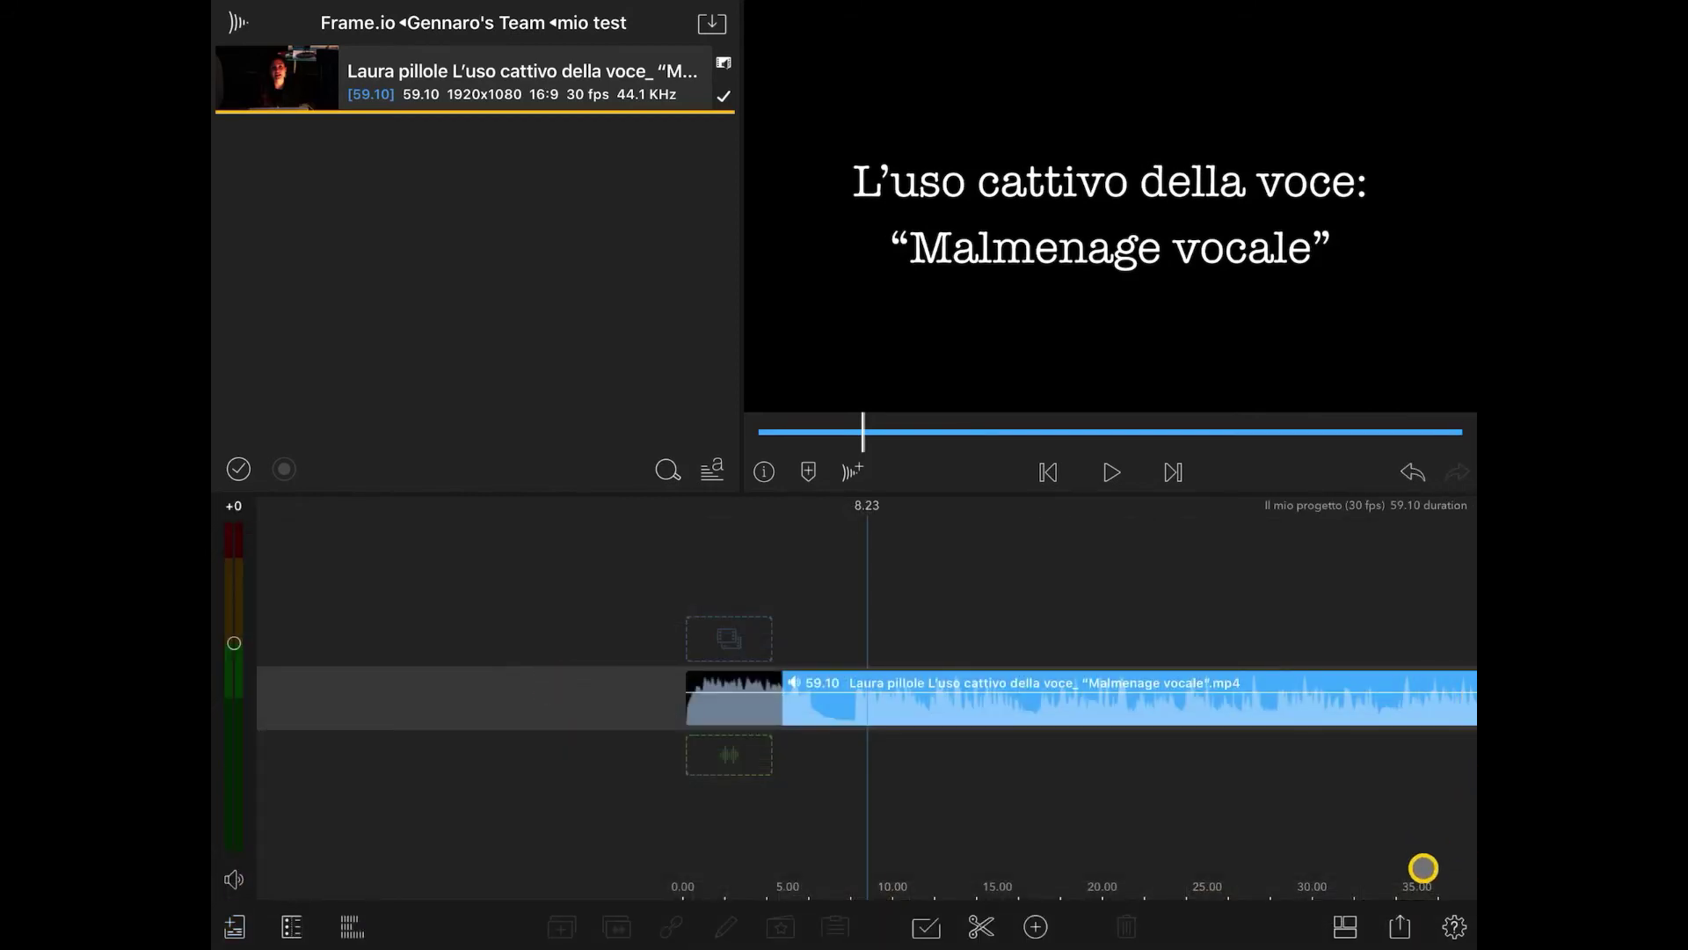
Move Frame.io to the top of the In-Use movie export destinations, above Foto and YouTube
{"action": "left_click", "coordinate": [1400, 925]}
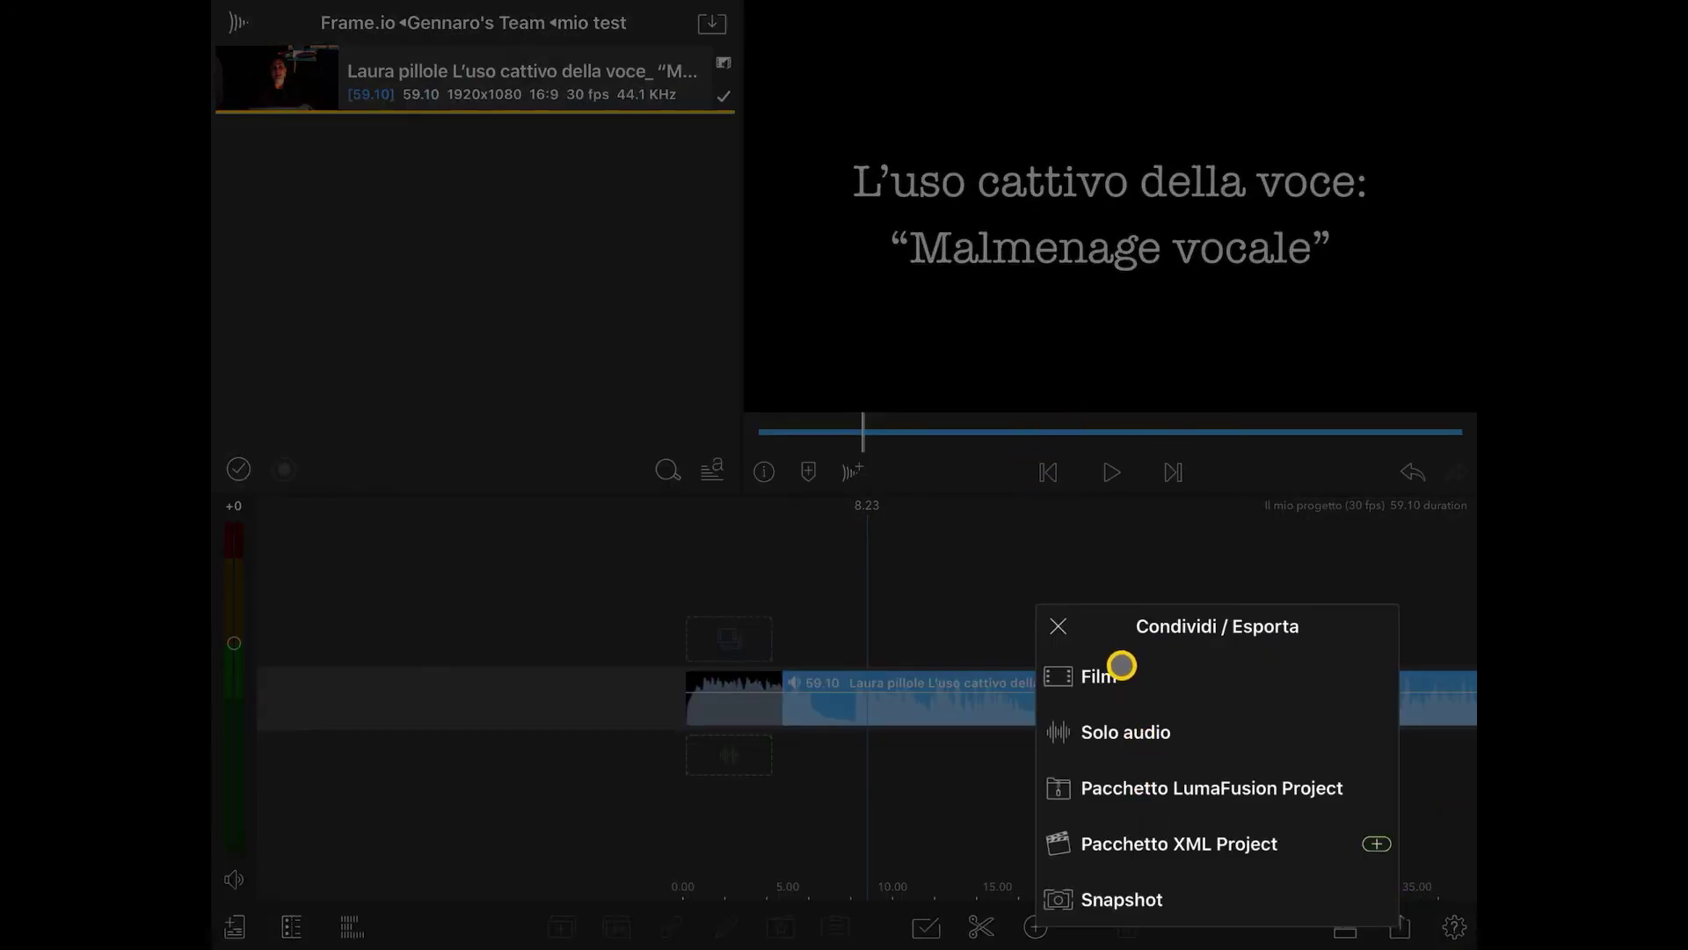
{"action": "left_click", "coordinate": [1122, 666]}
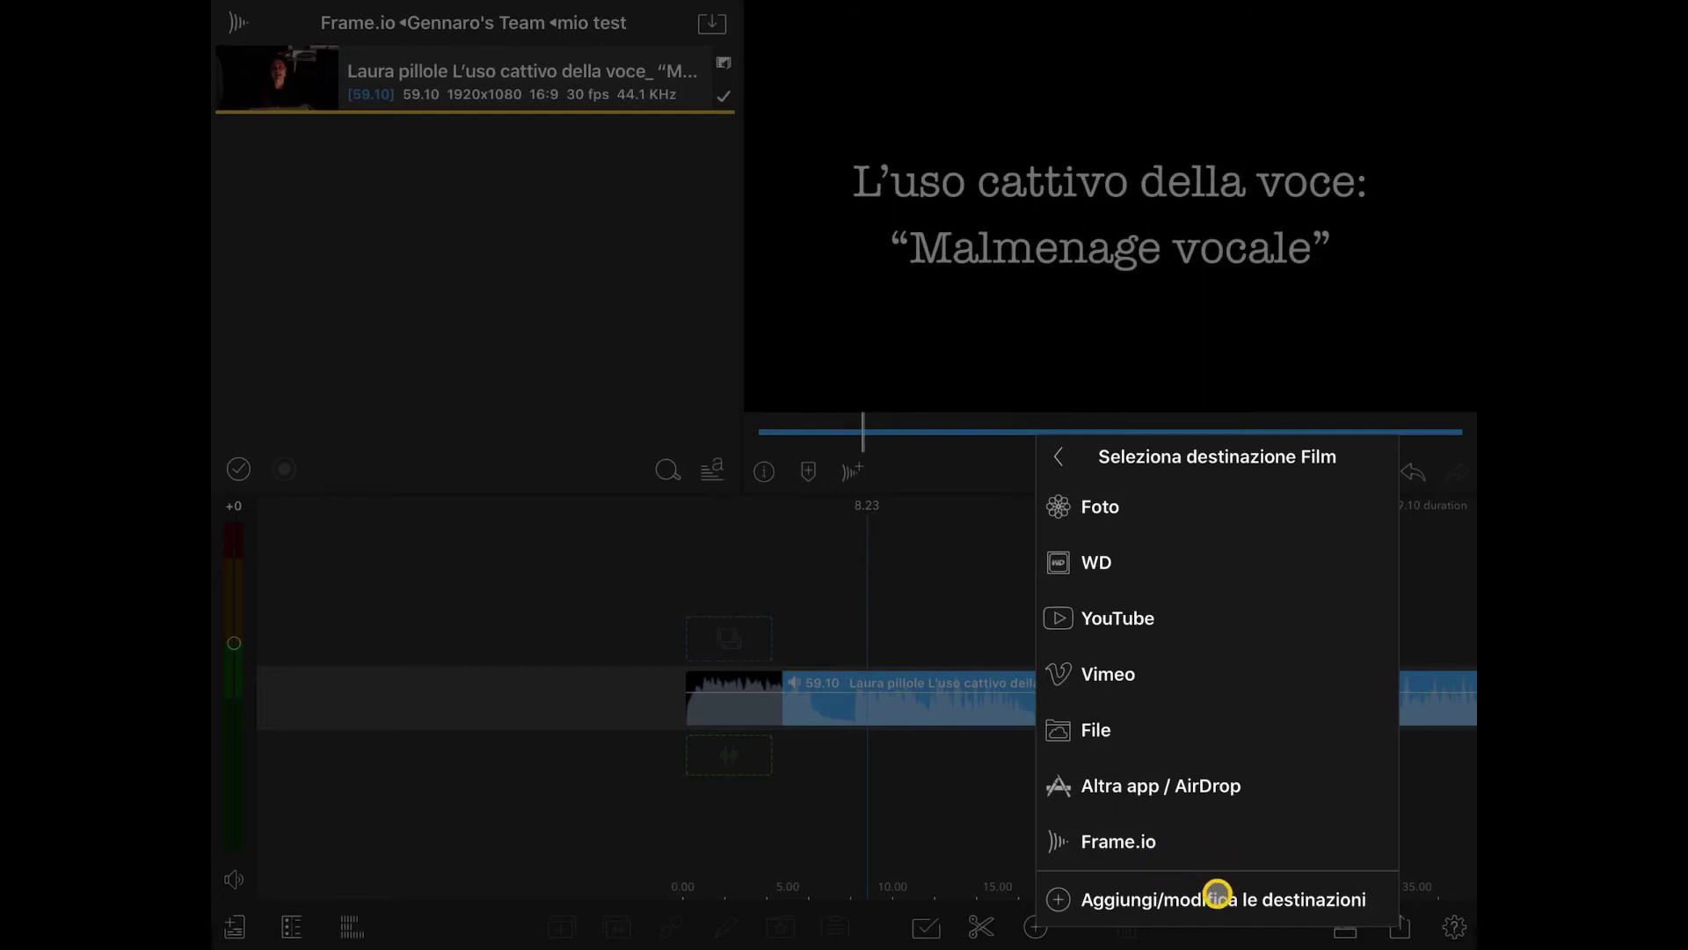
{"action": "left_click", "coordinate": [1217, 899]}
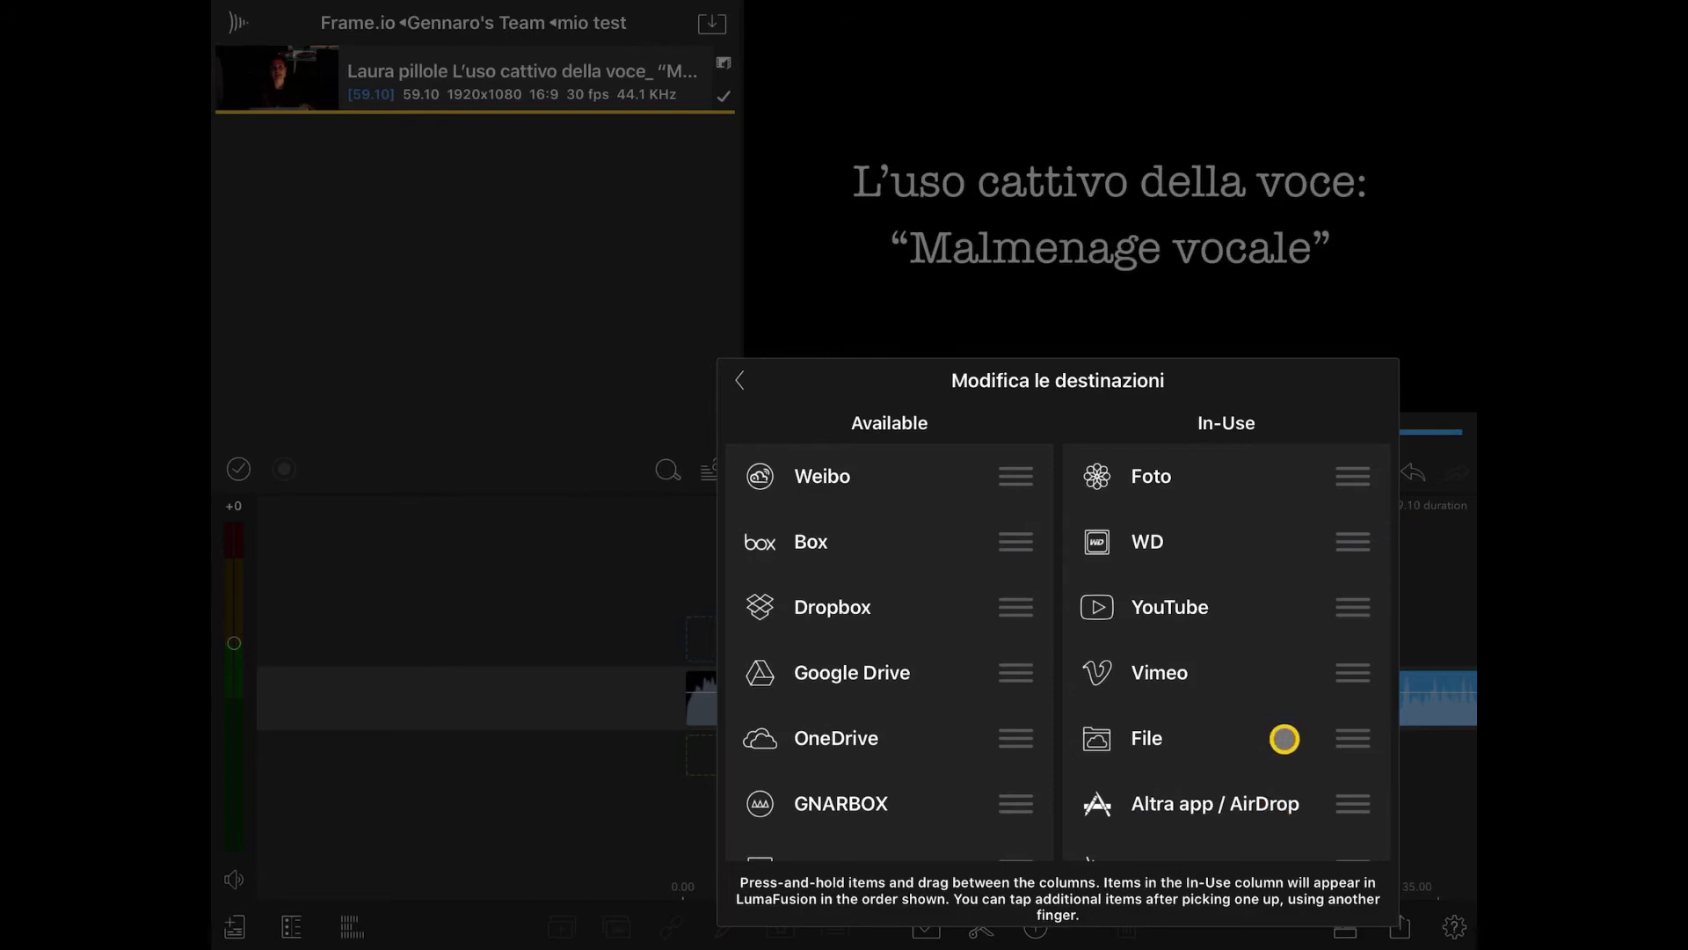
{"action": "scroll", "coordinate": [1292, 740], "scroll_direction": "down", "scroll_amount": 2}
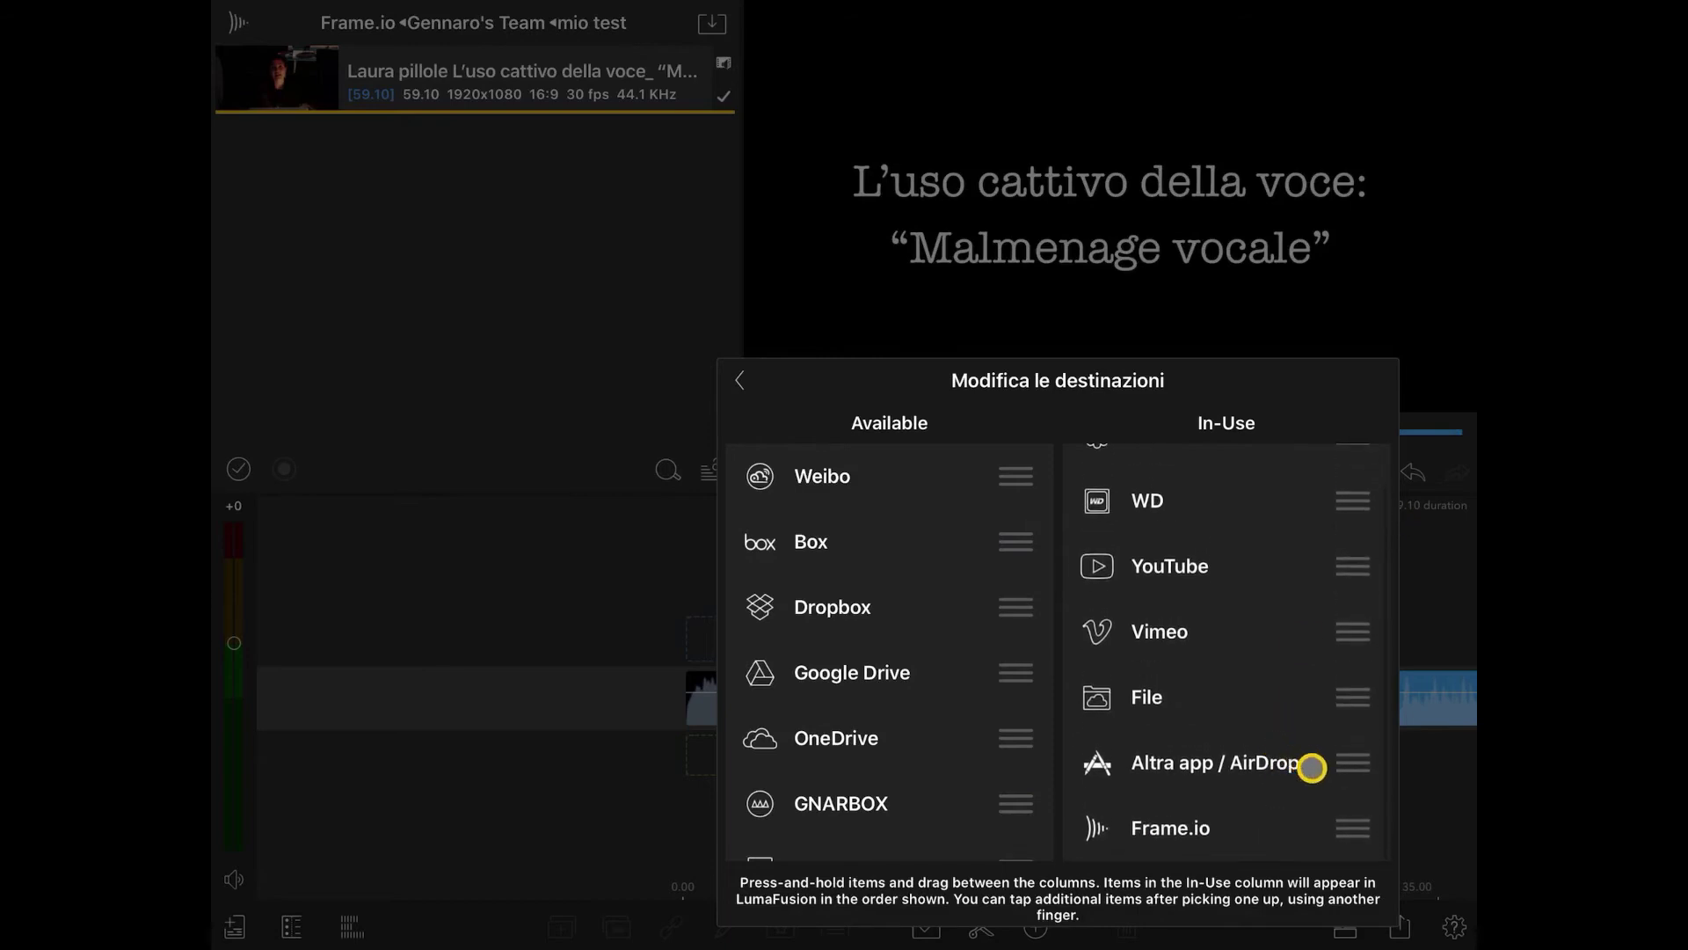
{"action": "left_click_drag", "start_coordinate": [1322, 818], "coordinate": [863, 747]}
{"action": "left_click", "coordinate": [577, 701]}
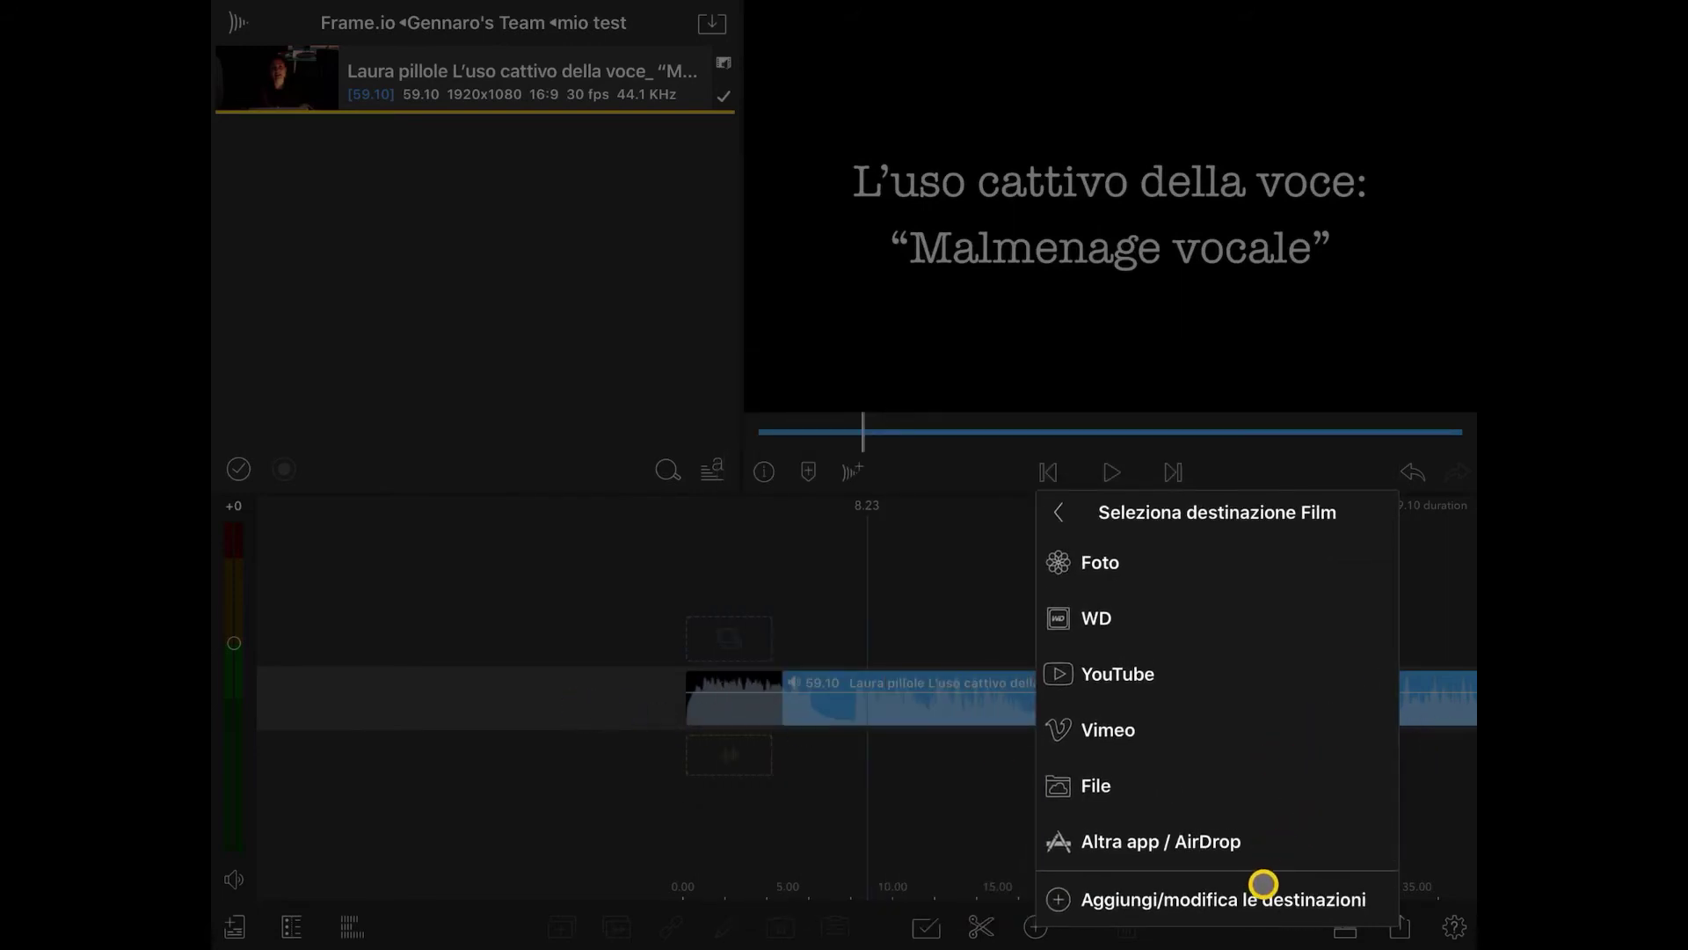
{"action": "left_click", "coordinate": [1265, 898]}
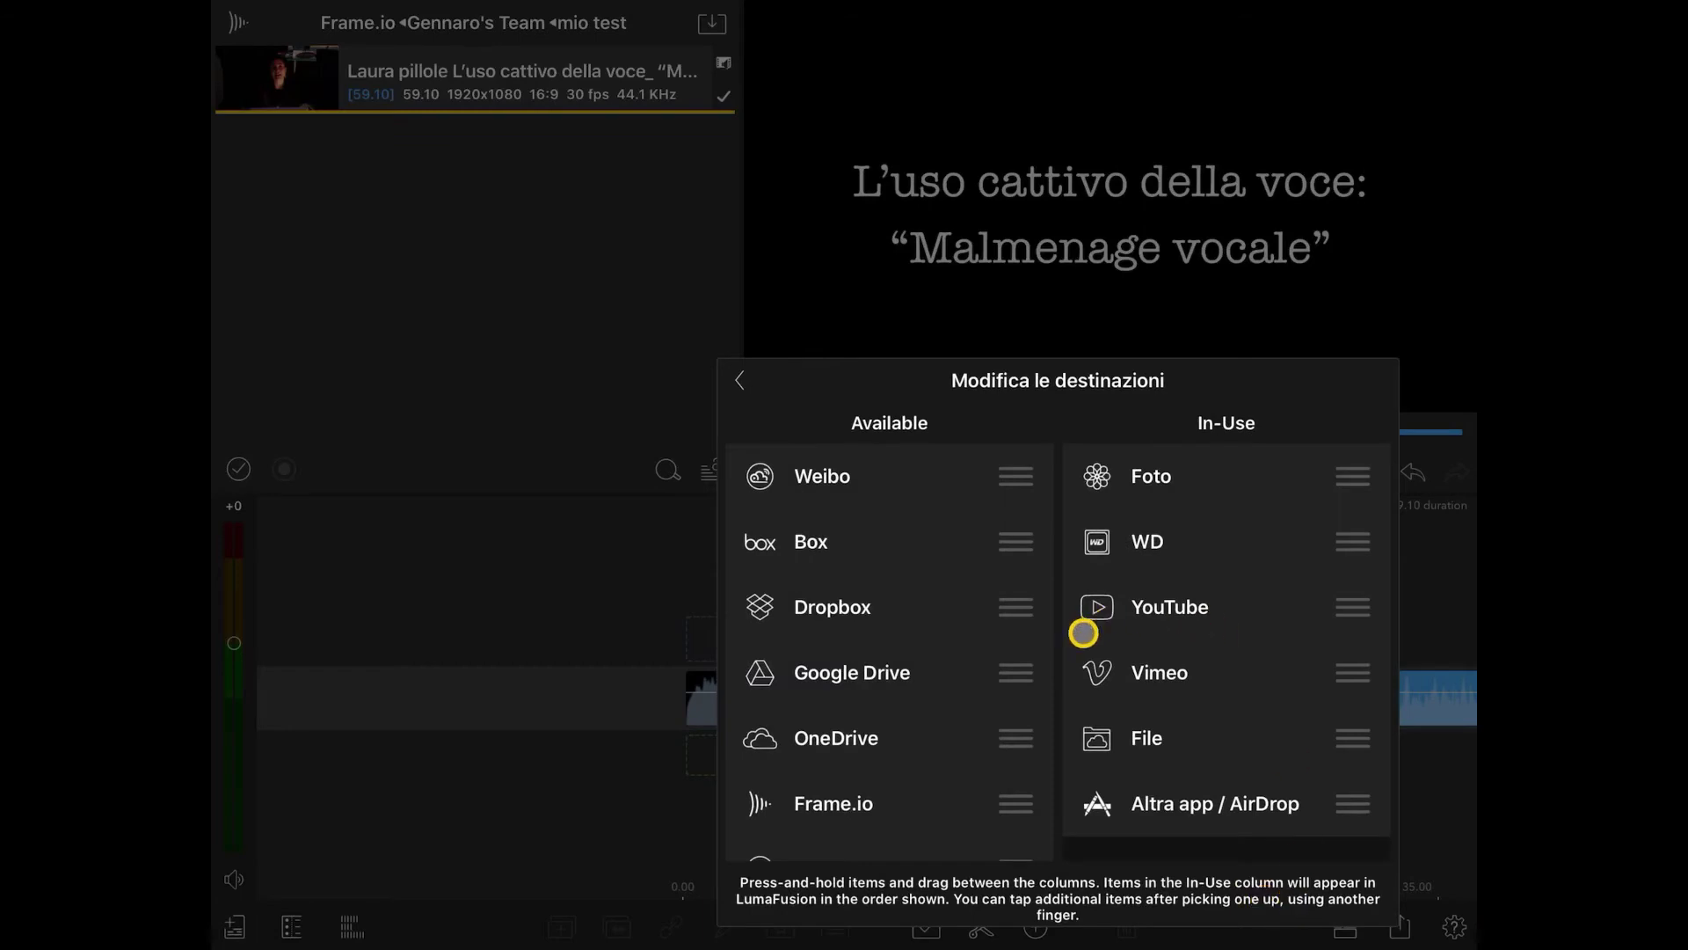
{"action": "mouse_move", "coordinate": [1017, 802]}
{"action": "left_mouse_down"}
{"action": "mouse_move", "coordinate": [1253, 485]}
{"action": "mouse_move", "coordinate": [1331, 537]}
{"action": "left_mouse_up"}
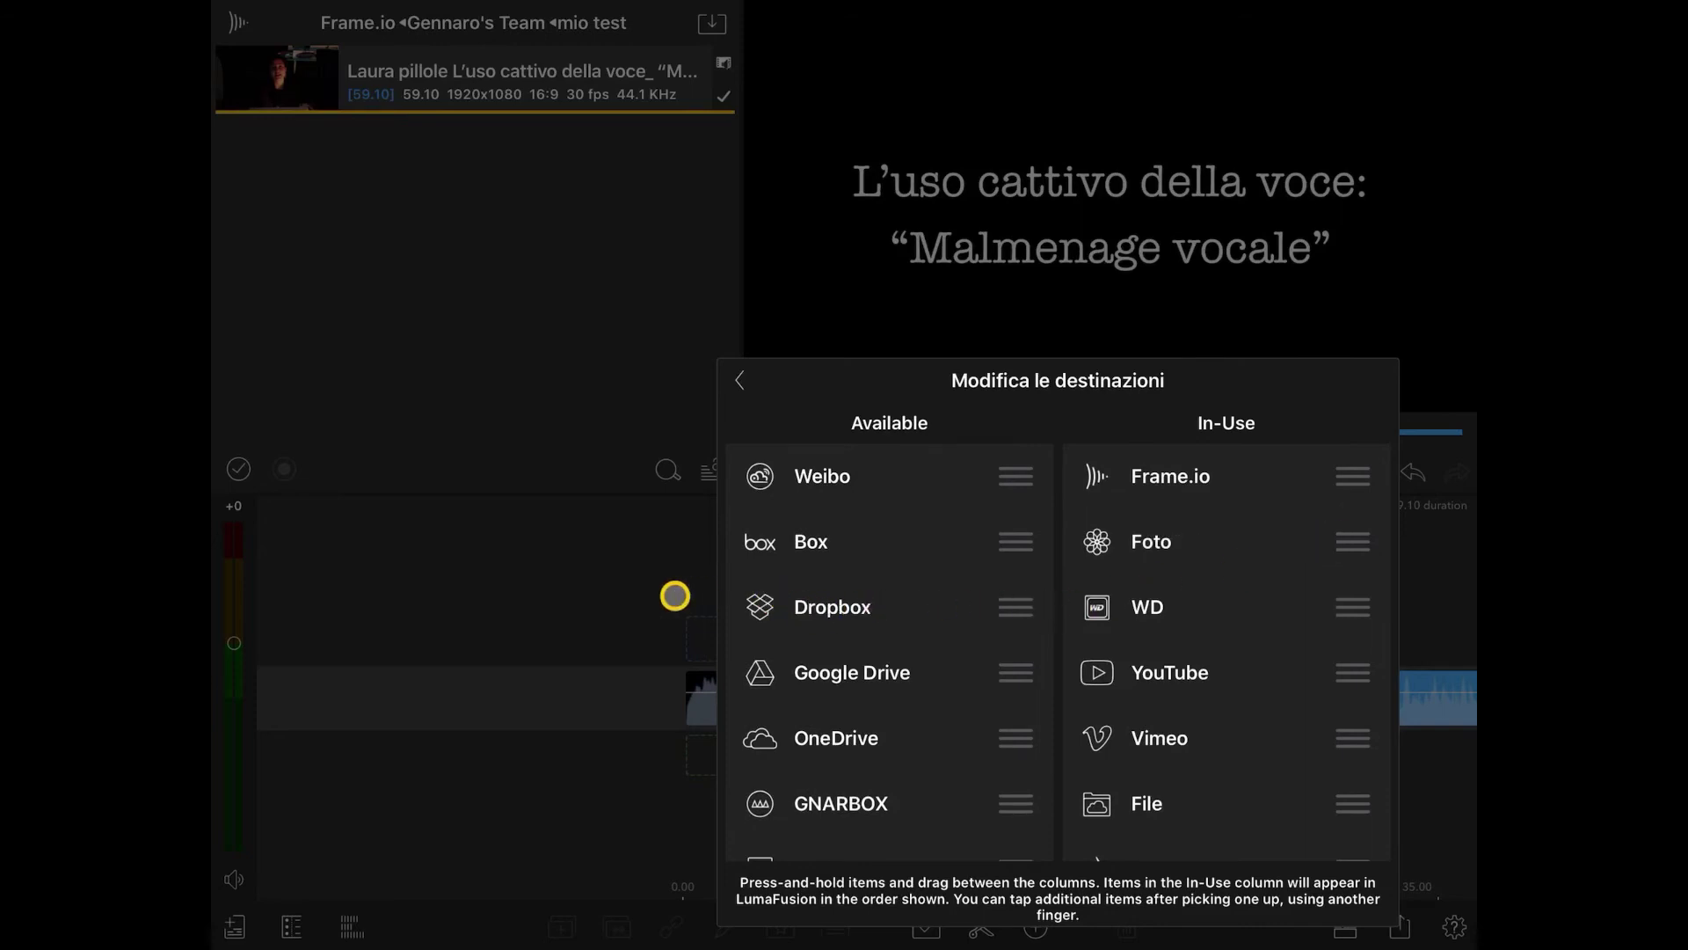
{"action": "left_click", "coordinate": [633, 635]}
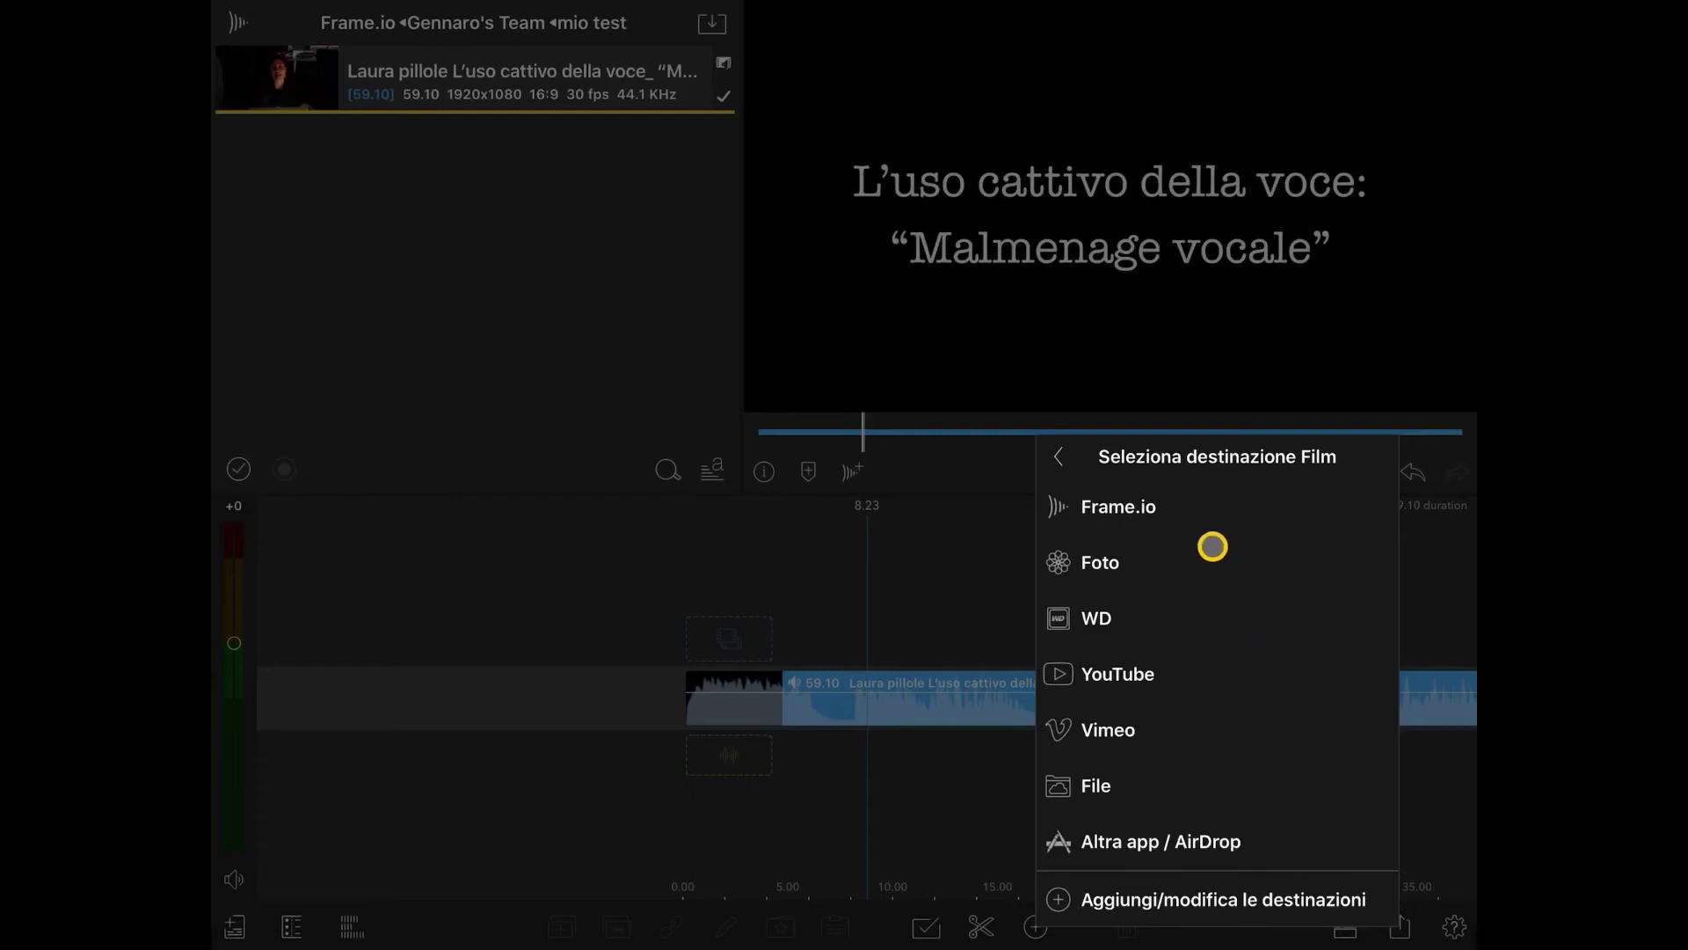
Set the Frame.io export resolution to 1920x1080 and continue to the movie info step
{"action": "left_click", "coordinate": [1205, 510]}
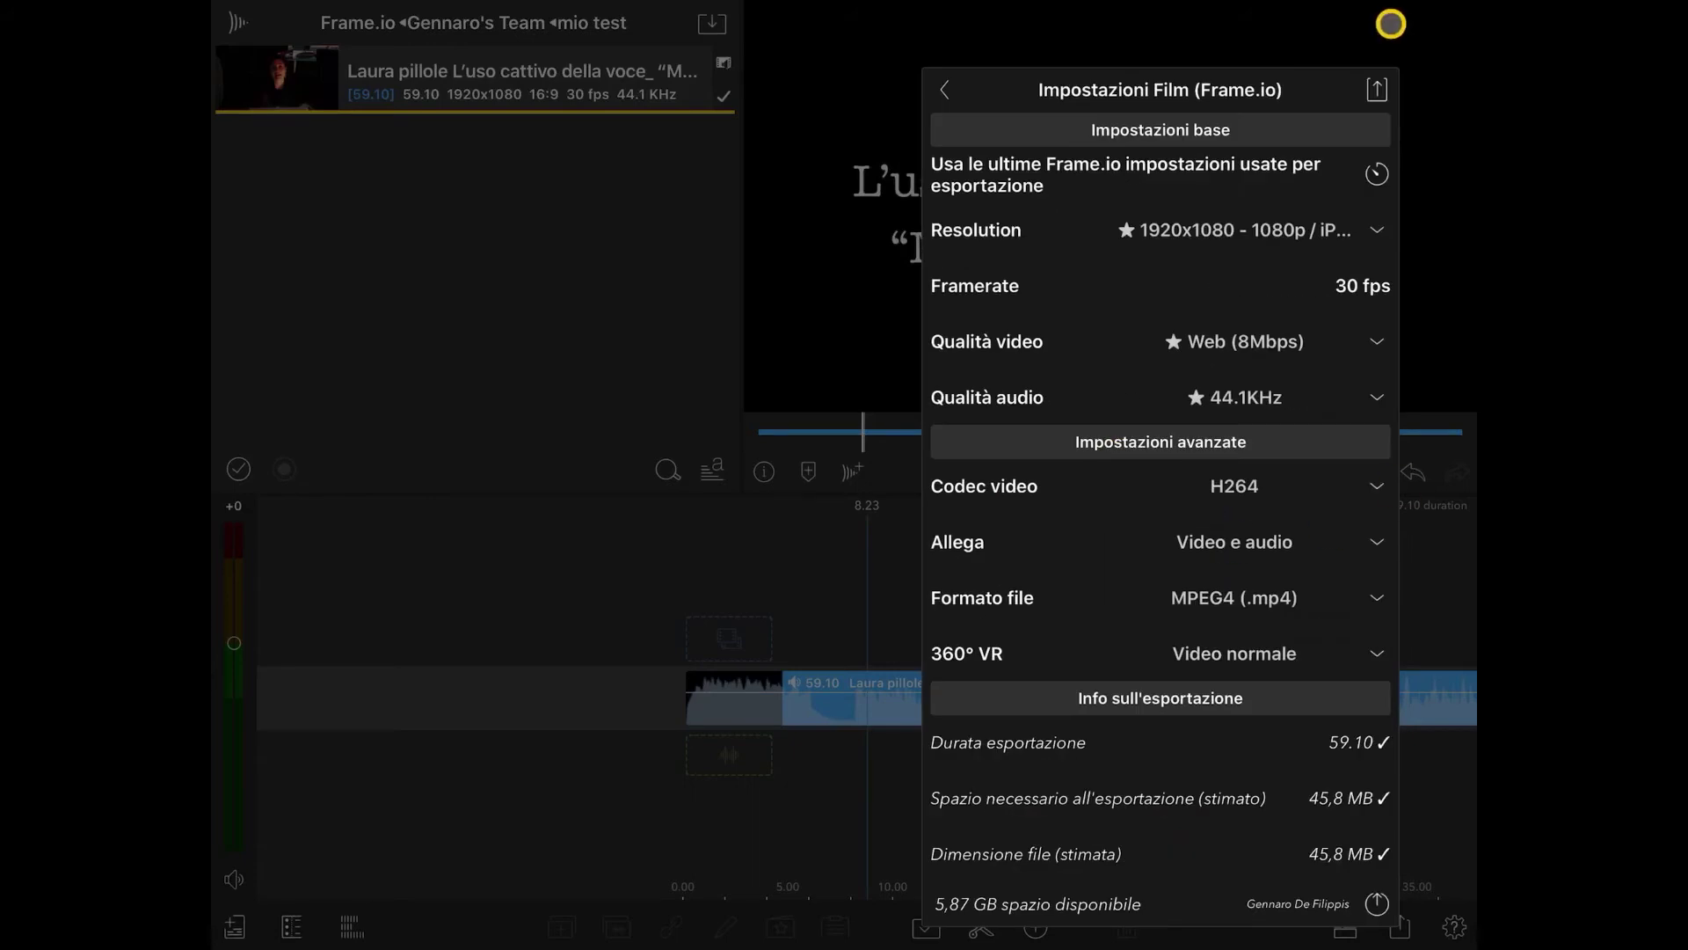
{"action": "left_click", "coordinate": [1375, 229]}
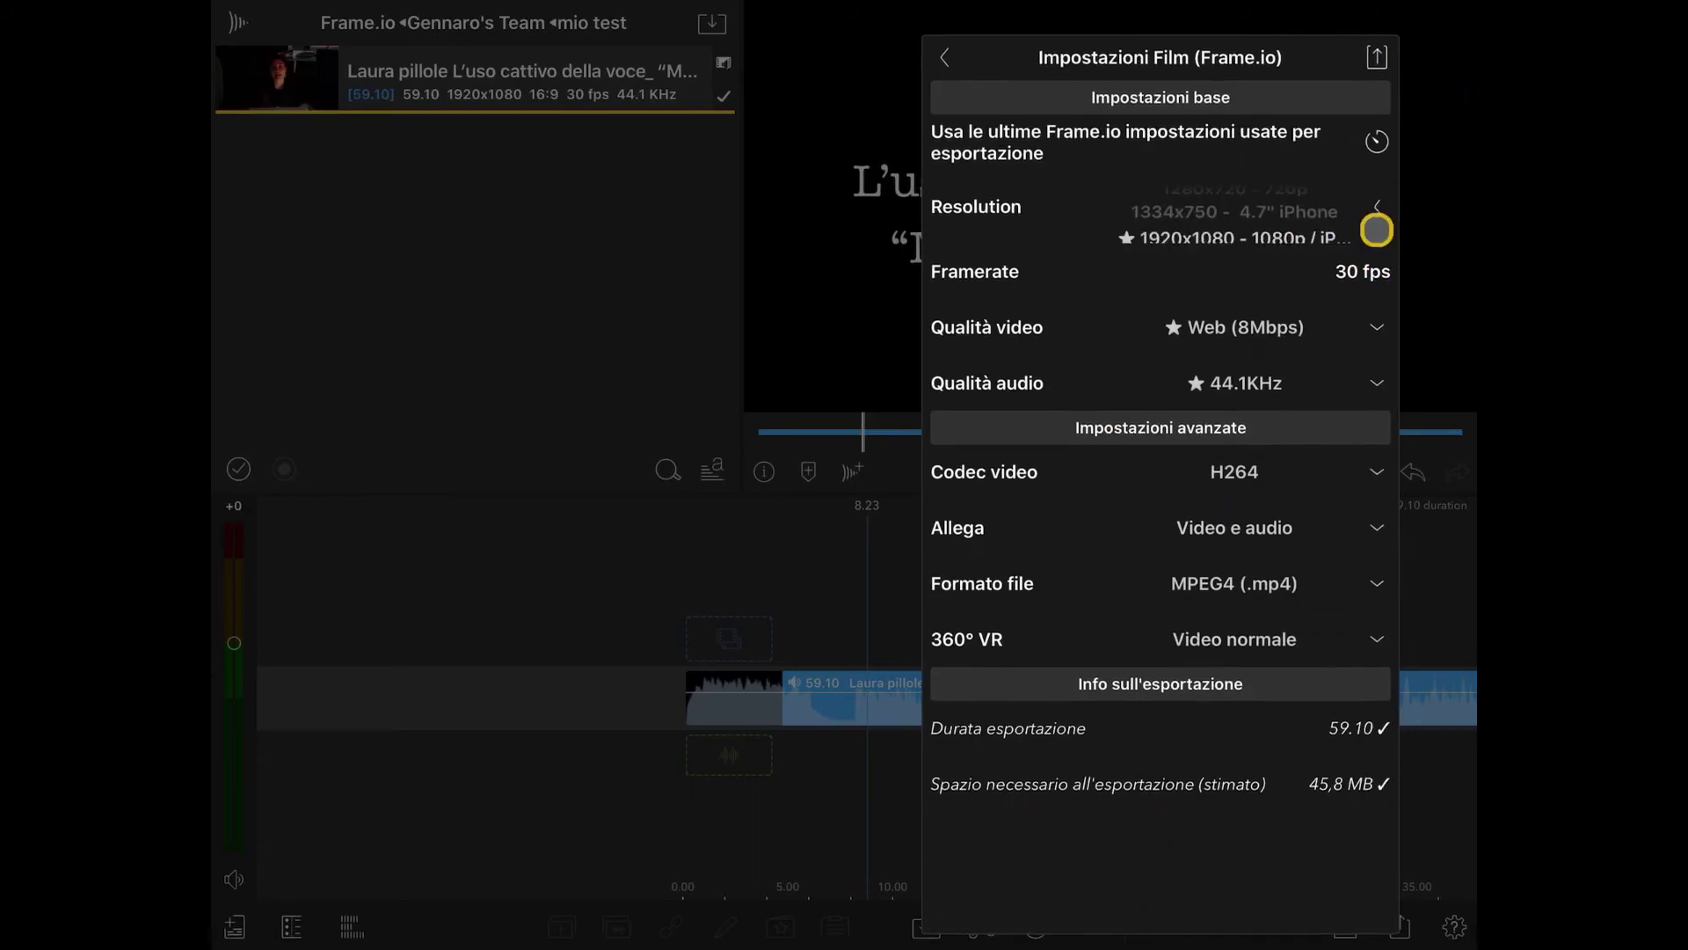
{"action": "mouse_move", "coordinate": [1351, 226]}
{"action": "left_mouse_down"}
{"action": "mouse_move", "coordinate": [1349, 272]}
{"action": "mouse_move", "coordinate": [1364, 187]}
{"action": "mouse_move", "coordinate": [1363, 202]}
{"action": "left_mouse_up"}
{"action": "left_click", "coordinate": [1365, 203]}
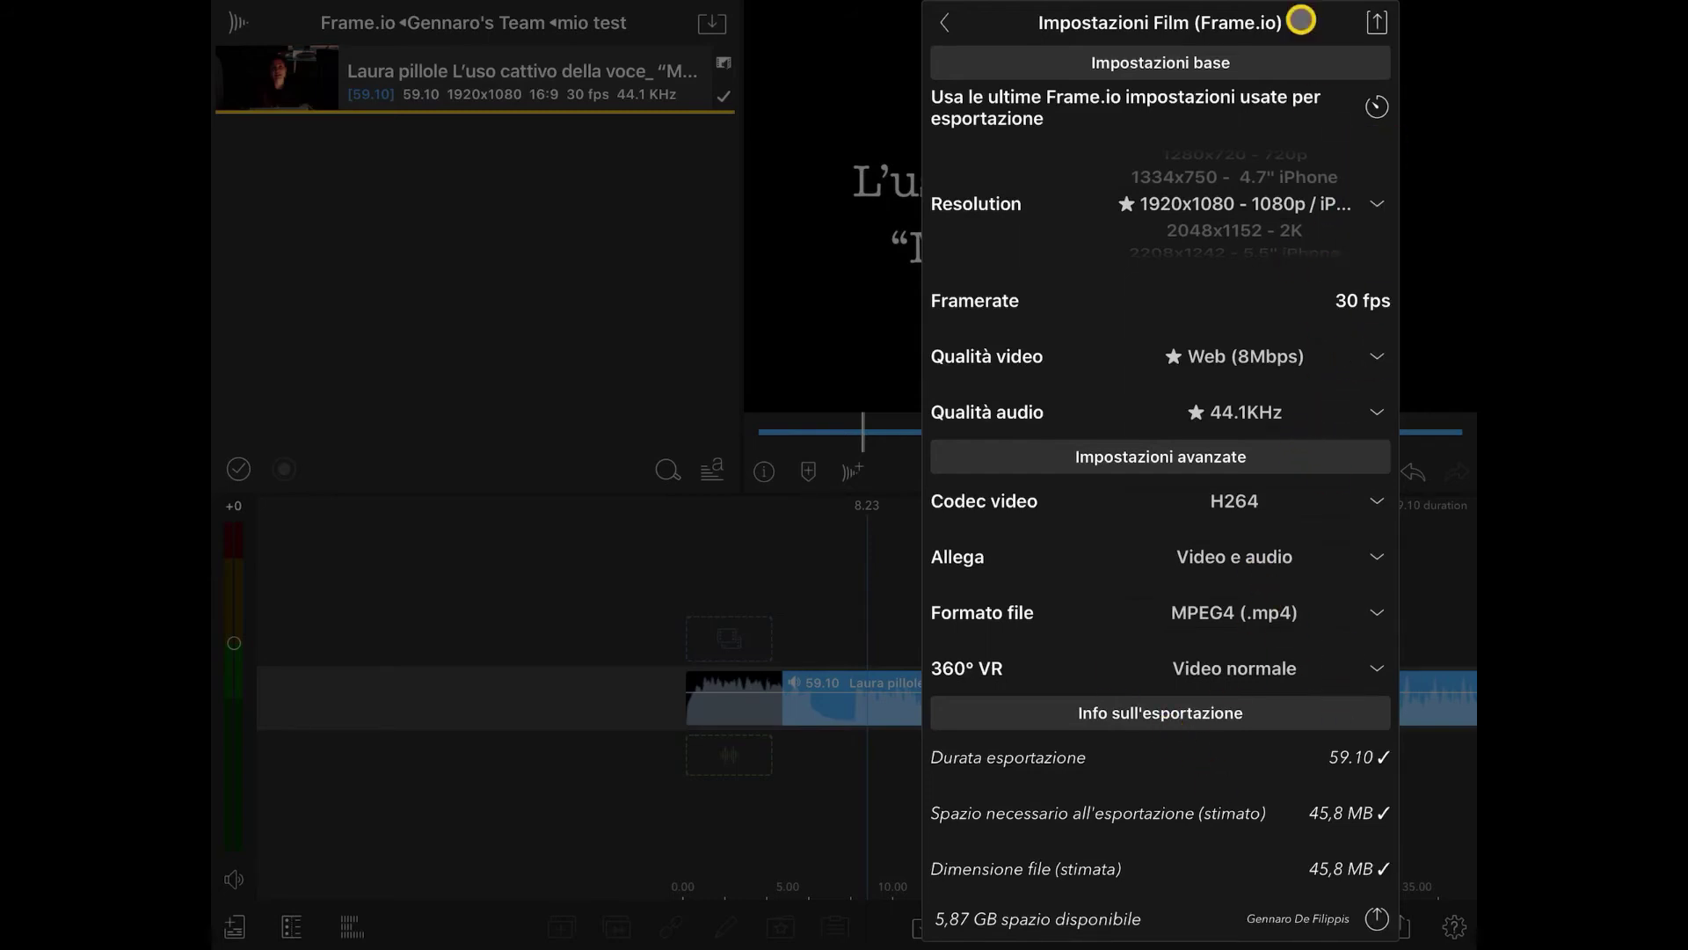
{"action": "left_click", "coordinate": [1376, 24]}
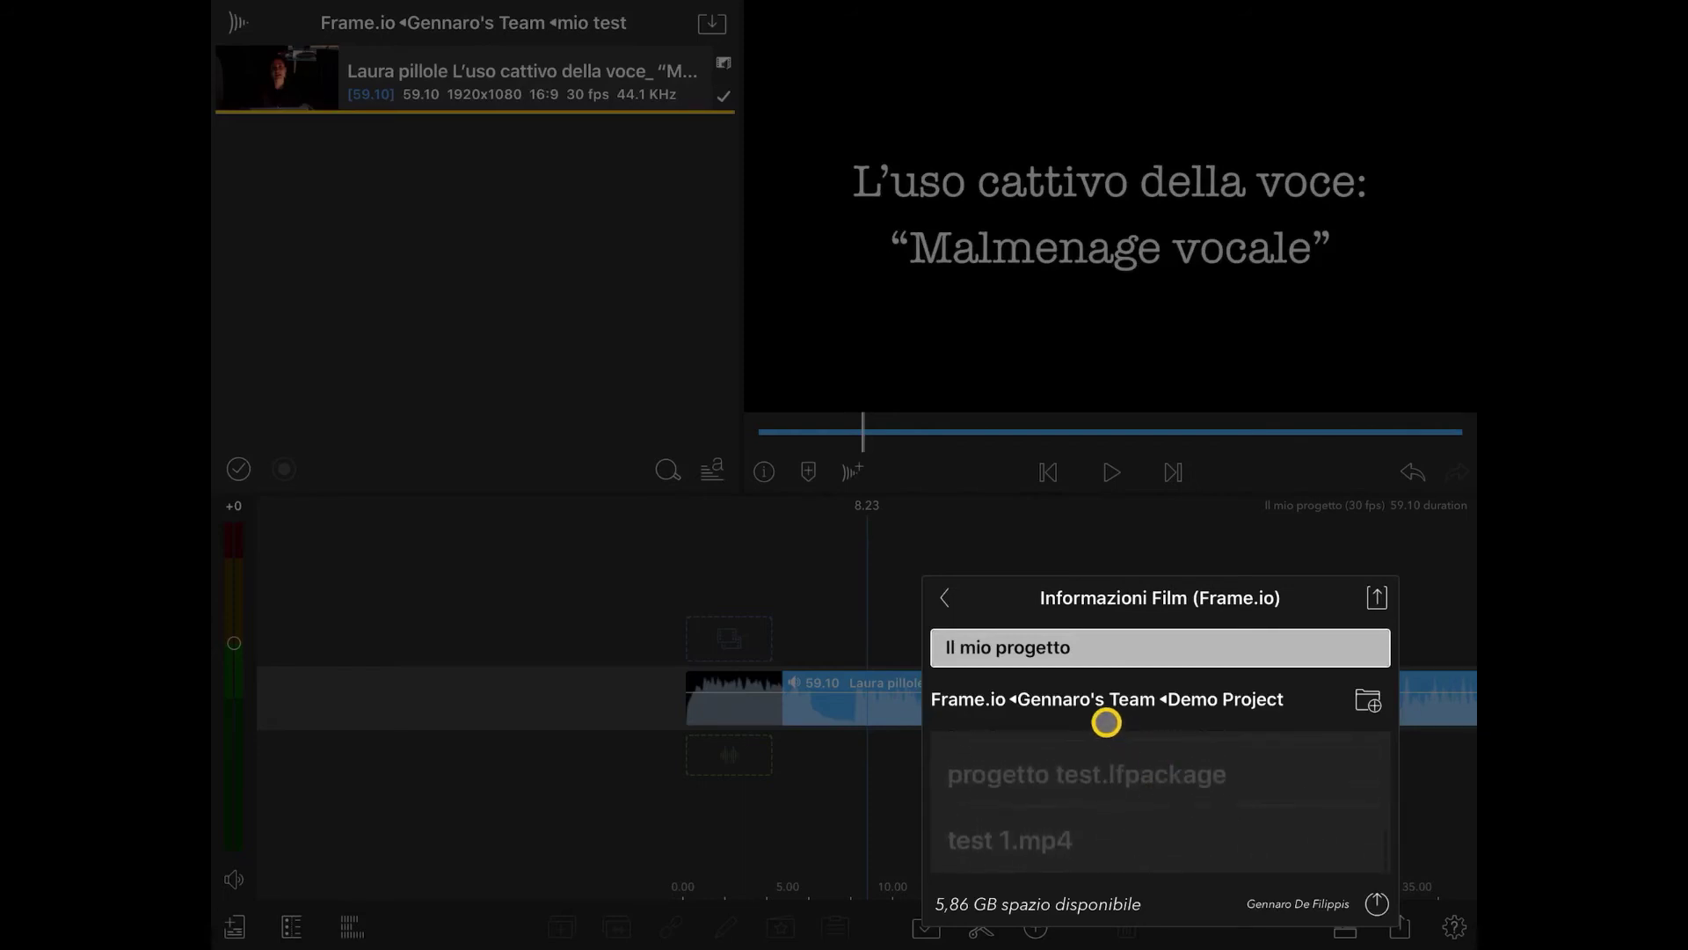
Target the mio test project, keep the title Il mio progetto, and upload the movie
{"action": "left_click", "coordinate": [1071, 701]}
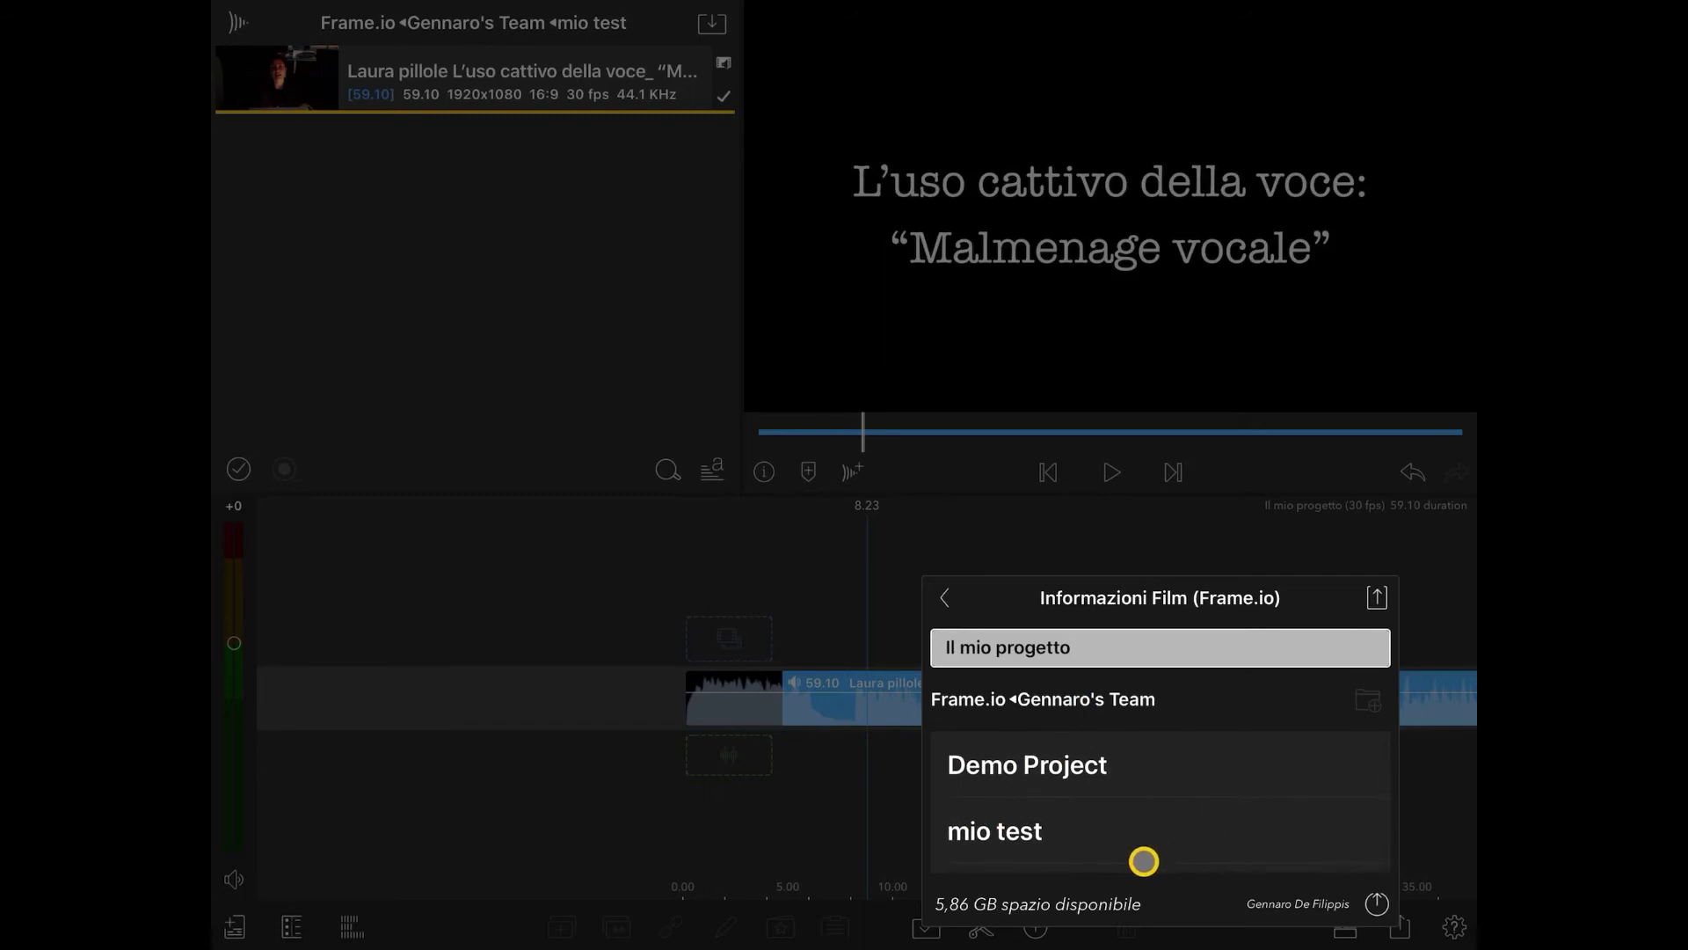
{"action": "left_click", "coordinate": [1106, 837]}
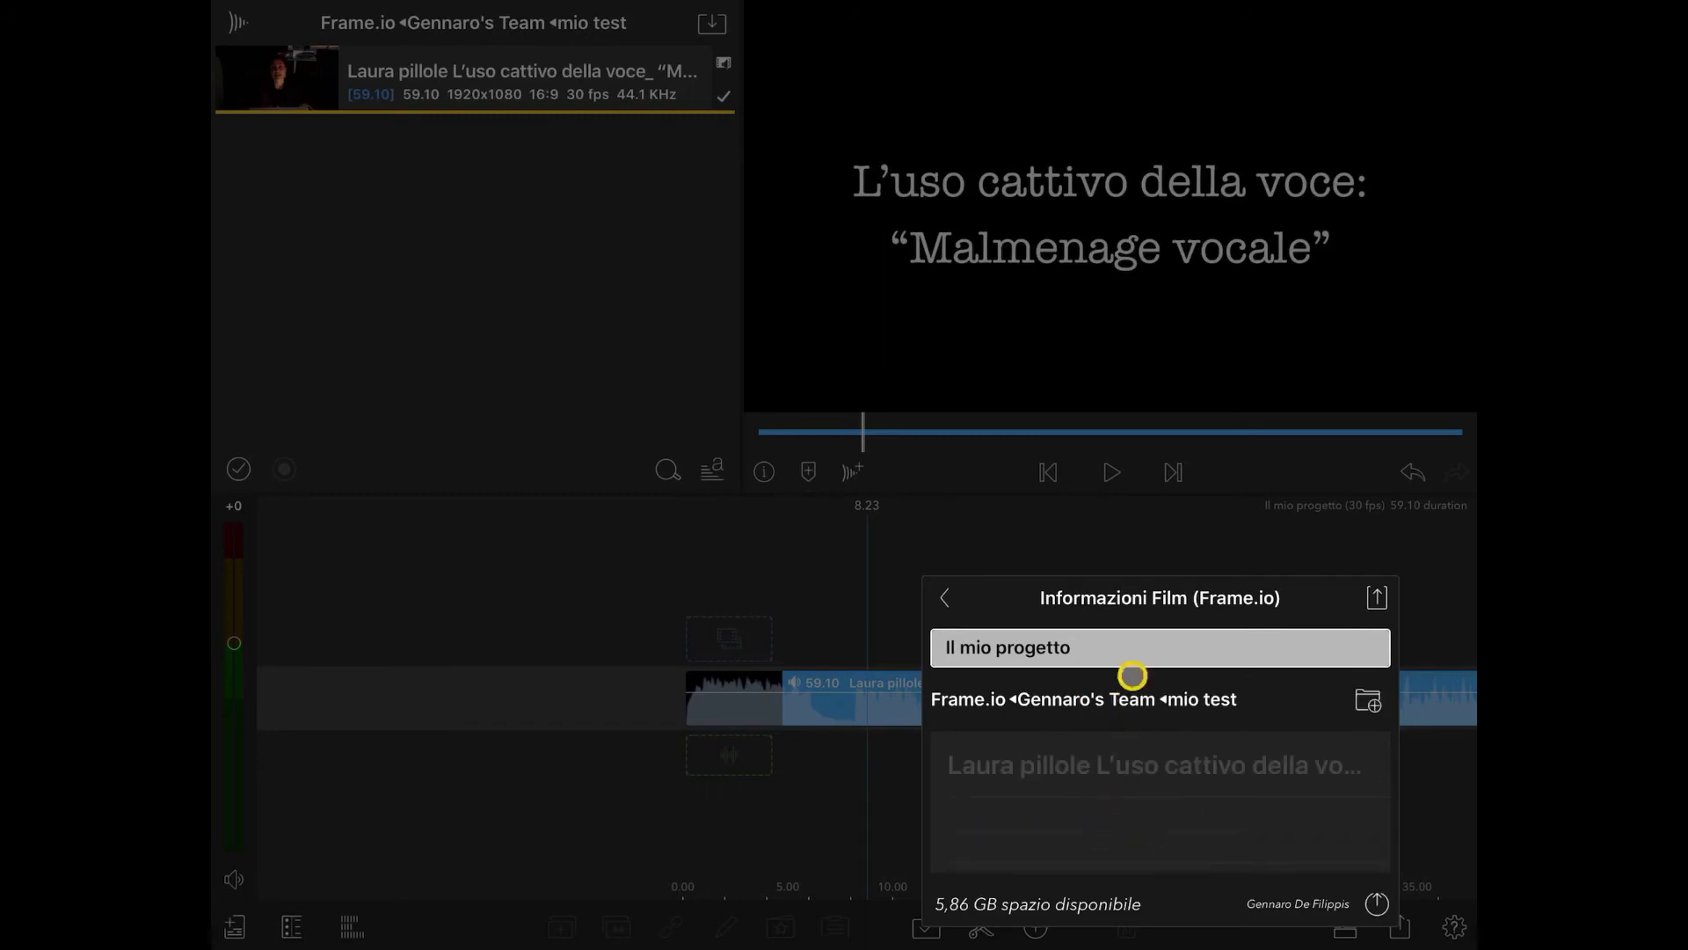
{"action": "left_click", "coordinate": [1123, 646]}
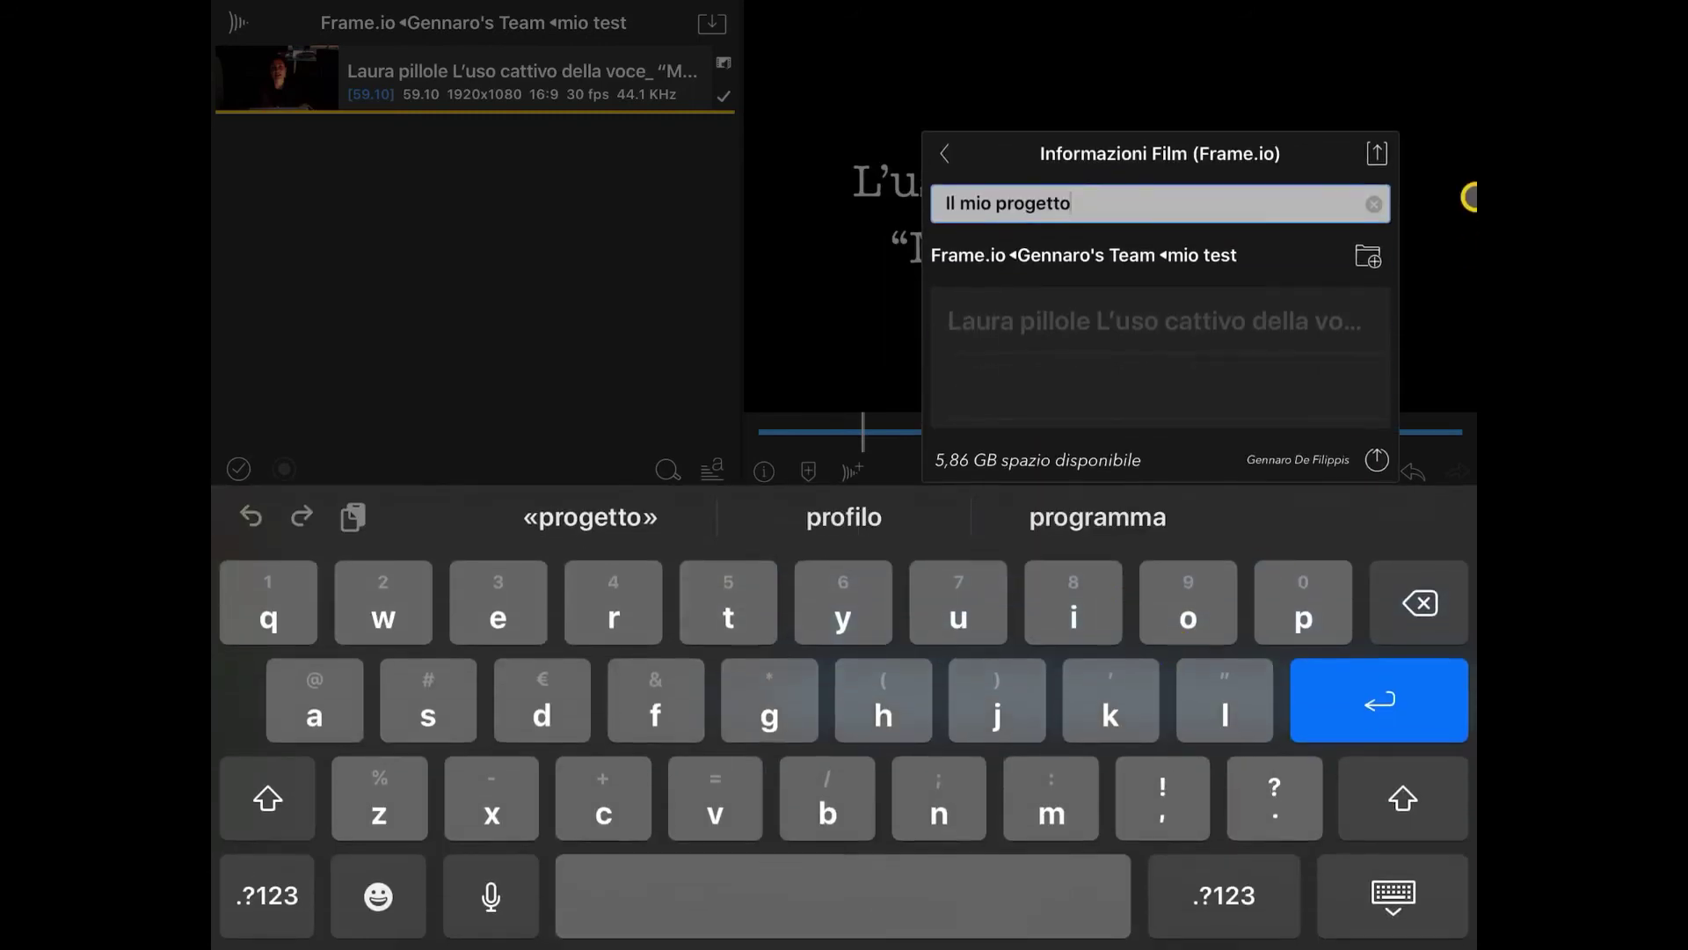
{"action": "left_click", "coordinate": [1376, 153]}
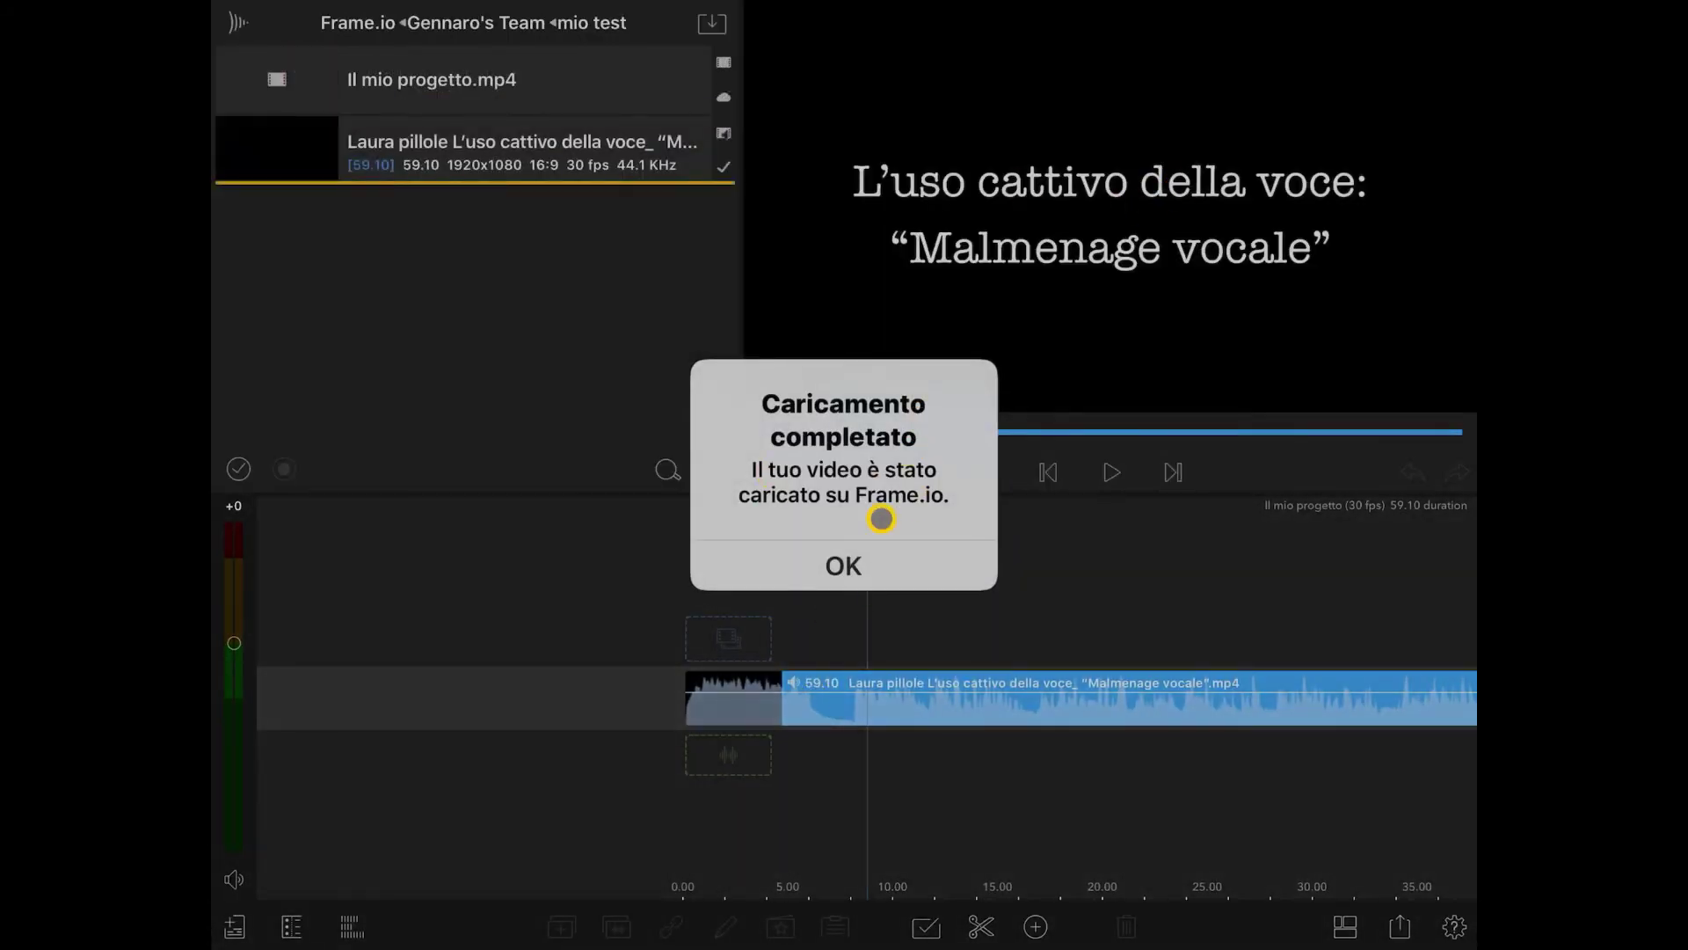
Dismiss the upload alert, refresh the mio test list, and compare Il mio progetto.mp4 with the original clip
{"action": "left_click", "coordinate": [858, 560]}
{"action": "left_click", "coordinate": [499, 87]}
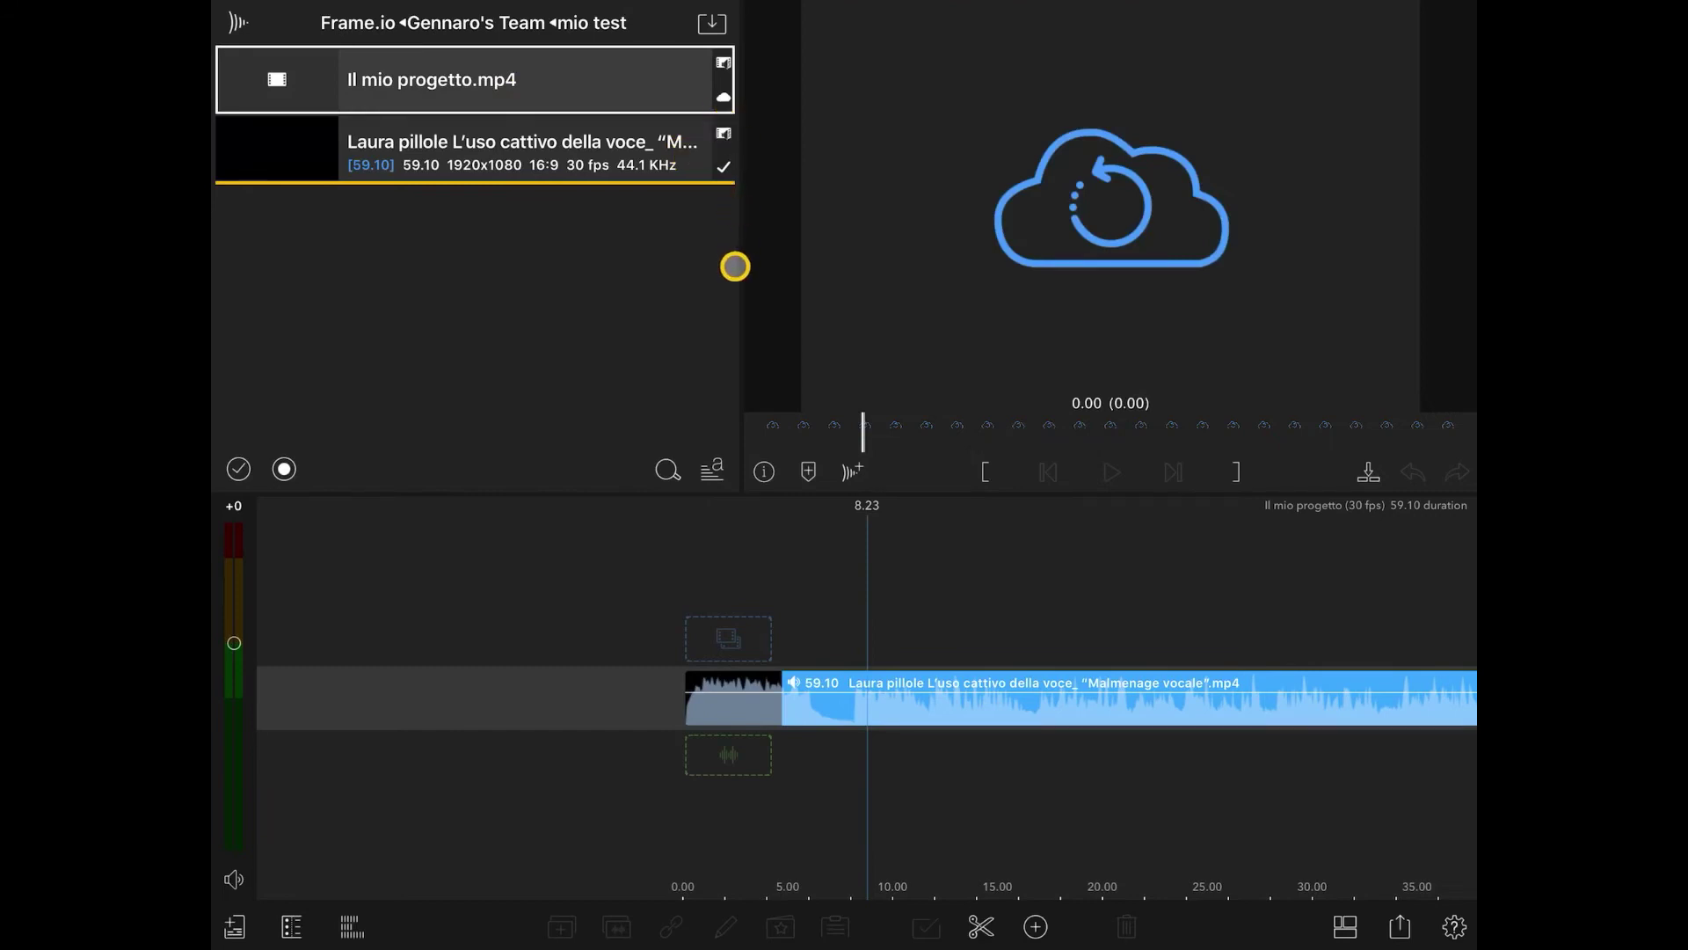
{"action": "left_click_drag", "start_coordinate": [735, 266], "coordinate": [689, 490]}
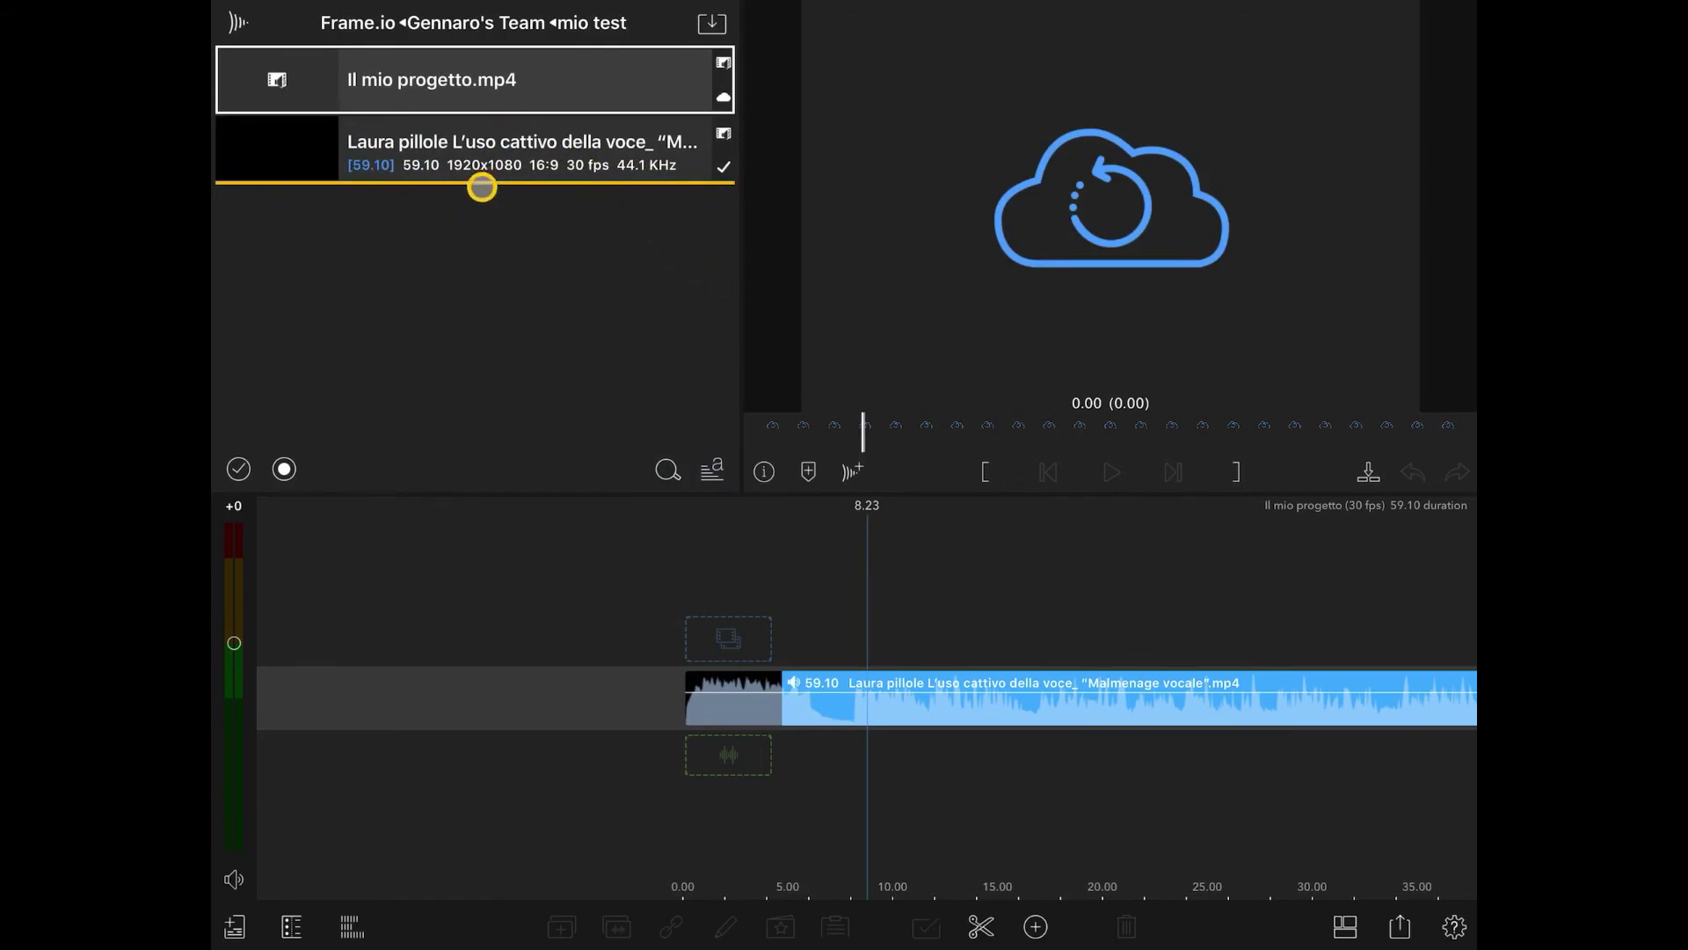
{"action": "left_click", "coordinate": [491, 154]}
{"action": "left_click", "coordinate": [491, 102]}
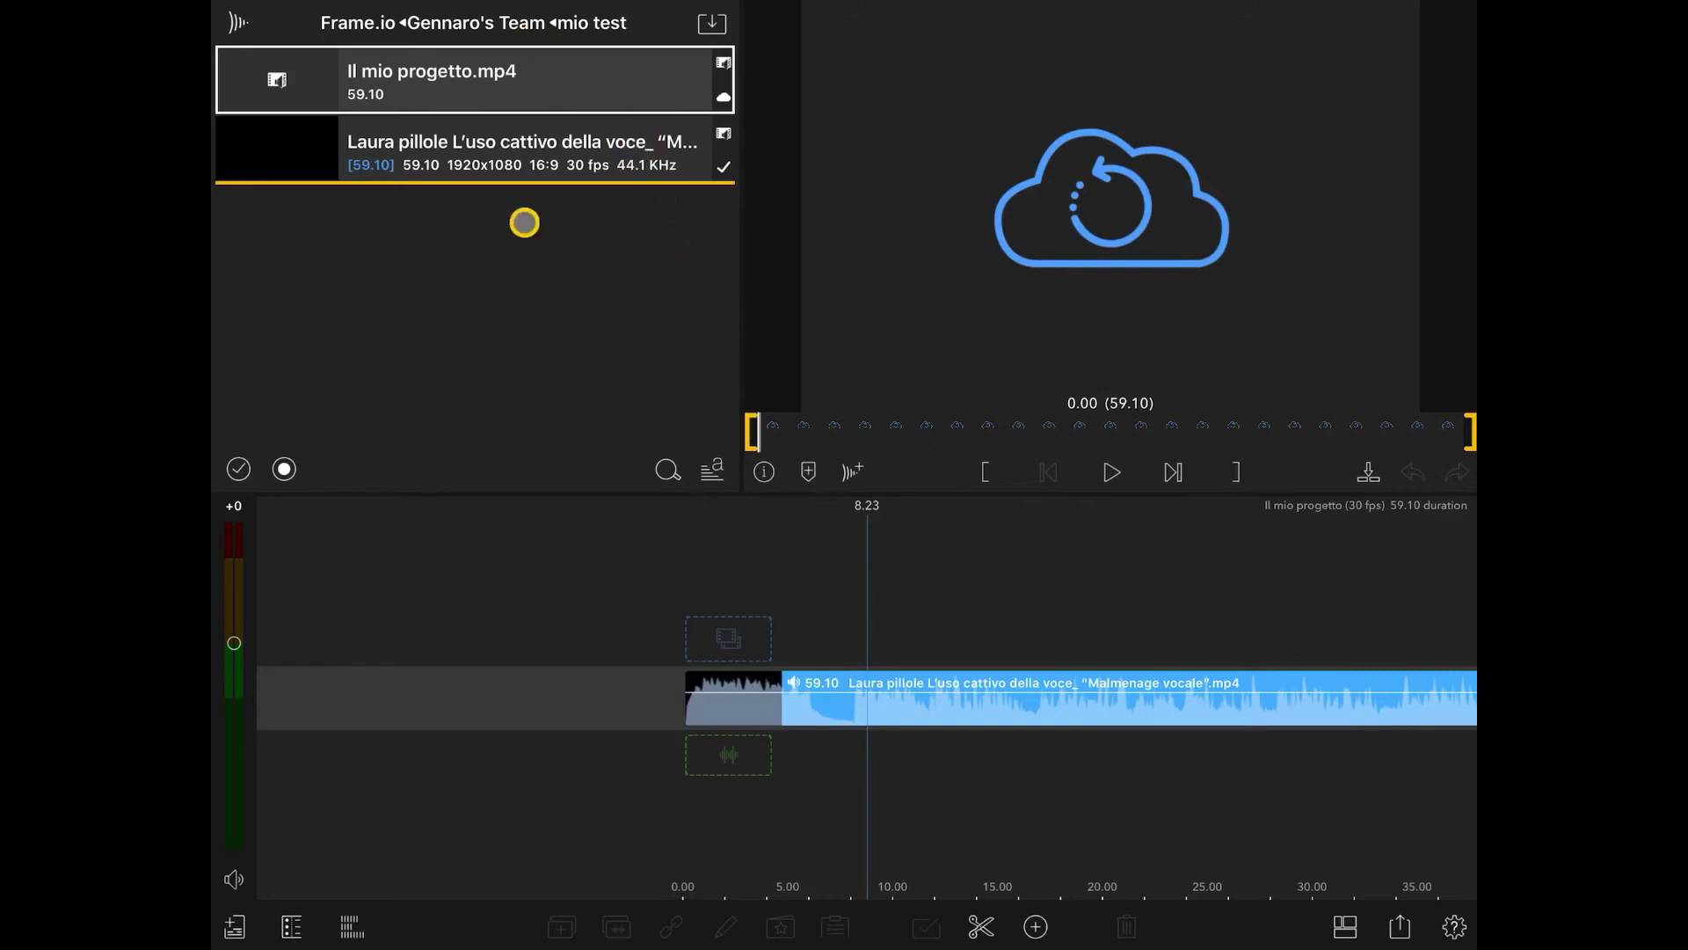
{"action": "left_click", "coordinate": [651, 156]}
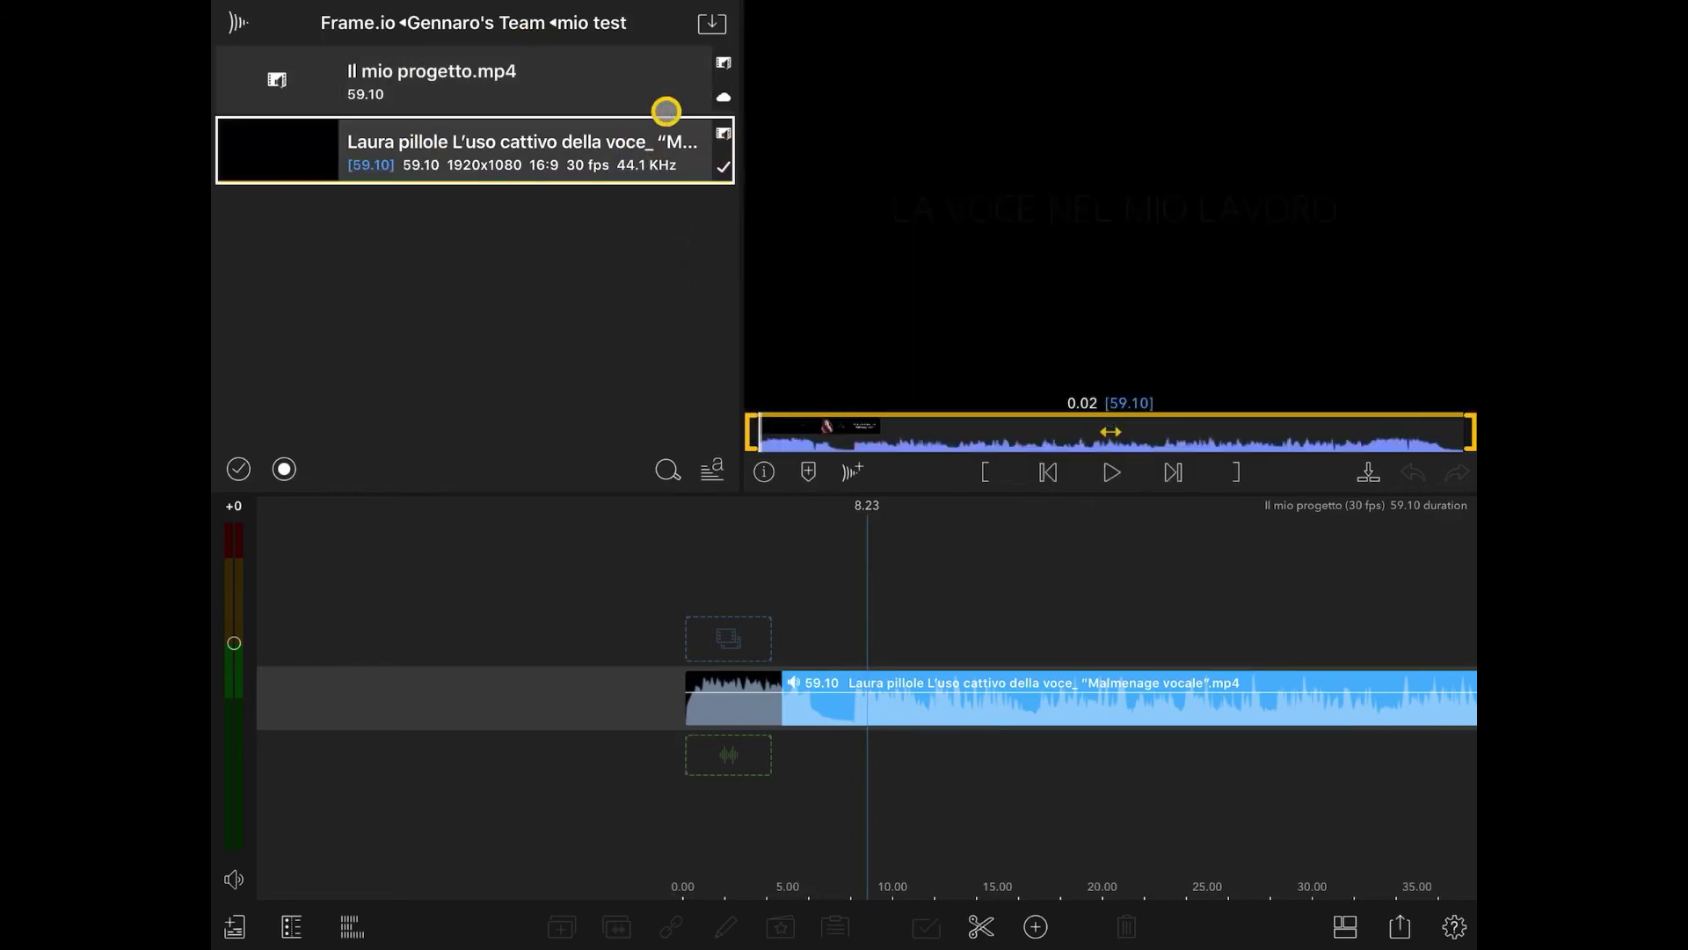
{"action": "left_click", "coordinate": [642, 91]}
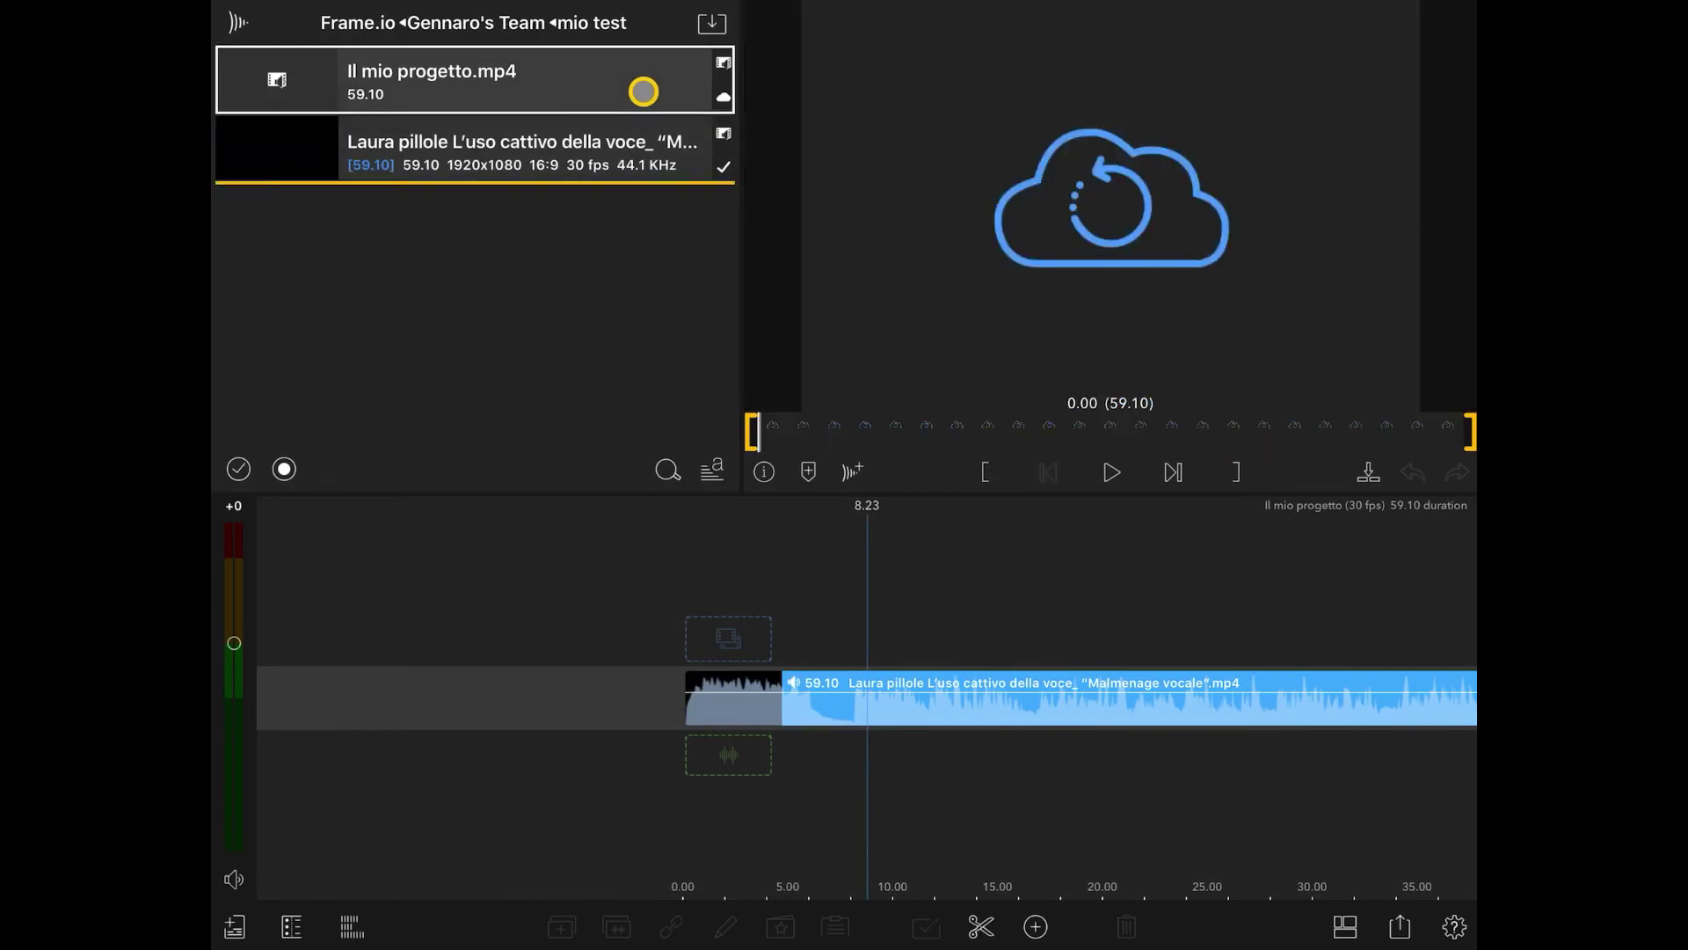
Undo the stray insert at 8.23 and delete the original clip from the timeline
{"action": "double_click", "coordinate": [642, 91]}
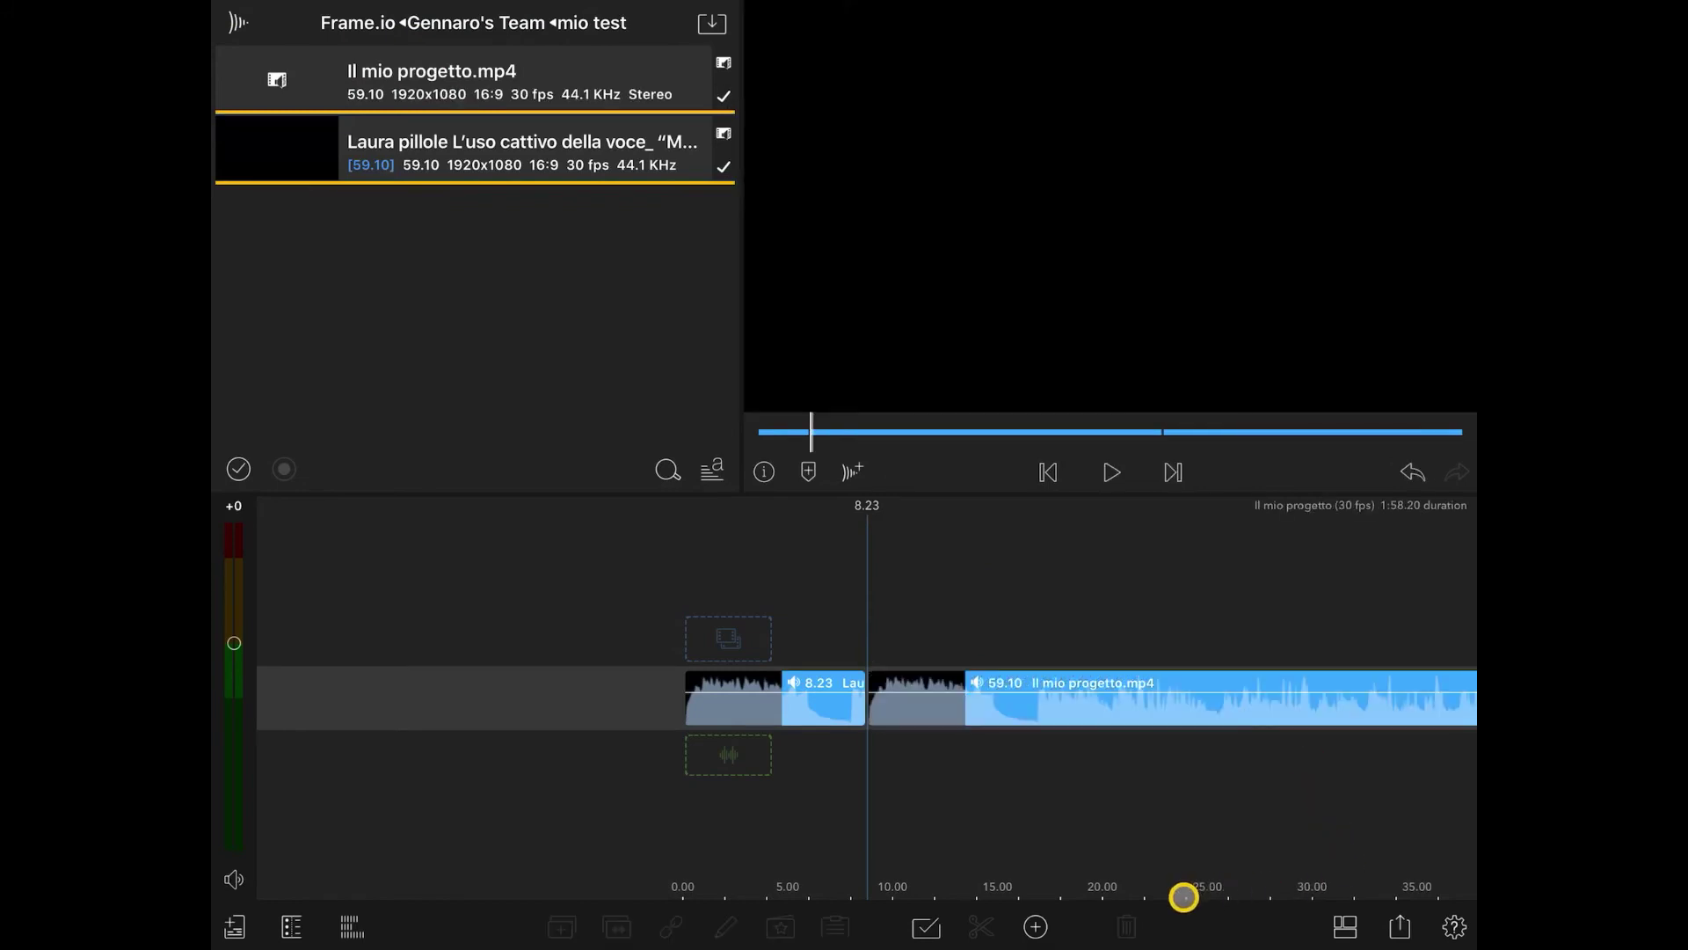
{"action": "left_click", "coordinate": [1413, 472]}
{"action": "left_click", "coordinate": [1094, 750]}
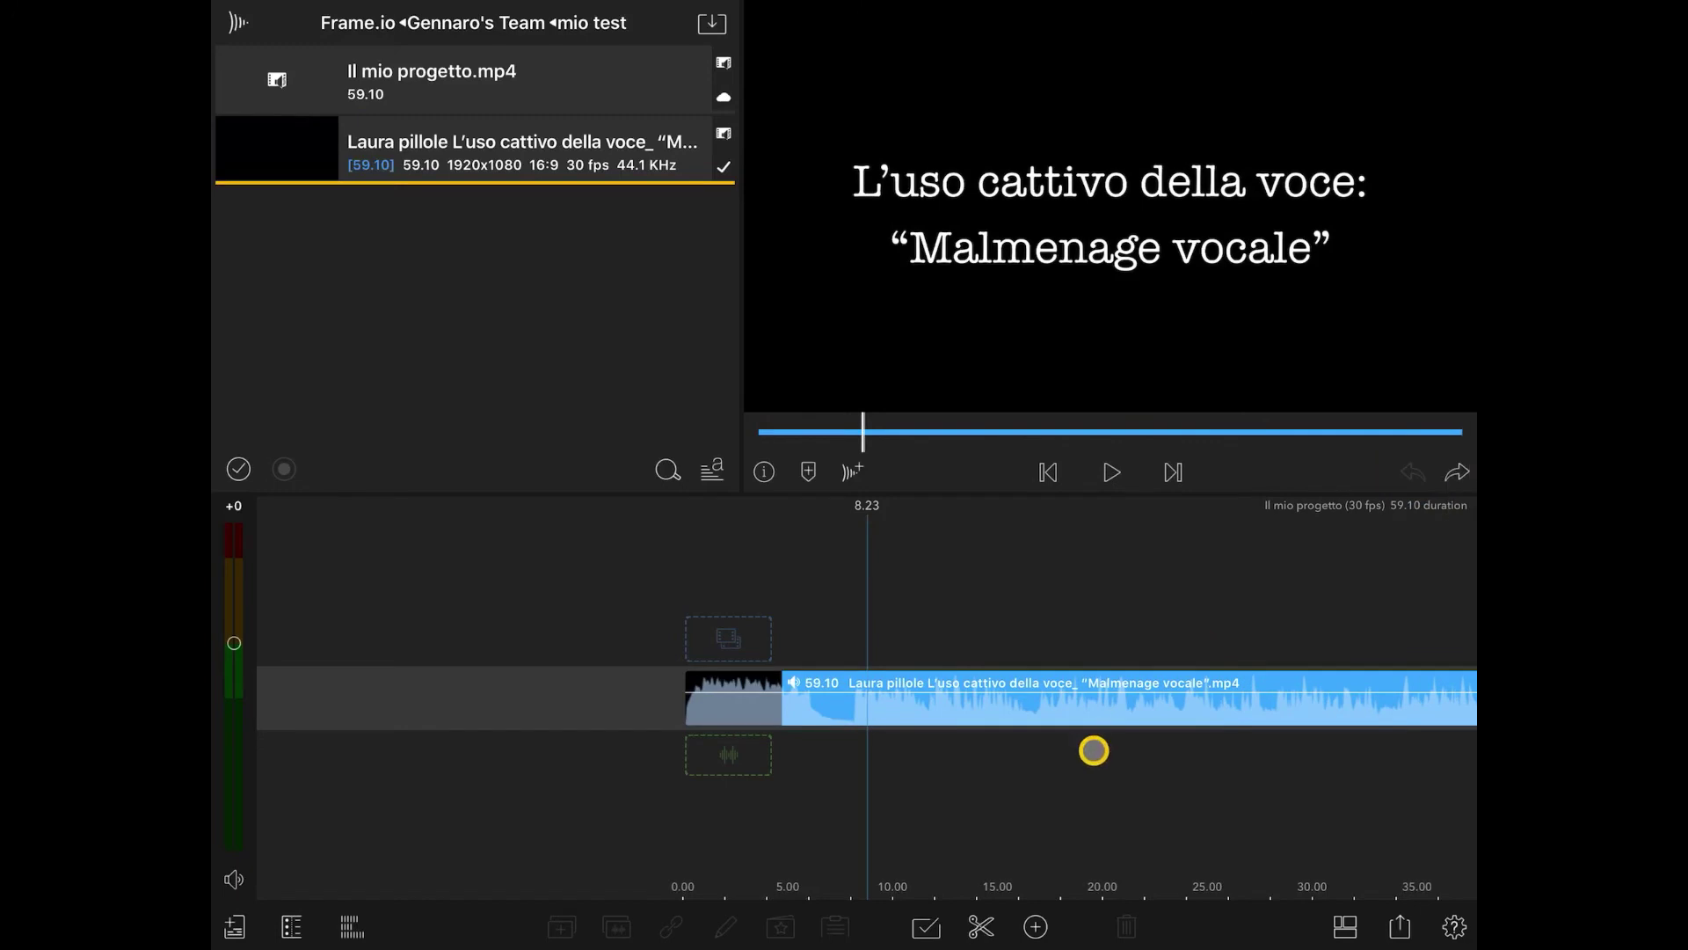
{"action": "left_click", "coordinate": [1130, 678]}
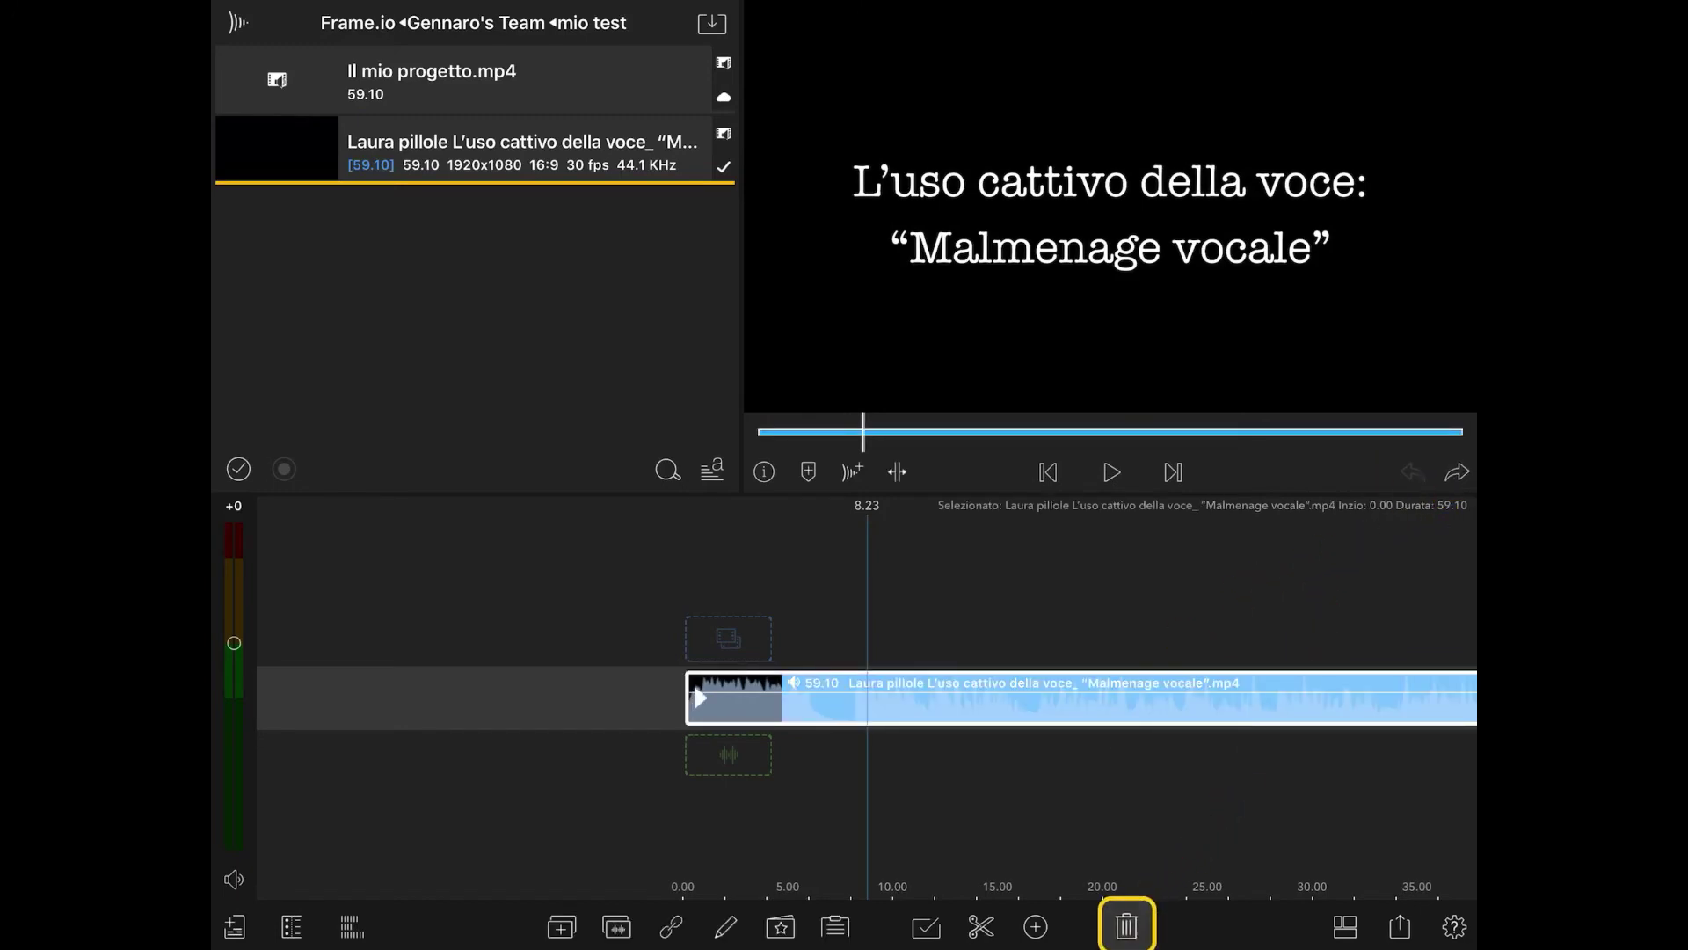
{"action": "left_click", "coordinate": [1127, 925]}
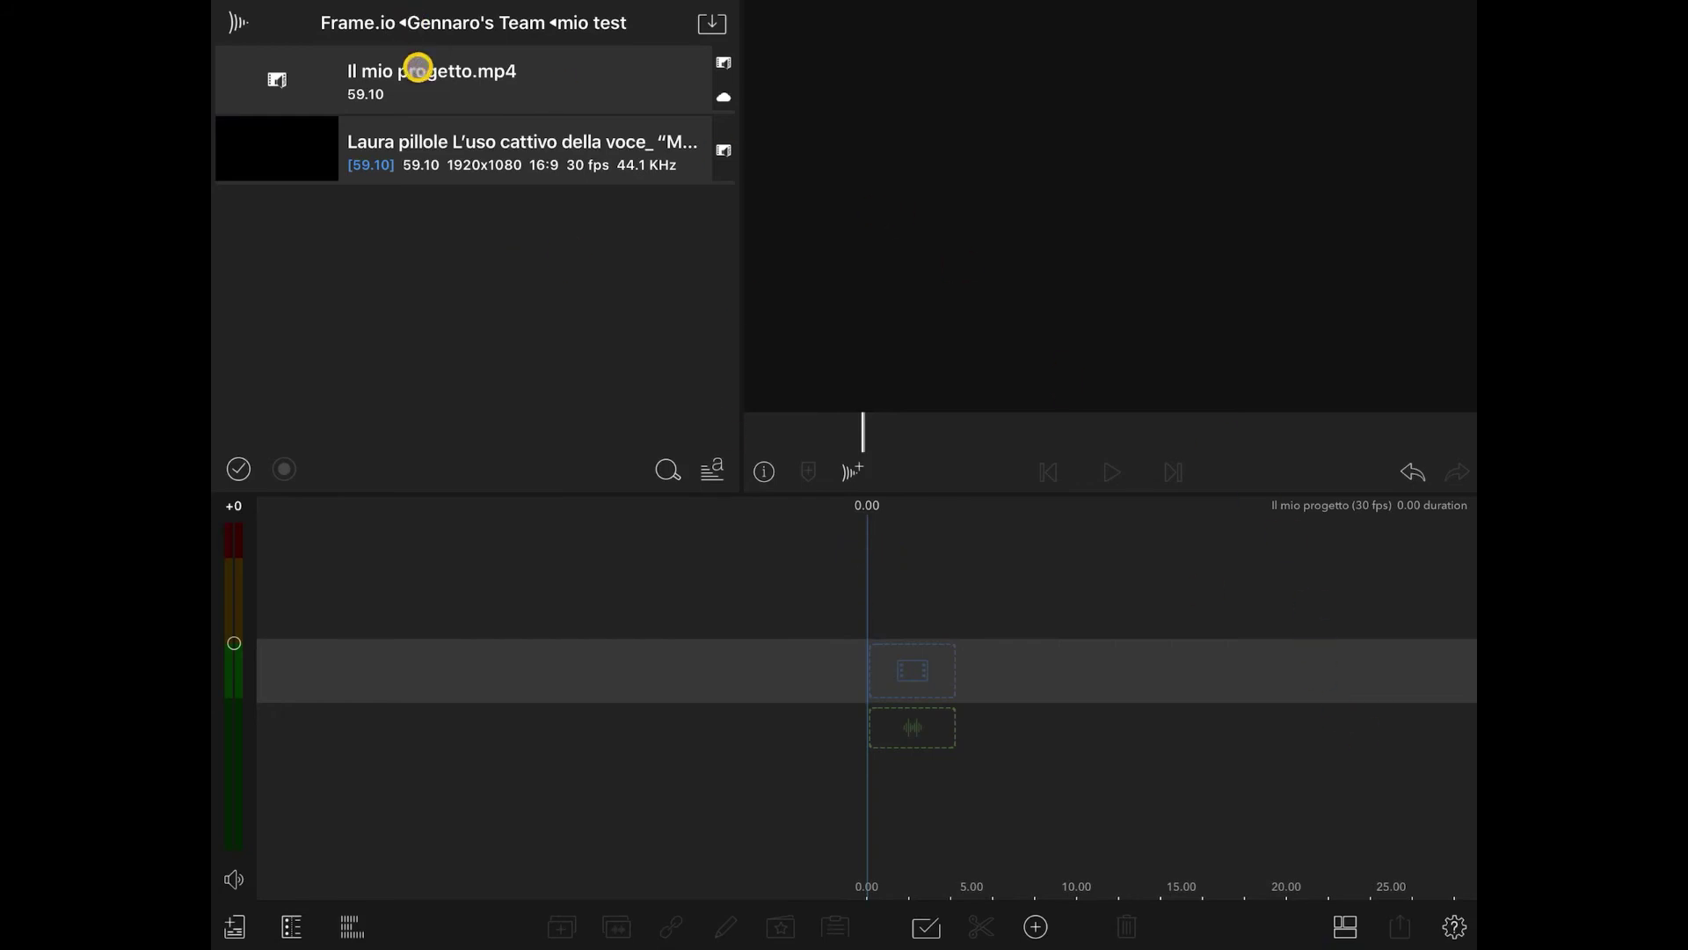
Place Il mio progetto.mp4 on the empty timeline and scrub to about 47 seconds
{"action": "left_click", "coordinate": [435, 93]}
{"action": "left_click", "coordinate": [436, 93]}
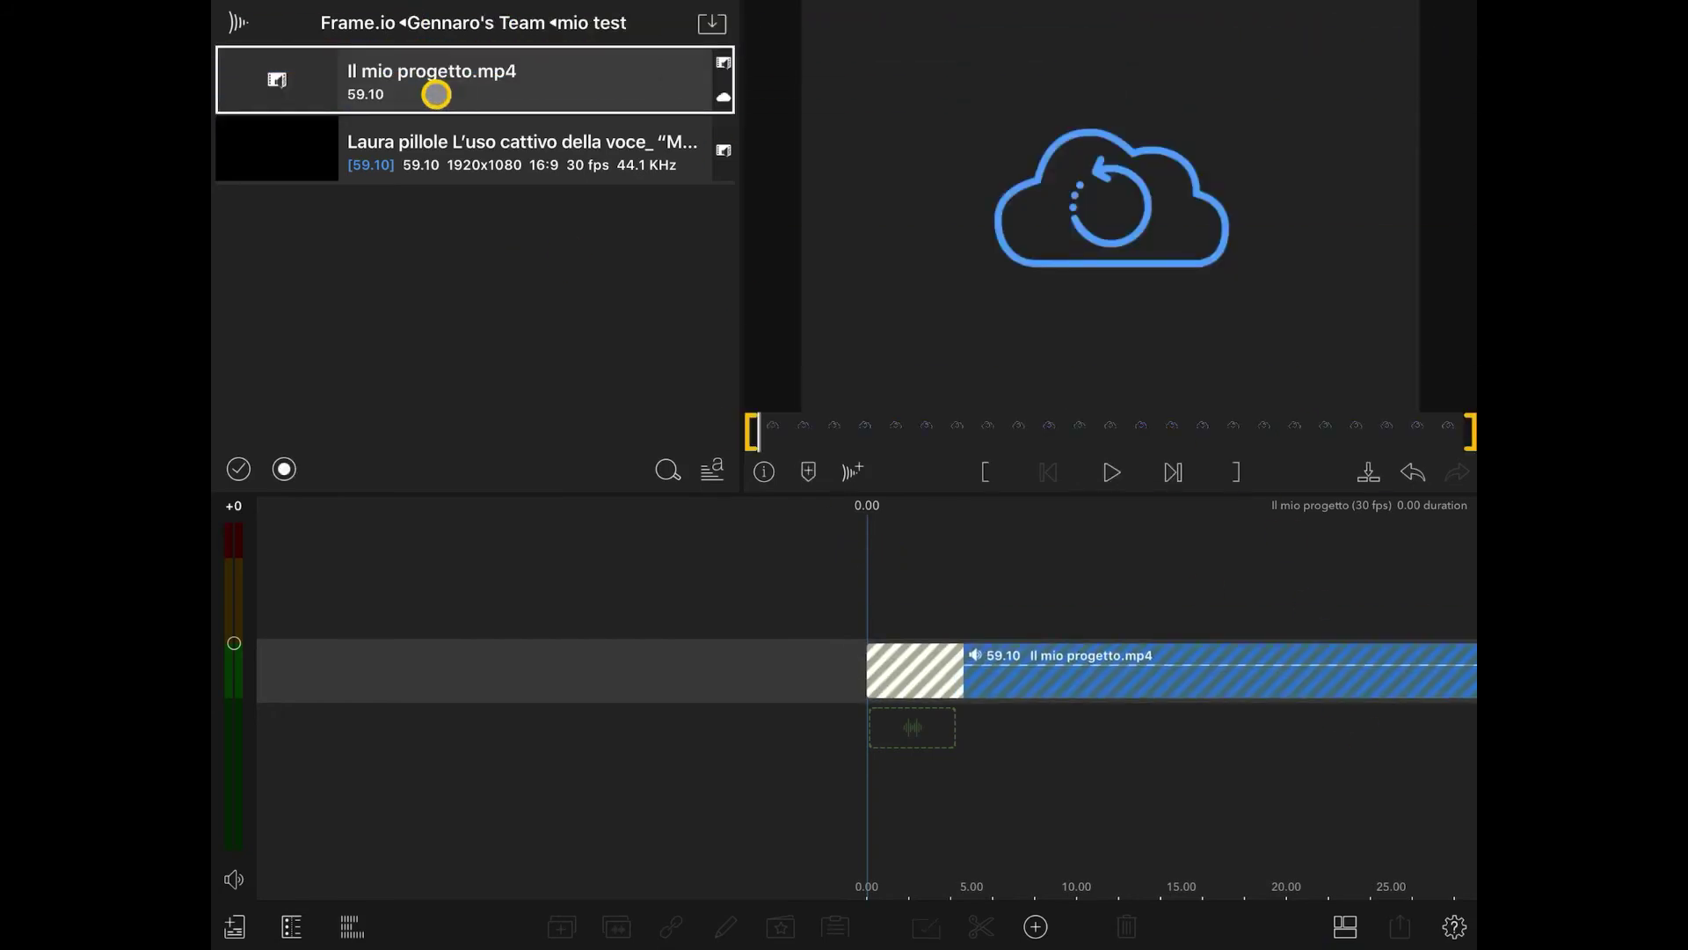
{"action": "left_click_drag", "start_coordinate": [634, 516], "coordinate": [1177, 611]}
{"action": "scroll", "coordinate": [1177, 611], "scroll_direction": "right", "scroll_amount": 5}
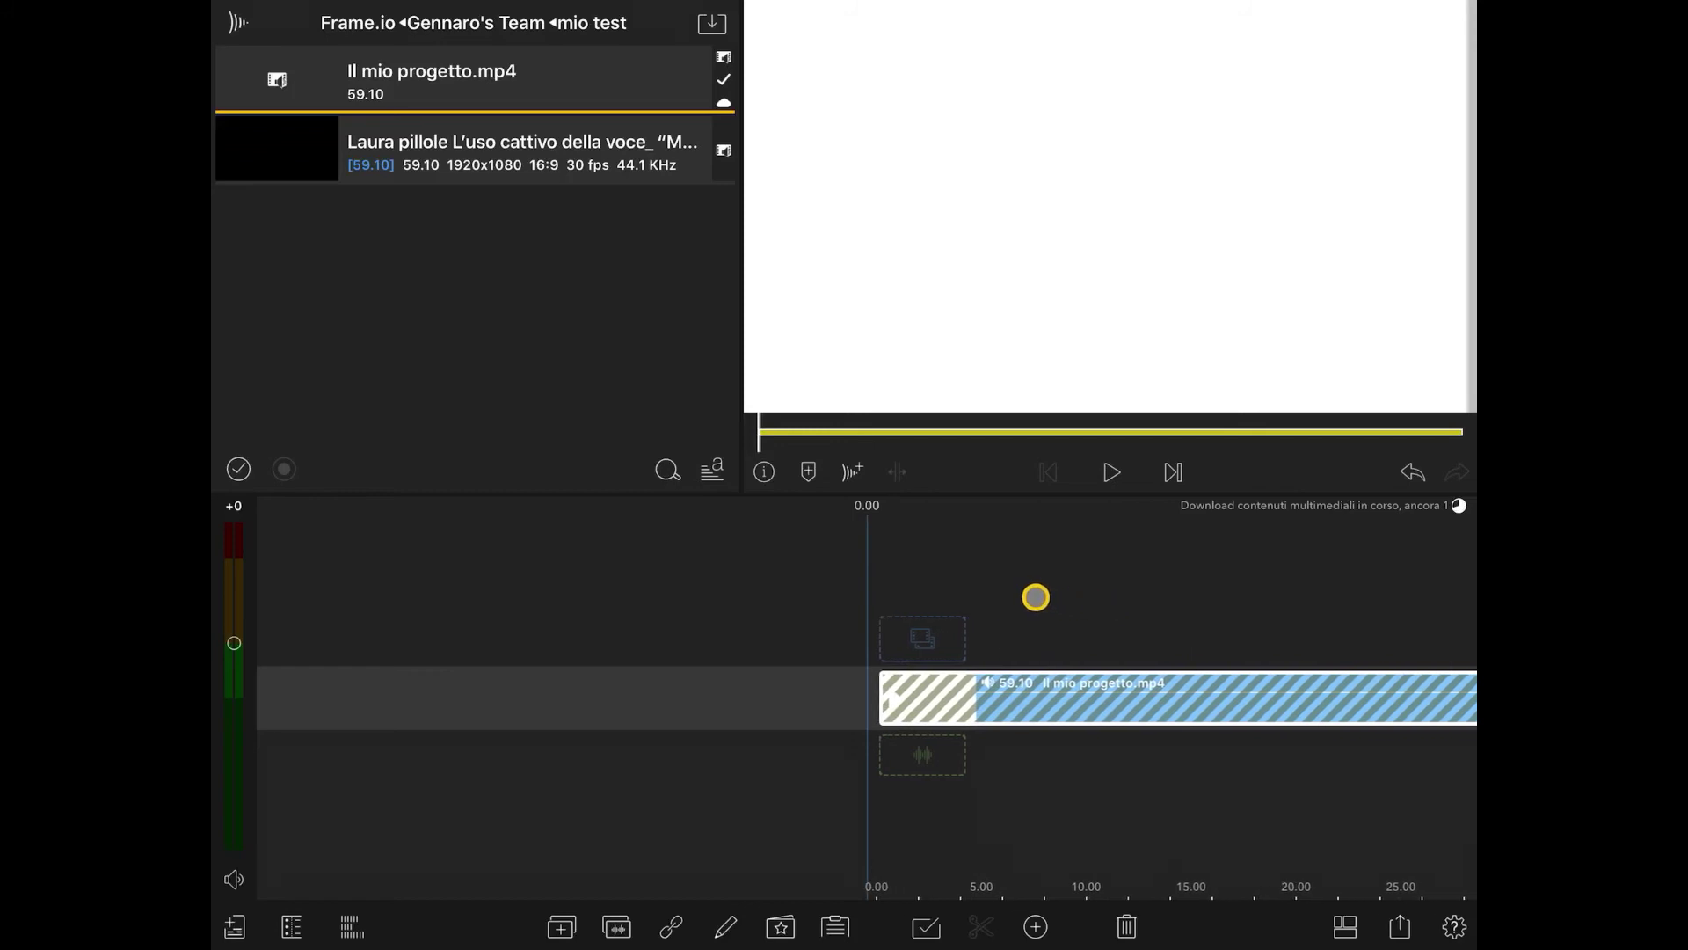
{"action": "mouse_move", "coordinate": [1219, 609]}
{"action": "left_mouse_down"}
{"action": "mouse_move", "coordinate": [893, 630]}
{"action": "mouse_move", "coordinate": [946, 603]}
{"action": "left_mouse_up"}
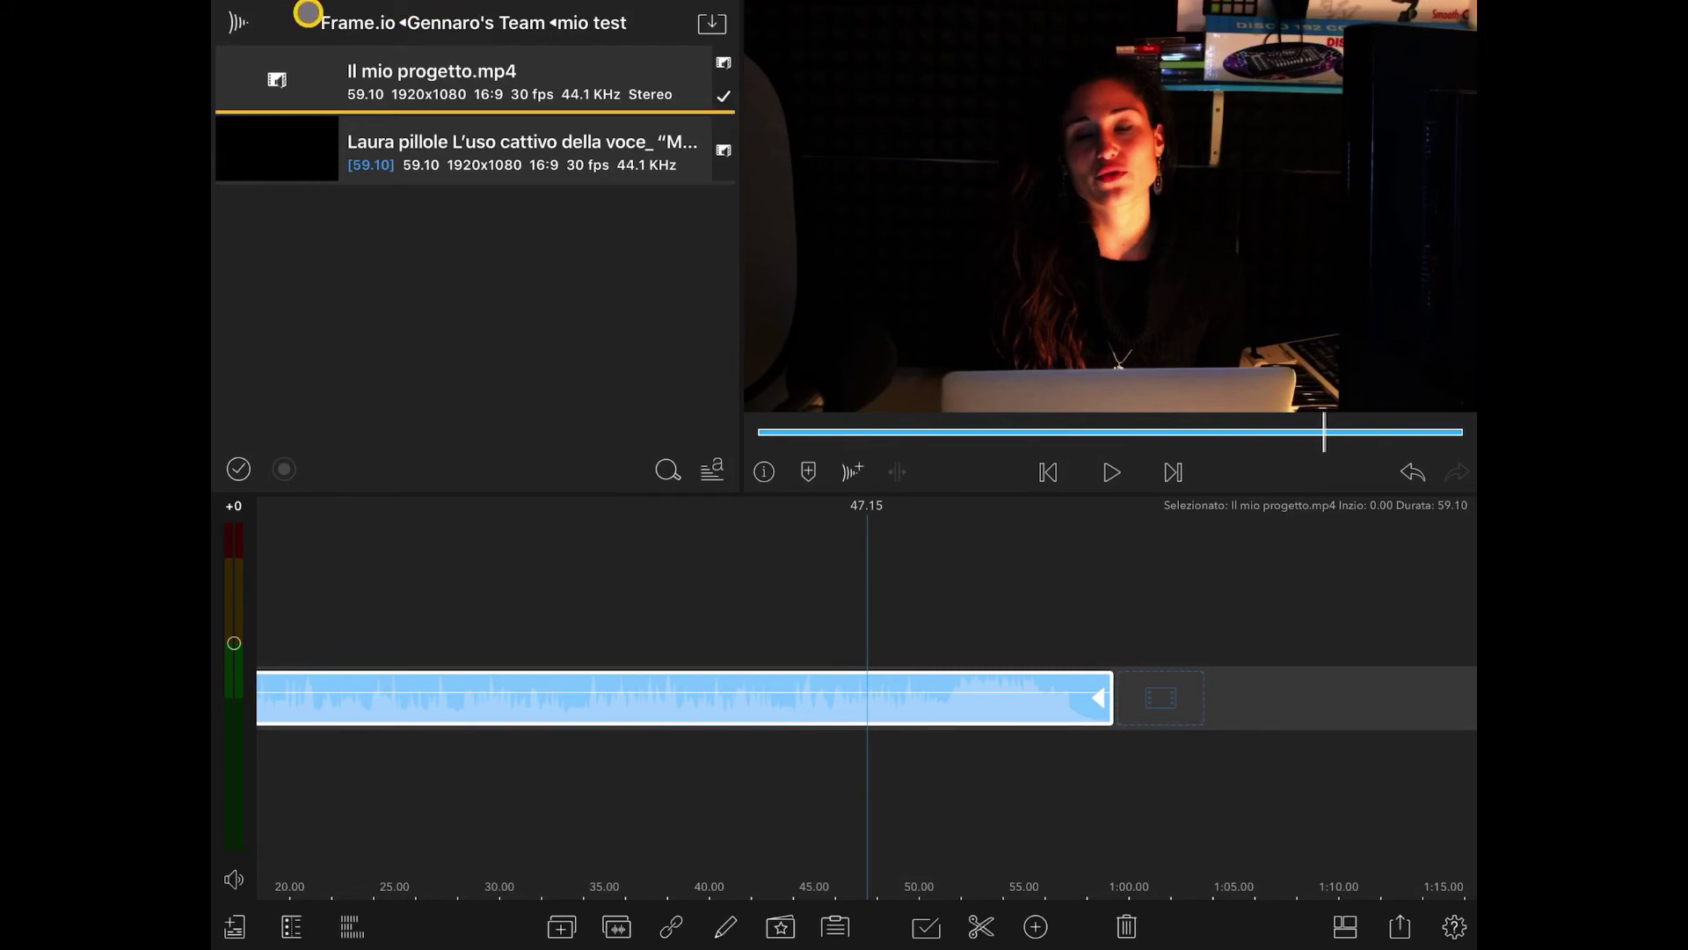
Browse from the Frame.io root, via Contenuti multimediali scaricati, into the team's Demo Project
{"action": "left_click", "coordinate": [403, 21]}
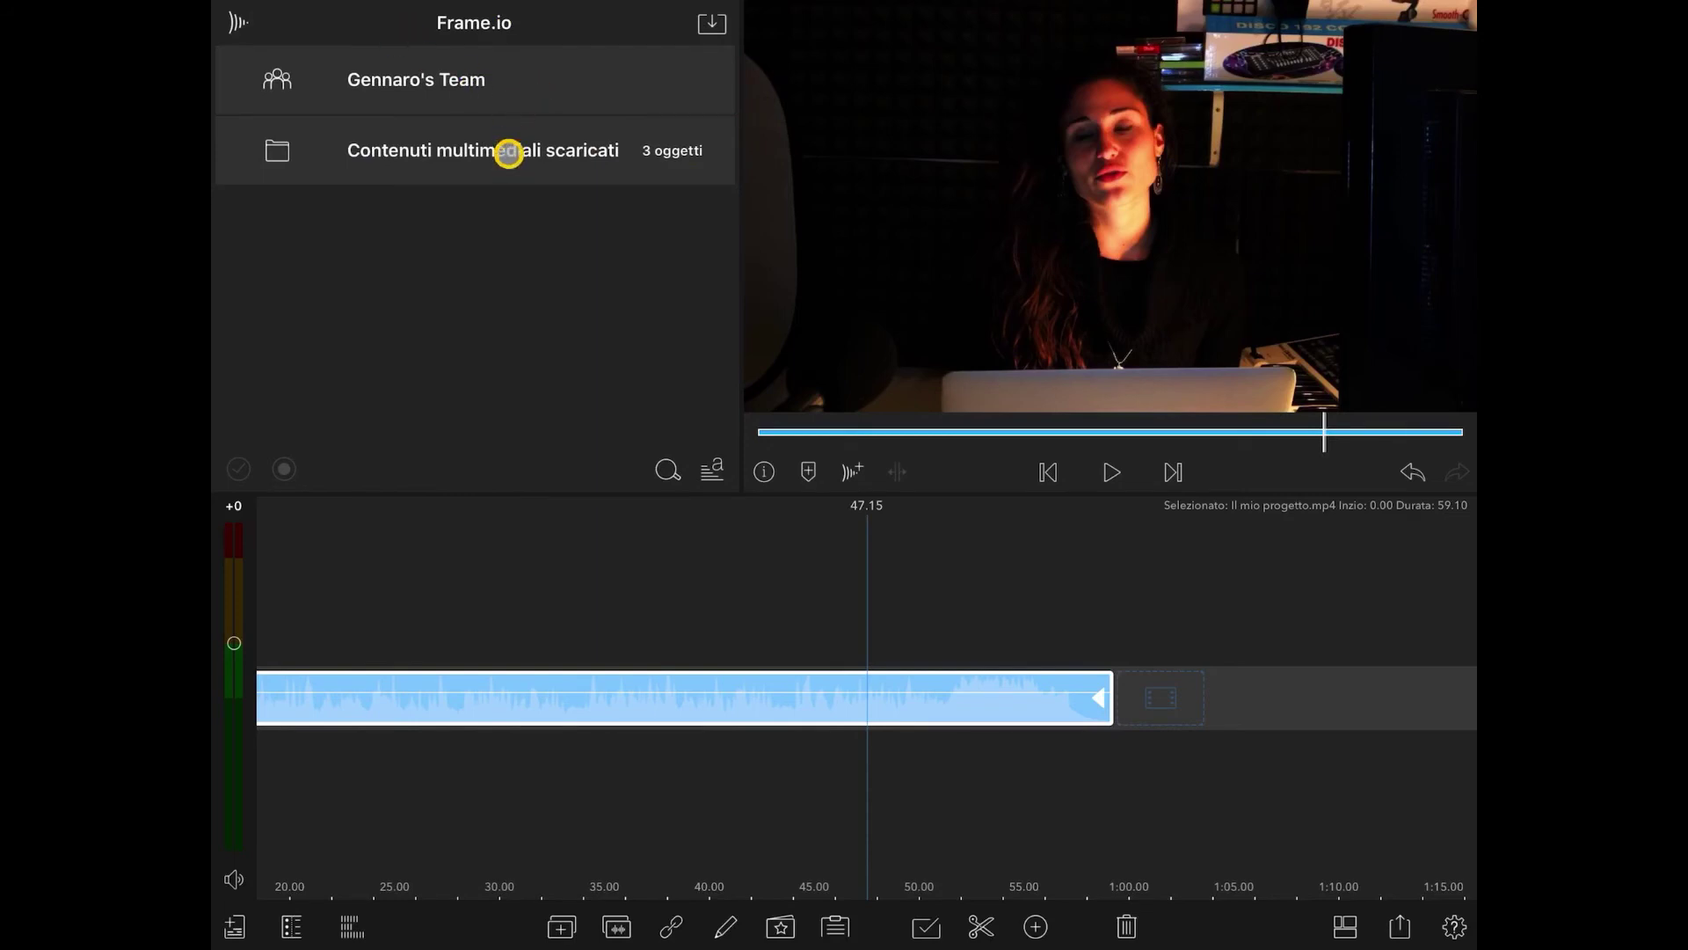
{"action": "left_click", "coordinate": [489, 156]}
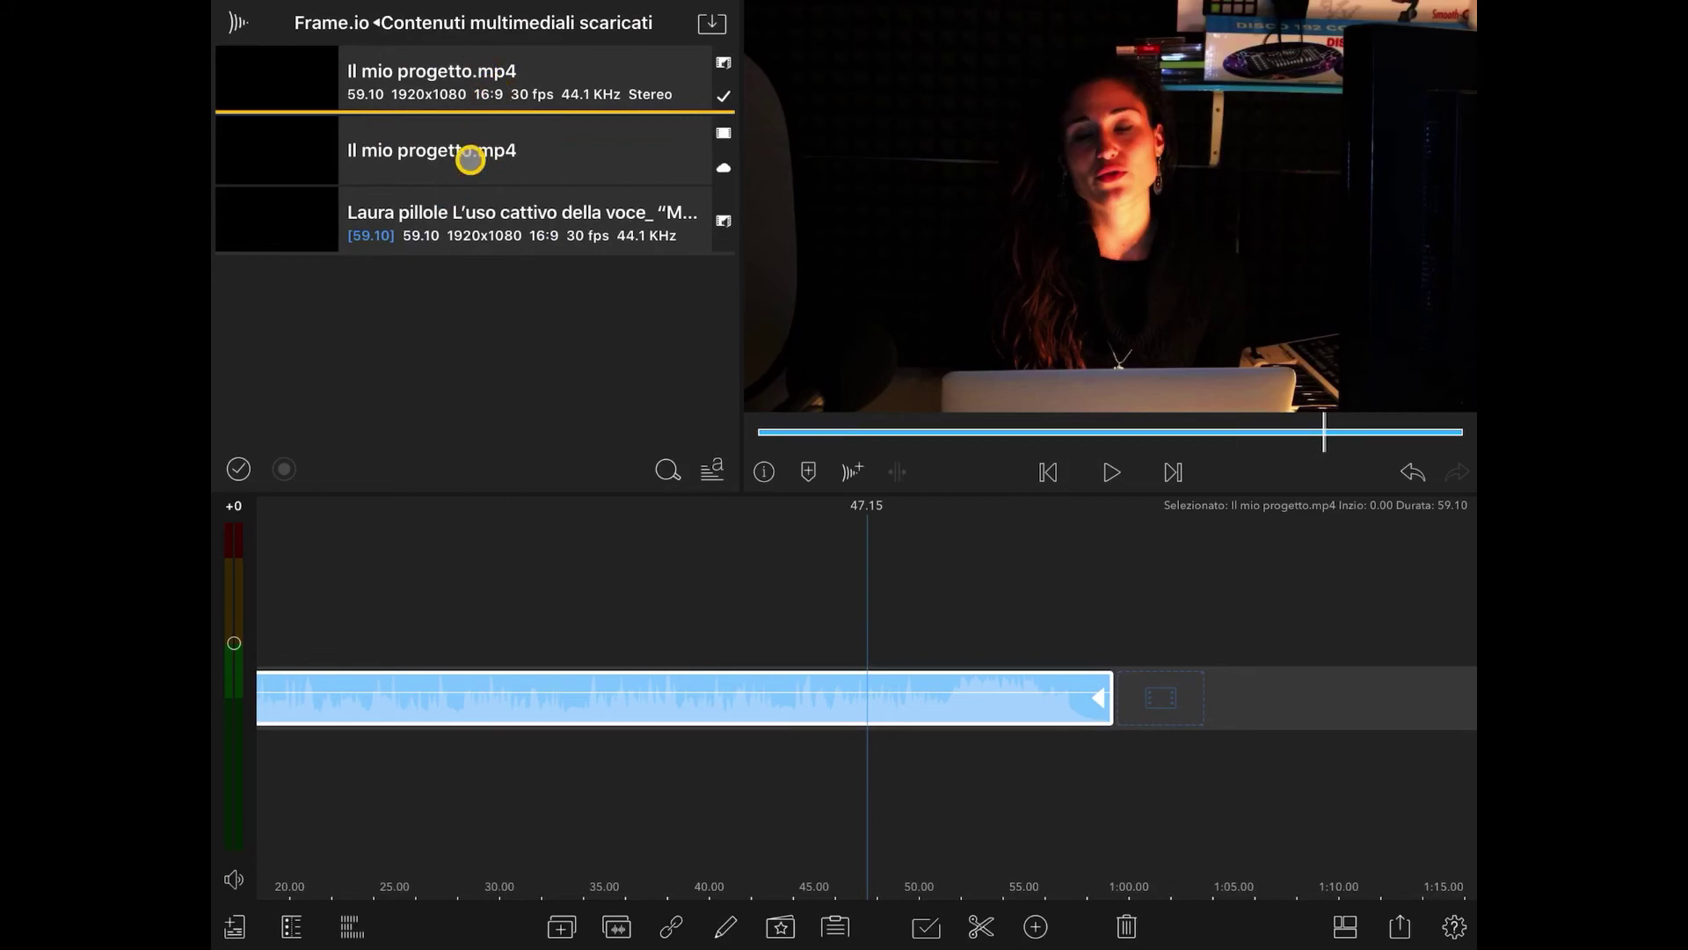
{"action": "left_click", "coordinate": [450, 29]}
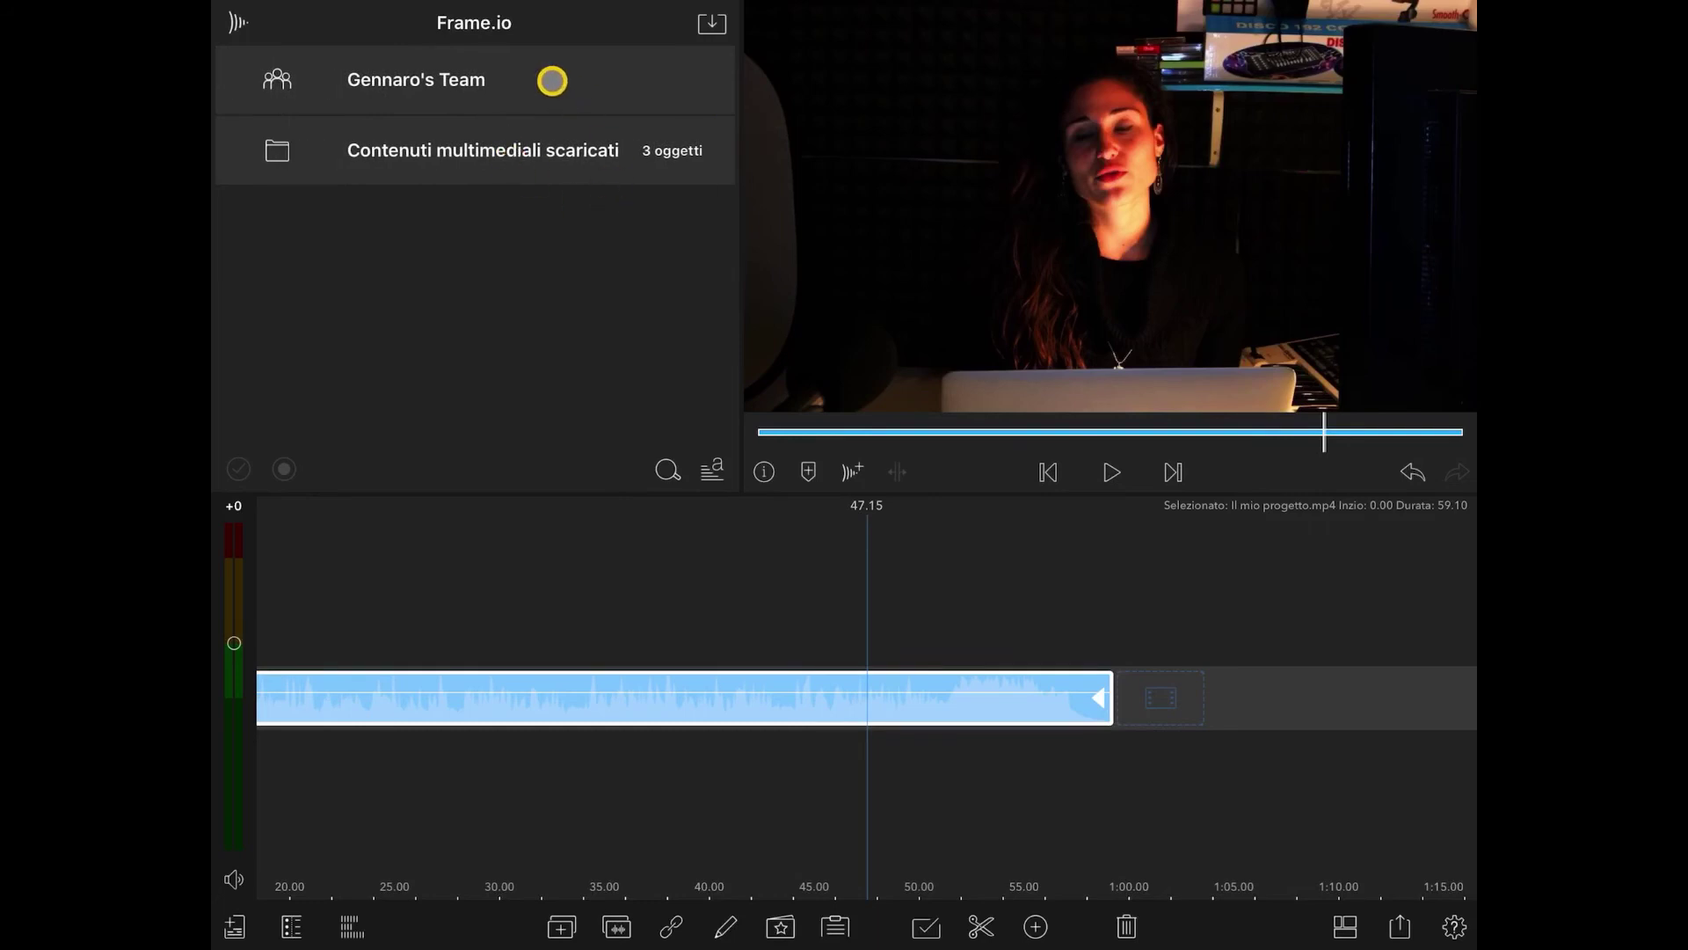
{"action": "left_click", "coordinate": [520, 79]}
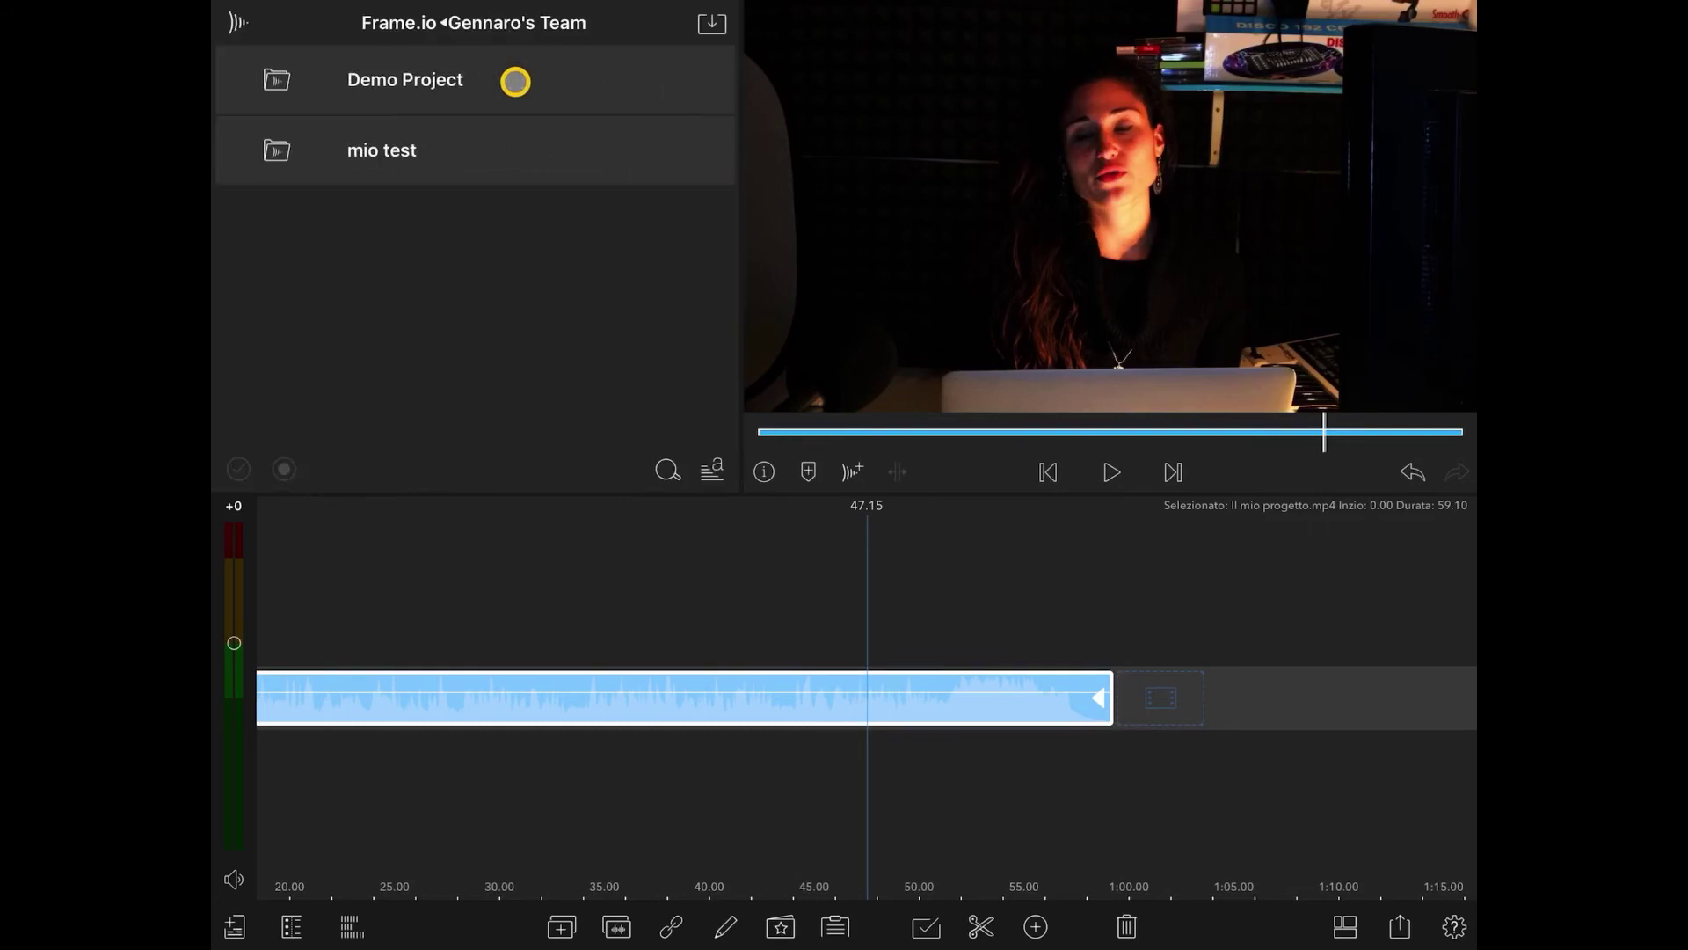
{"action": "left_click", "coordinate": [516, 81]}
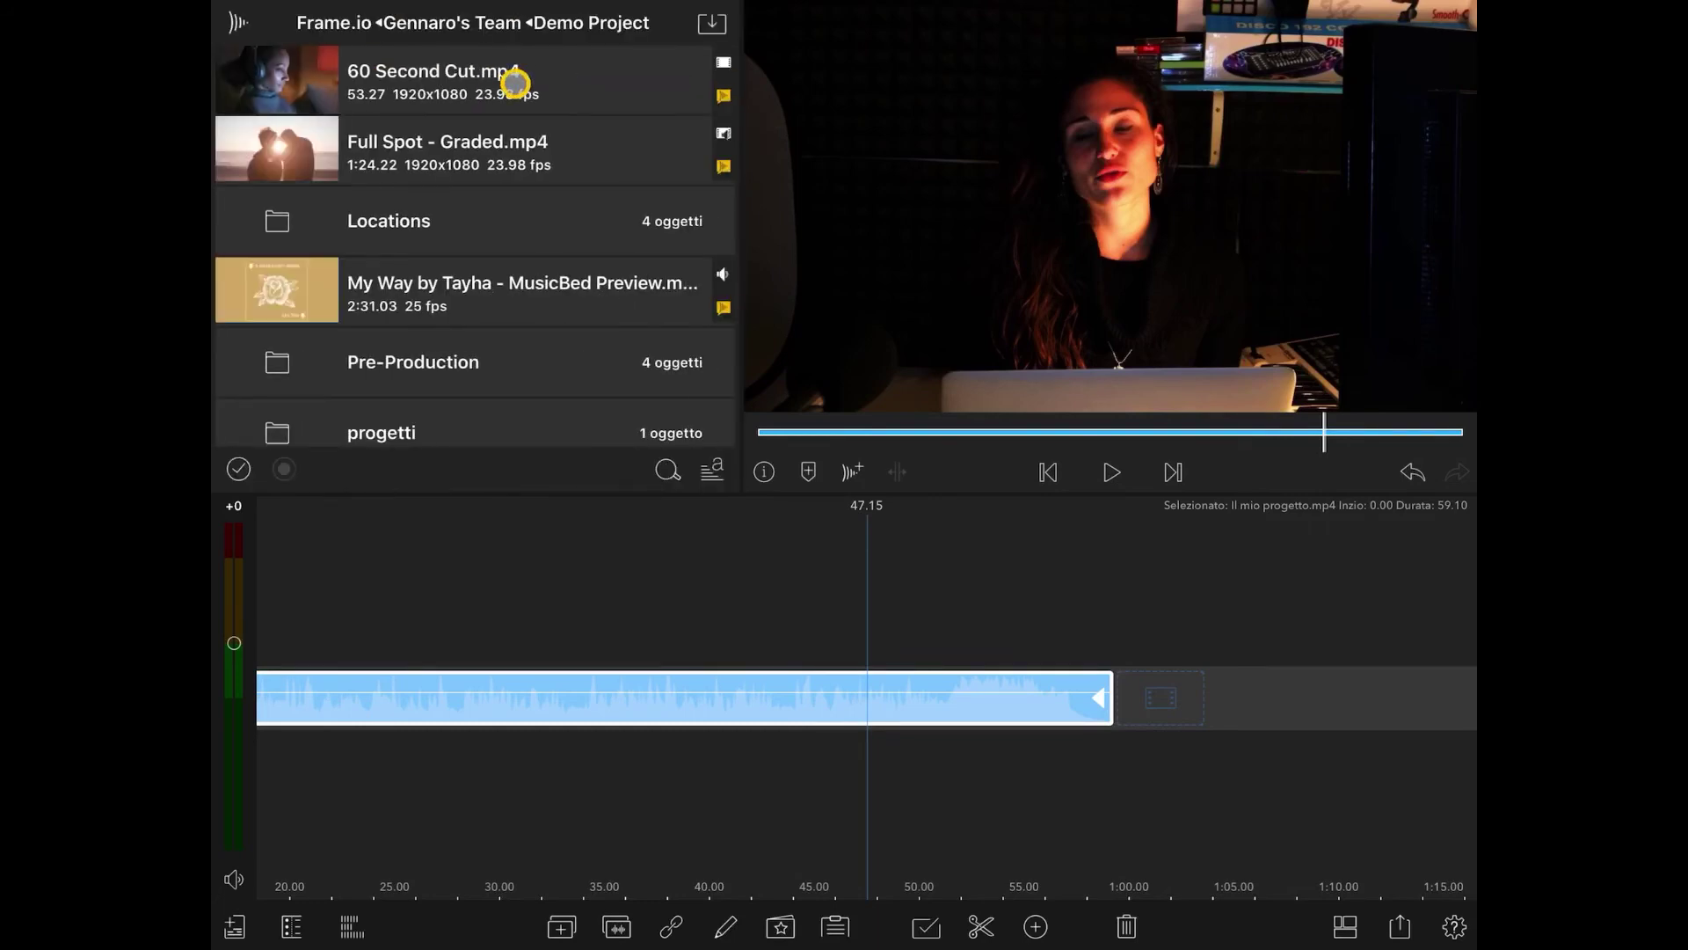
Preview Full Spot - Graded.mp4, jump to its desaturated-shot comment, and stop on the forest frame near 33 seconds
{"action": "left_click", "coordinate": [495, 159]}
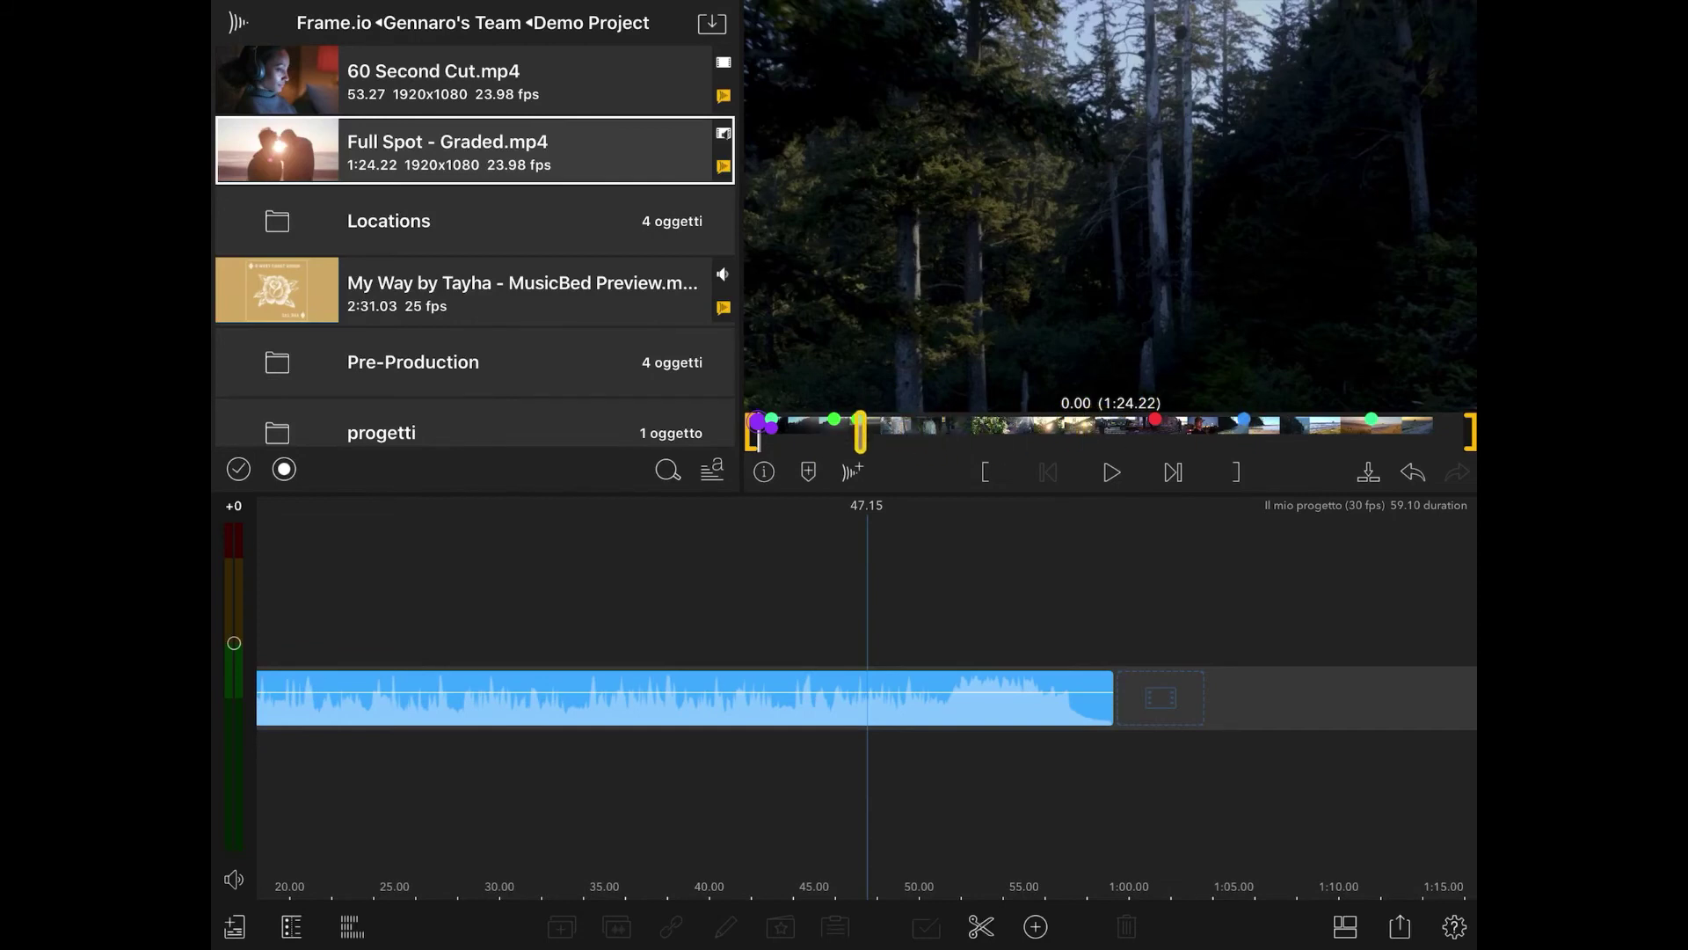
{"action": "left_click", "coordinate": [1173, 473]}
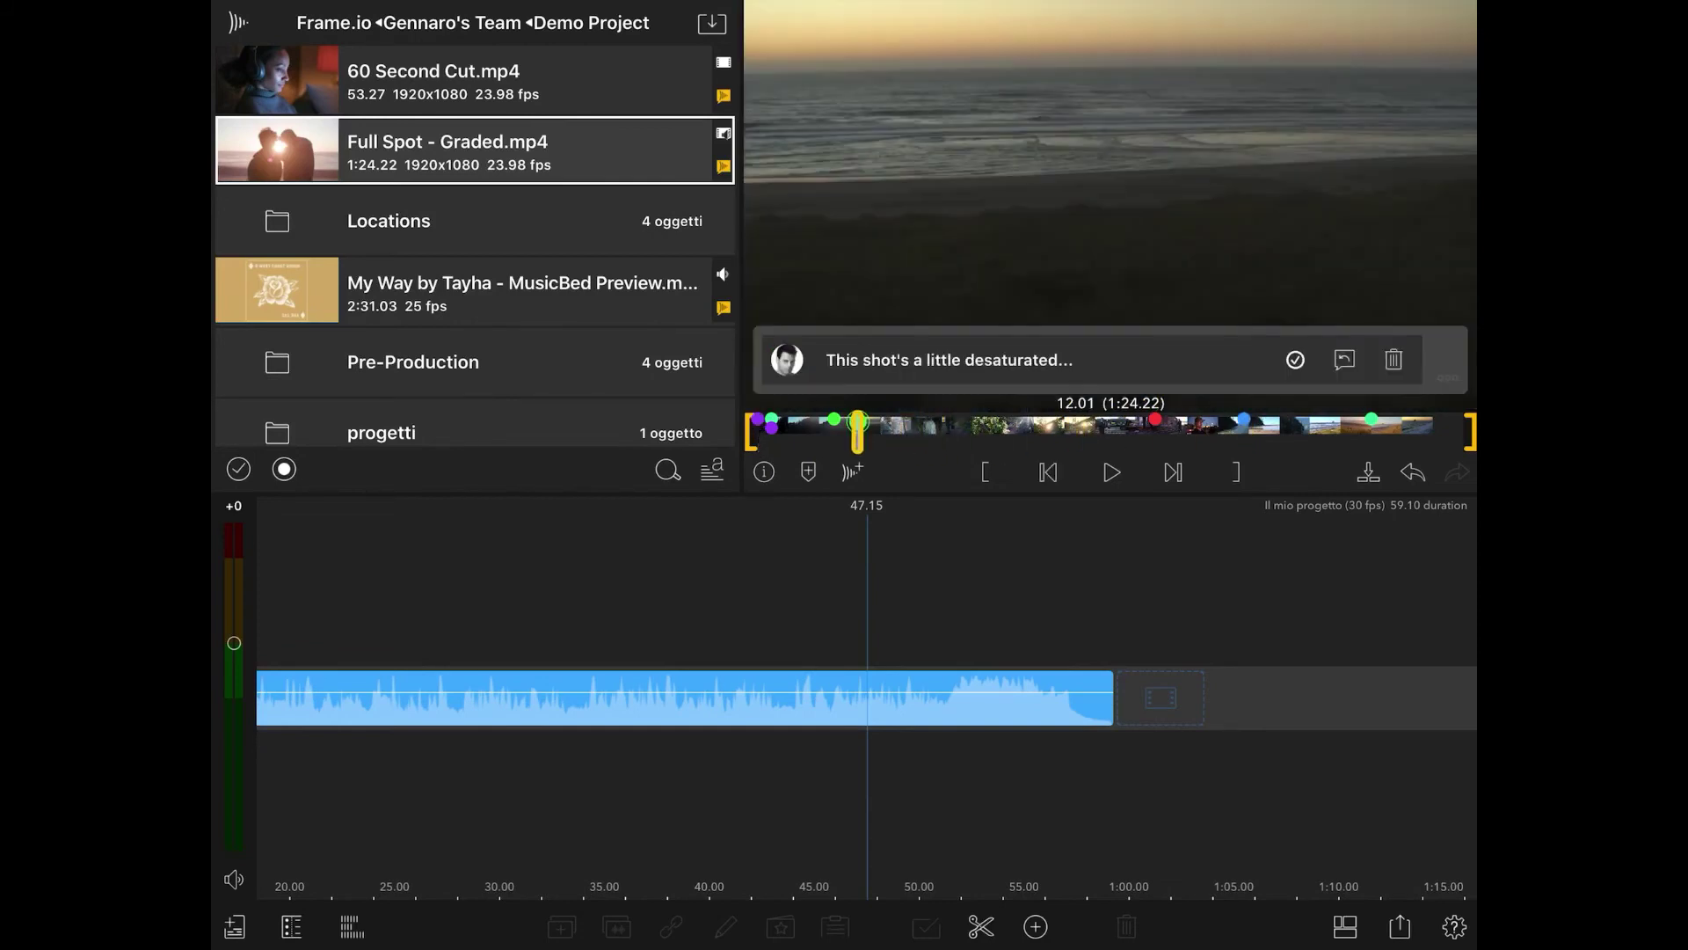
{"action": "left_click_drag", "start_coordinate": [871, 436], "coordinate": [1244, 435]}
{"action": "mouse_move", "coordinate": [1081, 430]}
{"action": "left_mouse_down"}
{"action": "mouse_move", "coordinate": [1008, 431]}
{"action": "mouse_move", "coordinate": [1034, 431]}
{"action": "left_mouse_up"}
{"action": "left_click", "coordinate": [853, 472]}
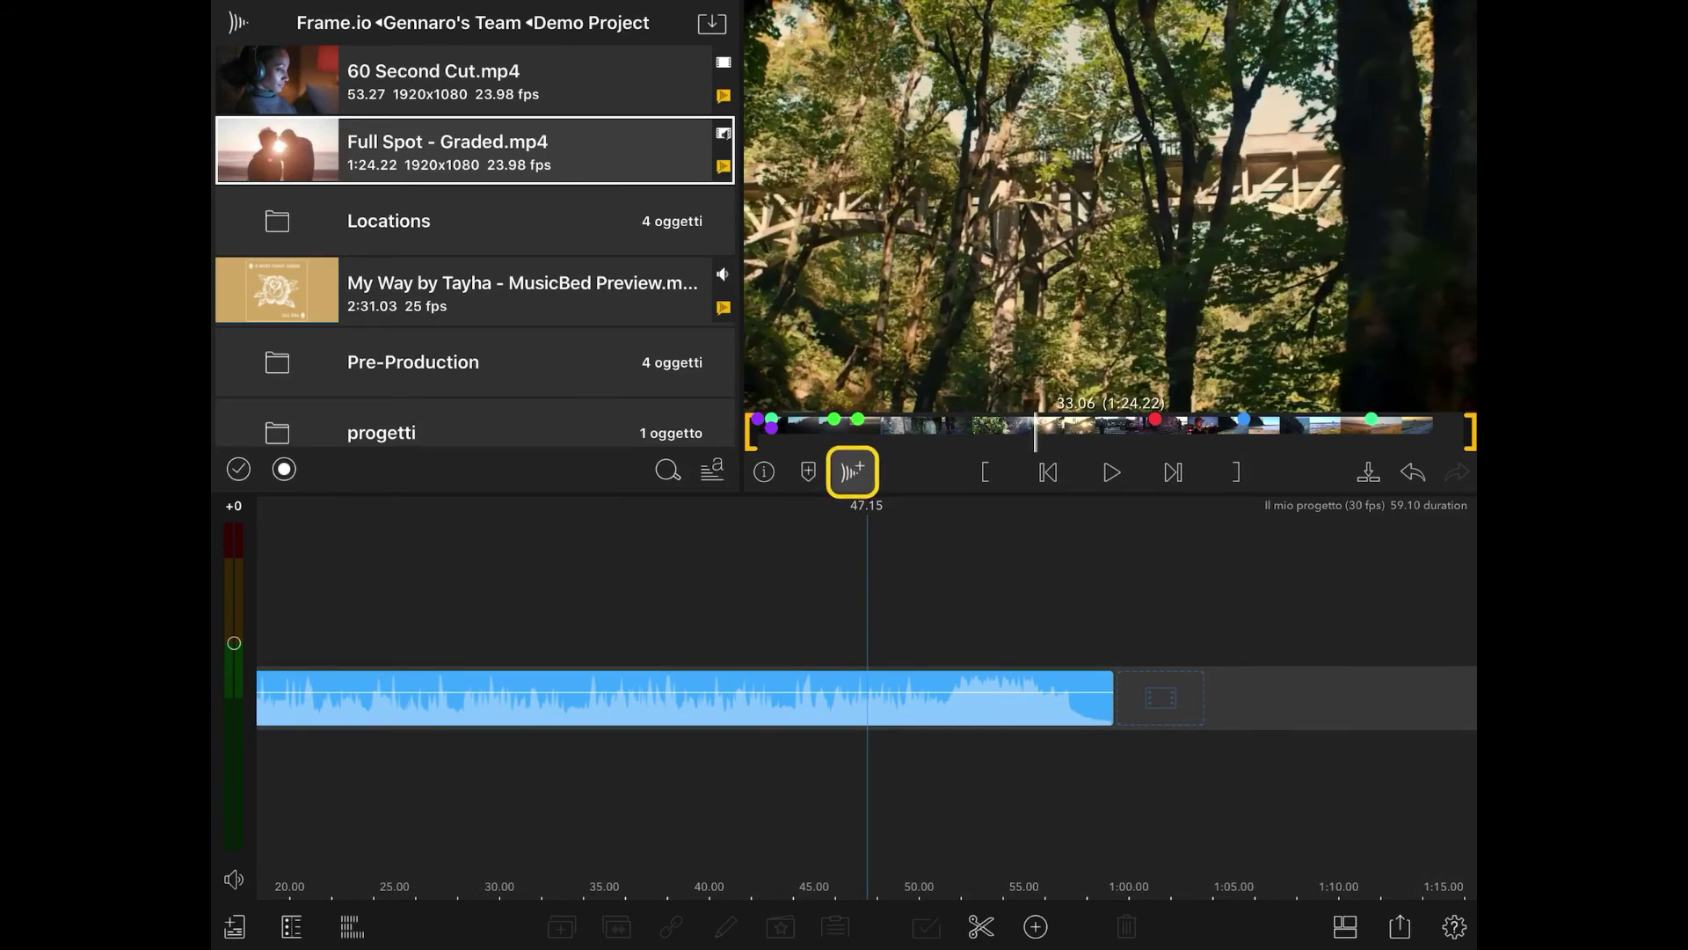
Add the comment 'che bello' to Full Spot - Graded.mp4 at 33.06 on the forest frame
{"action": "left_click", "coordinate": [852, 472]}
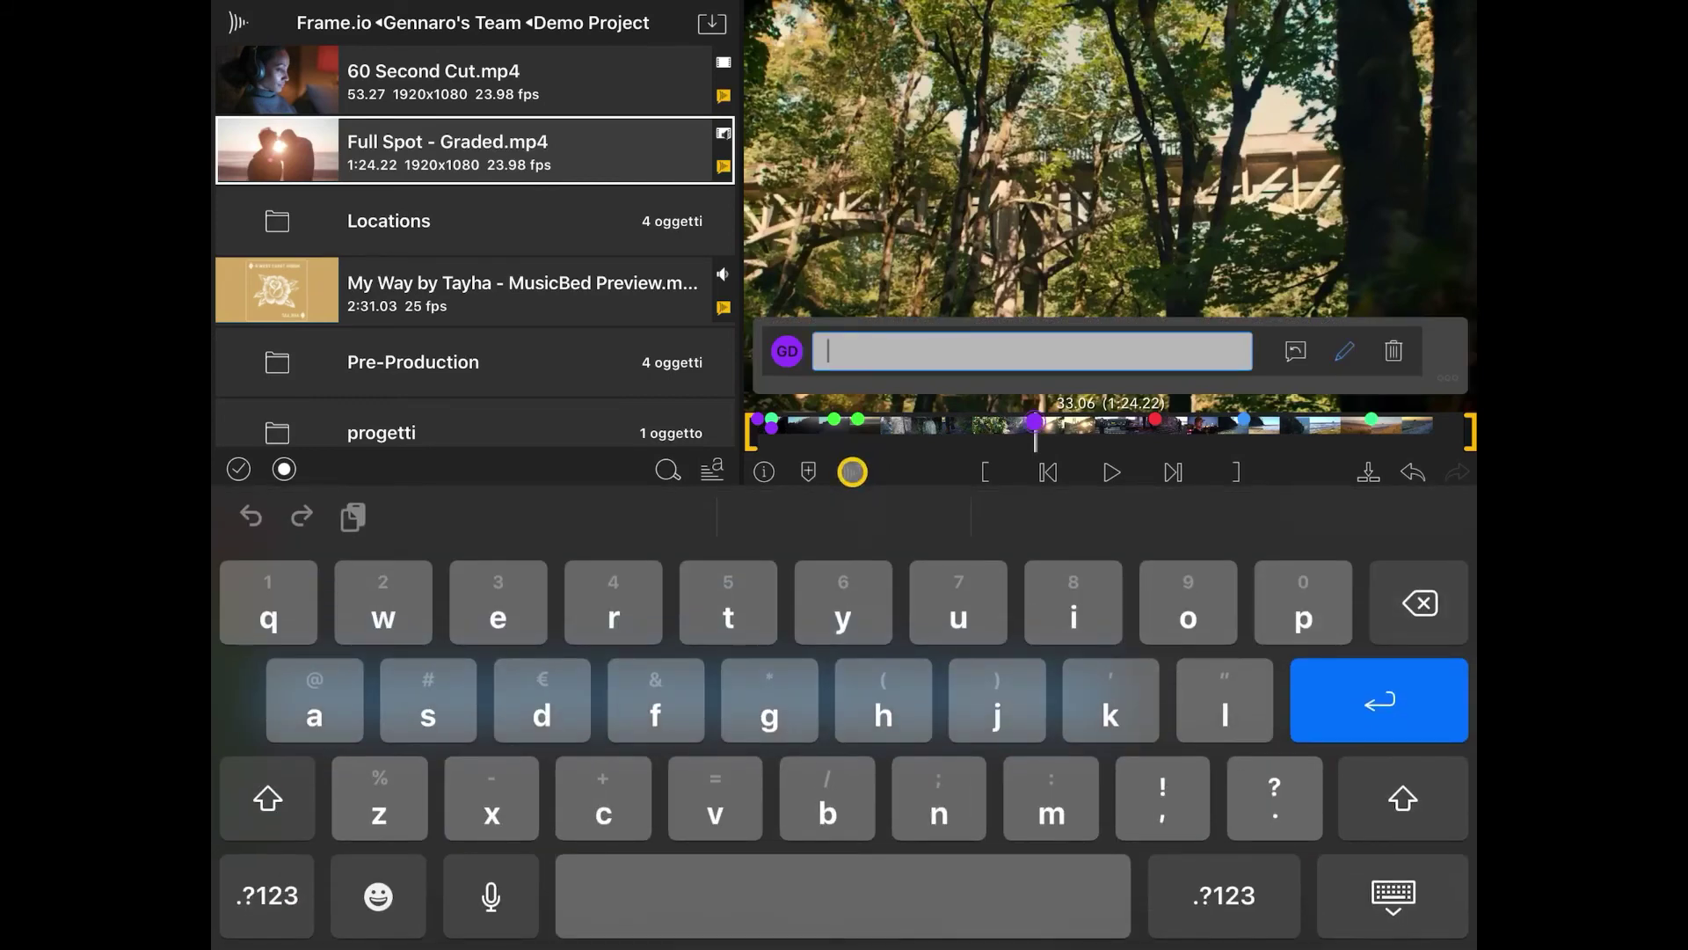
{"action": "type", "text": "che be"}
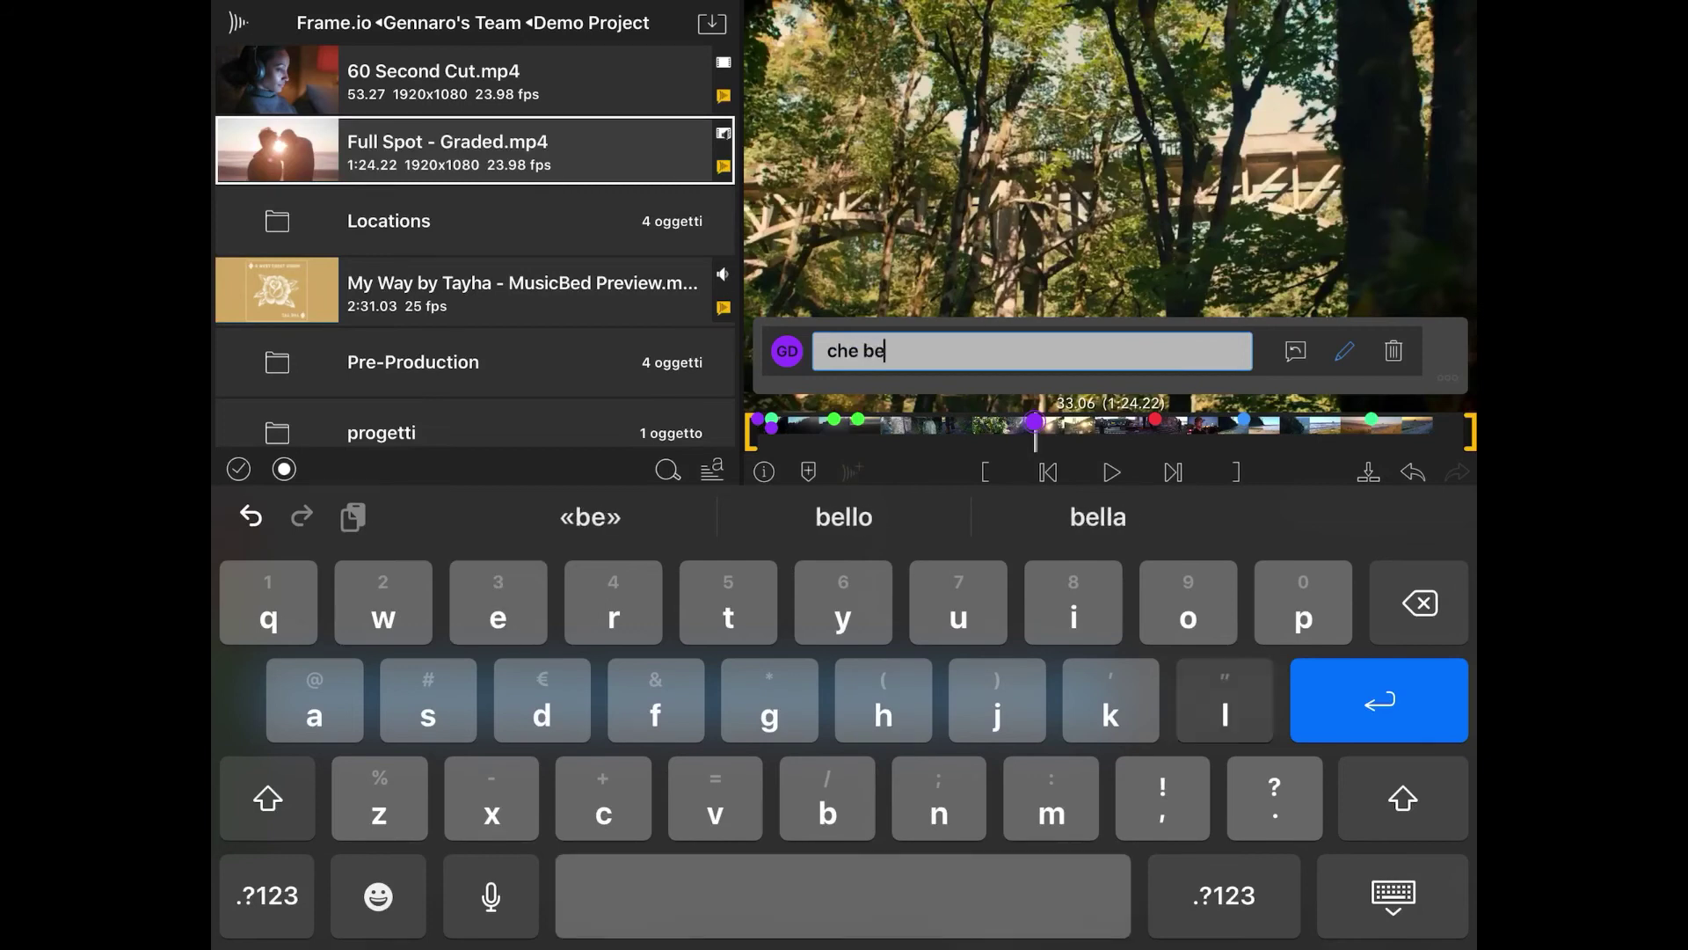
{"action": "type", "text": "llo"}
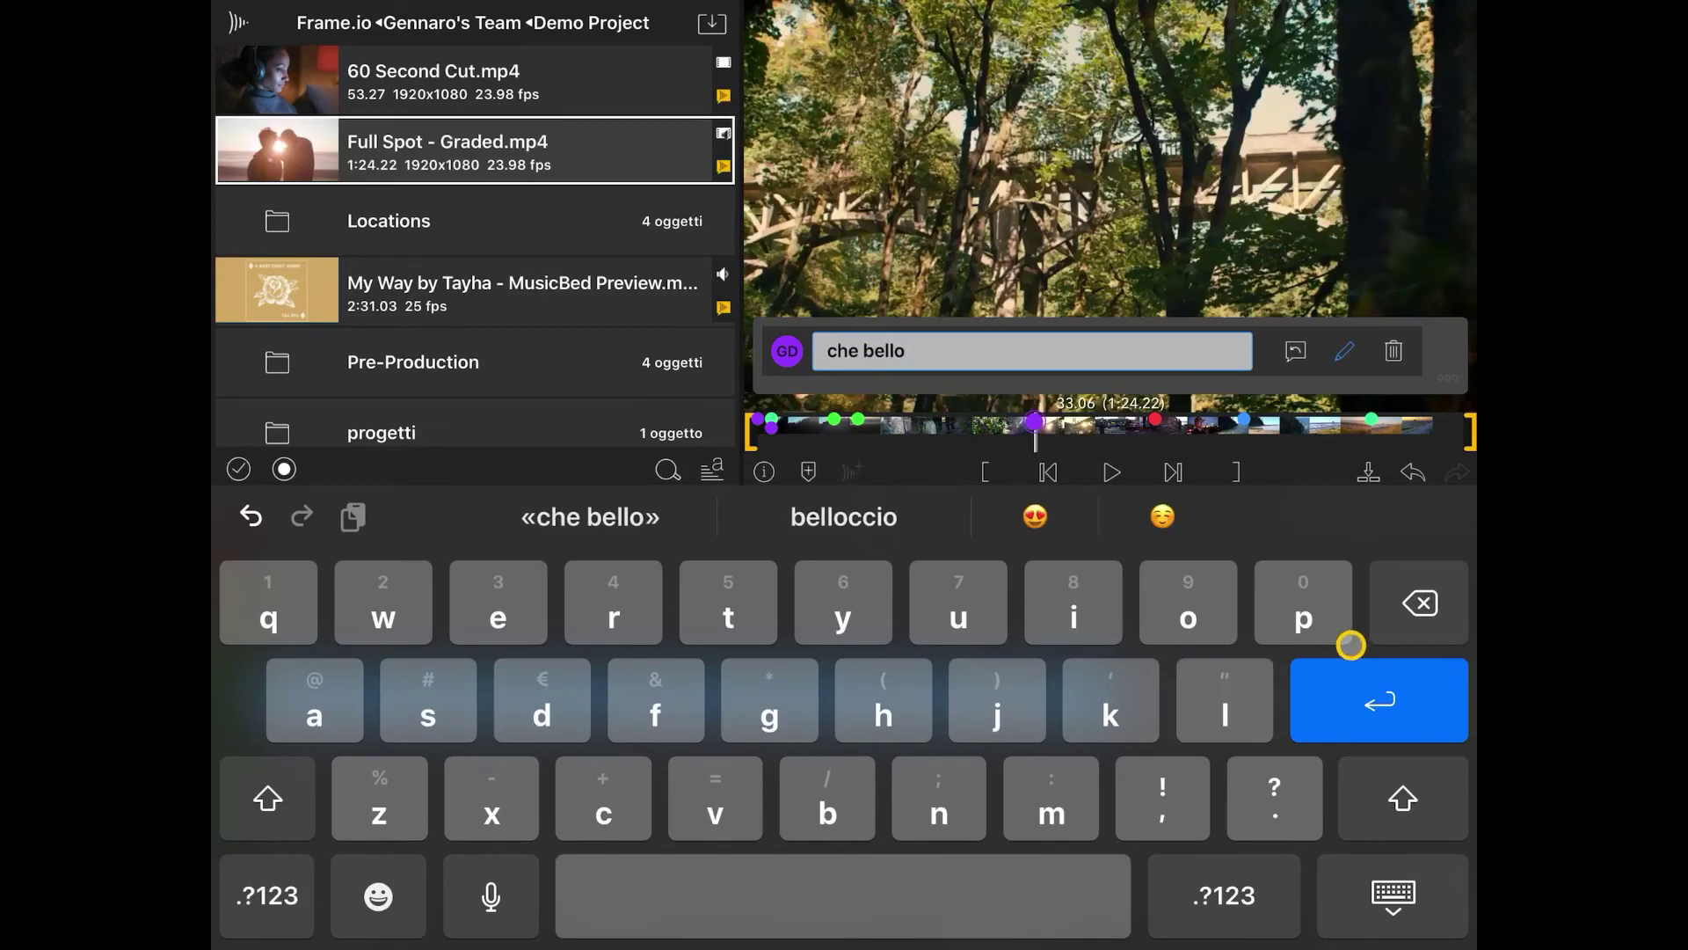
{"action": "left_click", "coordinate": [1406, 26]}
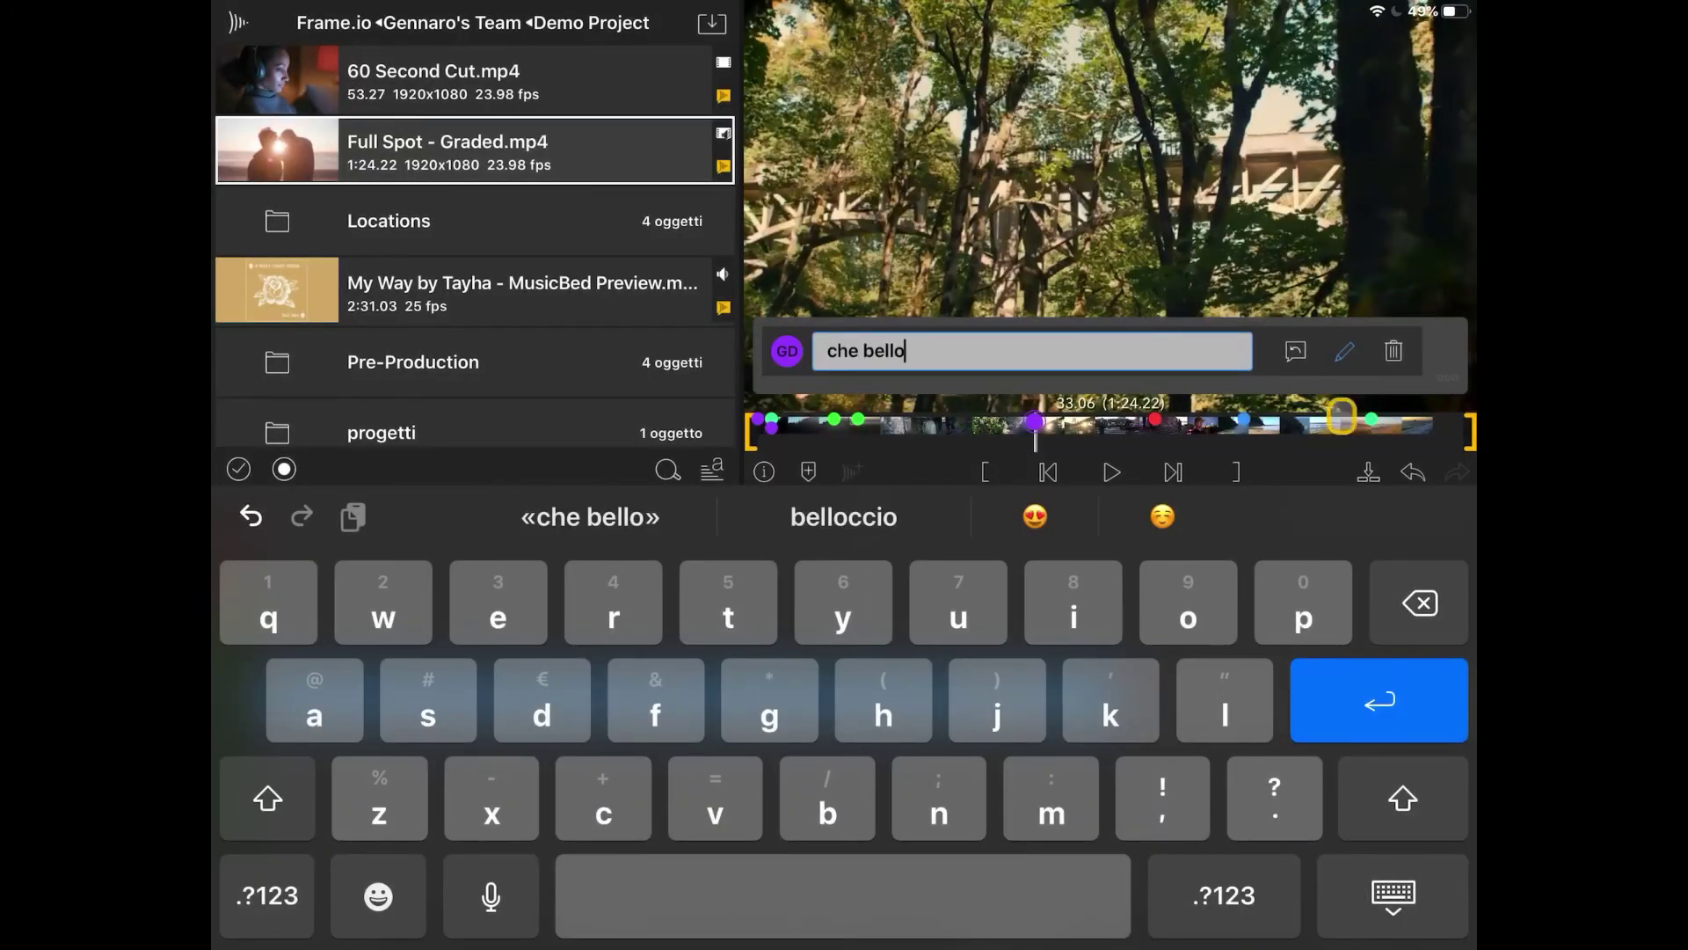
{"action": "left_click", "coordinate": [1397, 714]}
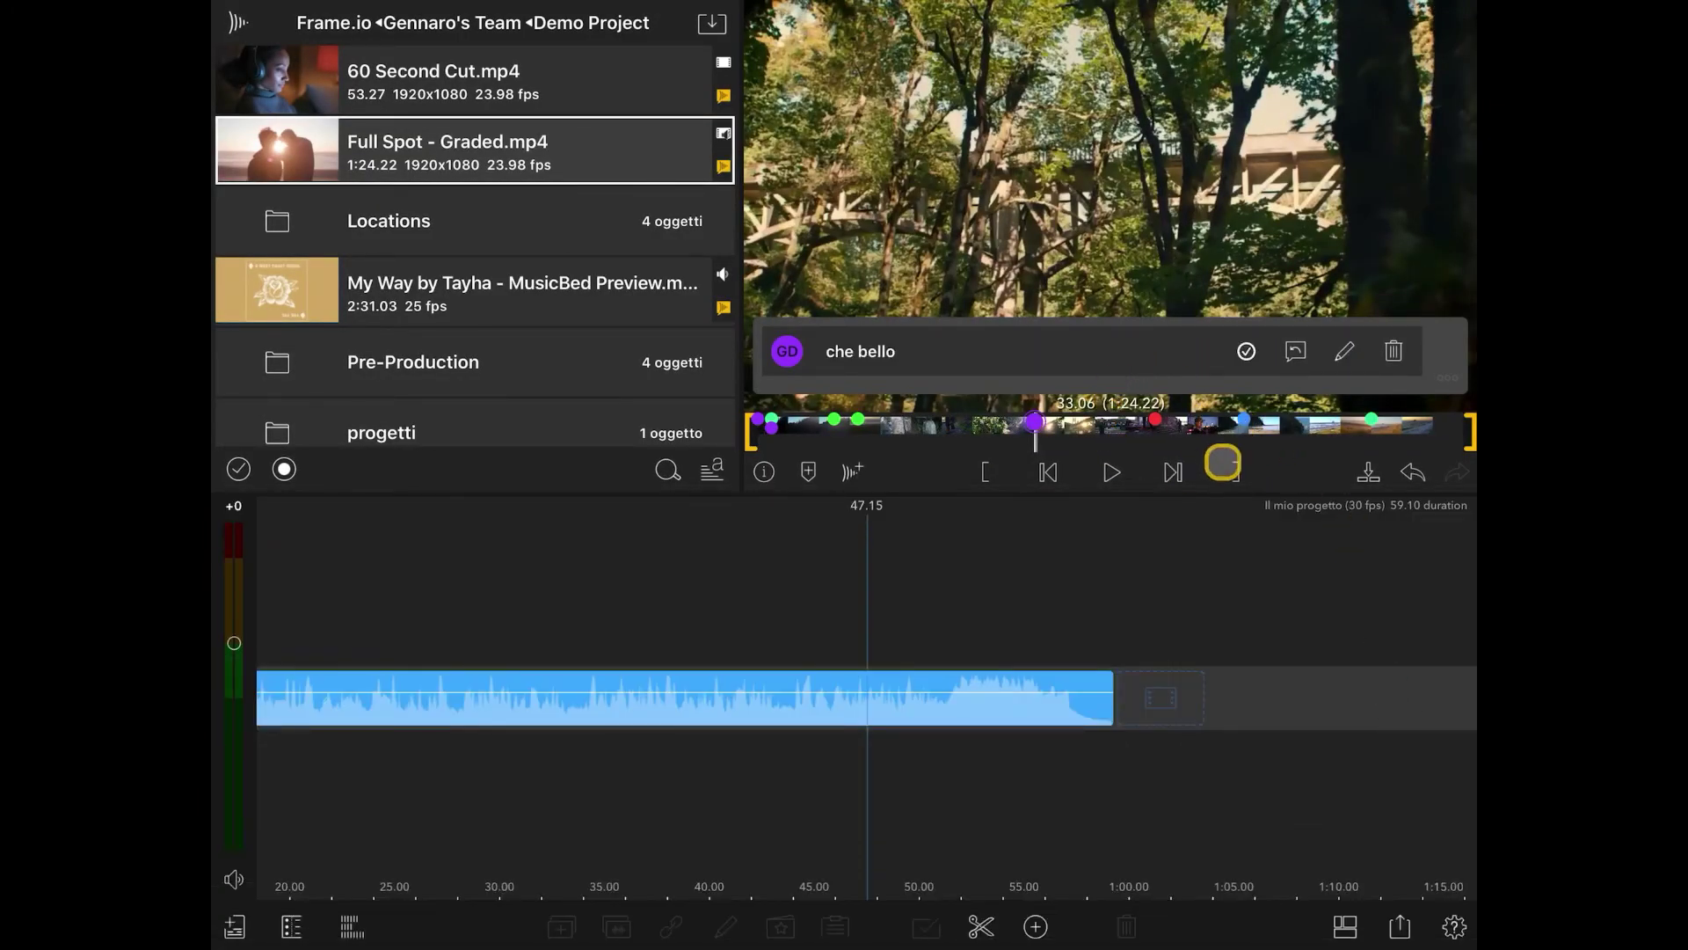
Mark the 'Ocean's a bit overblown' comment resolved and return the preview to the ocean shot
{"action": "left_click", "coordinate": [1245, 431]}
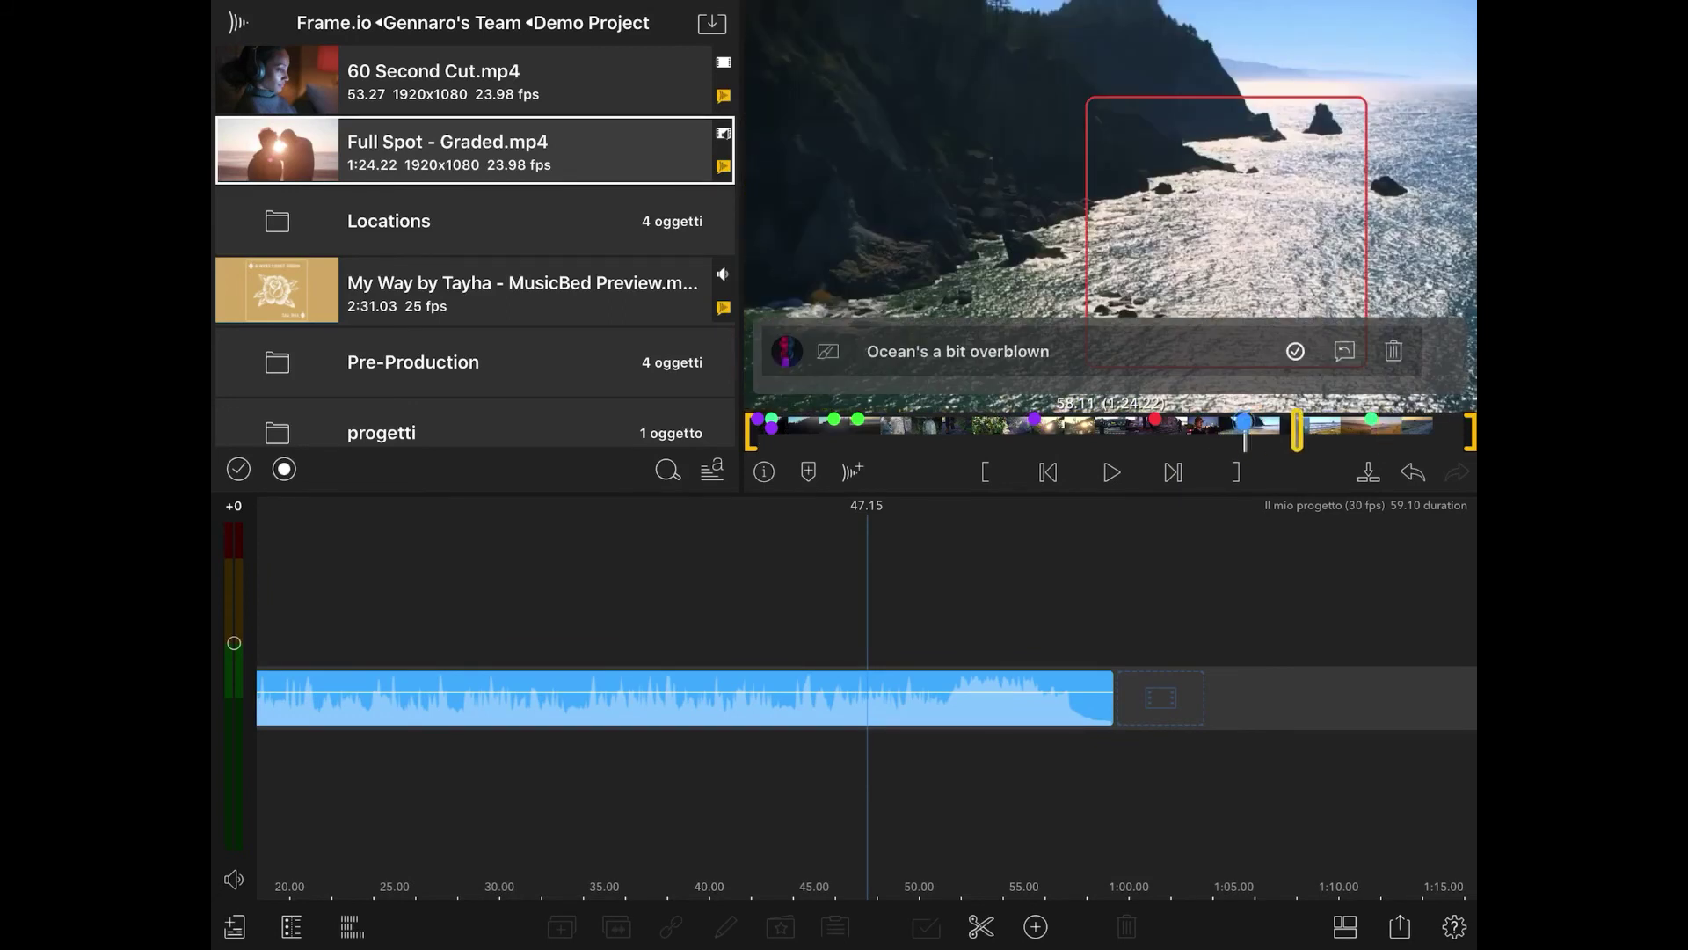
{"action": "left_click", "coordinate": [1296, 351]}
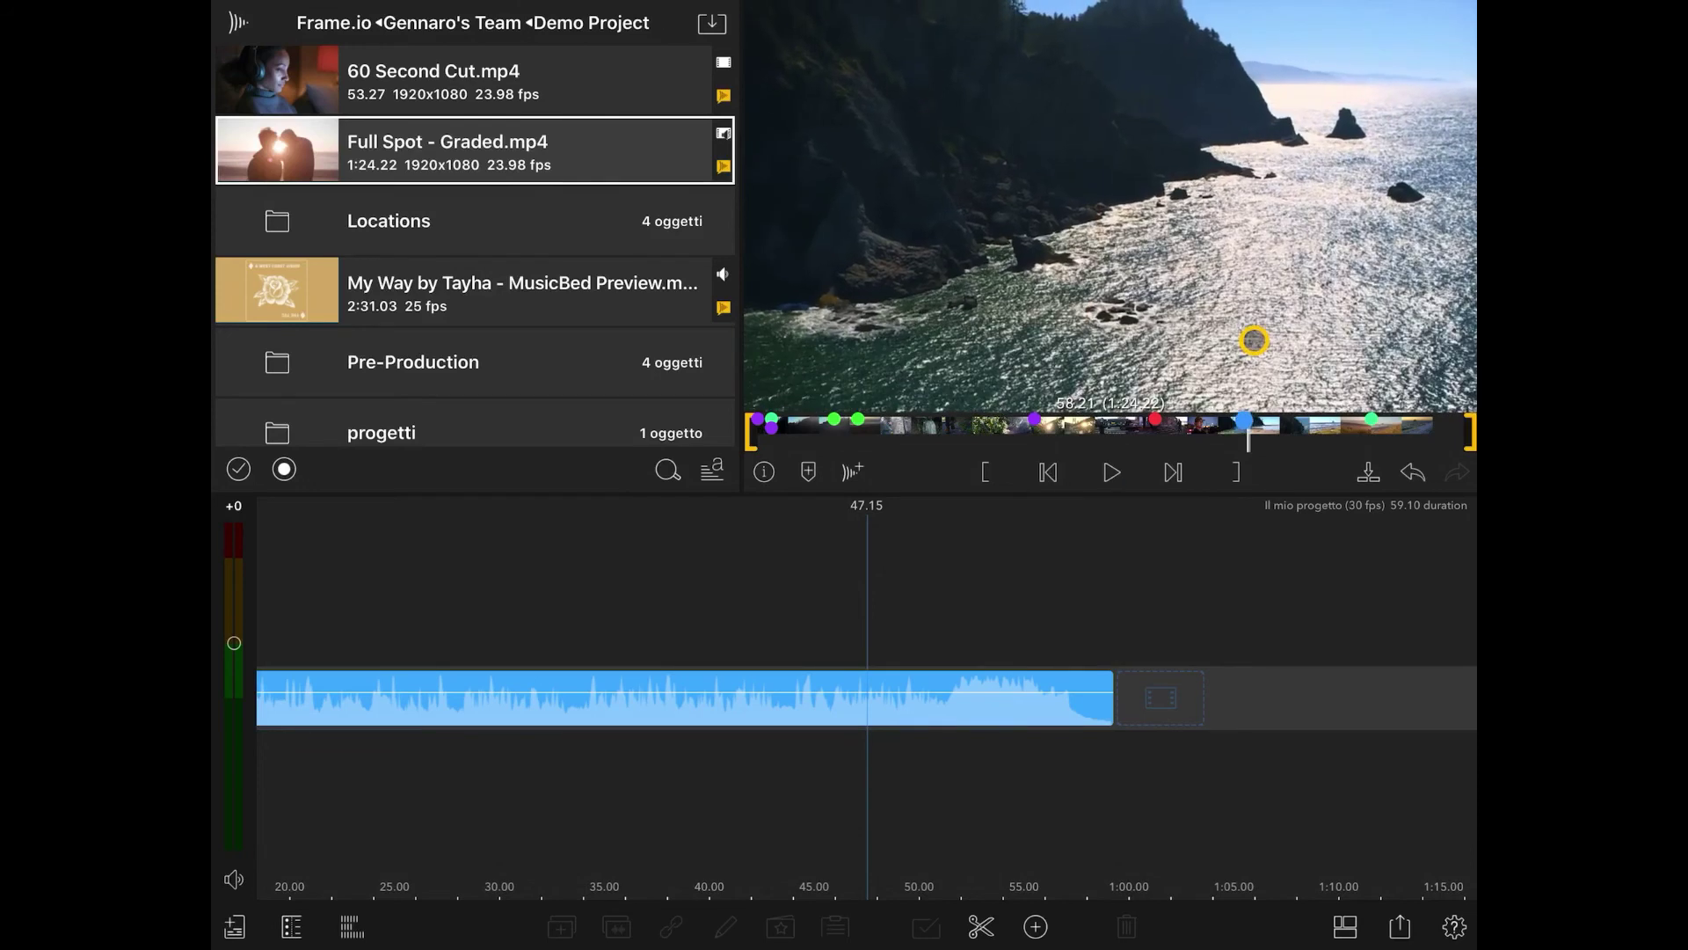
{"action": "left_click", "coordinate": [1182, 431]}
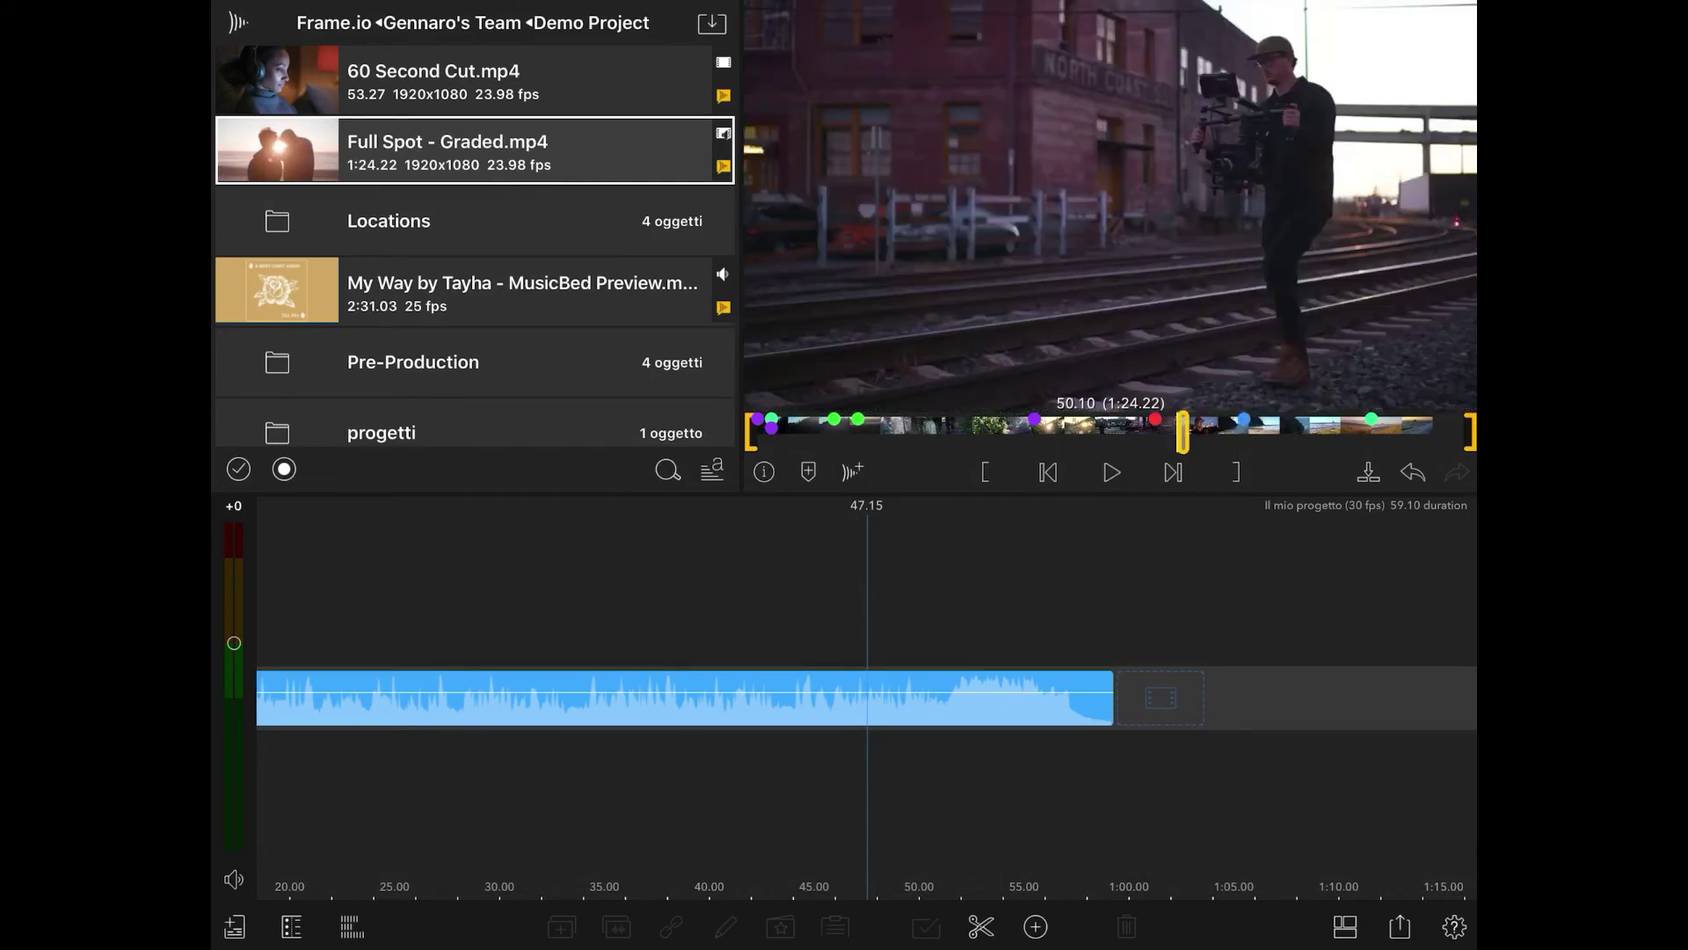
{"action": "left_click_drag", "start_coordinate": [1190, 431], "coordinate": [1274, 437]}
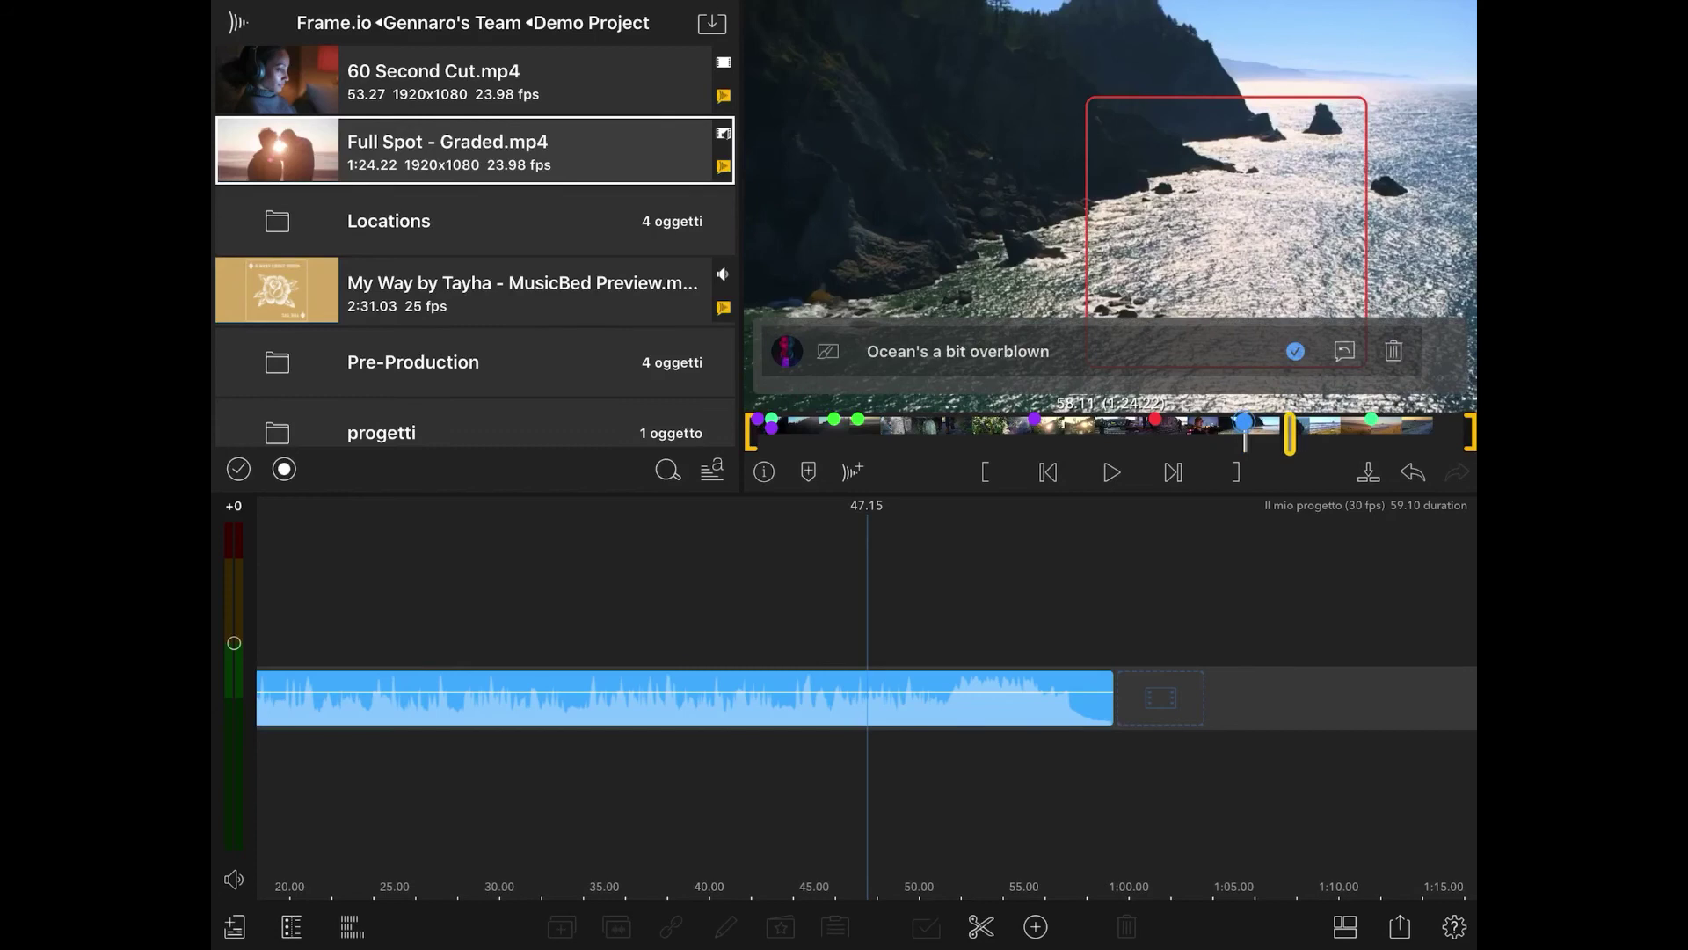
Discard an empty reply to the ocean comment and select the project clip on the timeline
{"action": "left_click", "coordinate": [1344, 351]}
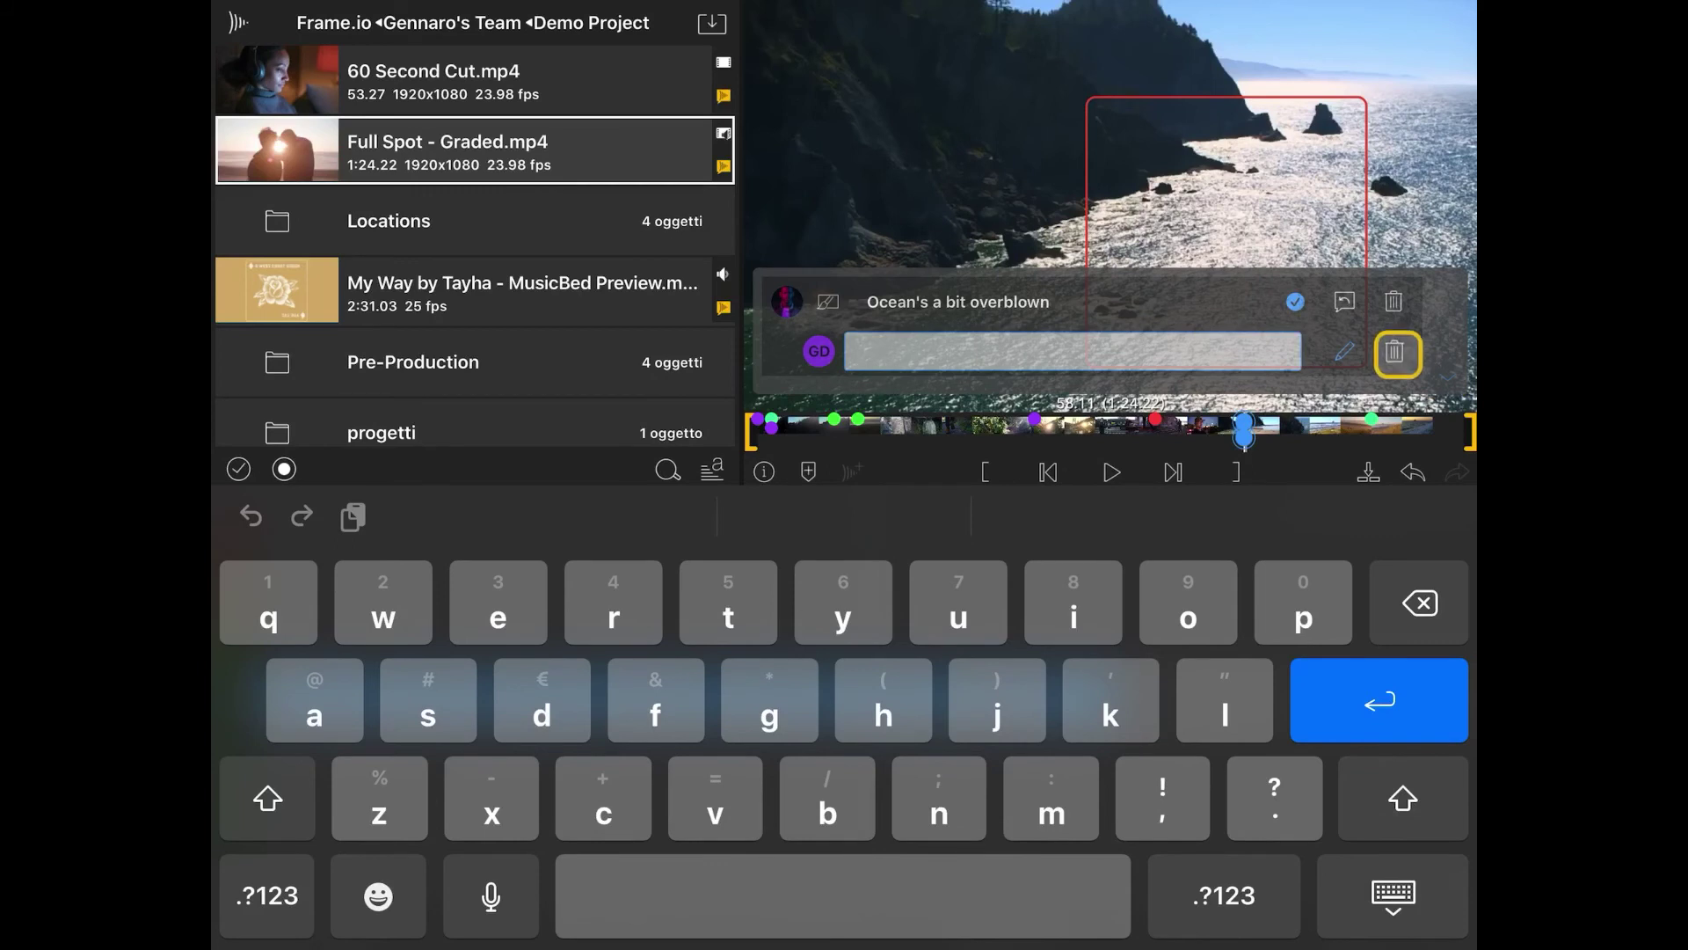
{"action": "left_click", "coordinate": [1394, 351]}
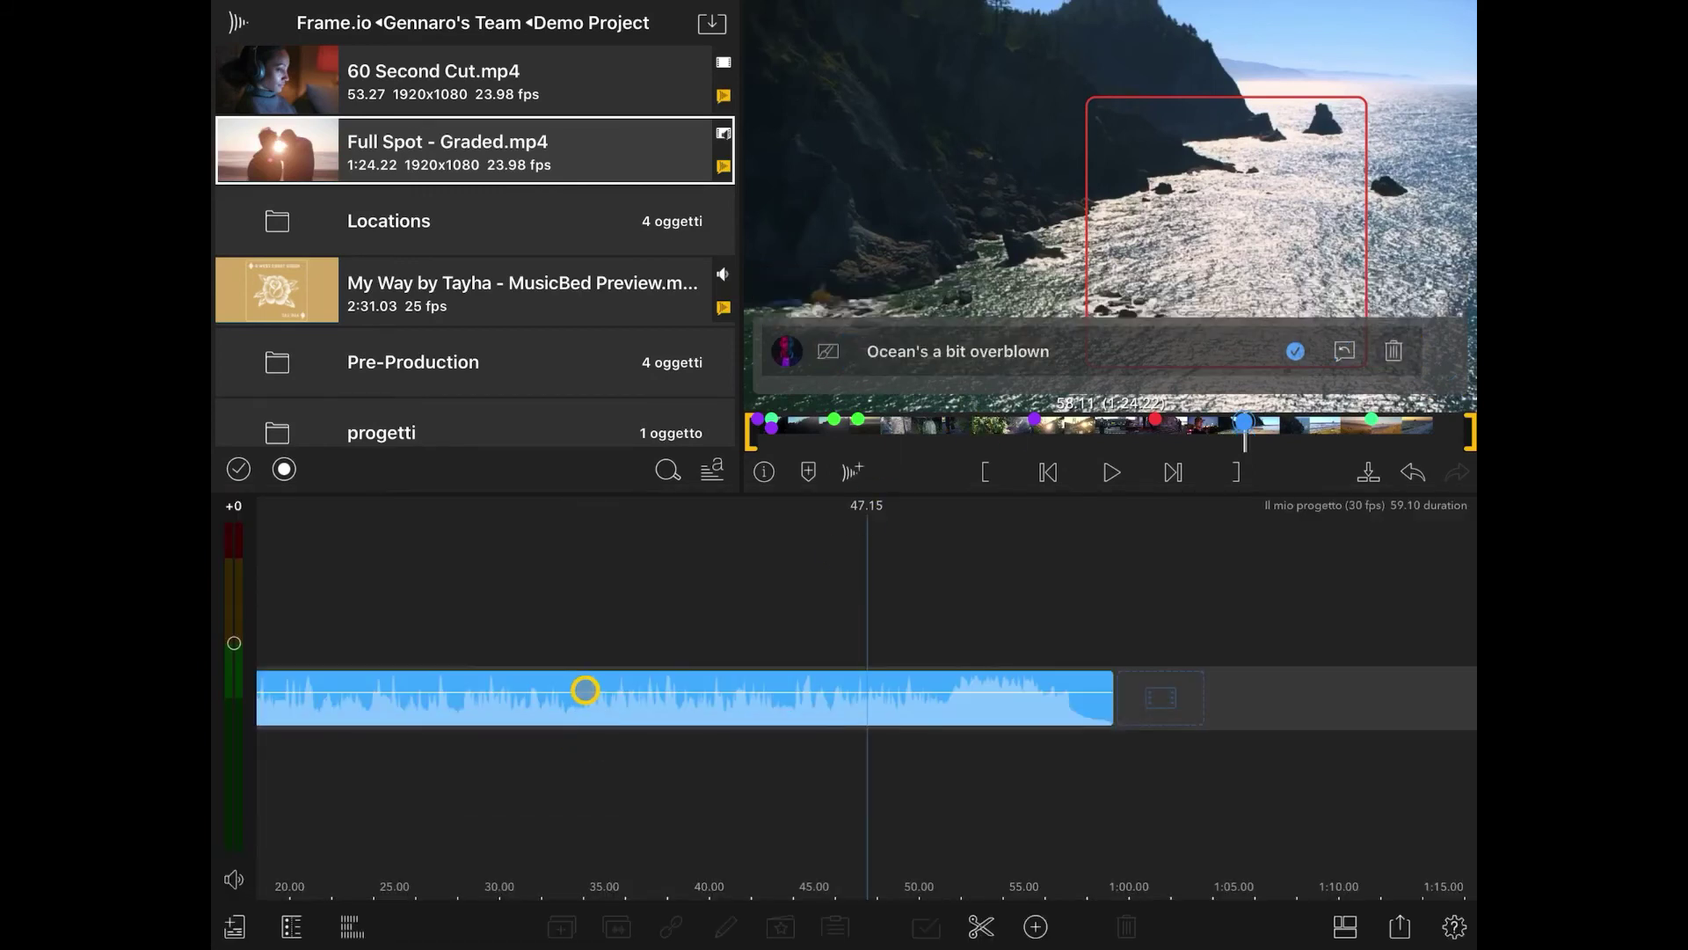
{"action": "left_click", "coordinate": [586, 690]}
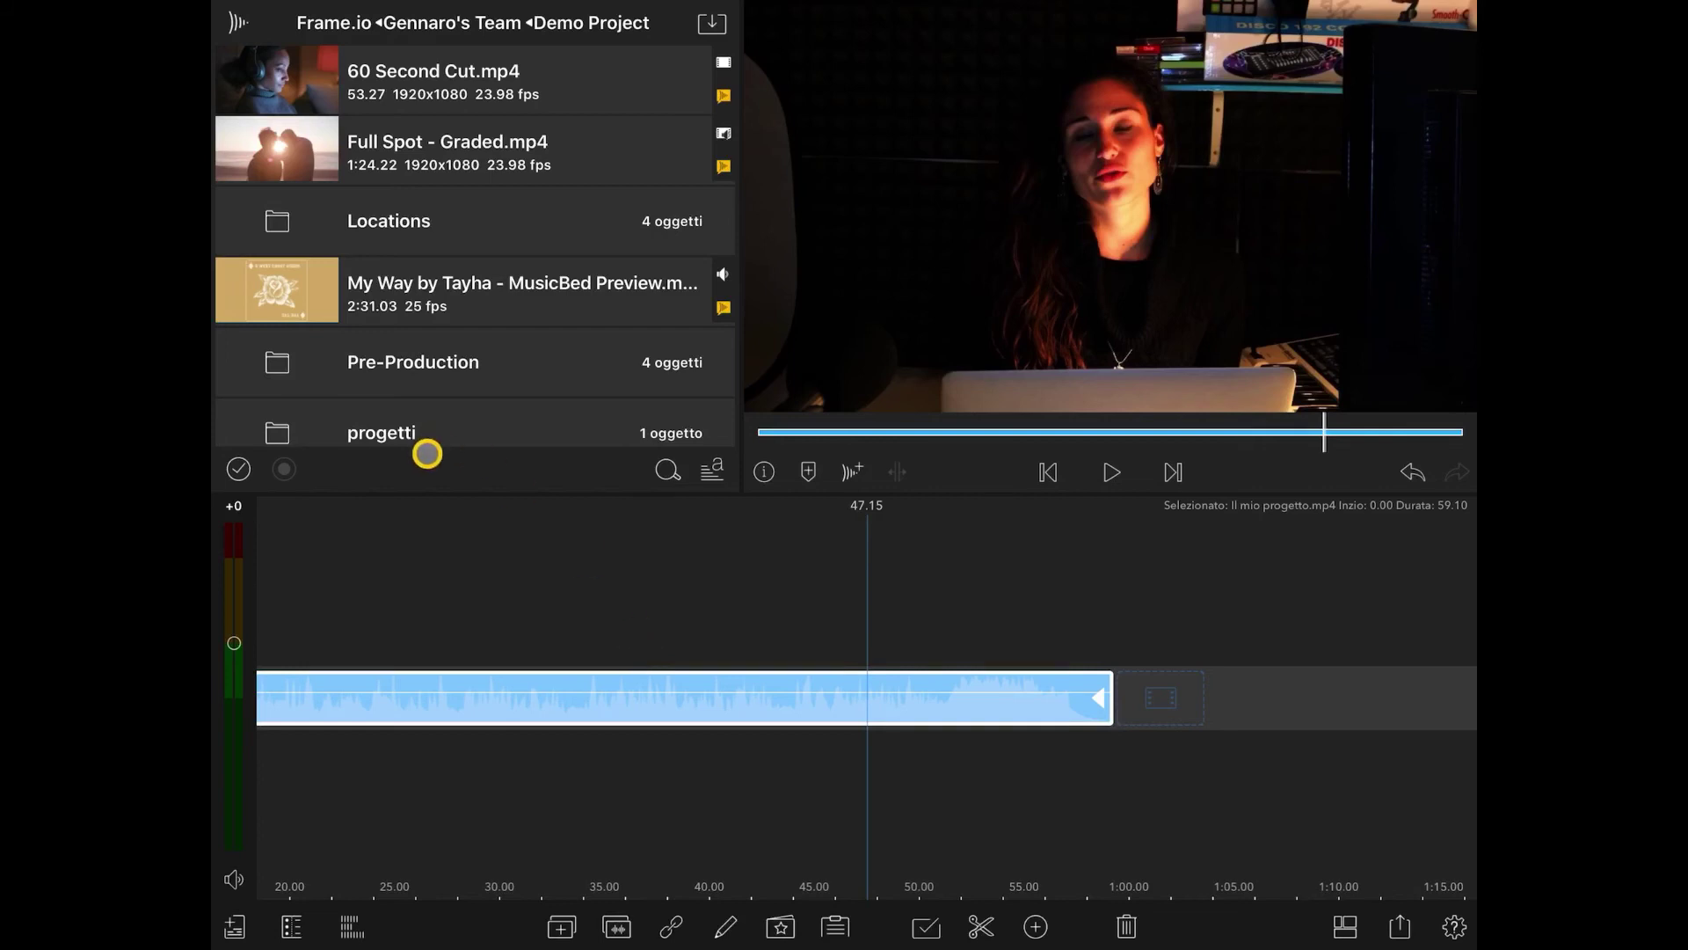
Move Frame.io into the in-use project import sources, listed above Box, Dropbox, Google Drive, OneDrive and File
{"action": "left_click", "coordinate": [234, 927]}
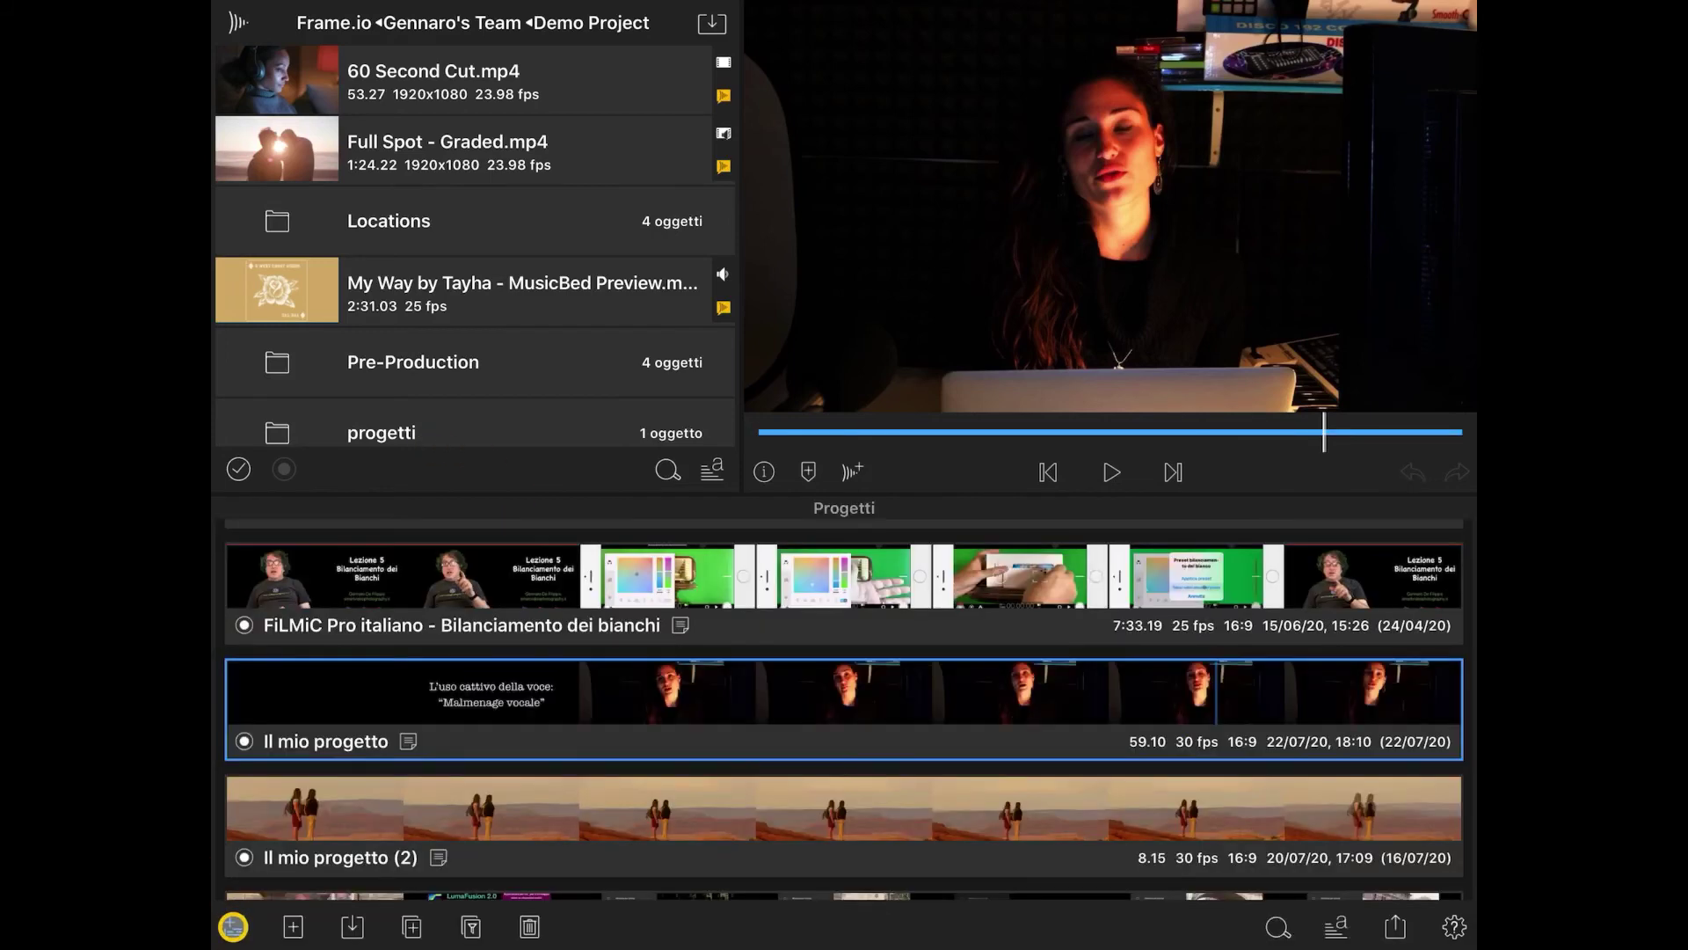
{"action": "left_click", "coordinate": [352, 926]}
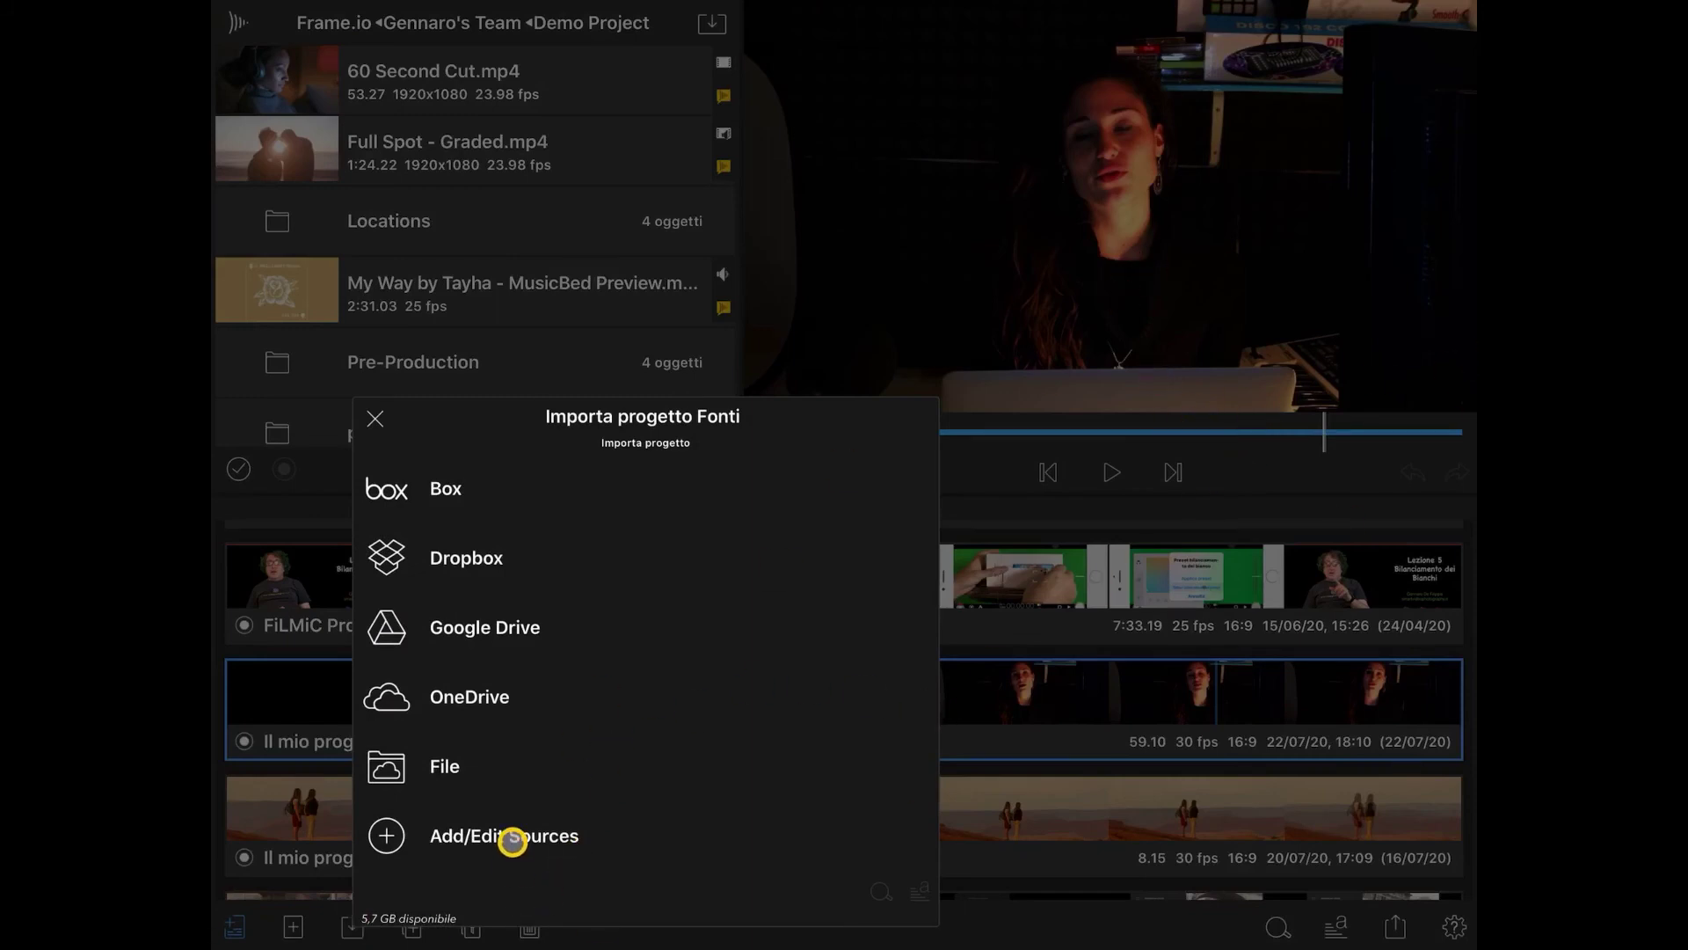
{"action": "left_click", "coordinate": [512, 841]}
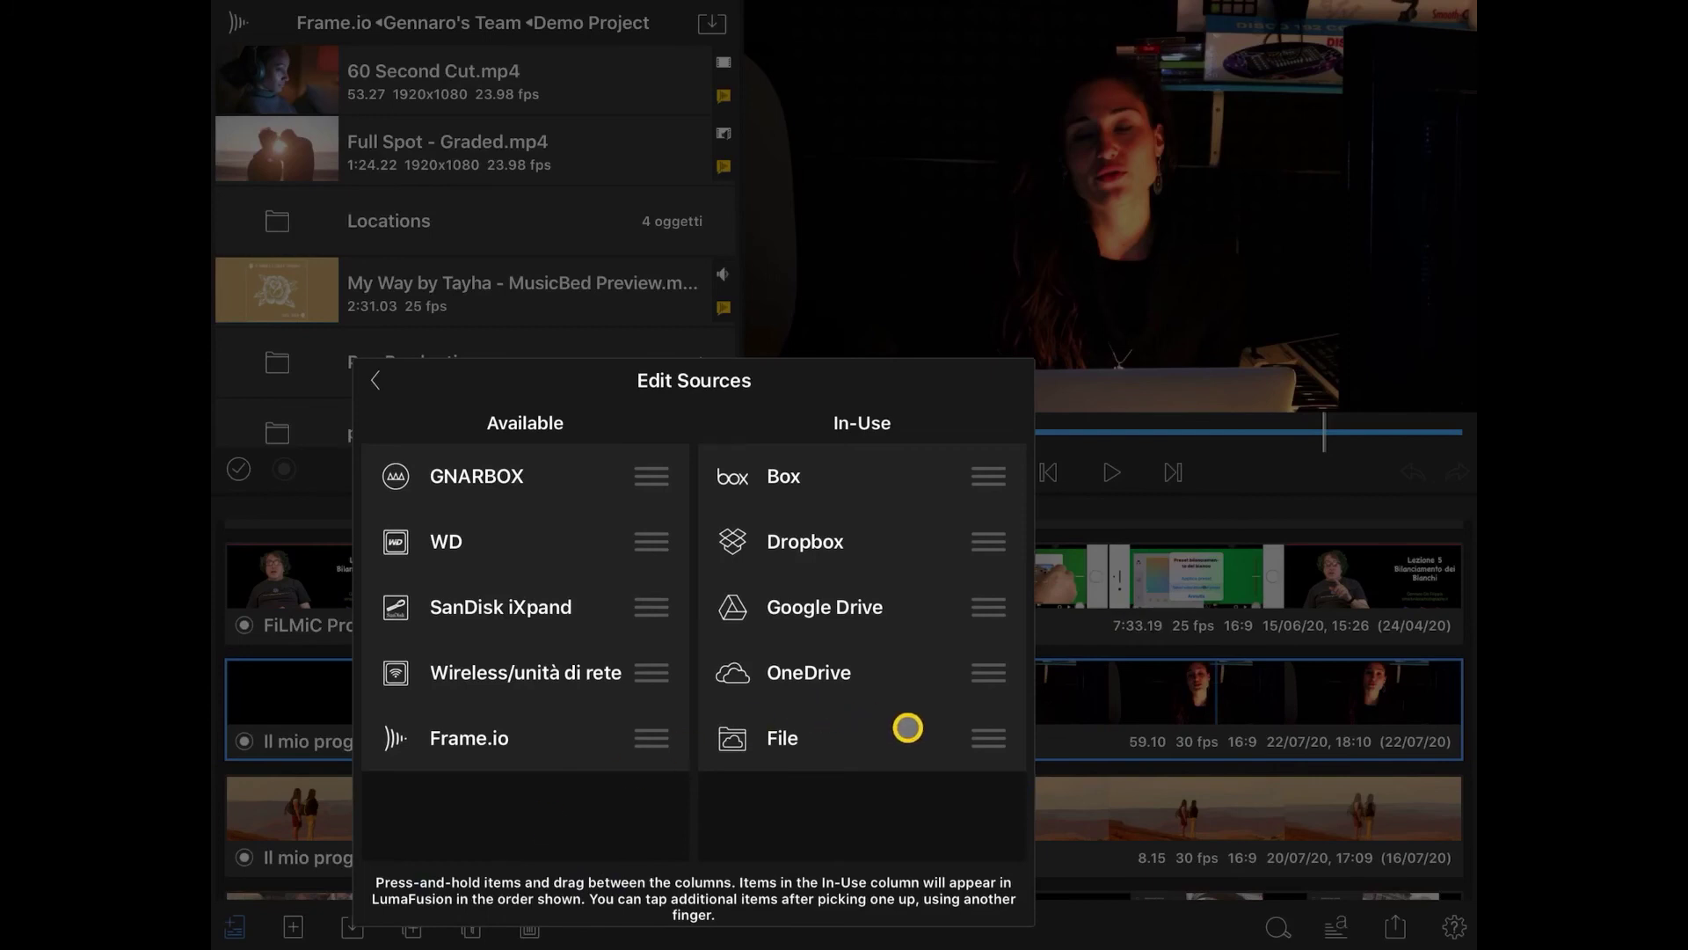
{"action": "mouse_move", "coordinate": [652, 742]}
{"action": "left_mouse_down"}
{"action": "mouse_move", "coordinate": [694, 724]}
{"action": "mouse_move", "coordinate": [954, 475]}
{"action": "left_mouse_up"}
{"action": "left_click", "coordinate": [1251, 556]}
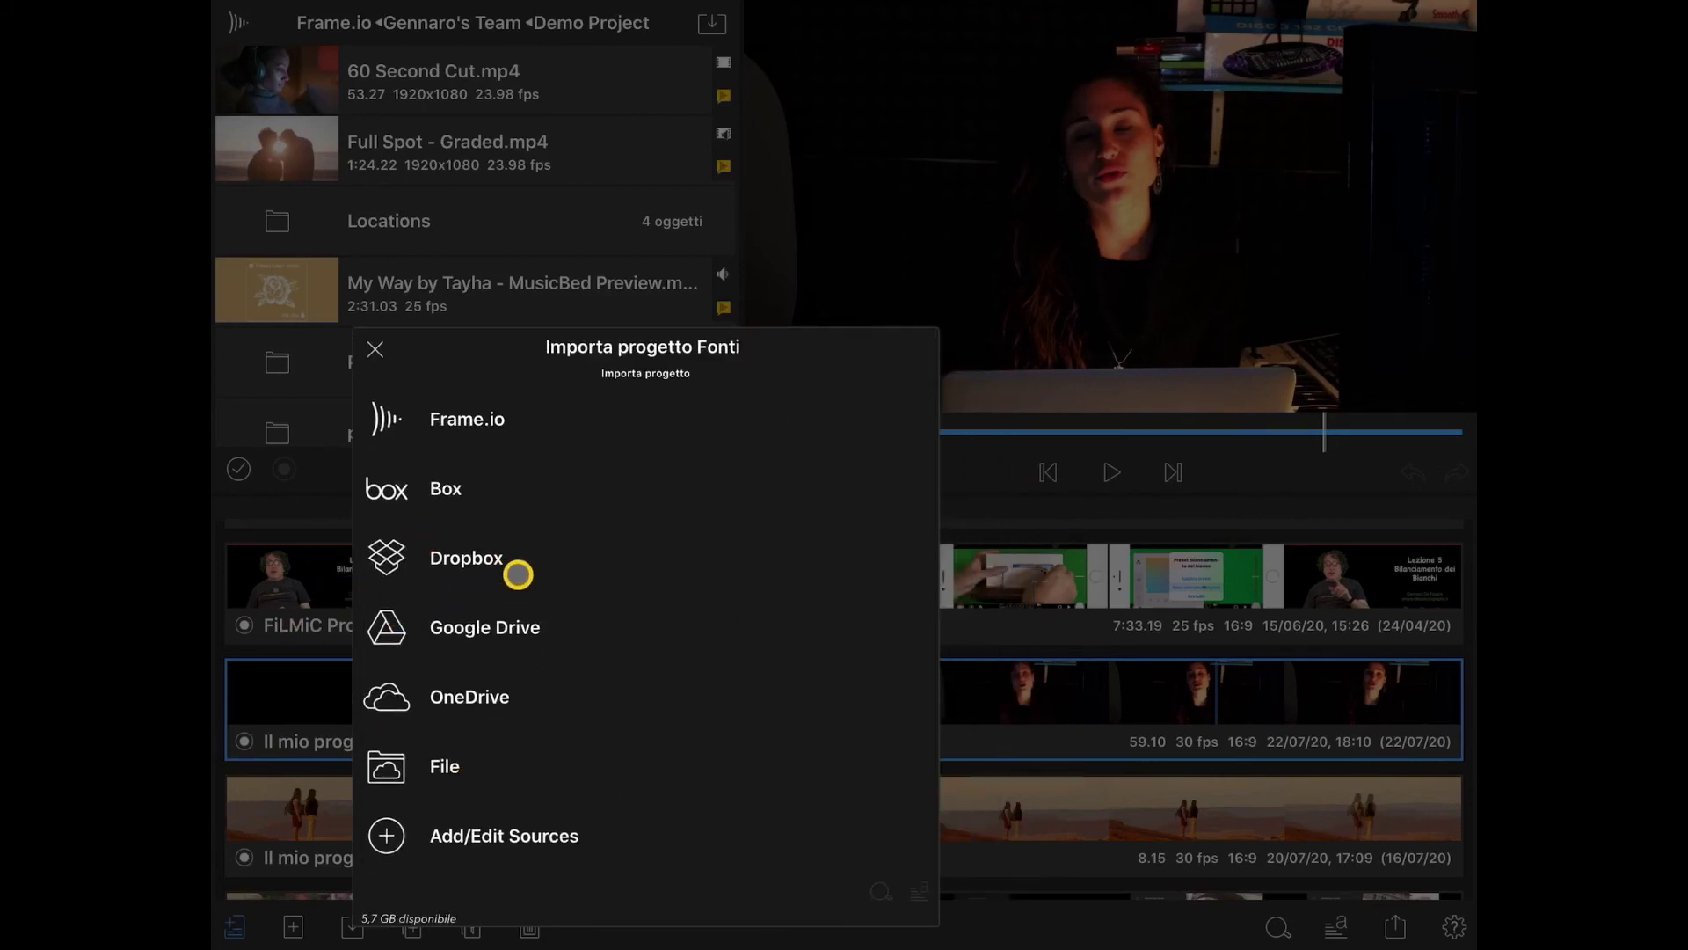
Browse Frame.io's team, Demo Project and its progetti folder for an importable project
{"action": "left_click", "coordinate": [516, 426]}
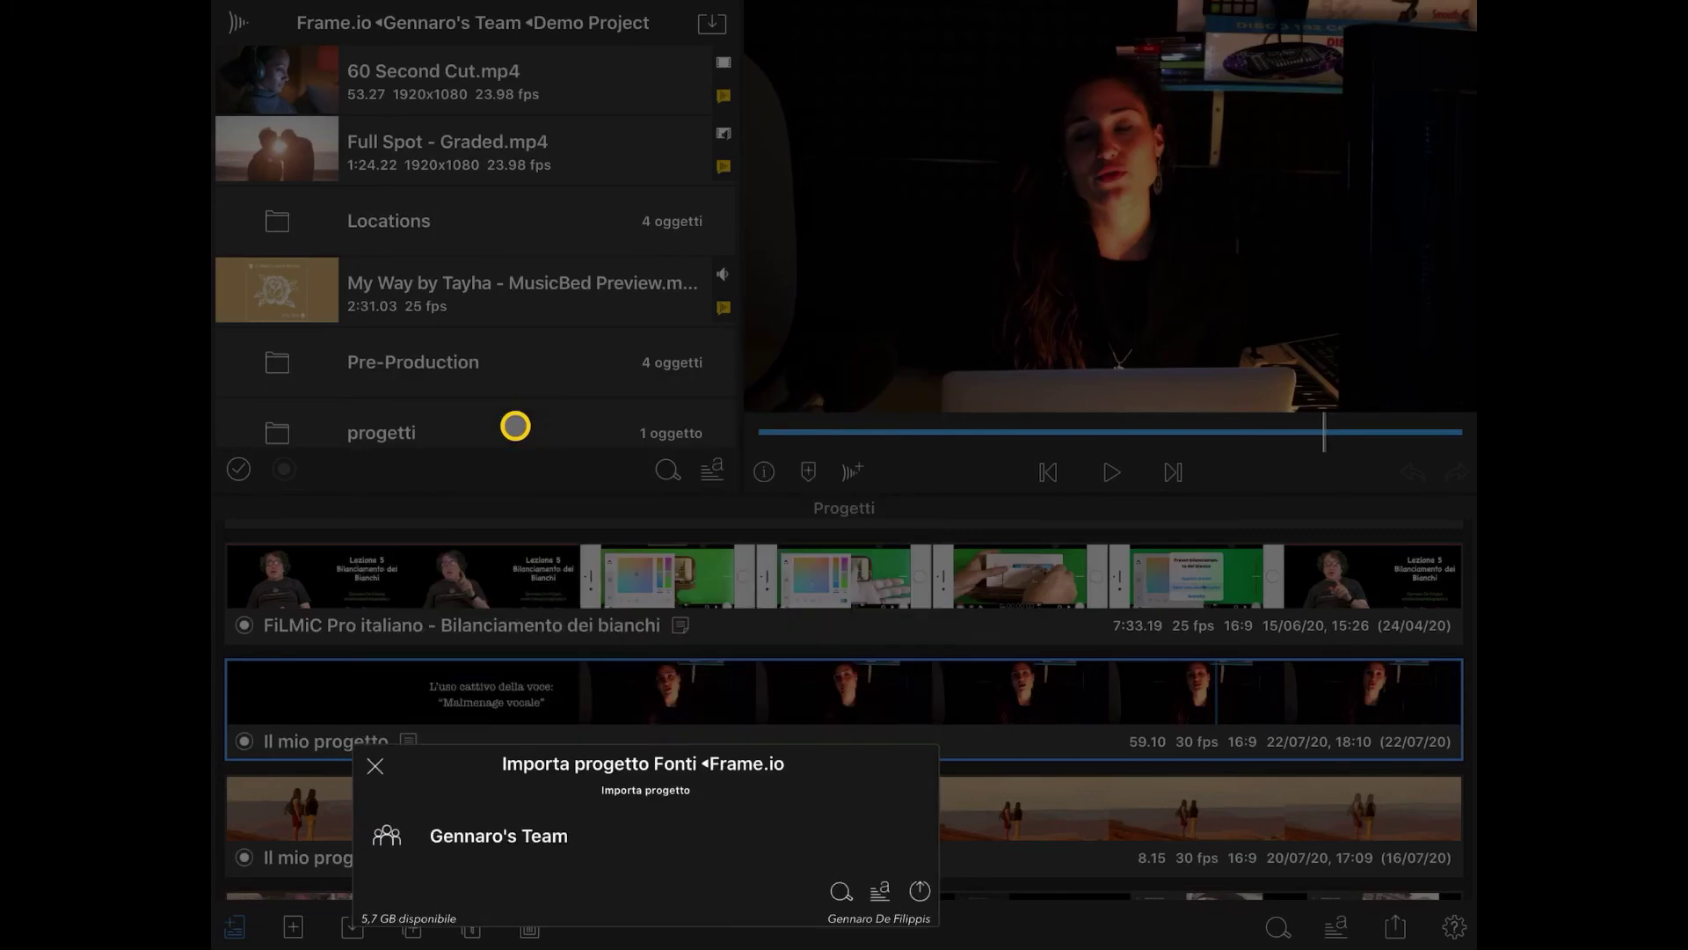
{"action": "left_click", "coordinate": [522, 836]}
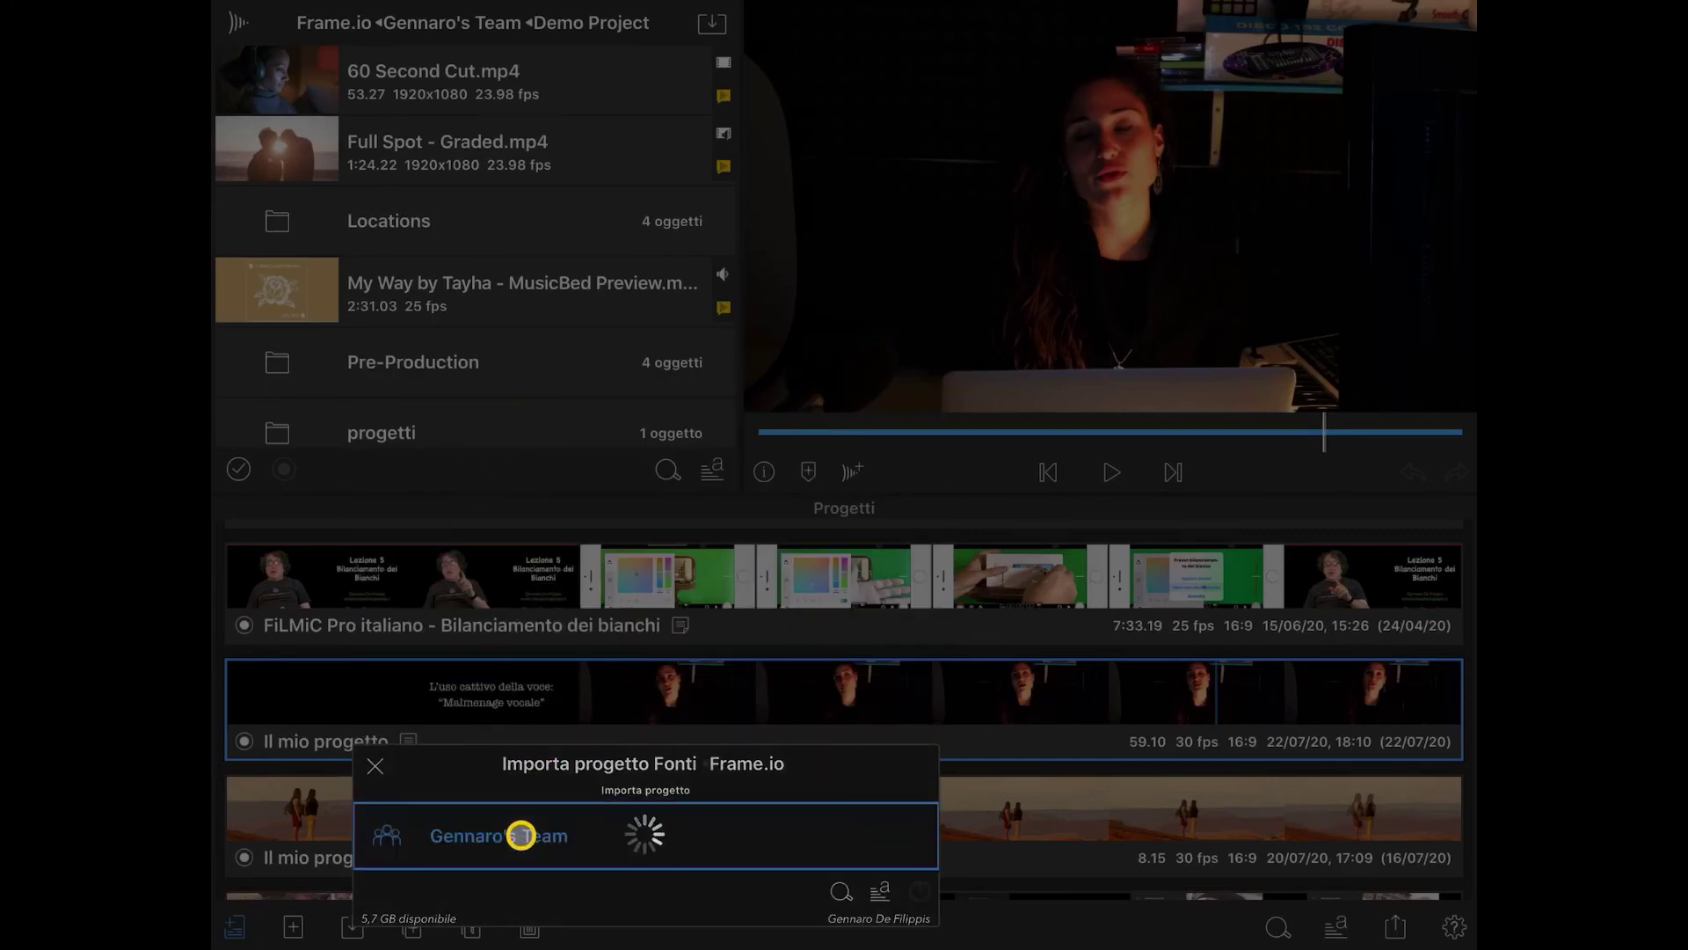
{"action": "left_click", "coordinate": [566, 768]}
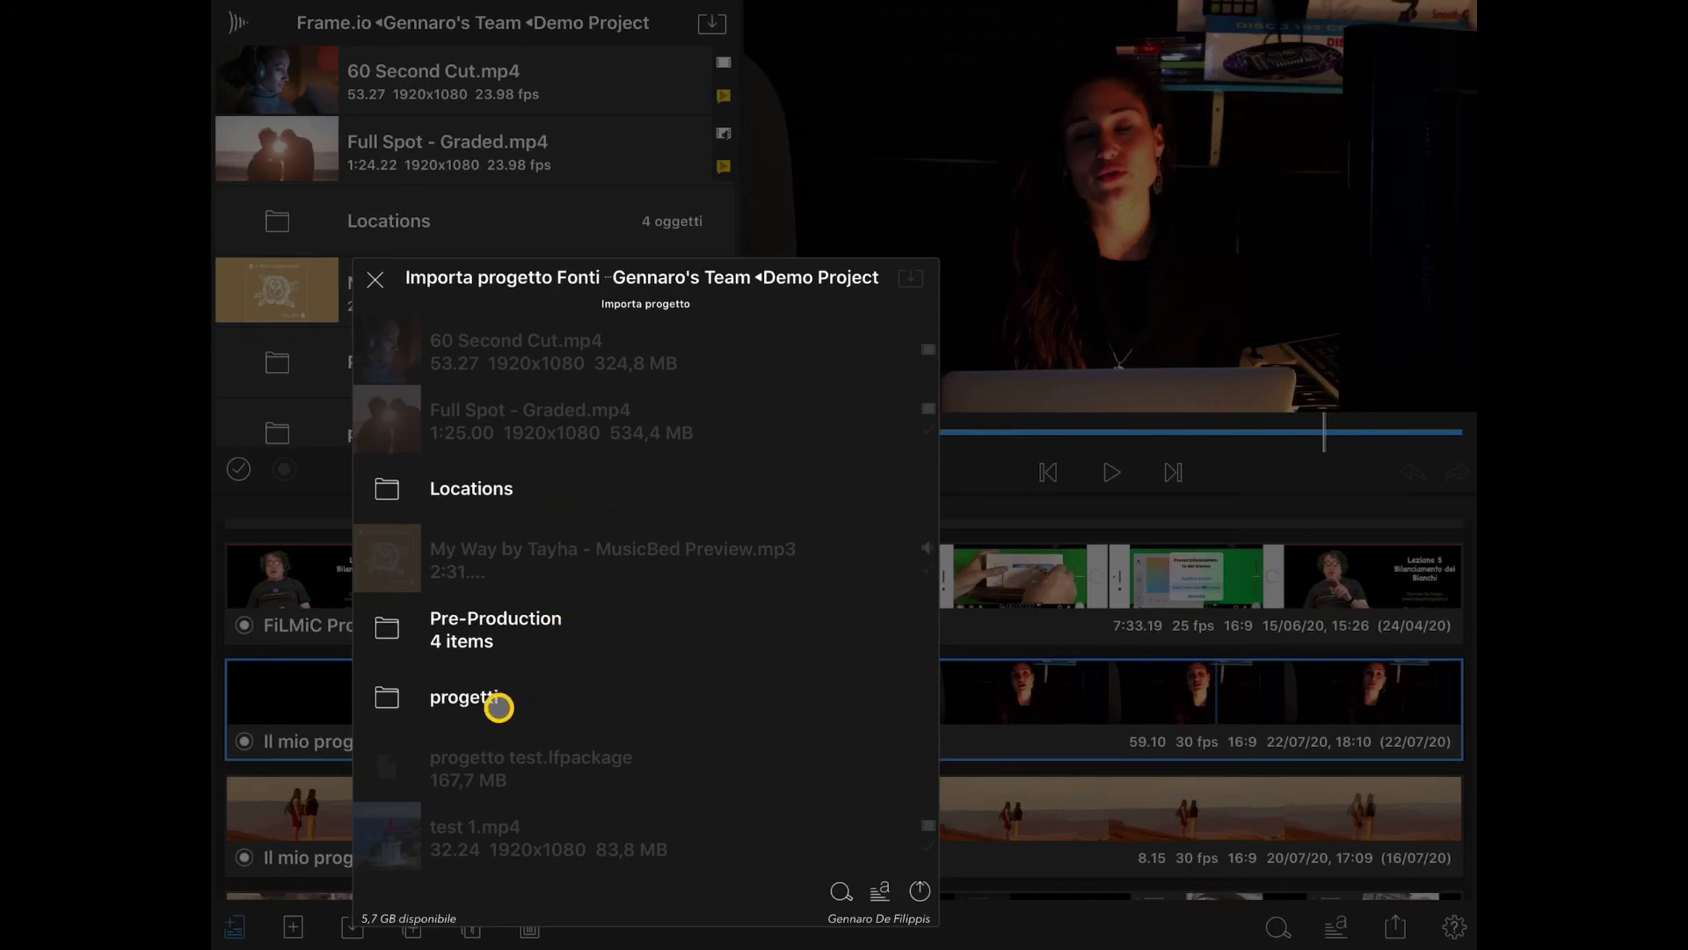
{"action": "left_click", "coordinate": [492, 699]}
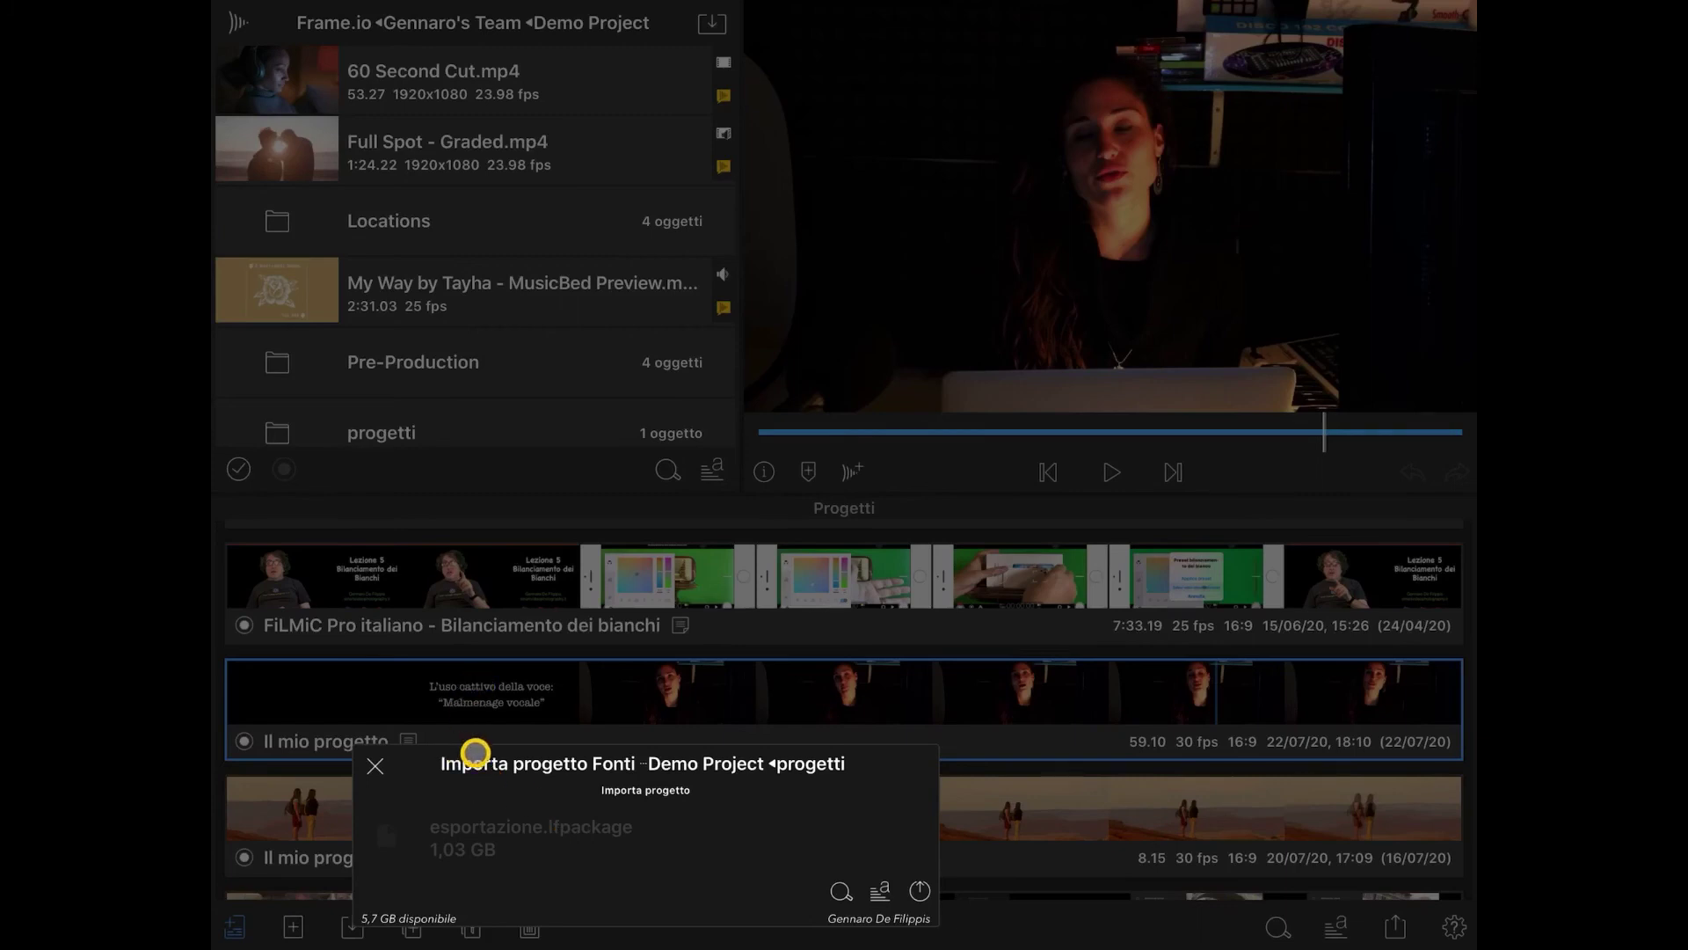
Navigate between the source list and Frame.io's Demo Project, then close the import window
{"action": "left_click", "coordinate": [634, 764]}
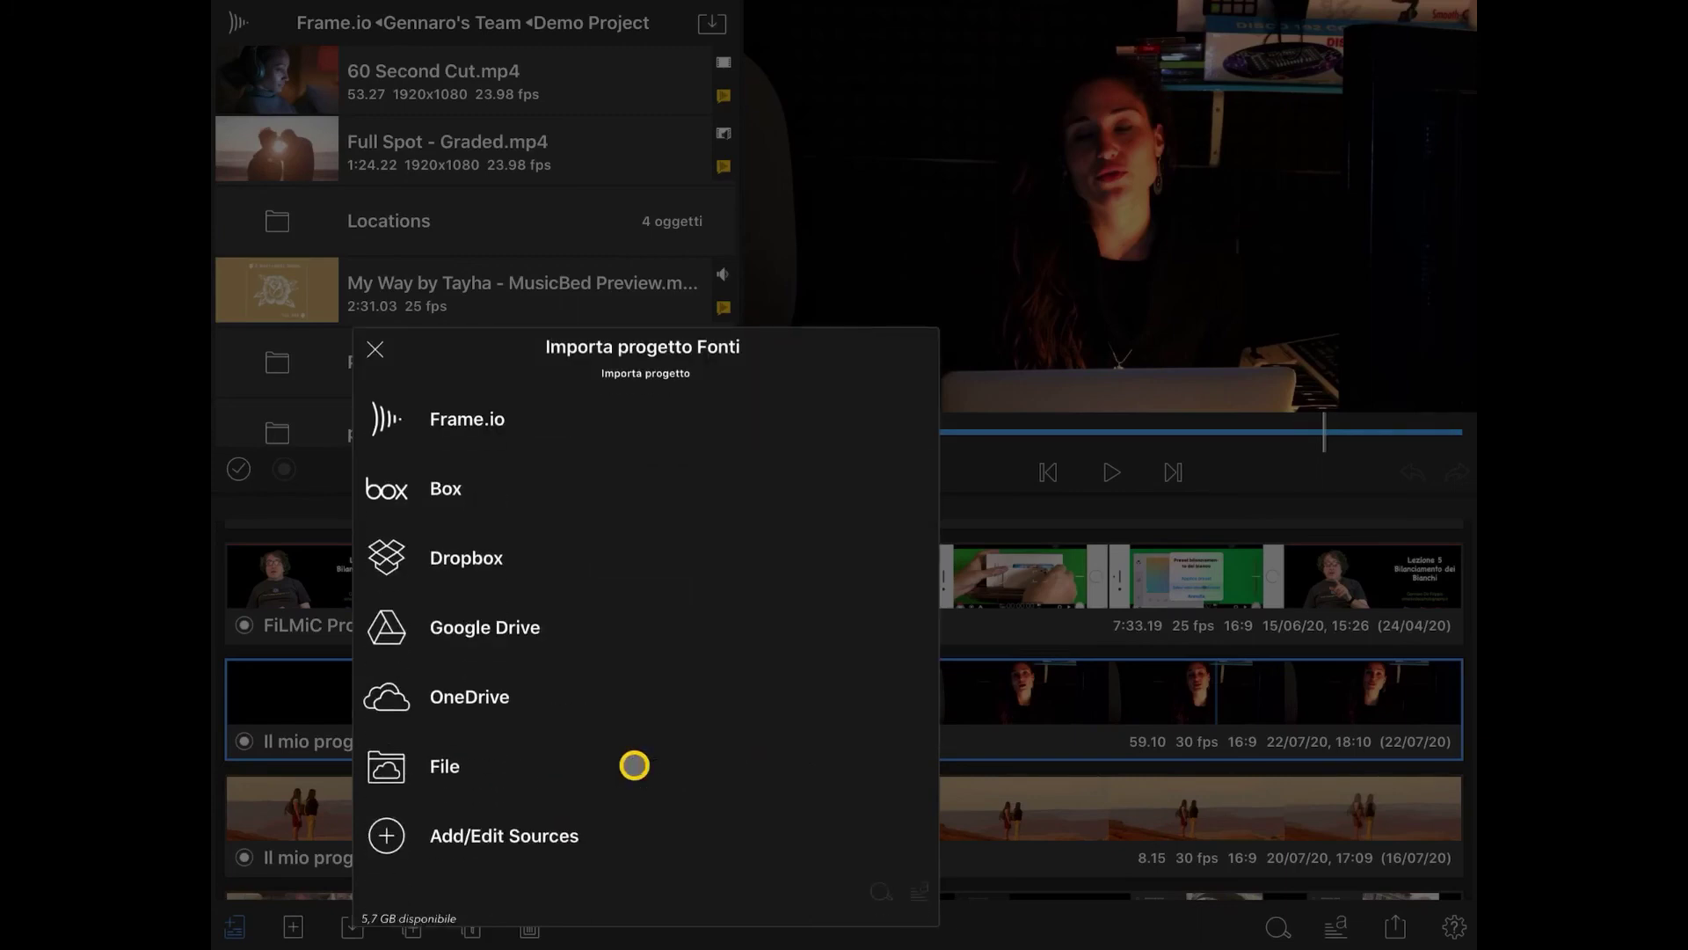
{"action": "left_click", "coordinate": [523, 415]}
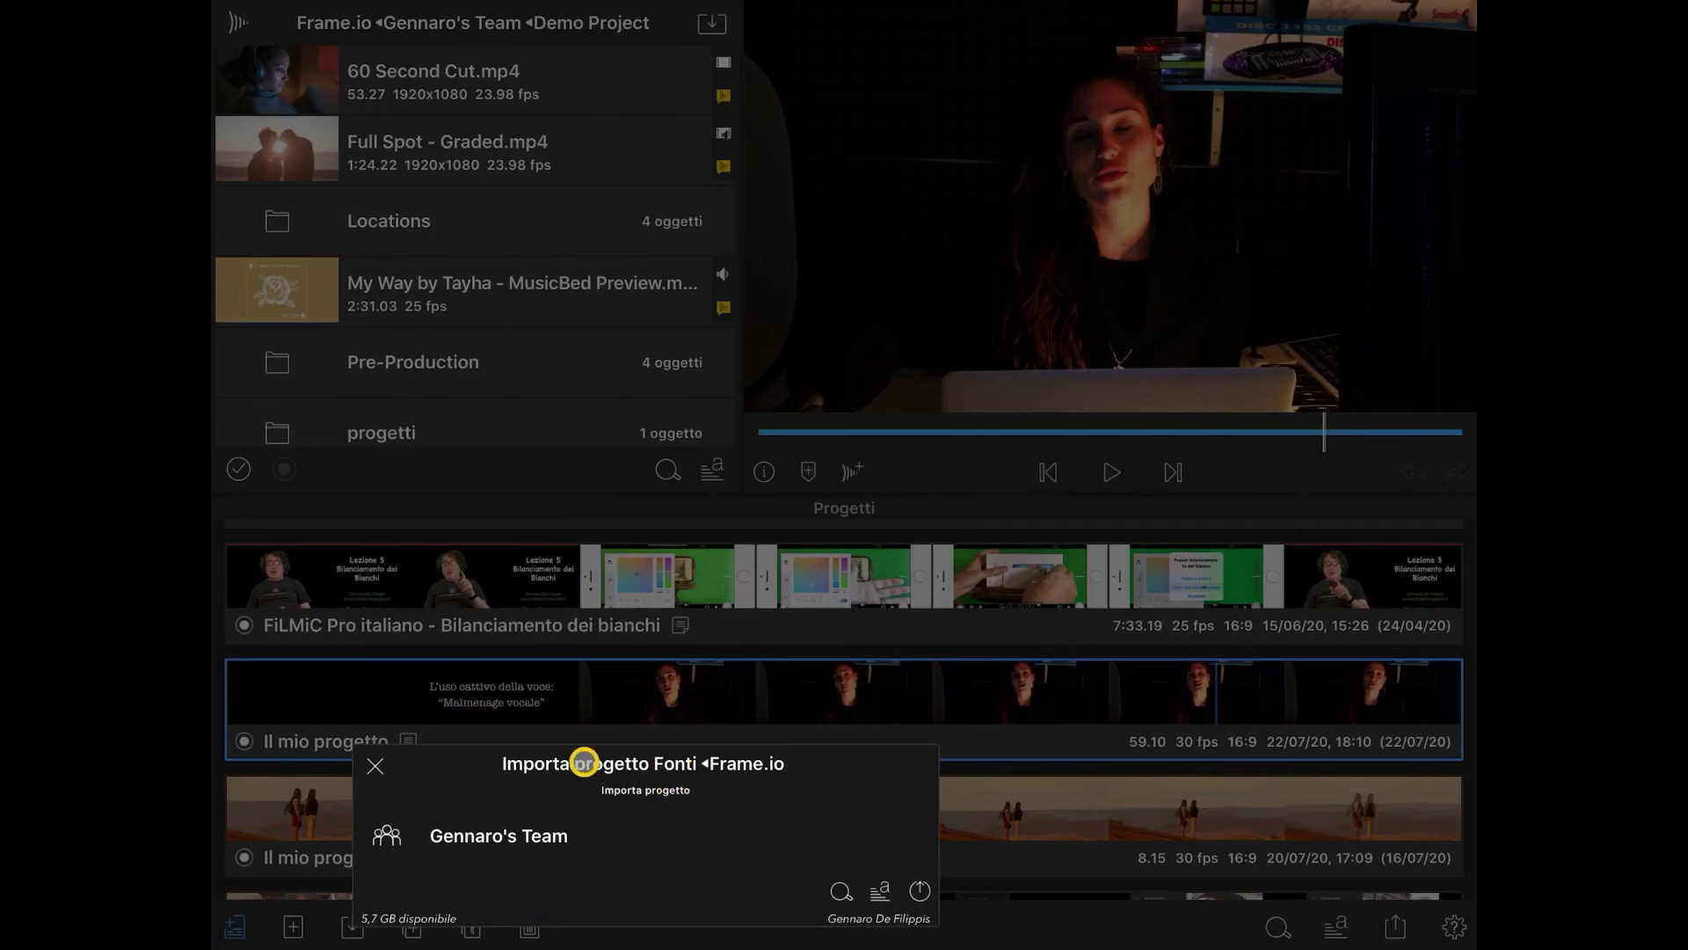
{"action": "left_click", "coordinate": [558, 766]}
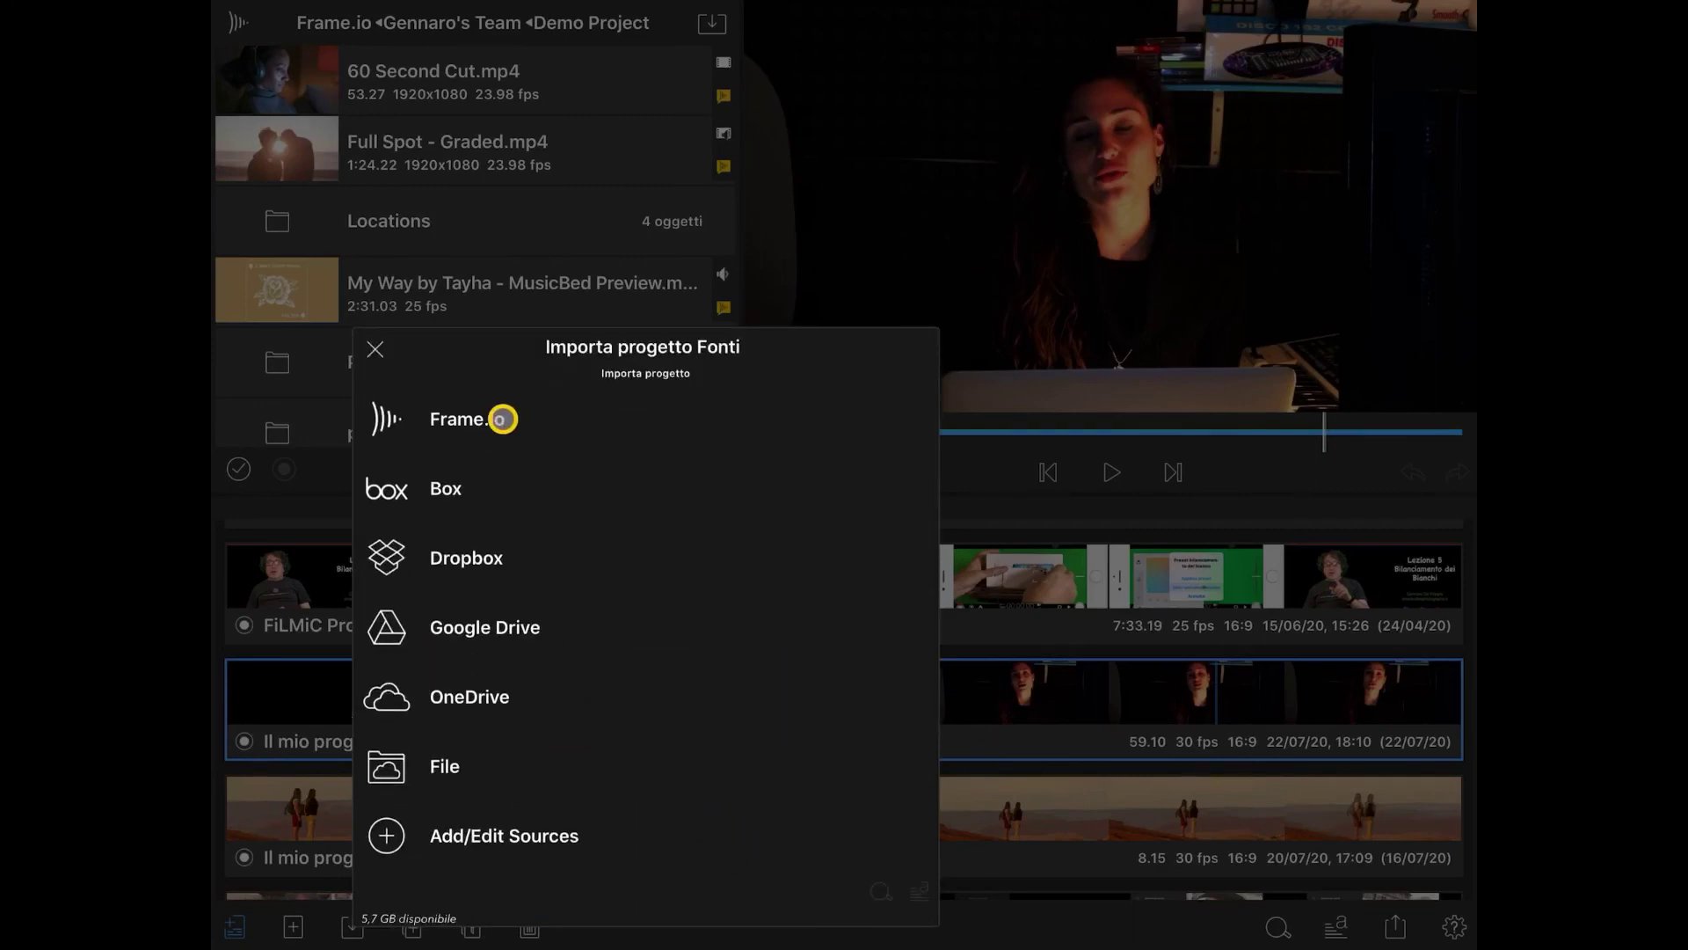
{"action": "left_click", "coordinate": [501, 419]}
{"action": "left_click", "coordinate": [659, 743]}
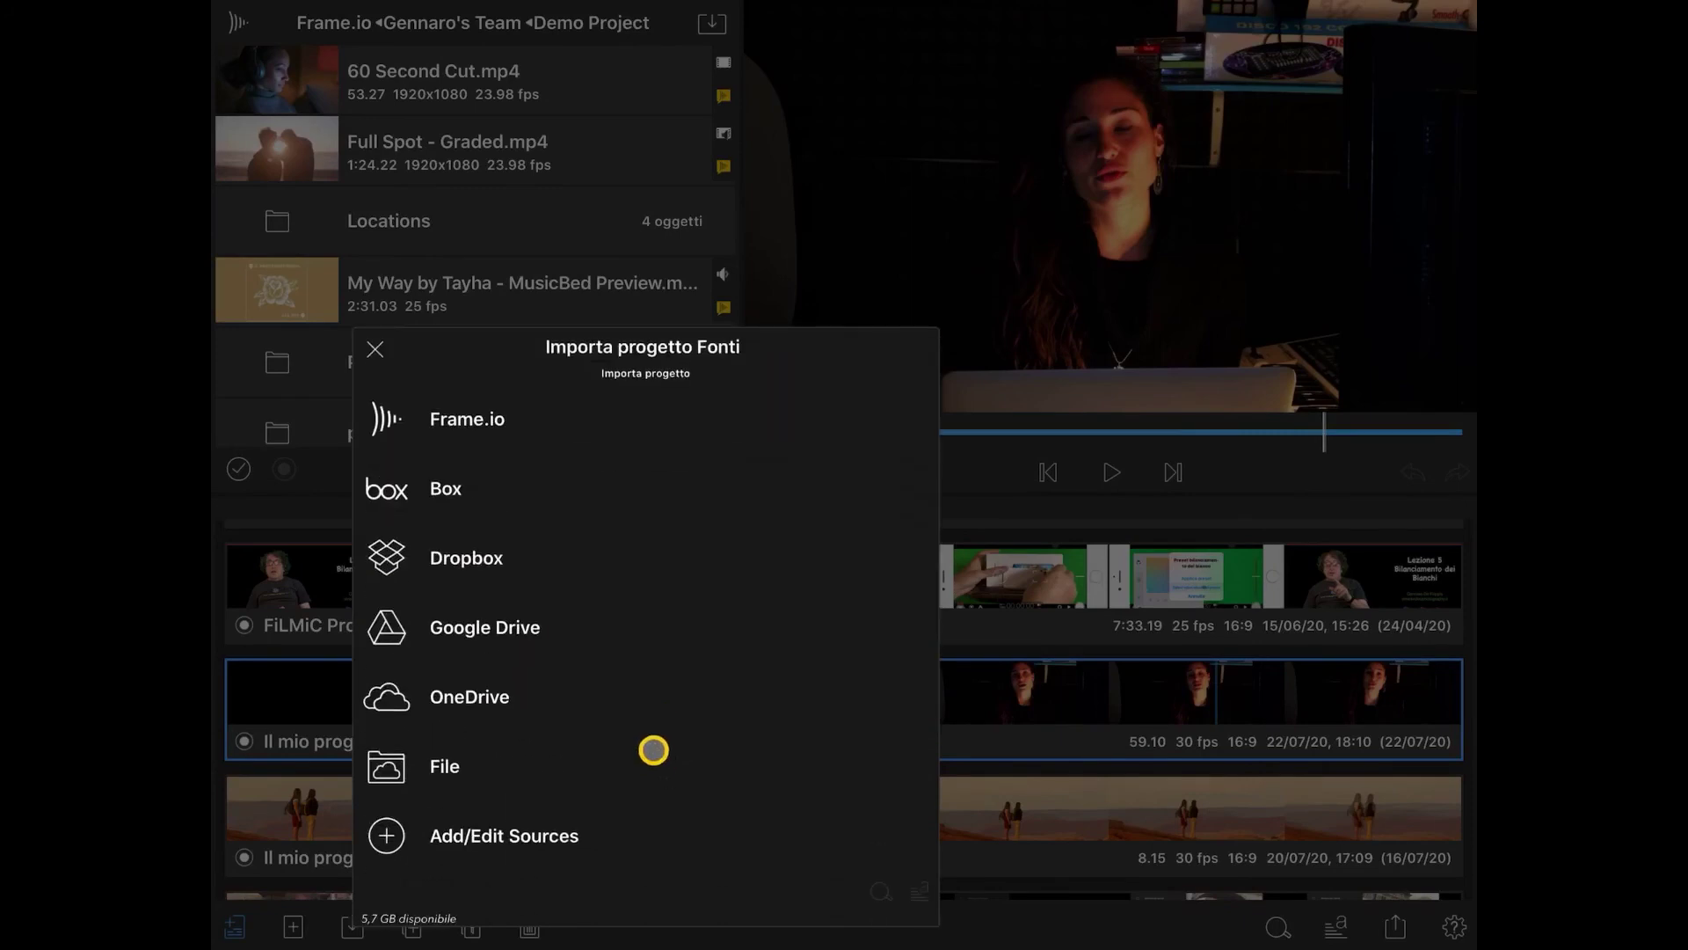
{"action": "left_click", "coordinate": [521, 418]}
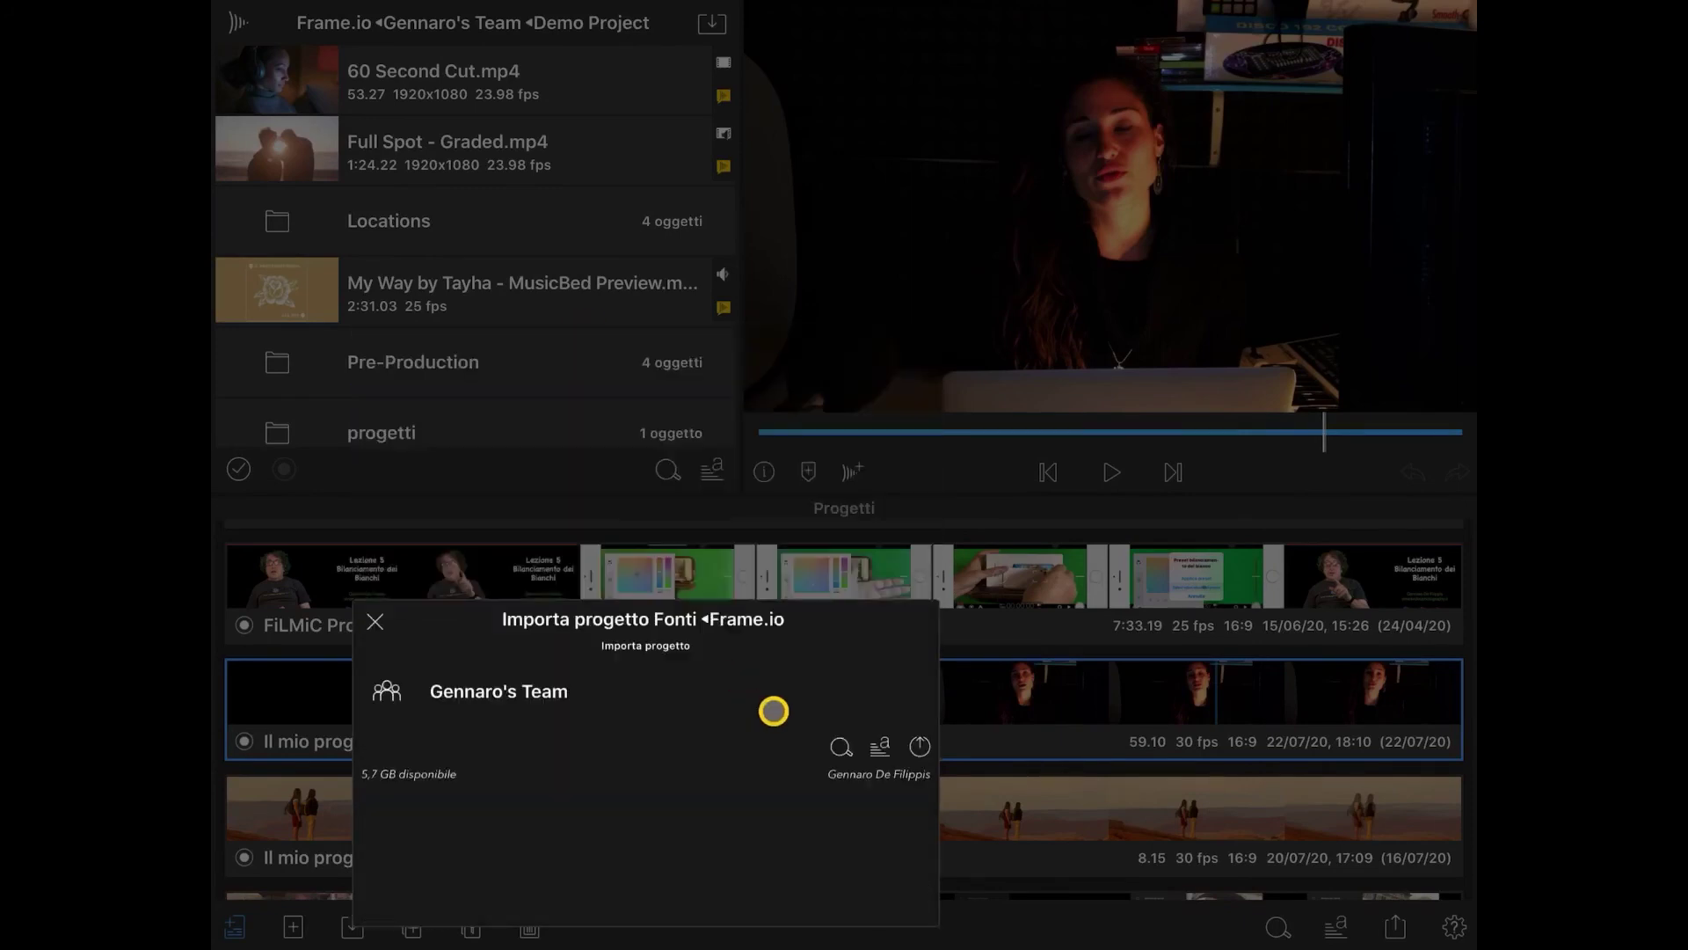
{"action": "left_click", "coordinate": [740, 773]}
{"action": "left_click", "coordinate": [520, 418]}
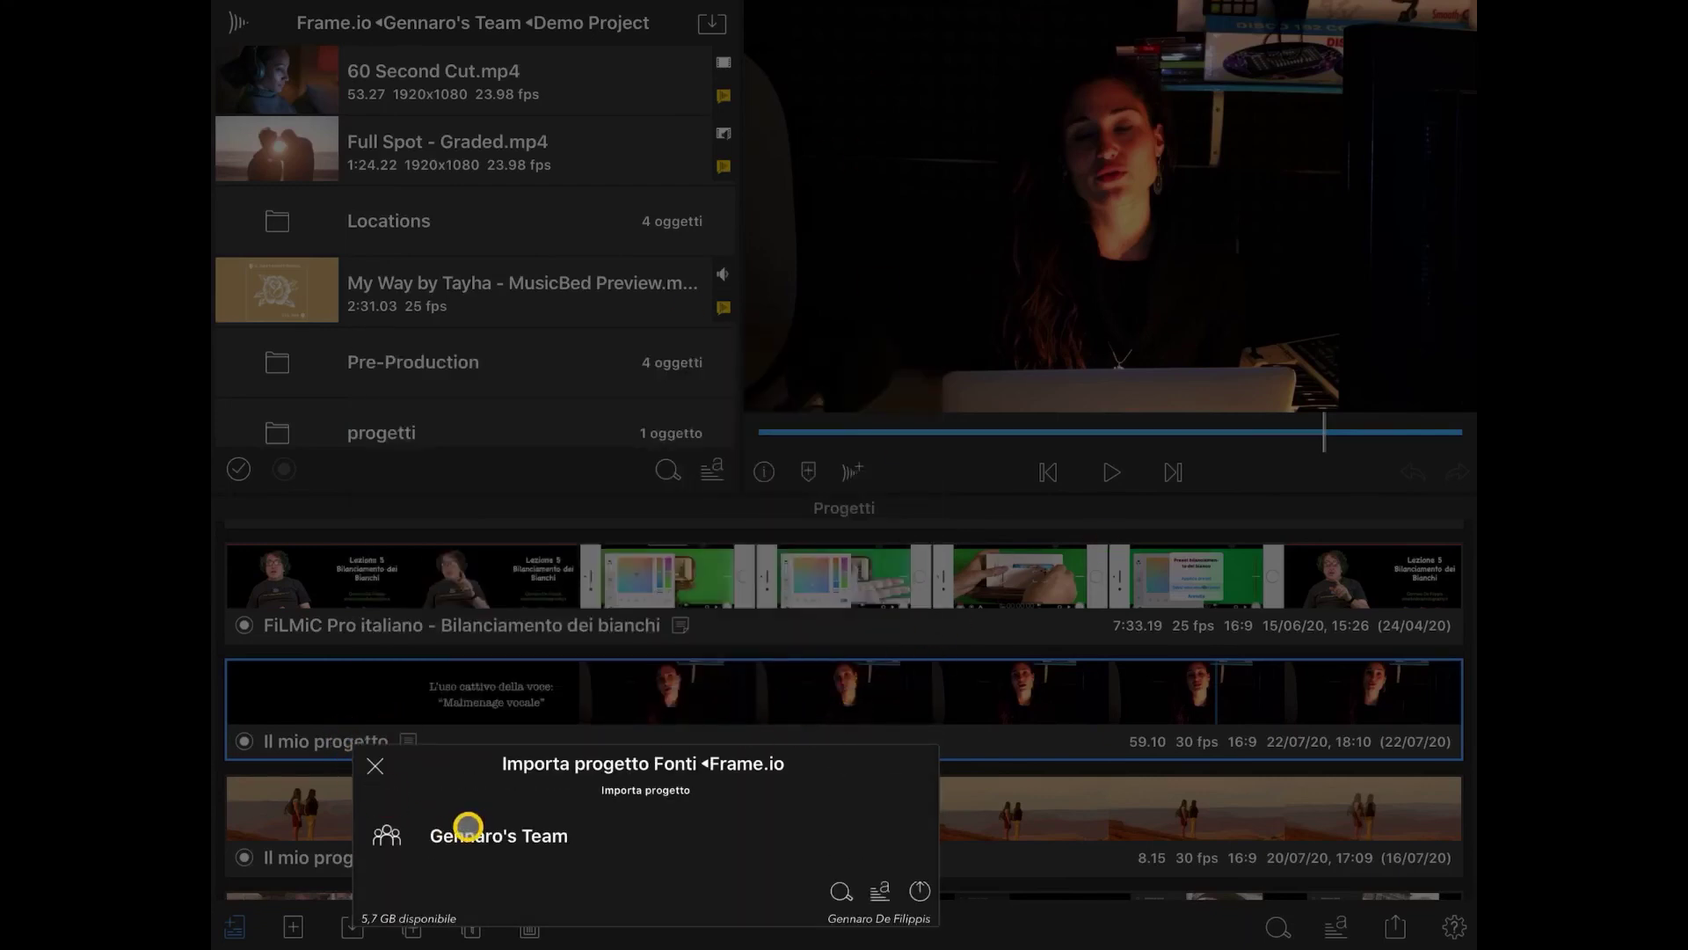
{"action": "left_click", "coordinate": [468, 840]}
{"action": "left_click", "coordinate": [539, 770]}
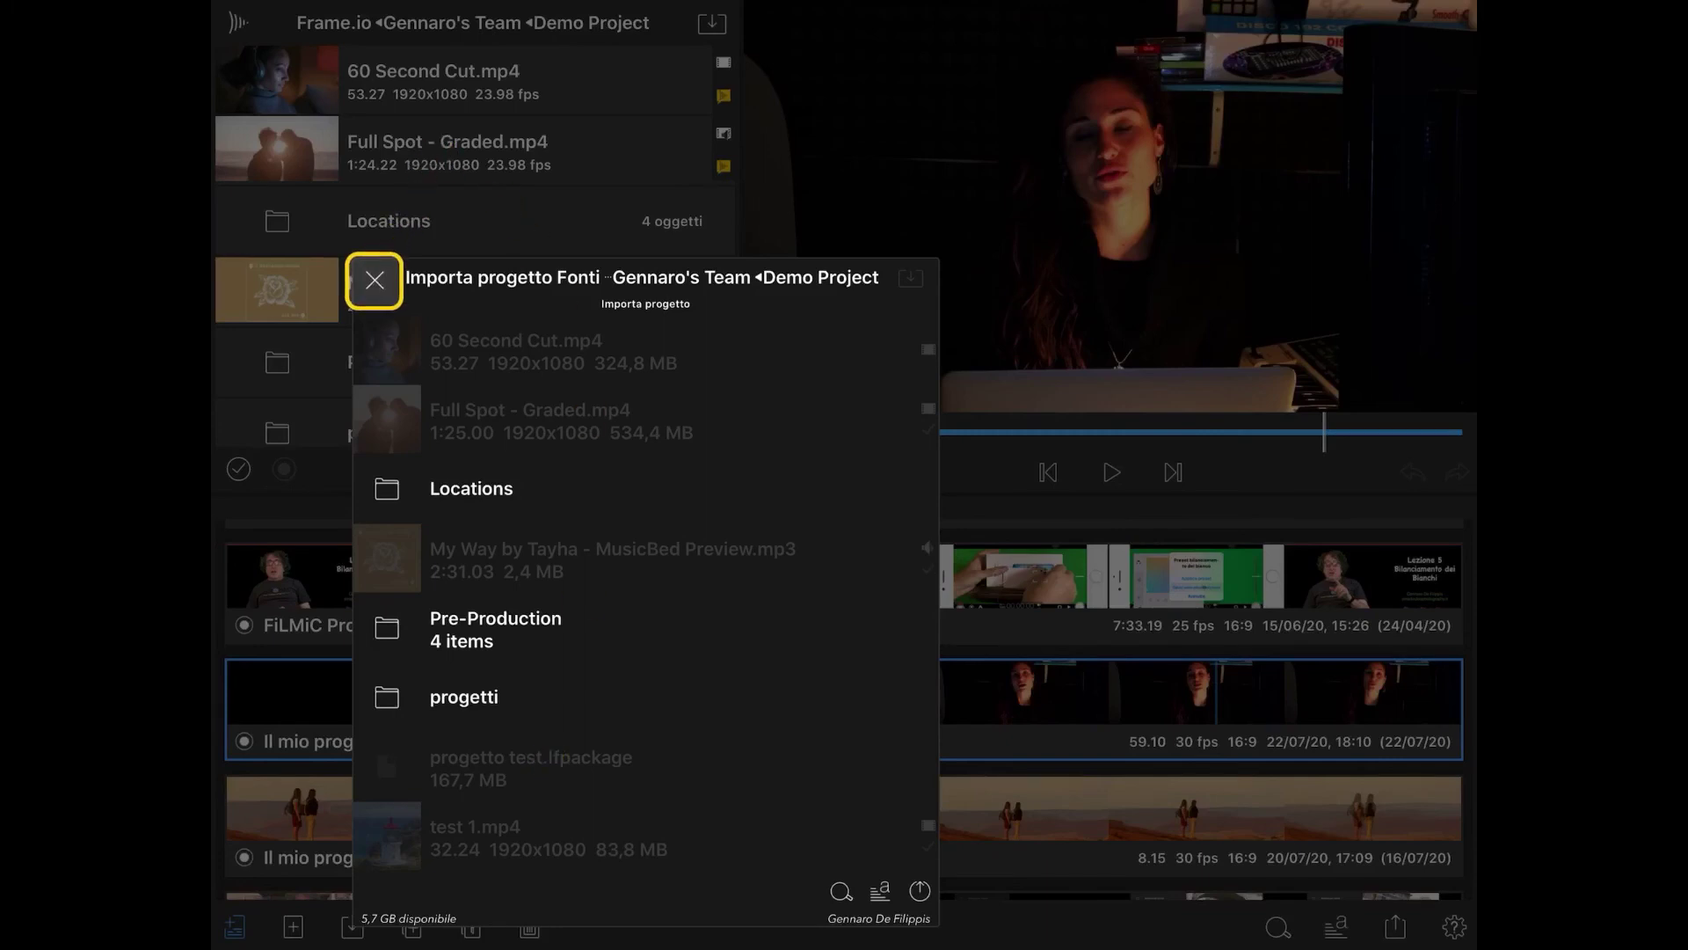
{"action": "left_click", "coordinate": [374, 280]}
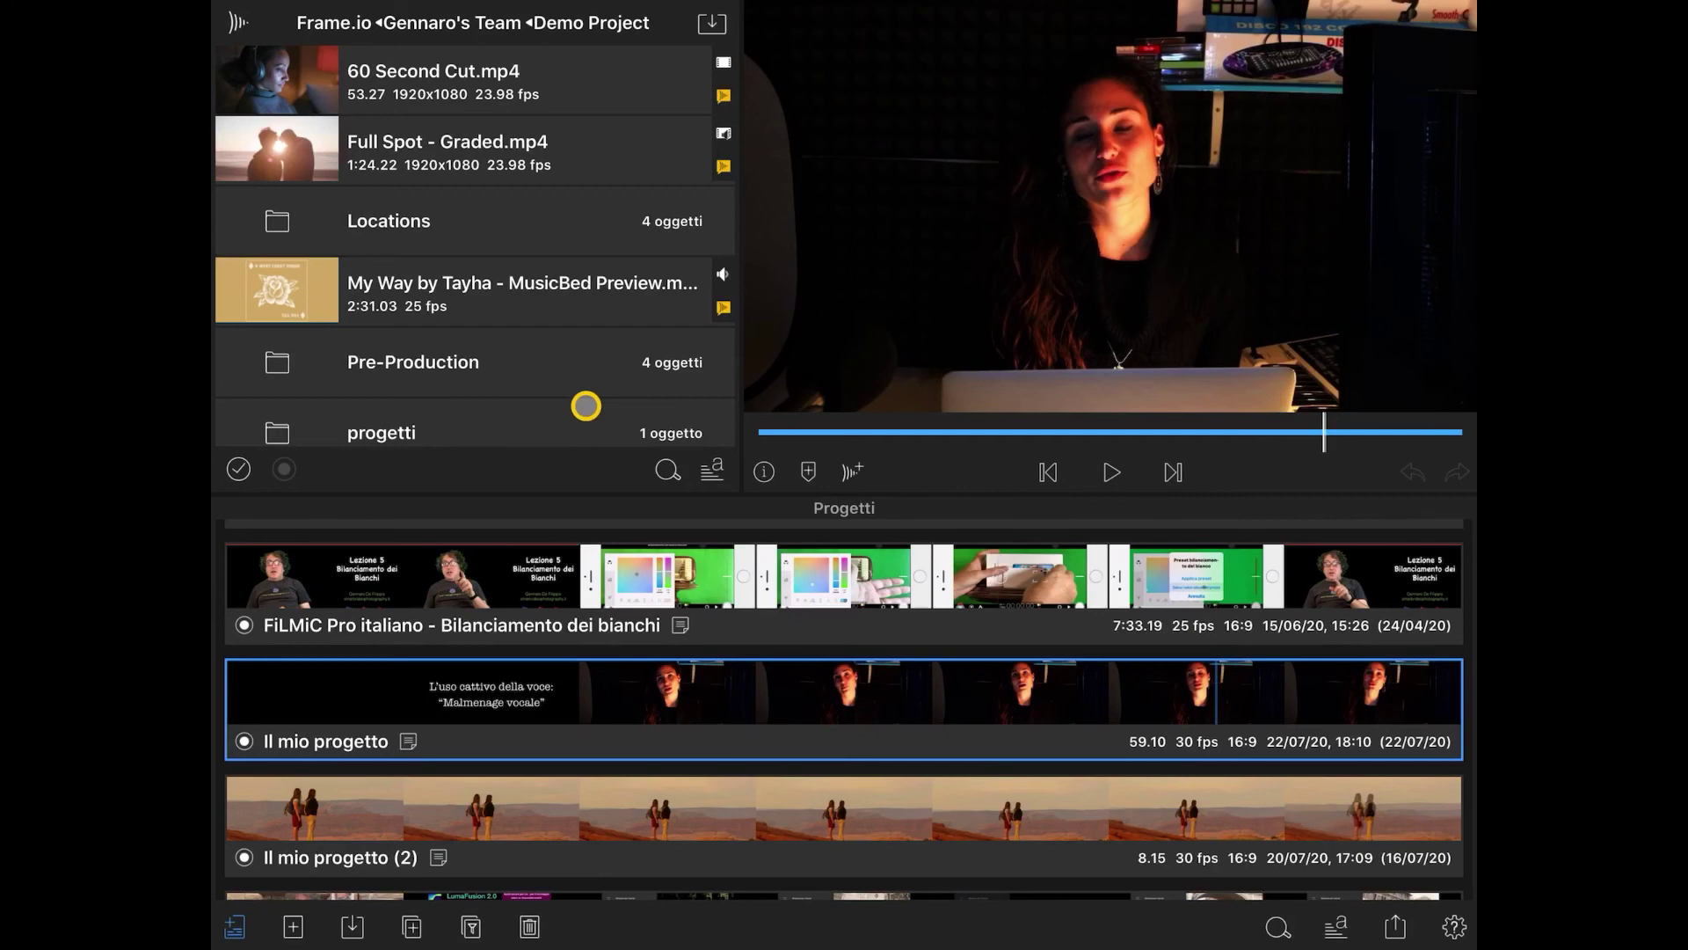